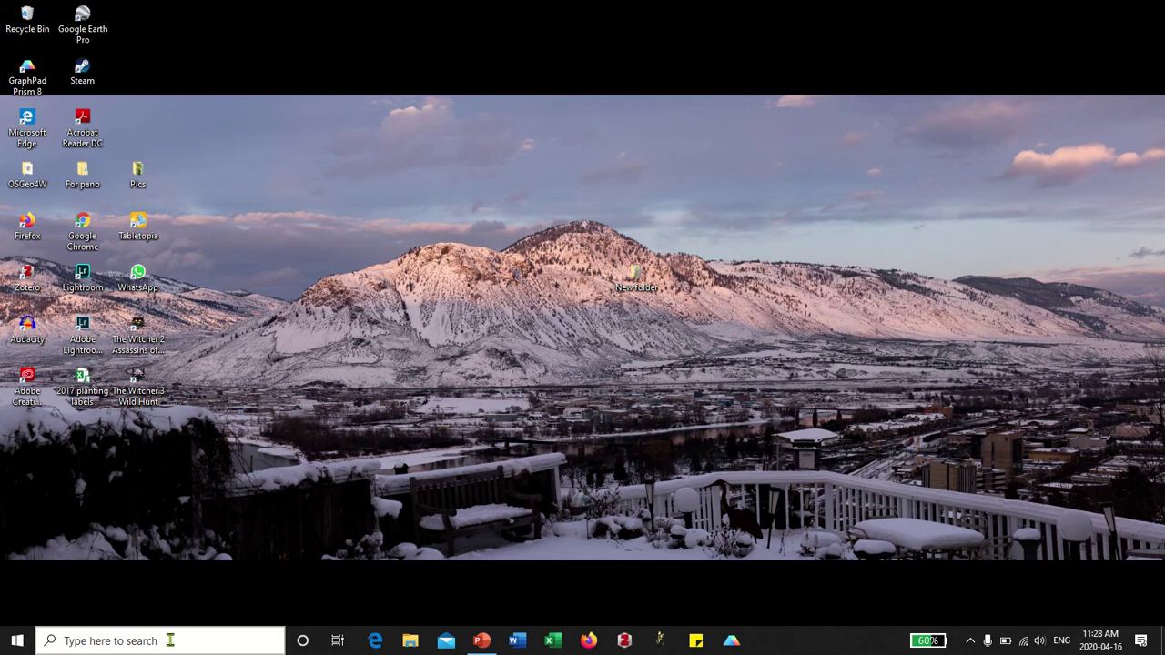
# - Launch QGIS Desktop 3.10.1 and create a new empty project
pyautogui.click(170, 640)
pyautogui.write('qg')
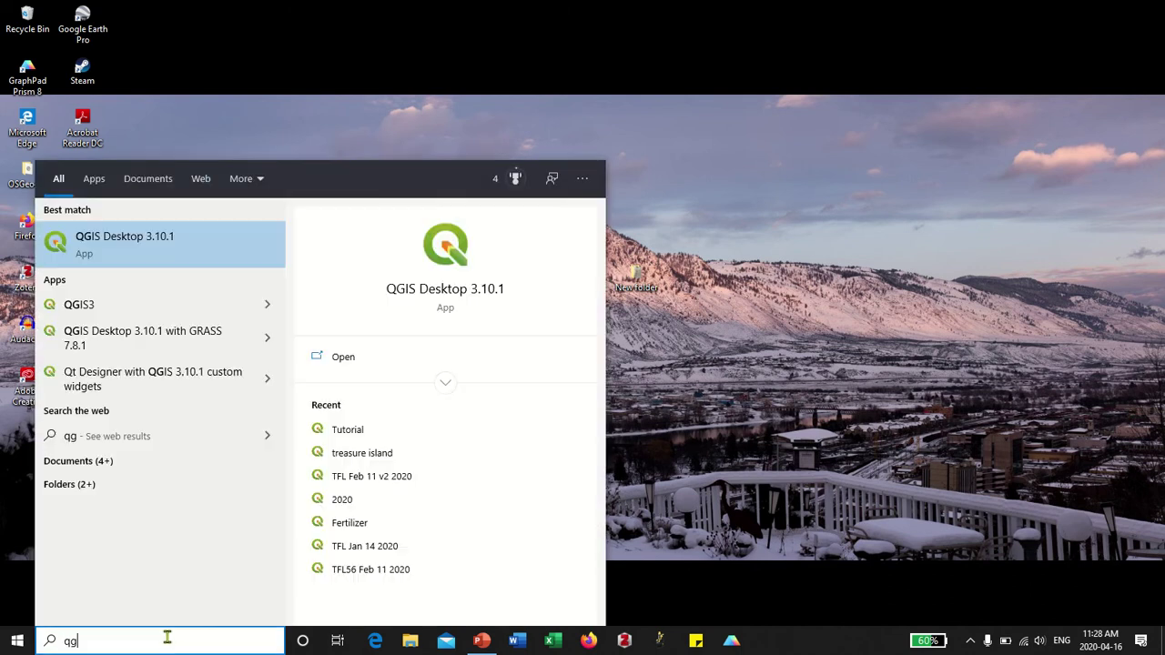
pyautogui.write('is')
pyautogui.click(113, 240)
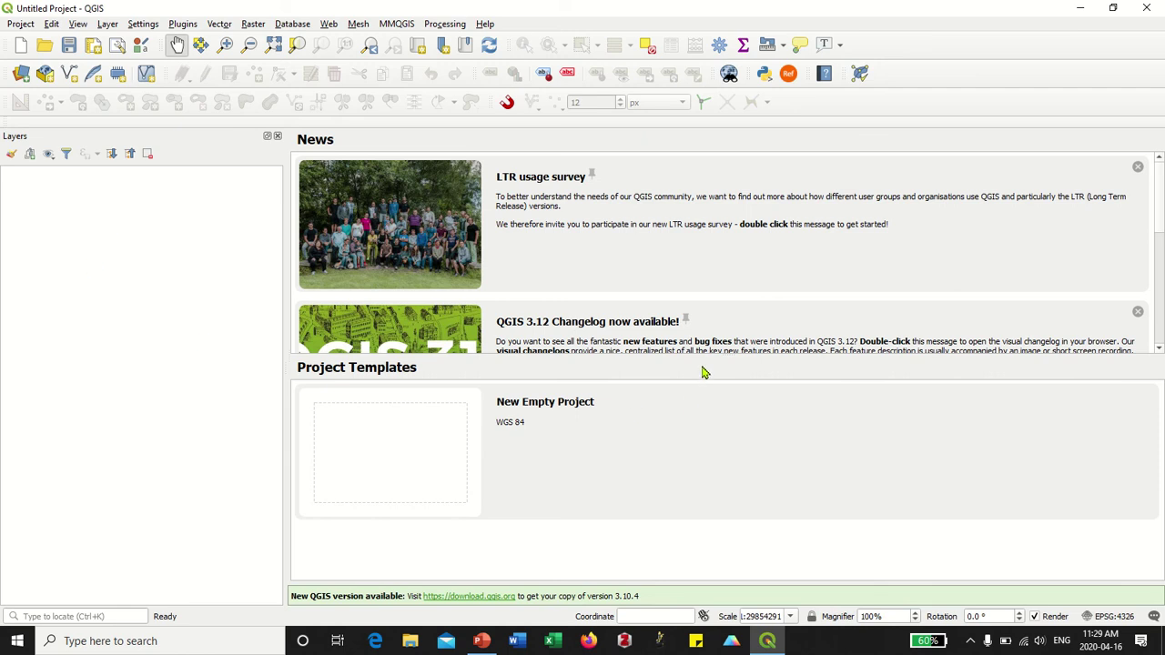
pyautogui.click(22, 48)
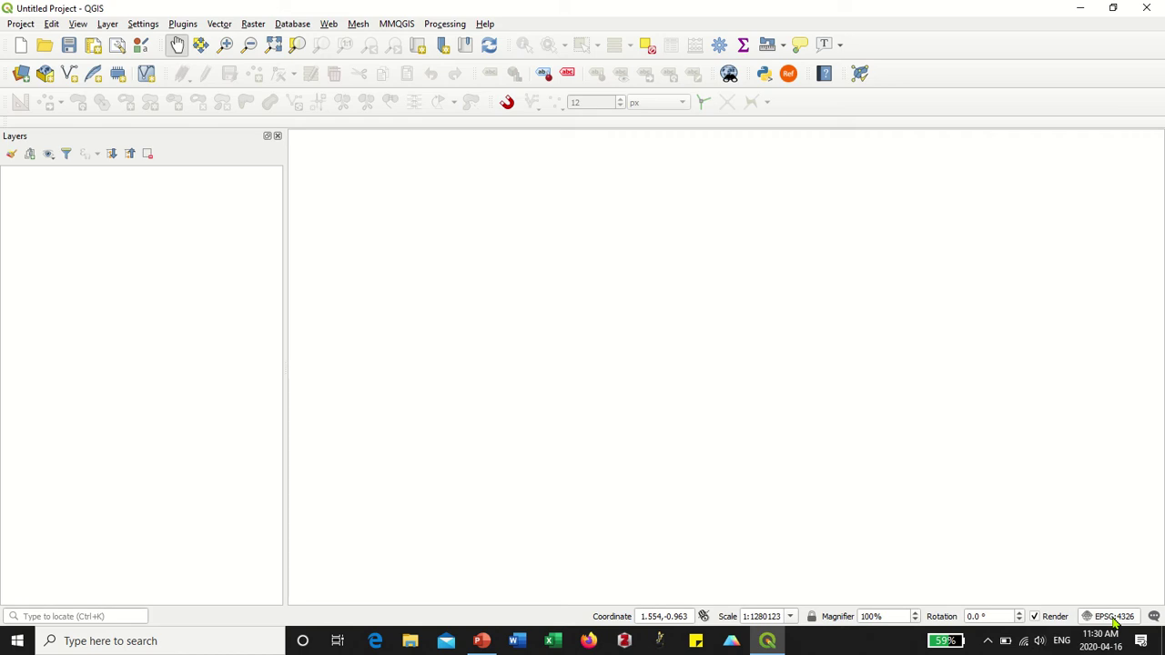
# - Open the project's coordinate reference system settings and filter the available systems by NAD83
pyautogui.click(1111, 617)
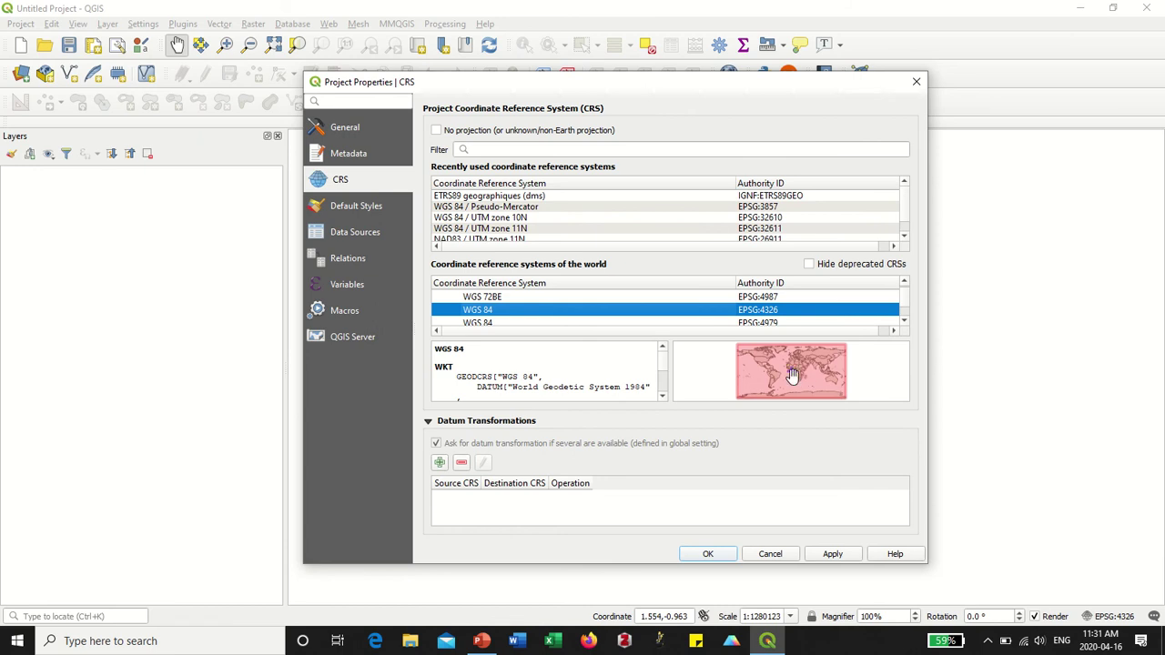
pyautogui.scroll(-1, 633, 241)
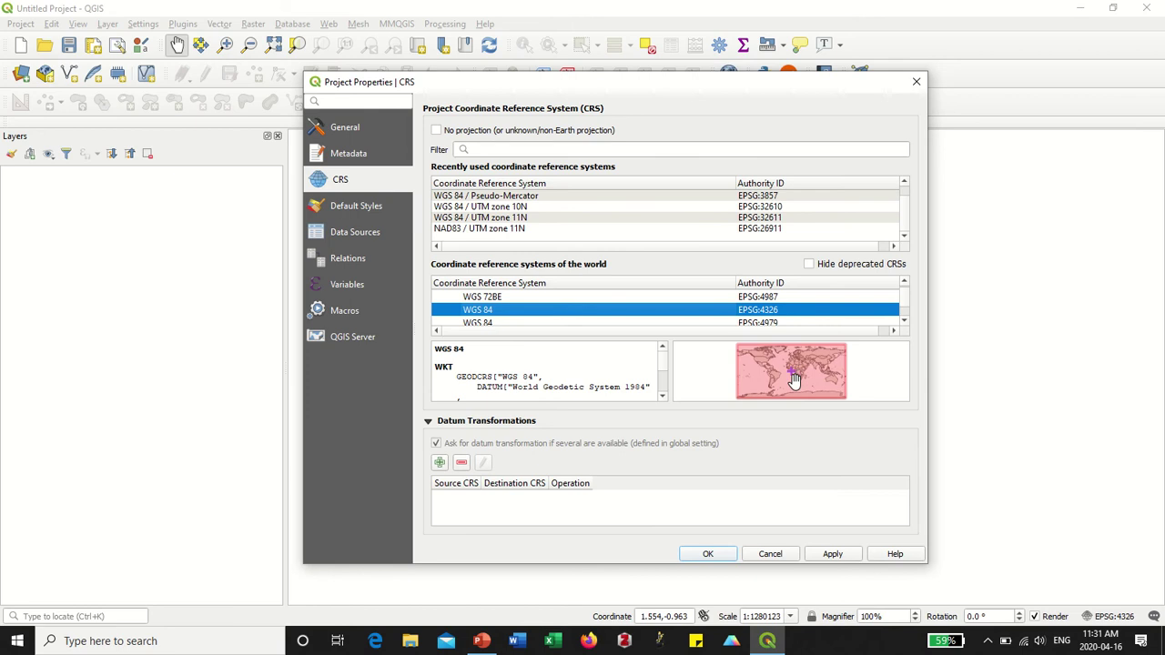
pyautogui.click(521, 149)
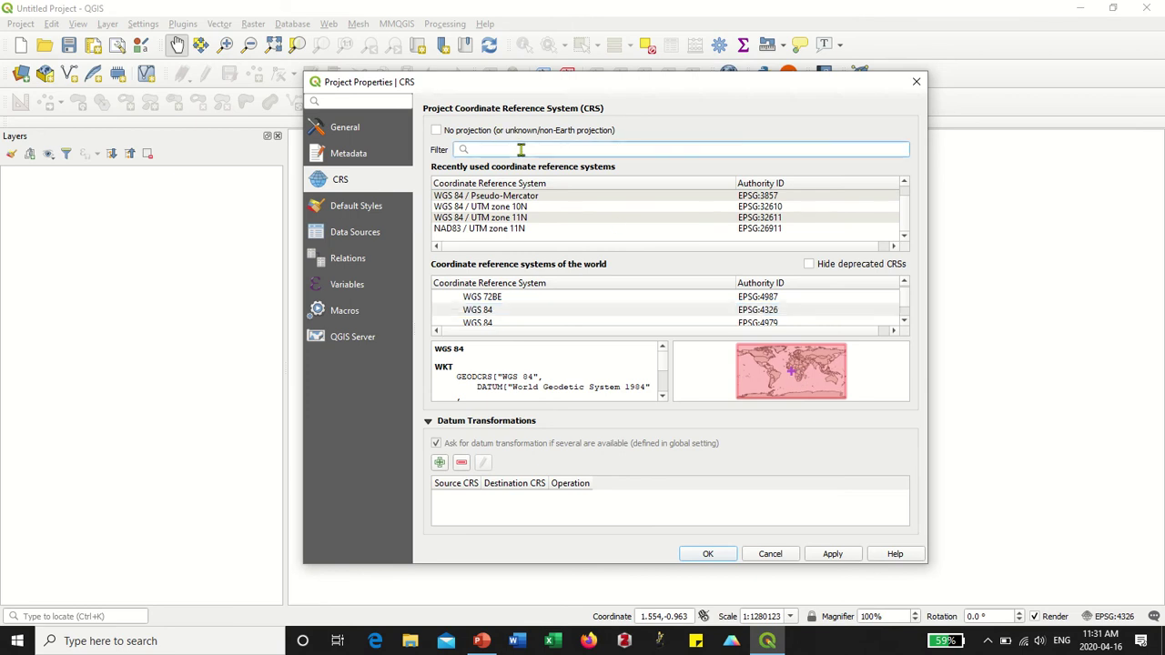
pyautogui.write('NAD')
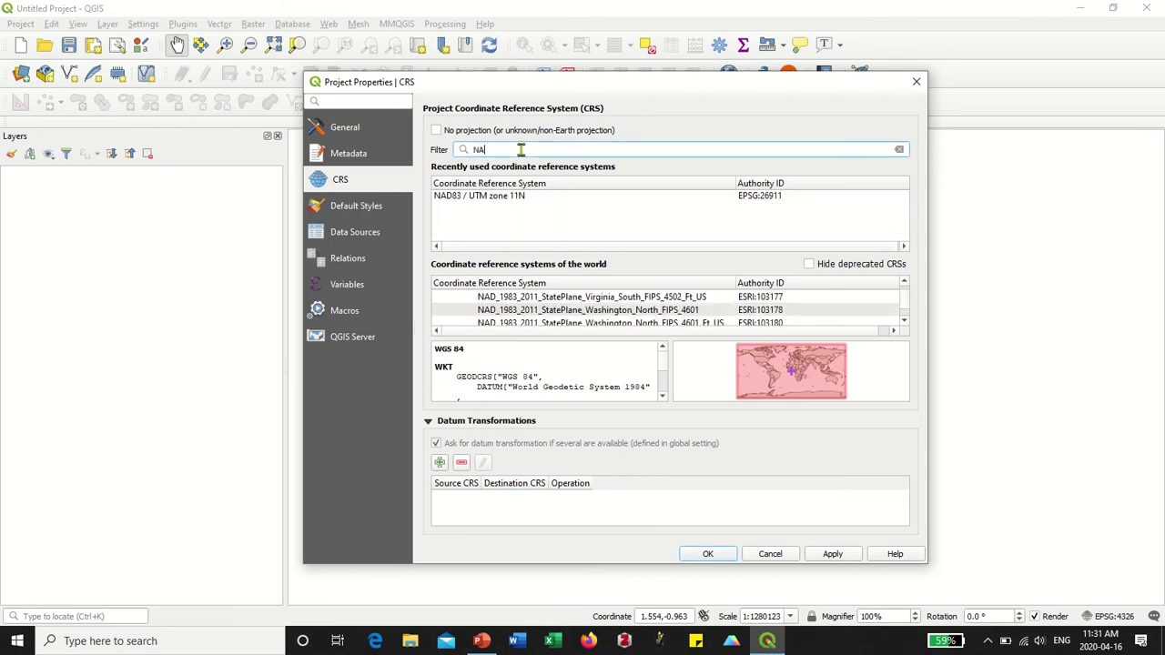
pyautogui.write('83')
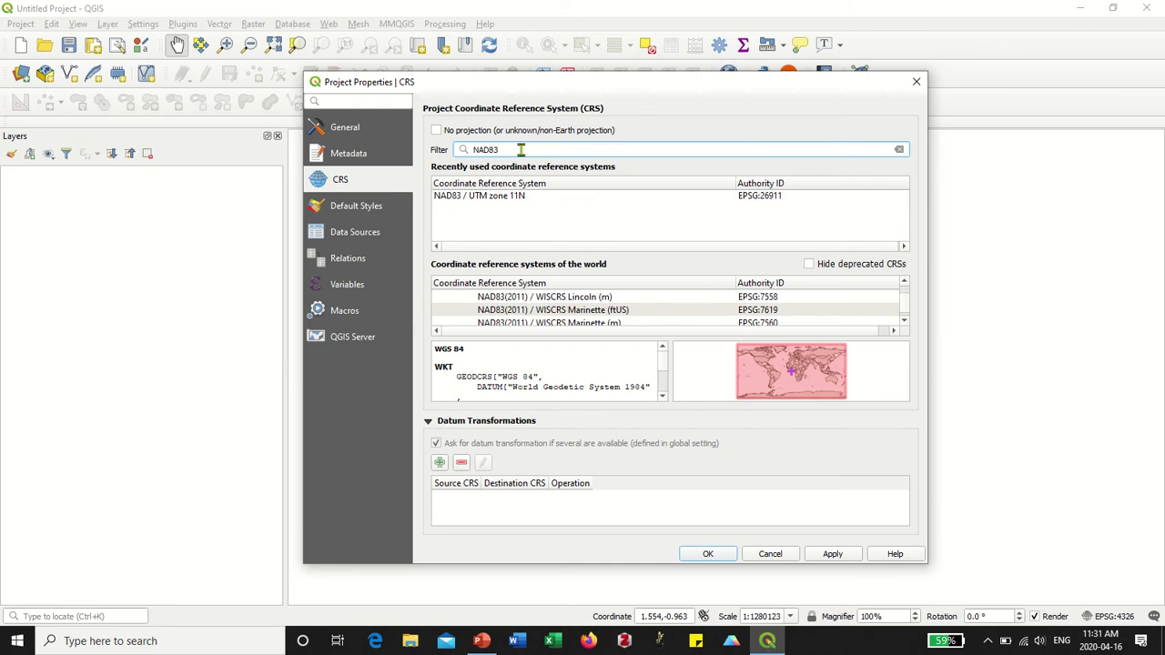
# - Replace the filter with 26911 and set the project CRS to NAD83 / UTM zone 11N (EPSG:26911)
pyautogui.press('BackSpace')
pyautogui.press('BackSpace')
pyautogui.press('BackSpace')
pyautogui.press('BackSpace')
pyautogui.press('BackSpace')
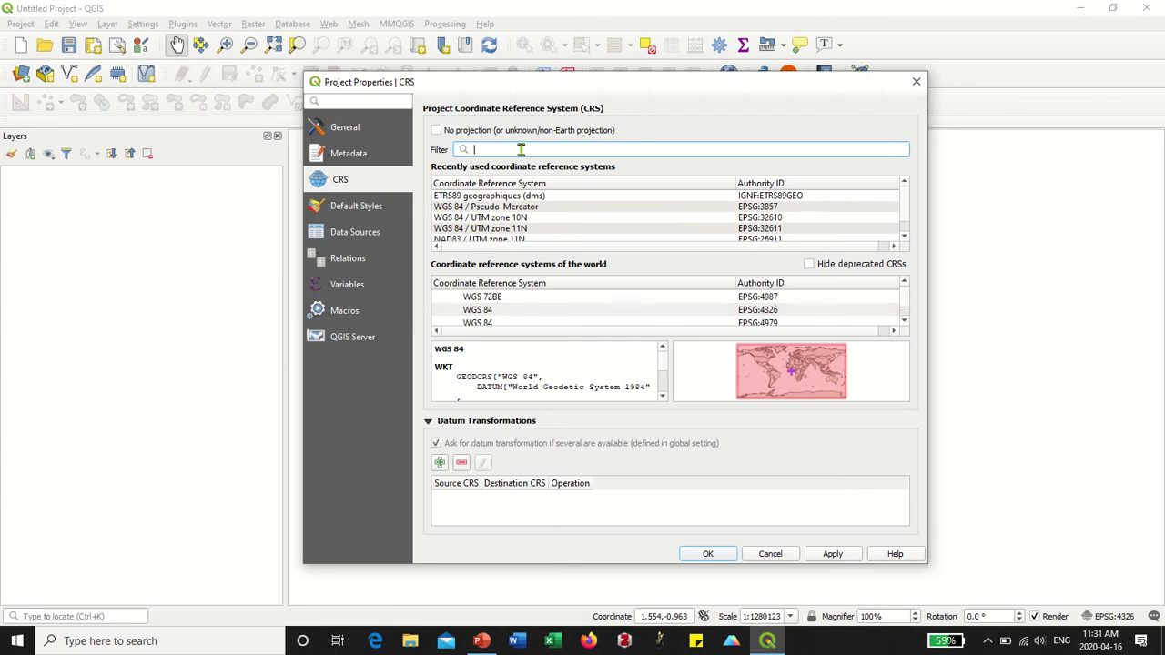
pyautogui.write('26911')
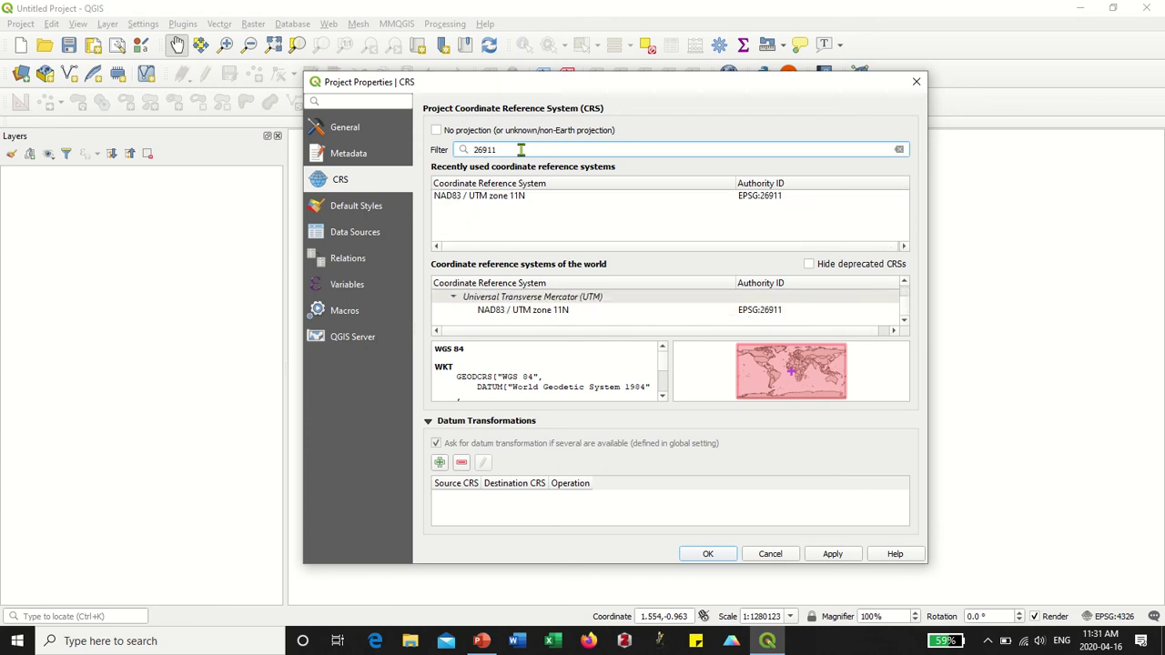
pyautogui.click(515, 314)
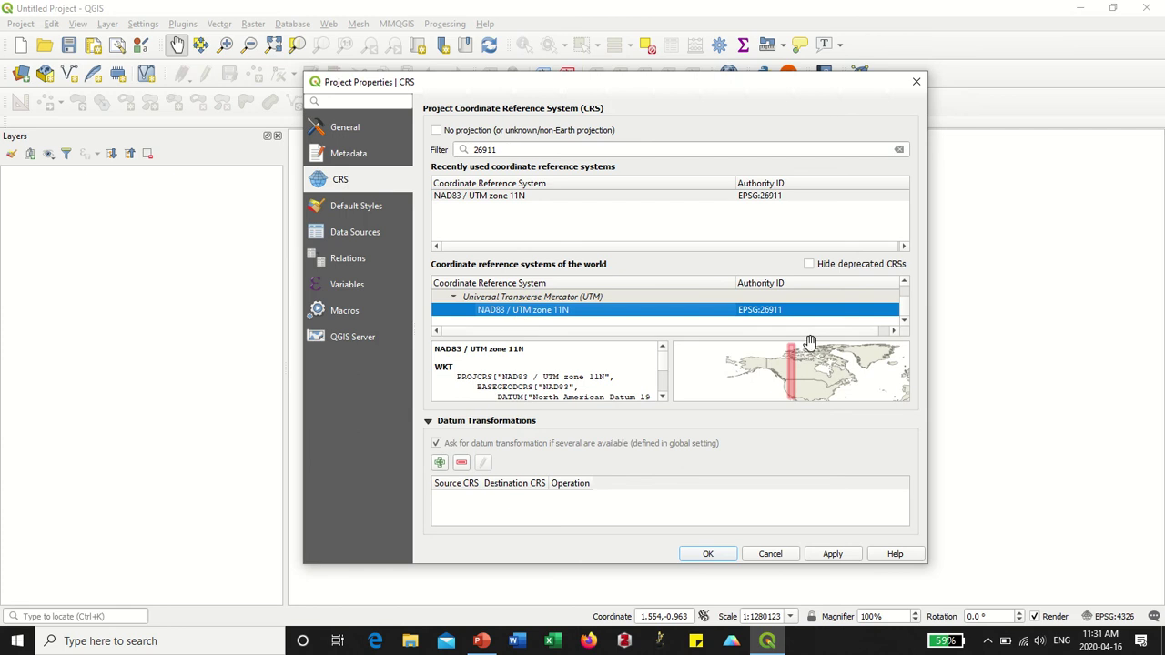
pyautogui.scroll(2, 789, 383)
pyautogui.scroll(-3, 791, 383)
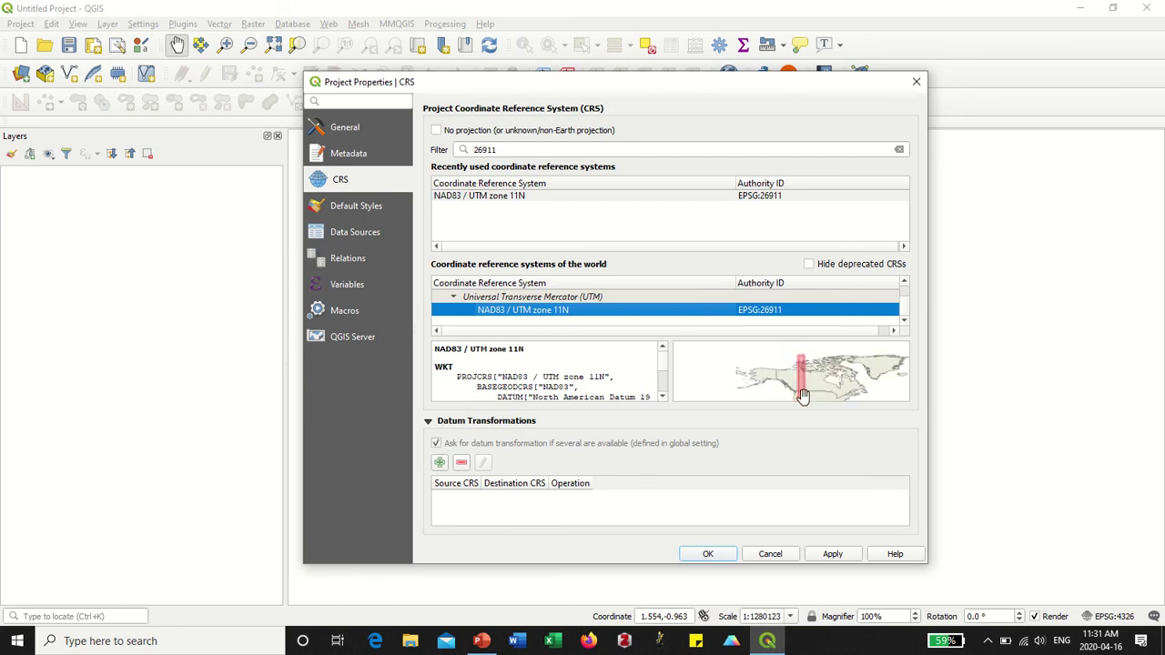
pyautogui.scroll(3, 775, 385)
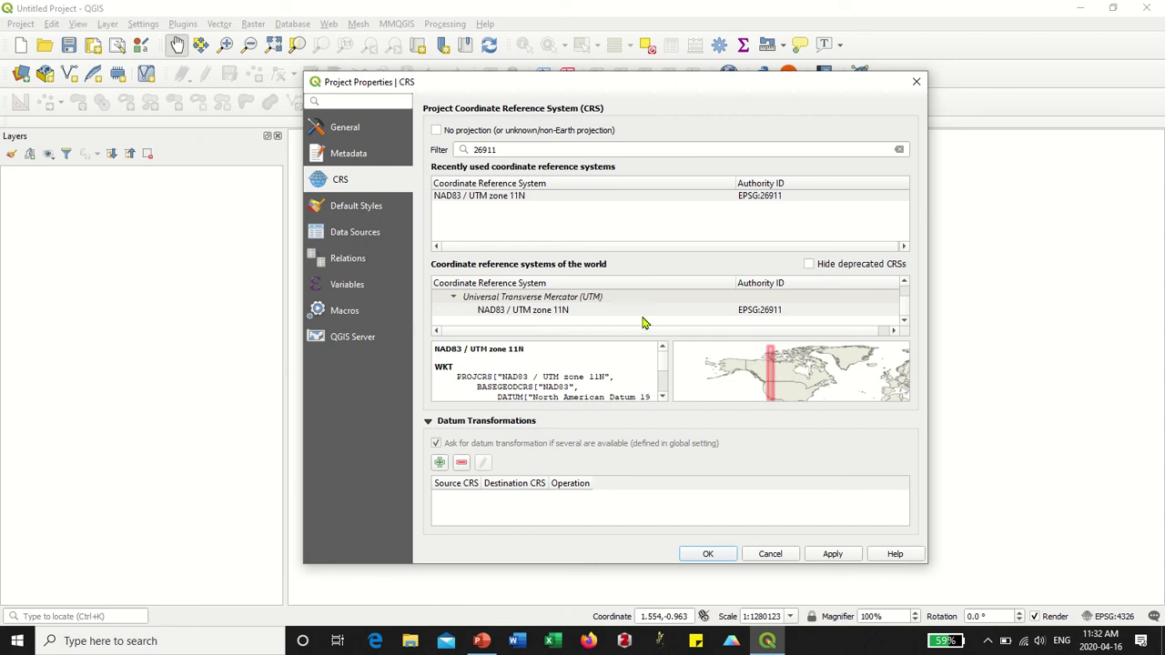
pyautogui.click(526, 313)
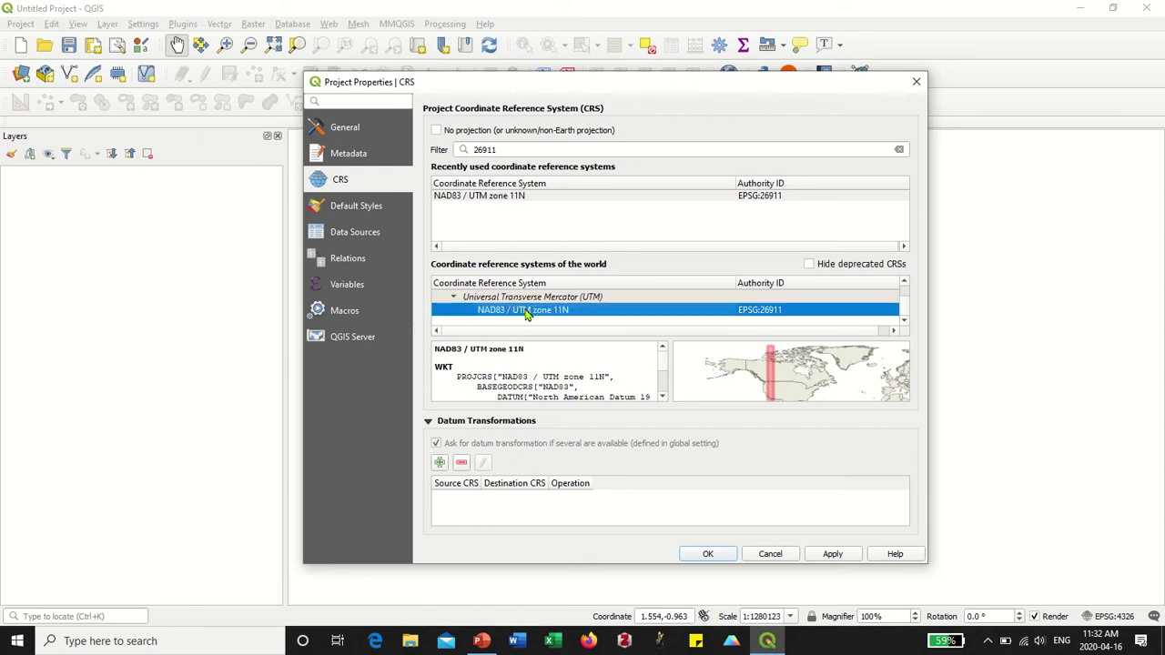
pyautogui.click(707, 555)
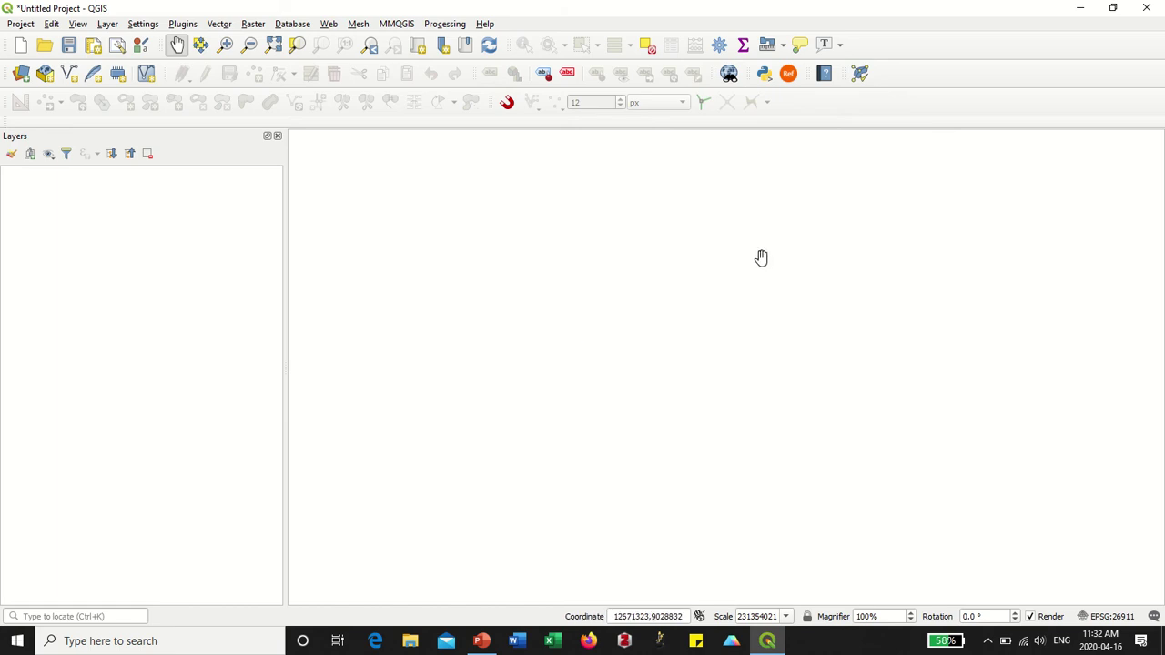
# - Add the 2015_named_access.shp shapefile from the Documents/qGIS subfolder as a layer using the data source browser
pyautogui.click(22, 78)
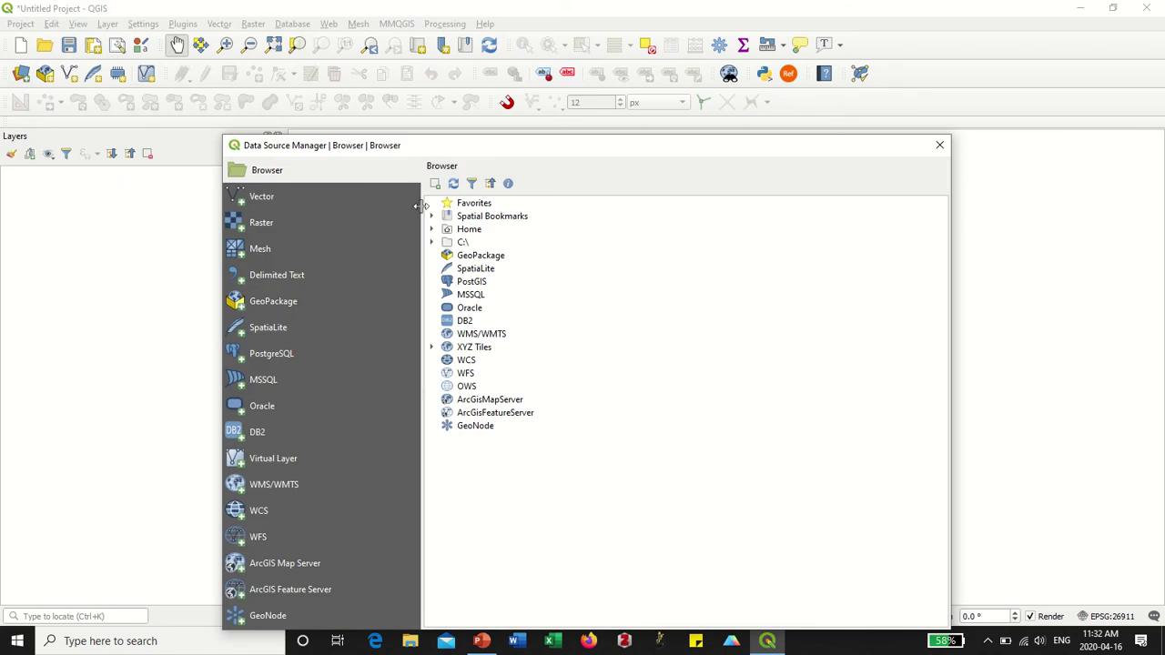
pyautogui.click(432, 230)
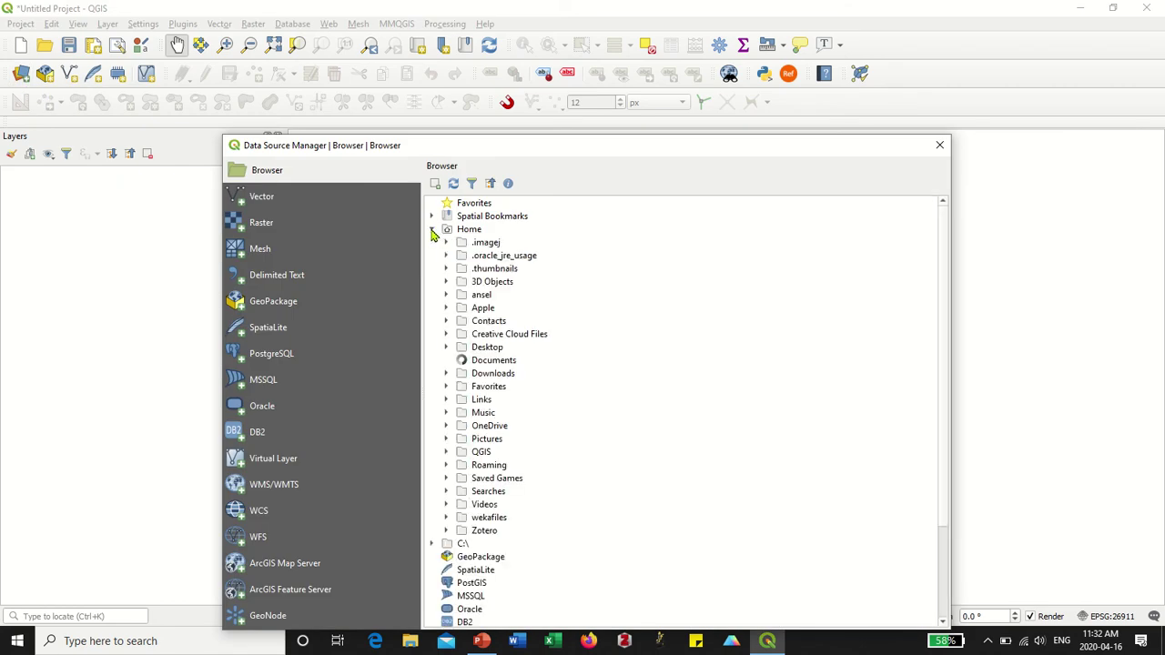
pyautogui.click(446, 359)
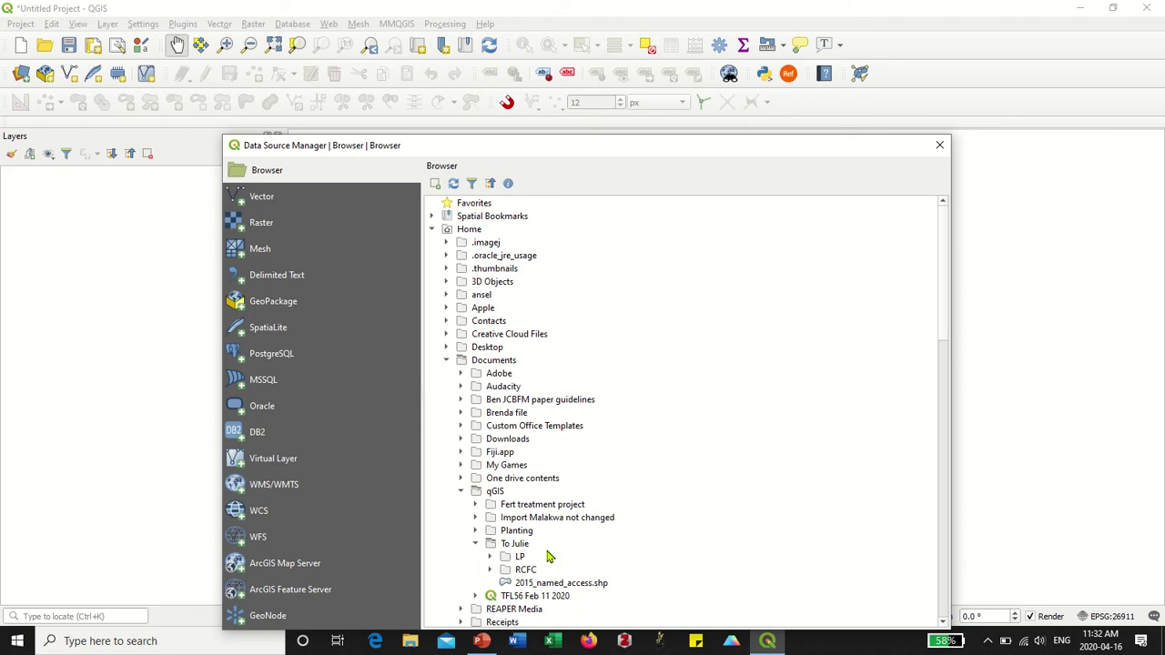
pyautogui.click(514, 543)
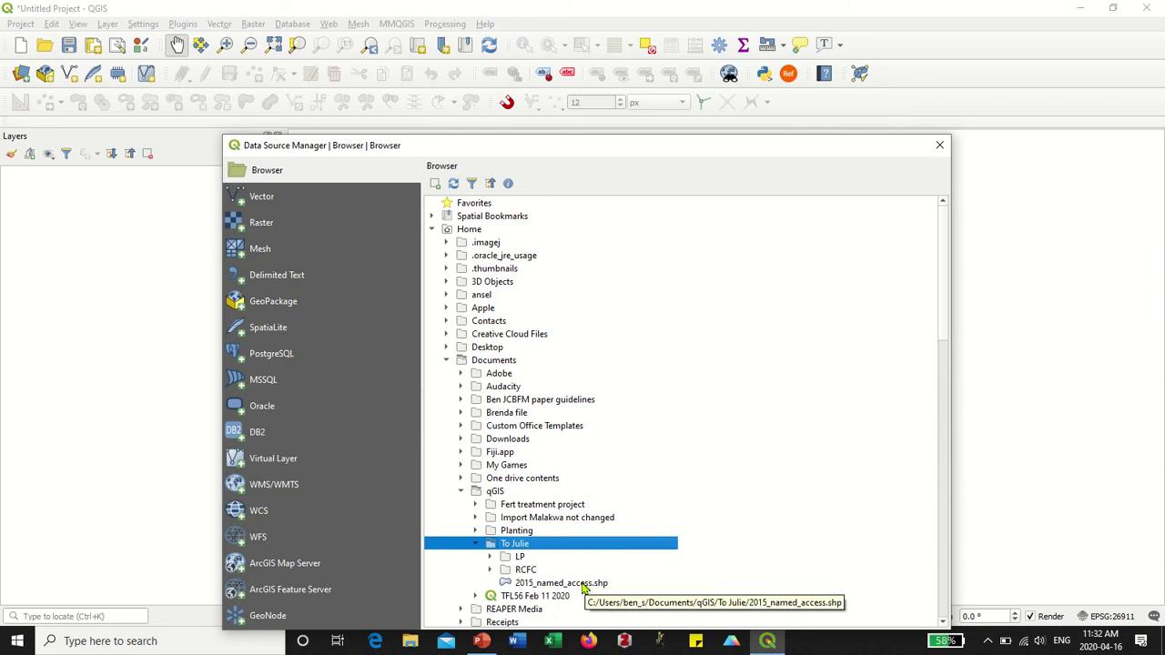
pyautogui.doubleClick(535, 586)
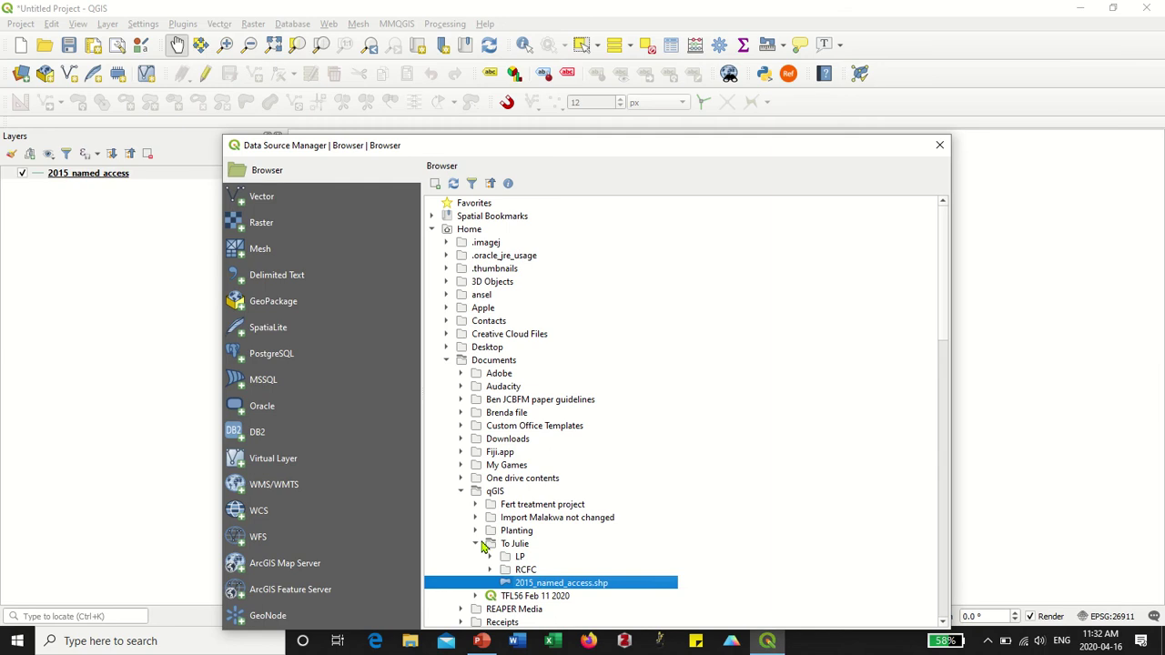
pyautogui.moveTo(396, 150); pyautogui.dragTo(363, 529)
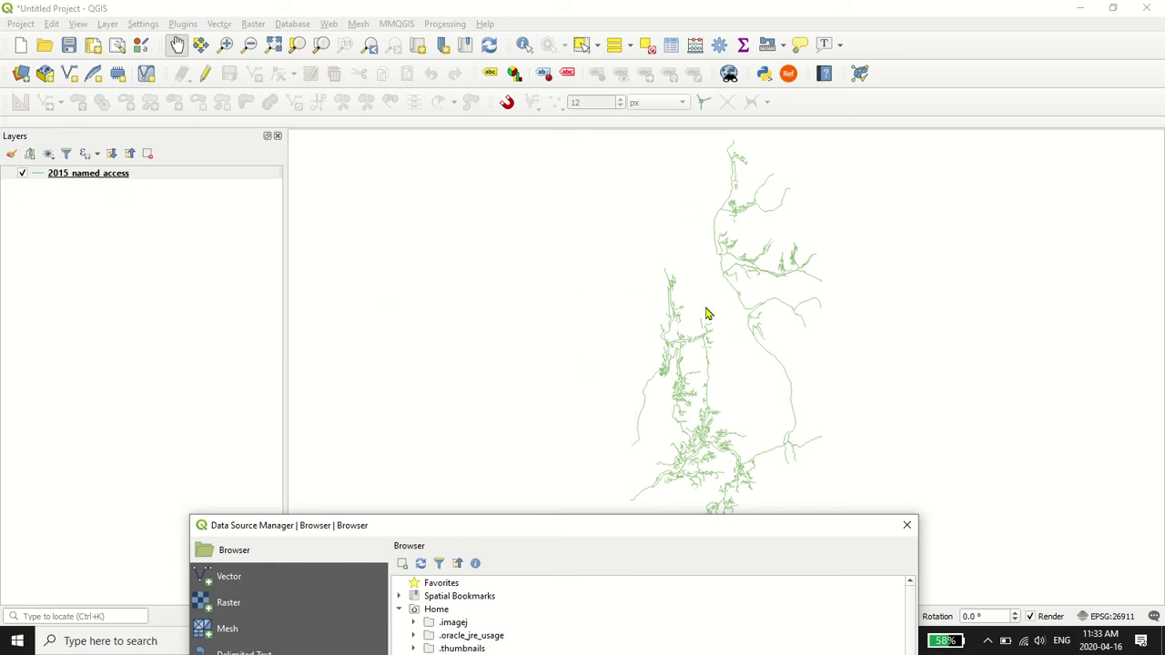
pyautogui.moveTo(652, 536); pyautogui.dragTo(600, 142)
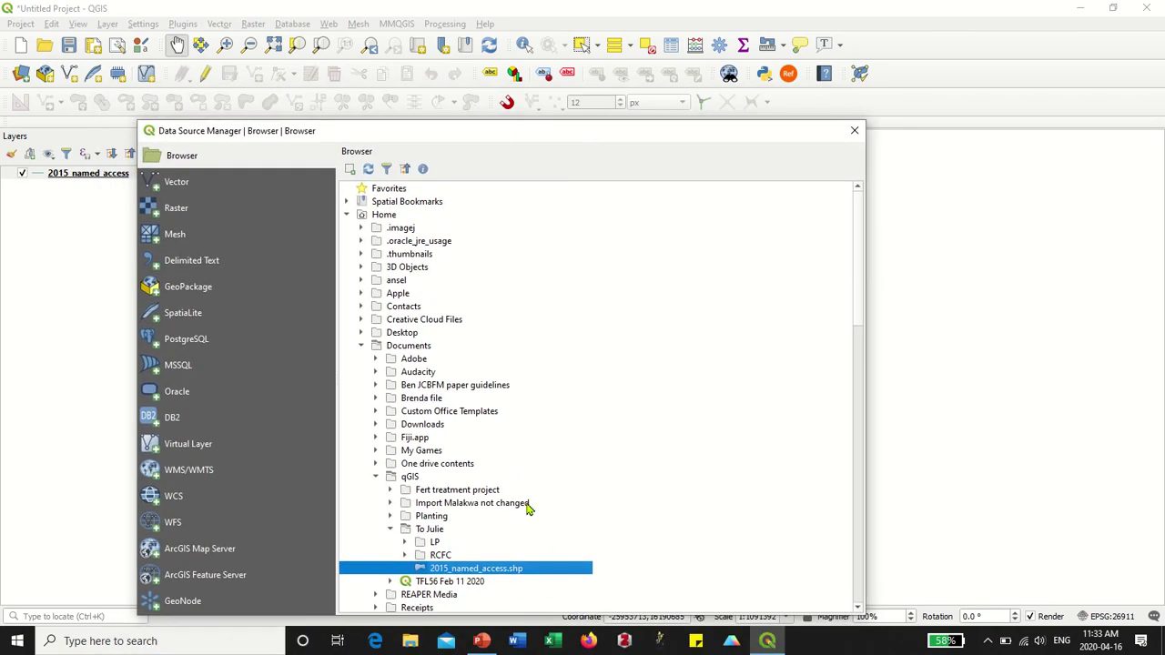
pyautogui.click(853, 133)
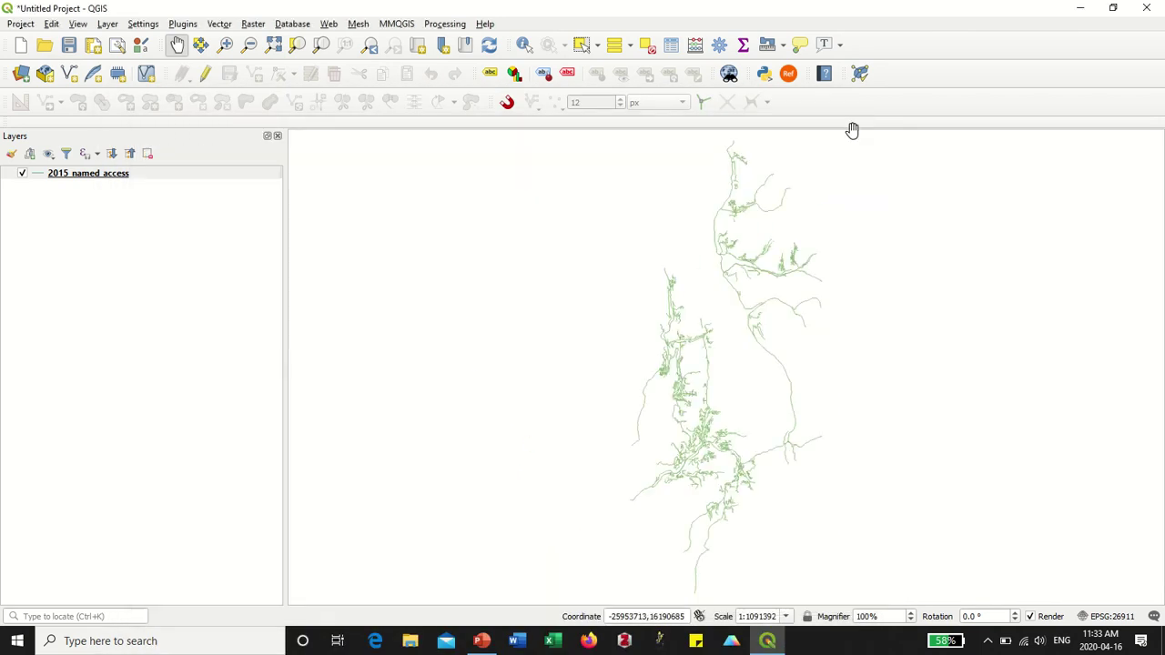
# - Switch to File Explorer and open the RCFC folder stored under Documents/qGIS
pyautogui.click(409, 642)
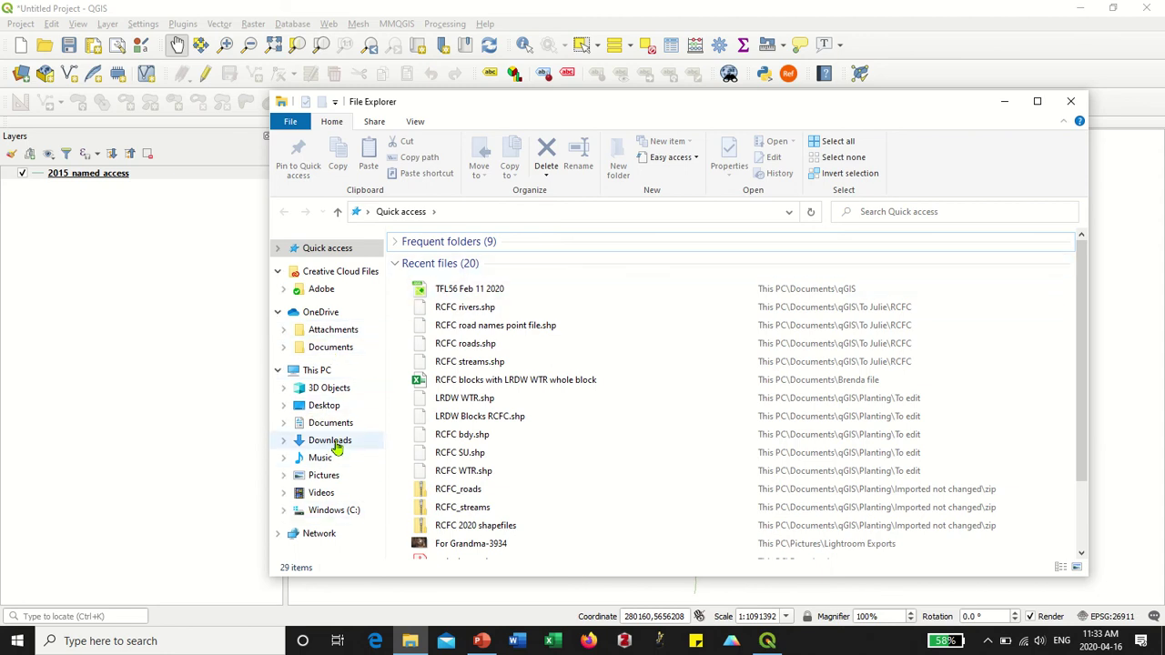
pyautogui.click(319, 423)
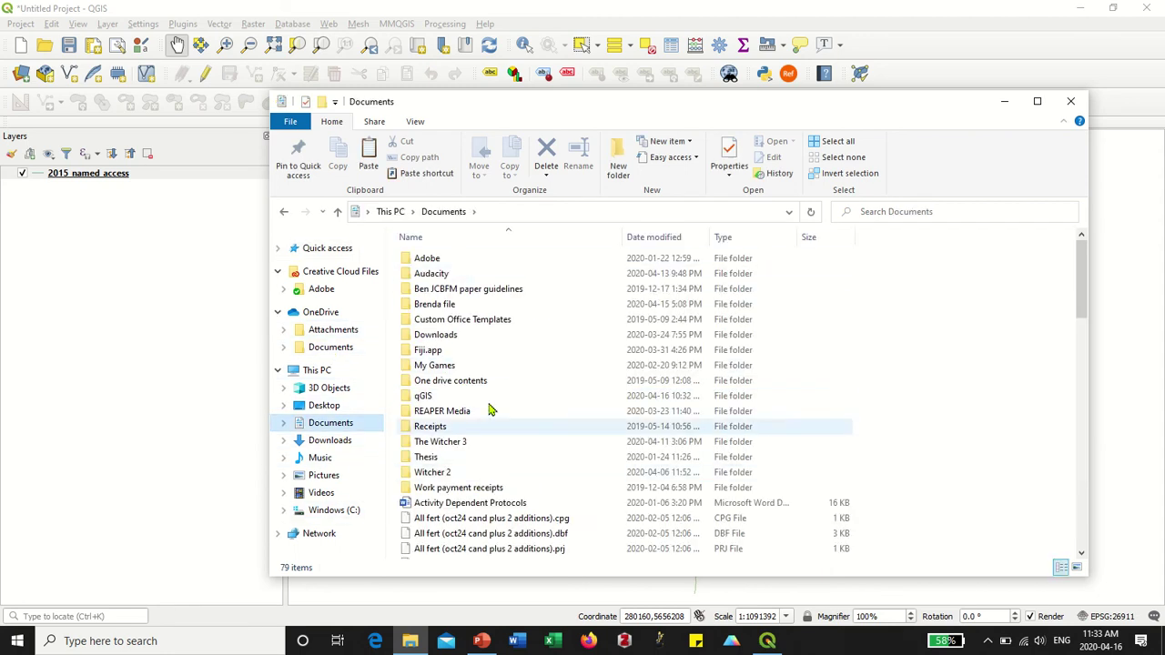
pyautogui.doubleClick(461, 397)
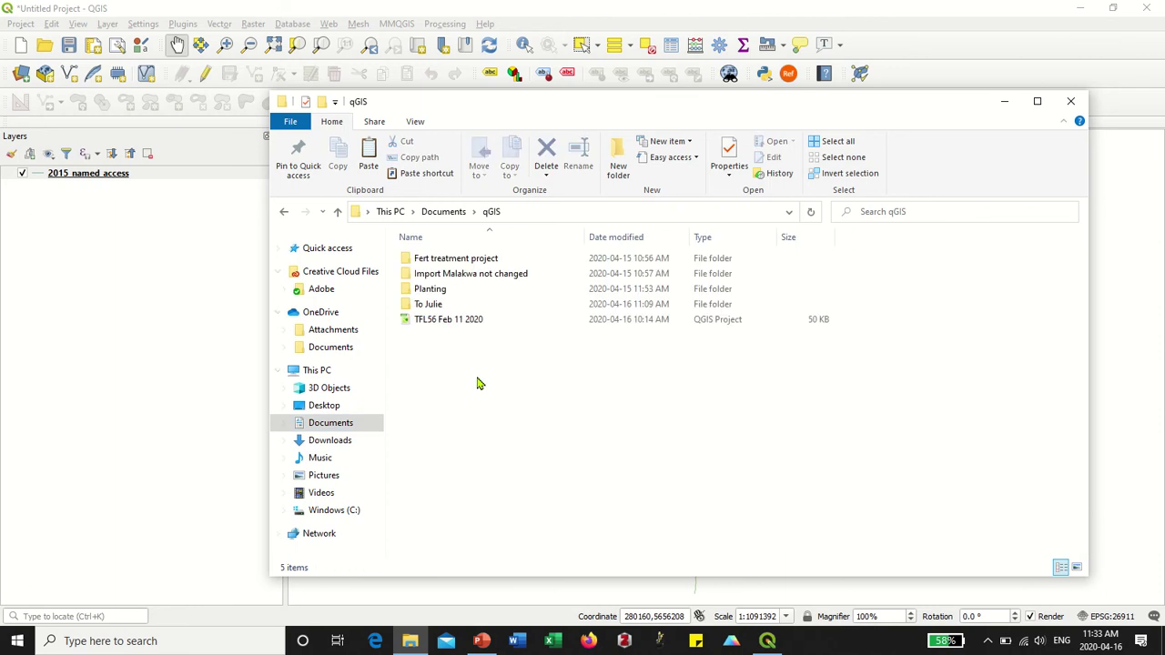
pyautogui.click(462, 307)
pyautogui.doubleClick(462, 307)
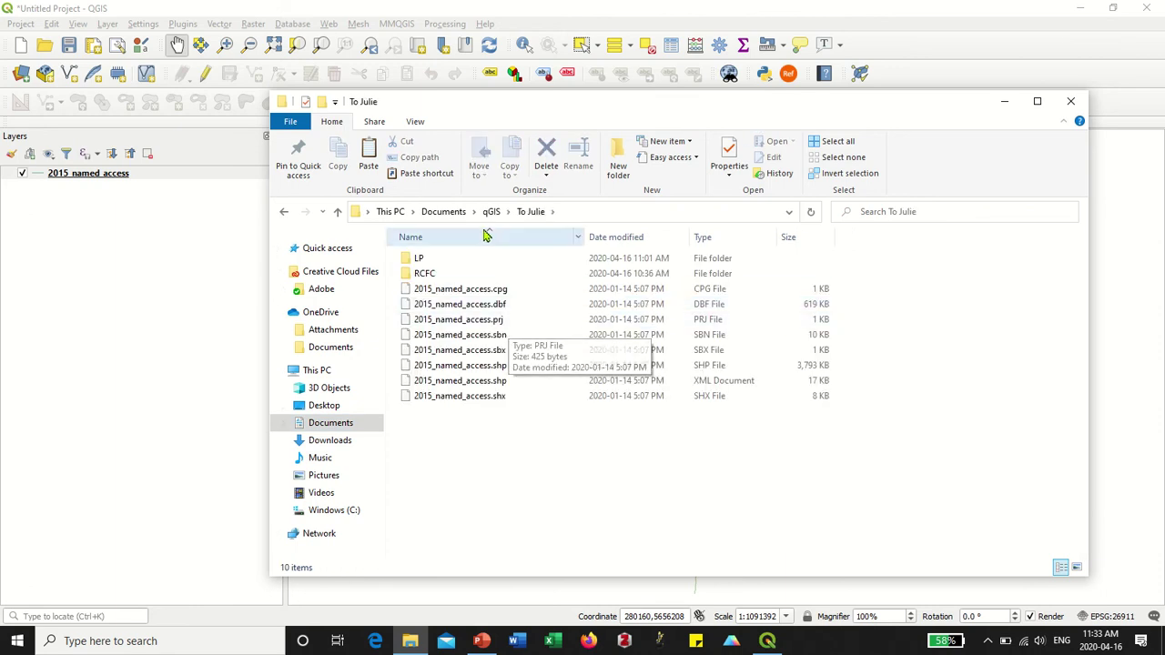
pyautogui.doubleClick(442, 274)
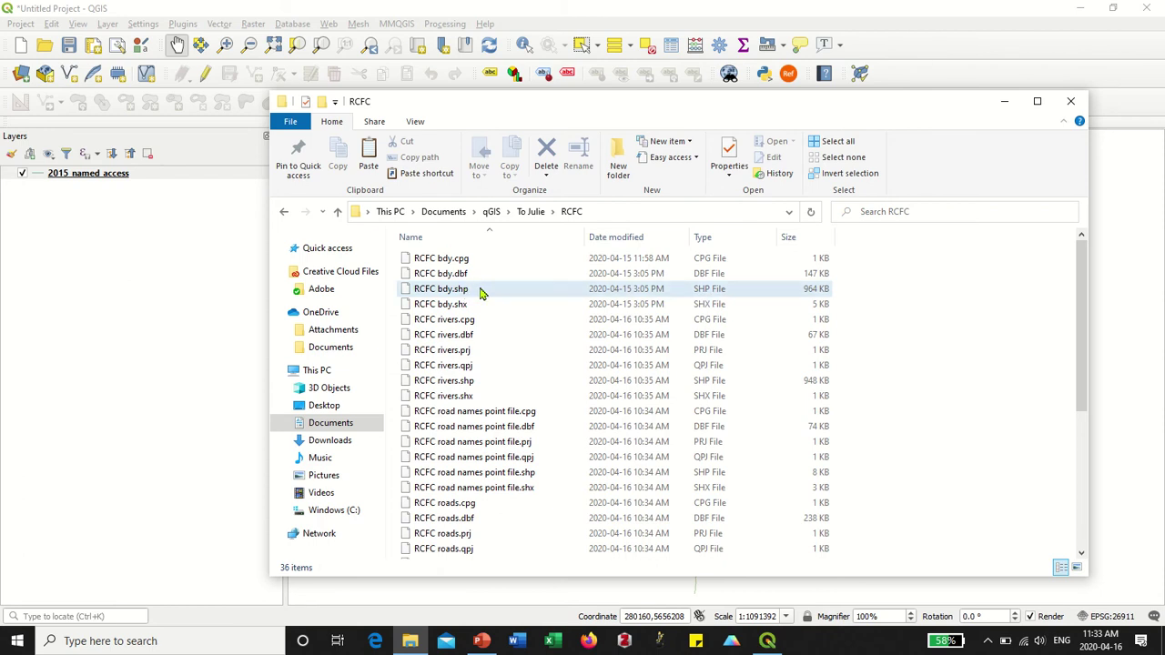
# - Add RCFC bdy.shp, RCFC rivers.shp and RCFC road names point file.shp to the QGIS map as layers
pyautogui.moveTo(482, 294); pyautogui.dragTo(1137, 328)
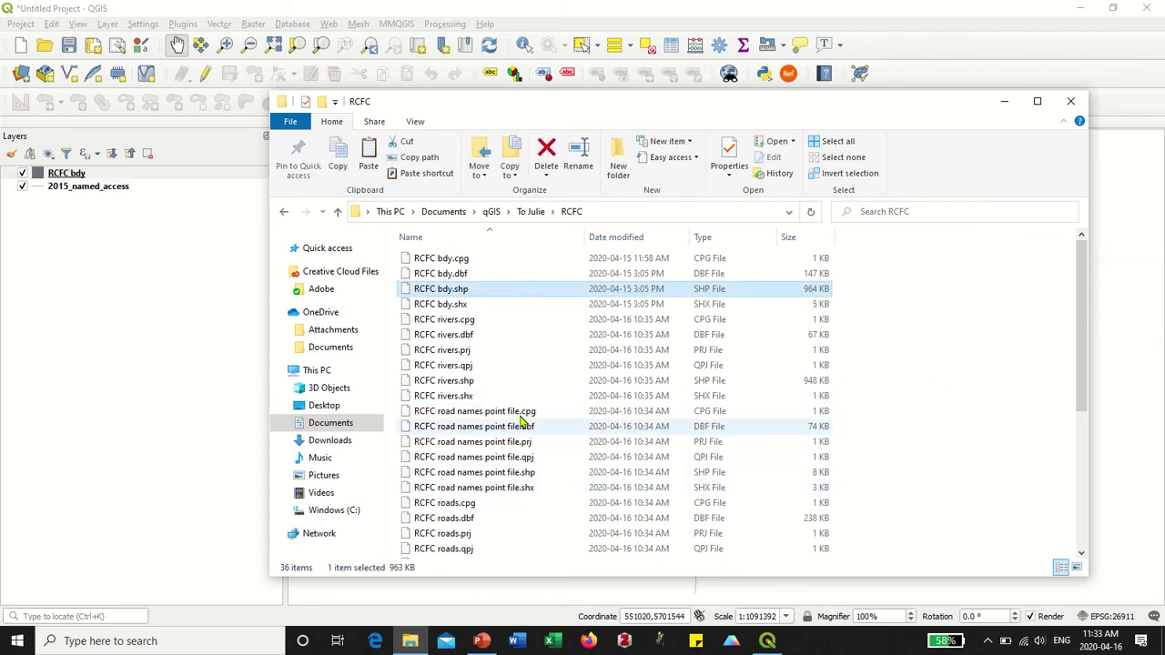
pyautogui.click(496, 384)
pyautogui.moveTo(489, 386); pyautogui.dragTo(1121, 382)
pyautogui.click(510, 474)
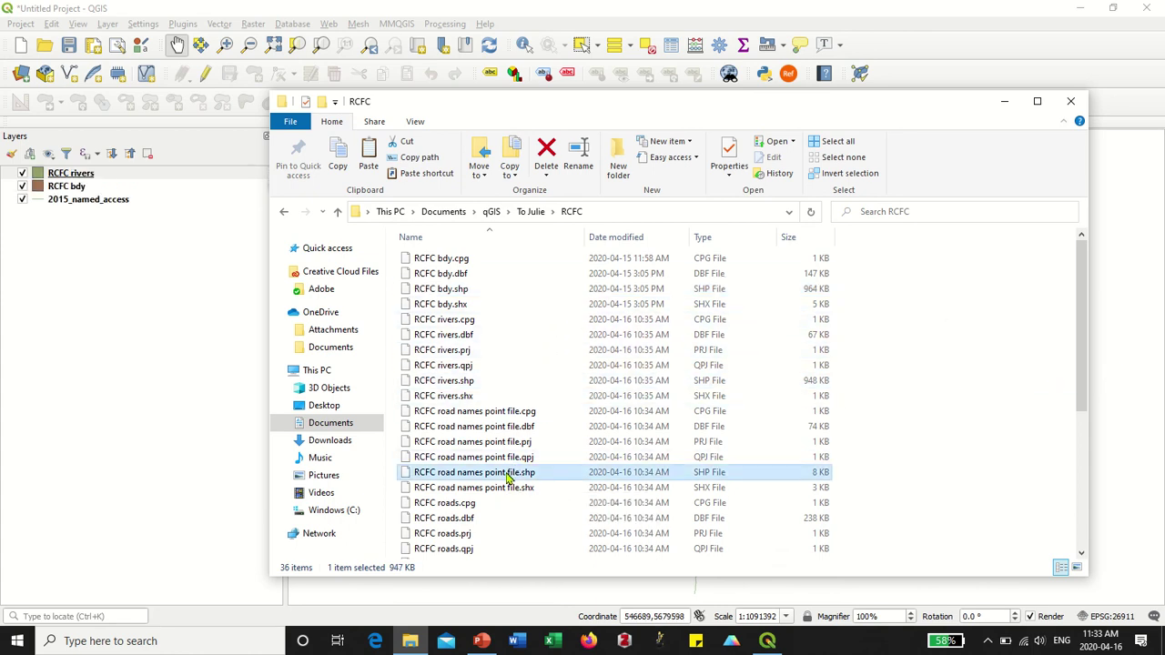
pyautogui.moveTo(525, 481); pyautogui.dragTo(1119, 421)
# - Add RCFC roads.shp and RCFC streams.shp to the map as layers
pyautogui.scroll(-2, 509, 512)
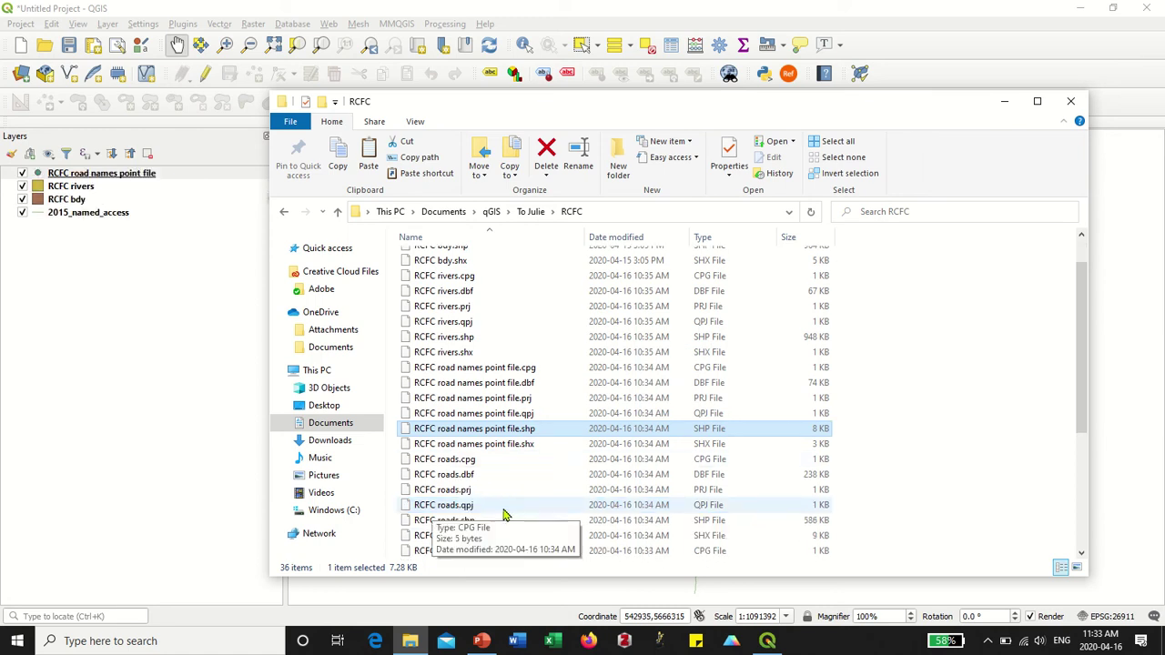
pyautogui.moveTo(494, 475); pyautogui.dragTo(1140, 457)
pyautogui.scroll(-2, 519, 505)
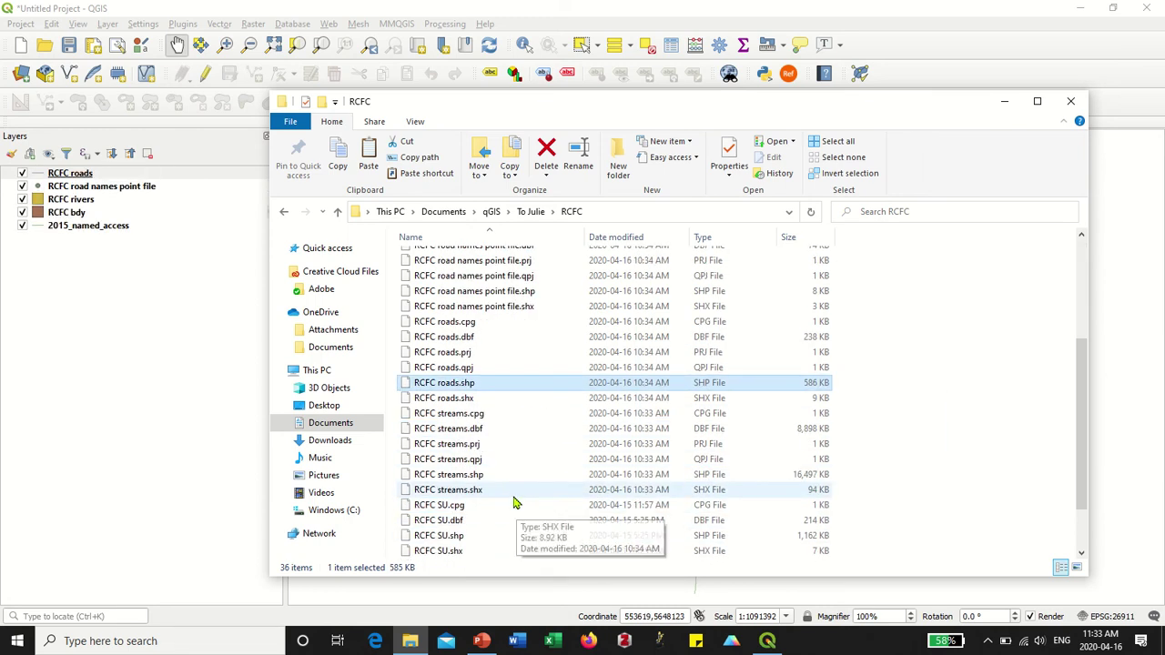
pyautogui.moveTo(499, 477); pyautogui.dragTo(1121, 482)
# - Add RCFC SU.shp and RCFC WTR.shp from the RCFC folder to the QGIS map as layers
pyautogui.scroll(-2, 556, 512)
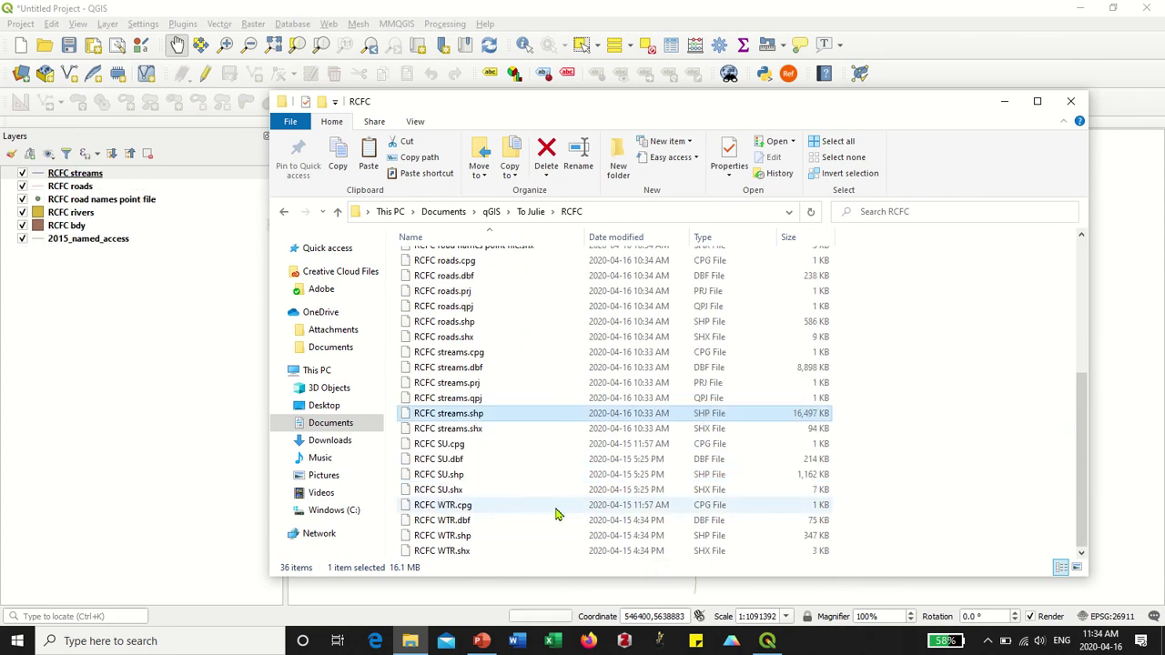
pyautogui.click(508, 479)
pyautogui.moveTo(705, 464); pyautogui.dragTo(1123, 486)
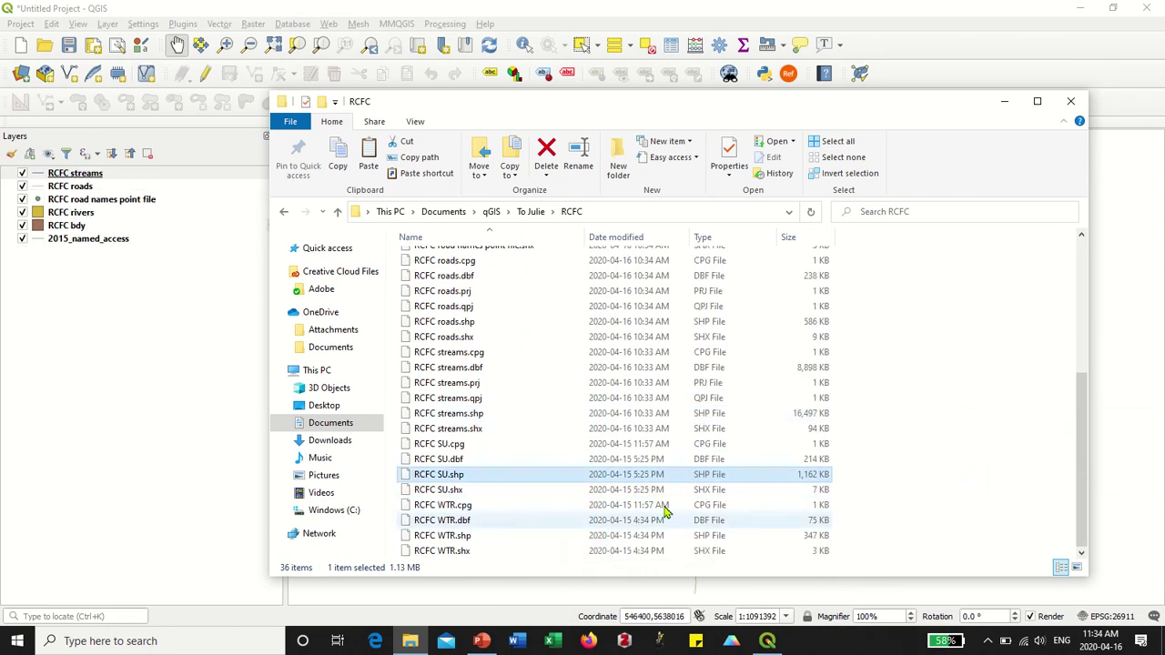
pyautogui.click(486, 537)
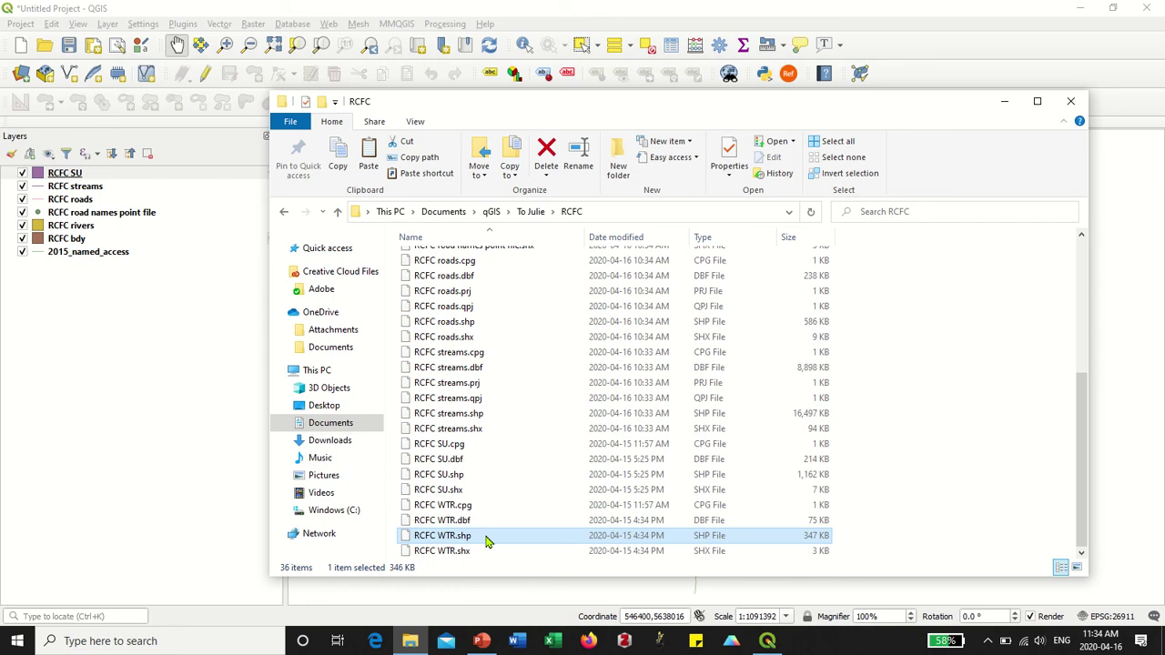
pyautogui.moveTo(485, 540); pyautogui.dragTo(1129, 533)
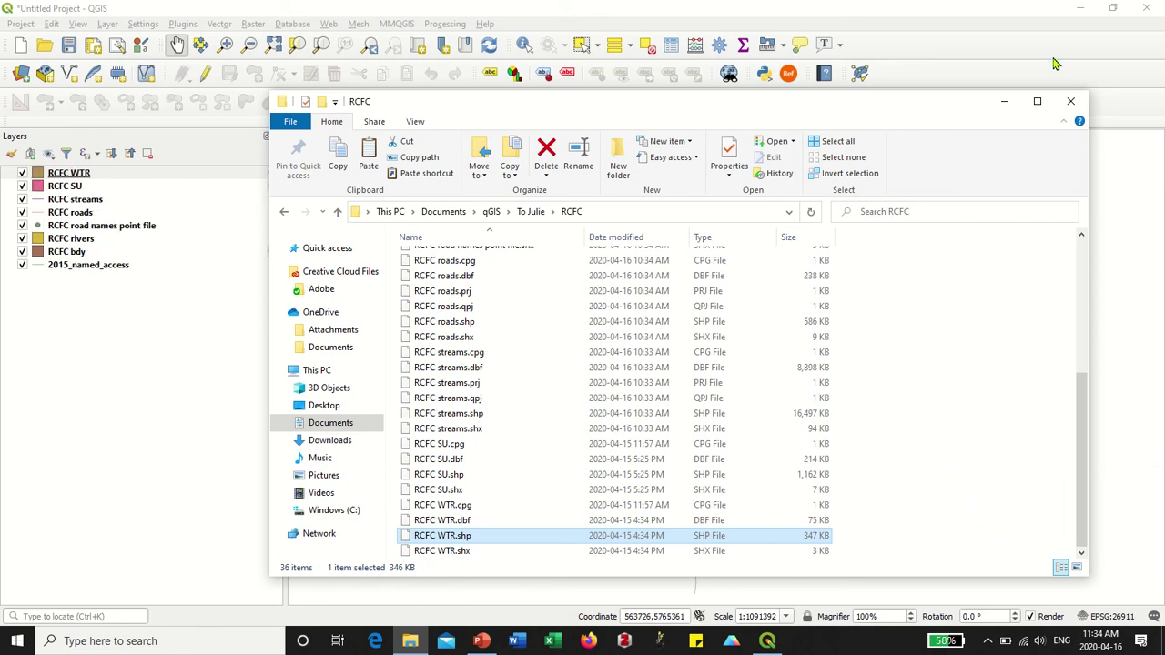
# - Open the LP folder next to RCFC and add Creeks.shp and cutblk_by_cat.shp to the map as layers
pyautogui.click(534, 215)
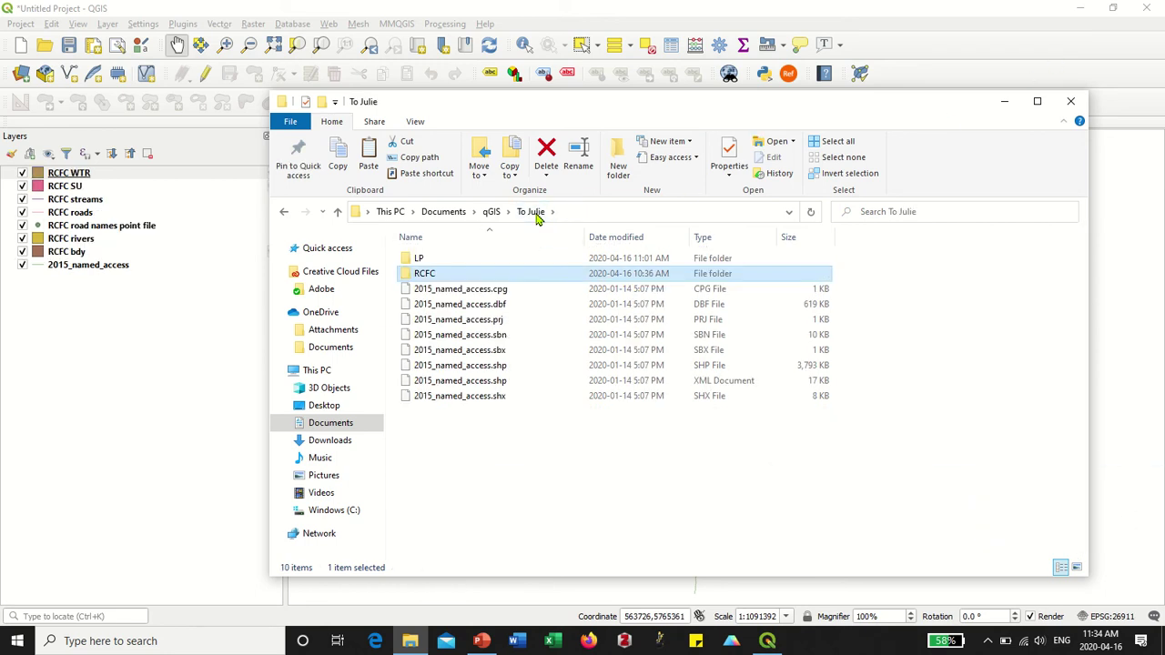
pyautogui.doubleClick(462, 258)
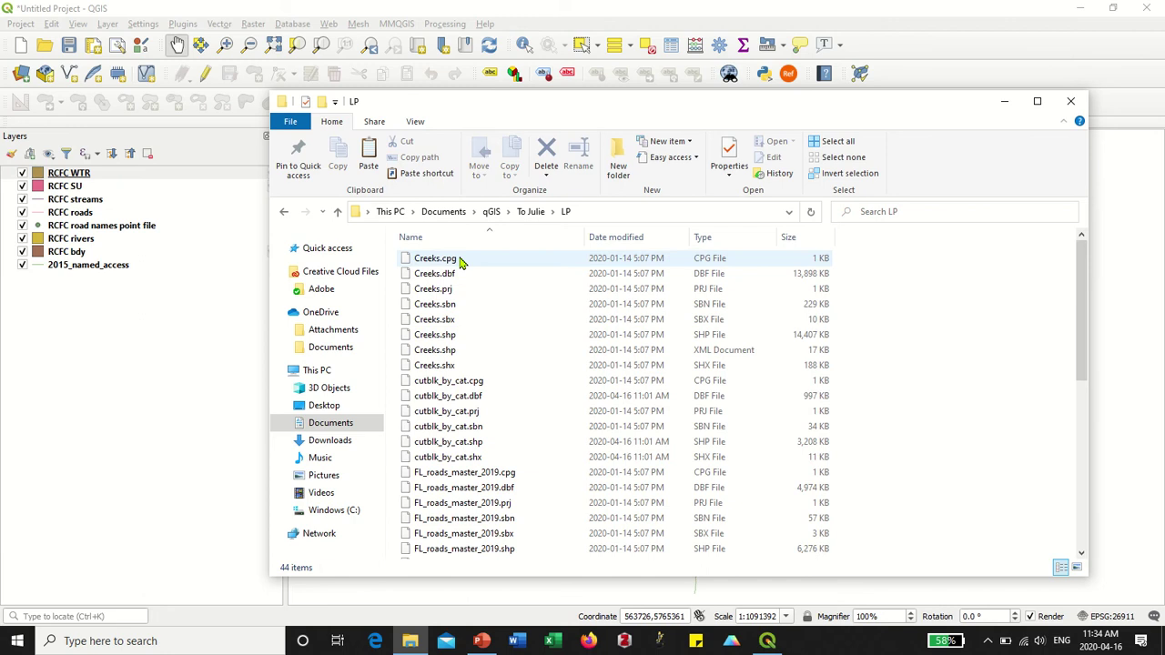
pyautogui.click(489, 336)
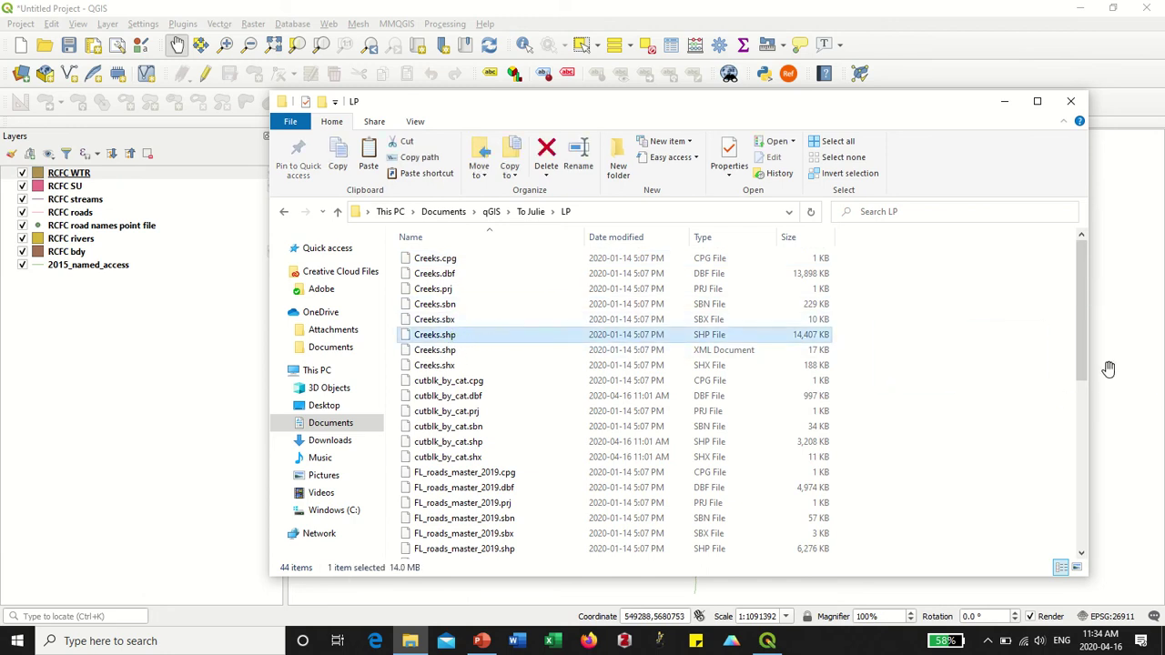
pyautogui.click(491, 443)
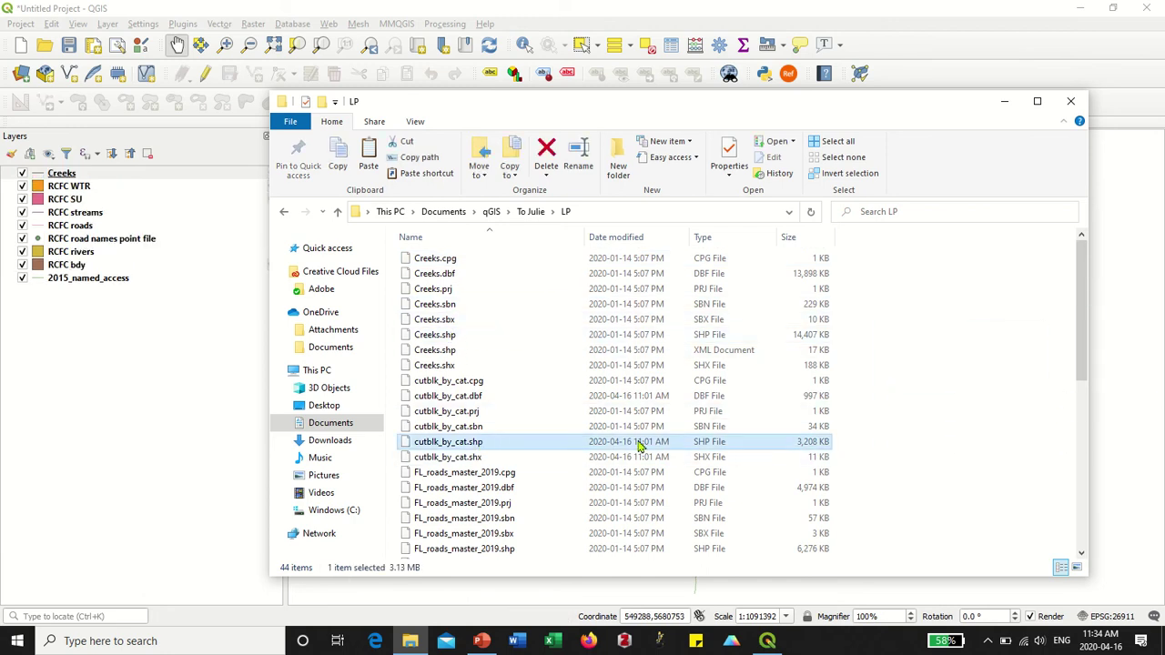
pyautogui.moveTo(638, 443); pyautogui.dragTo(1131, 423)
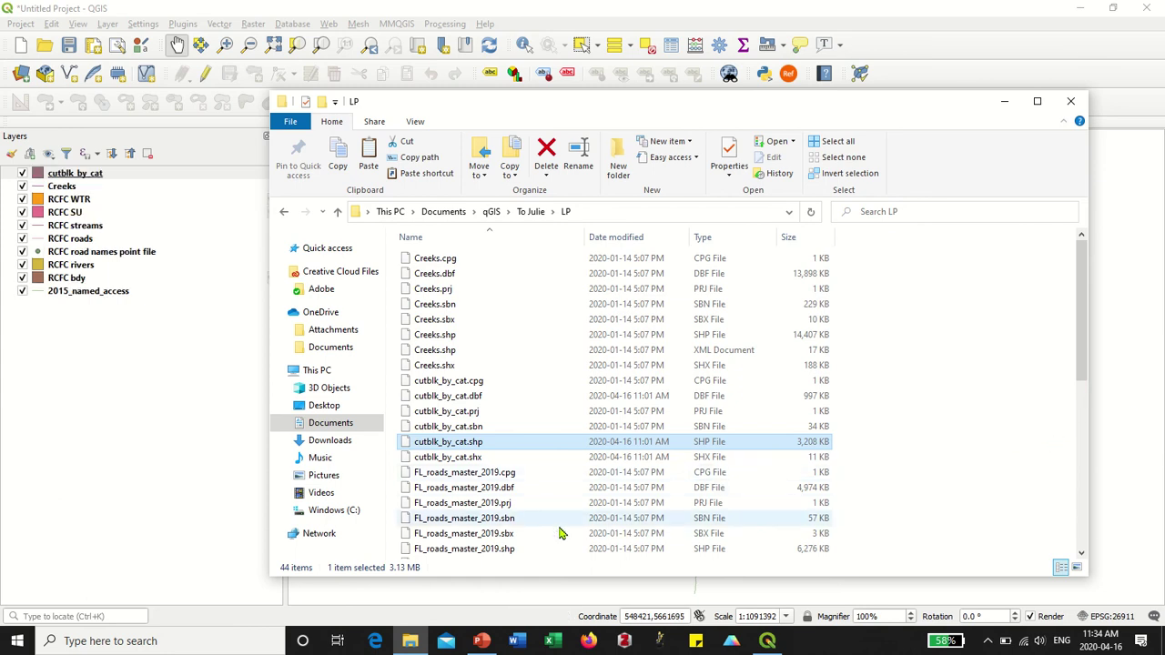
# - Add FL_roads_master_2019.shp and LP wtp.shp from the LP folder to the map as layers
pyautogui.scroll(-2, 537, 539)
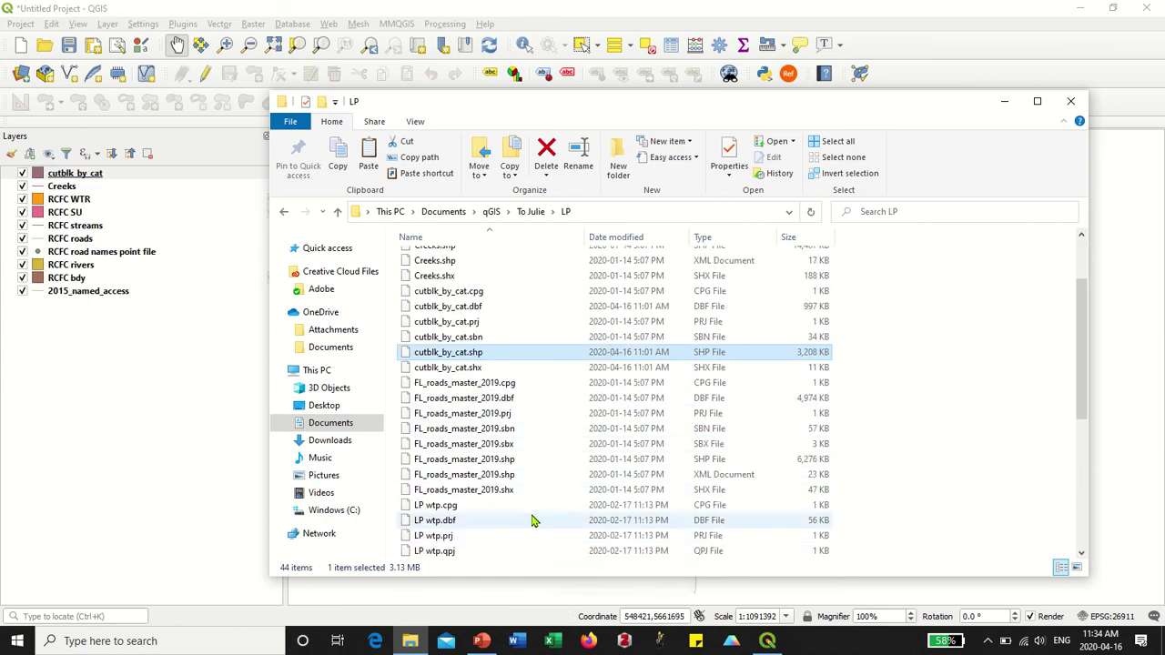
pyautogui.click(508, 463)
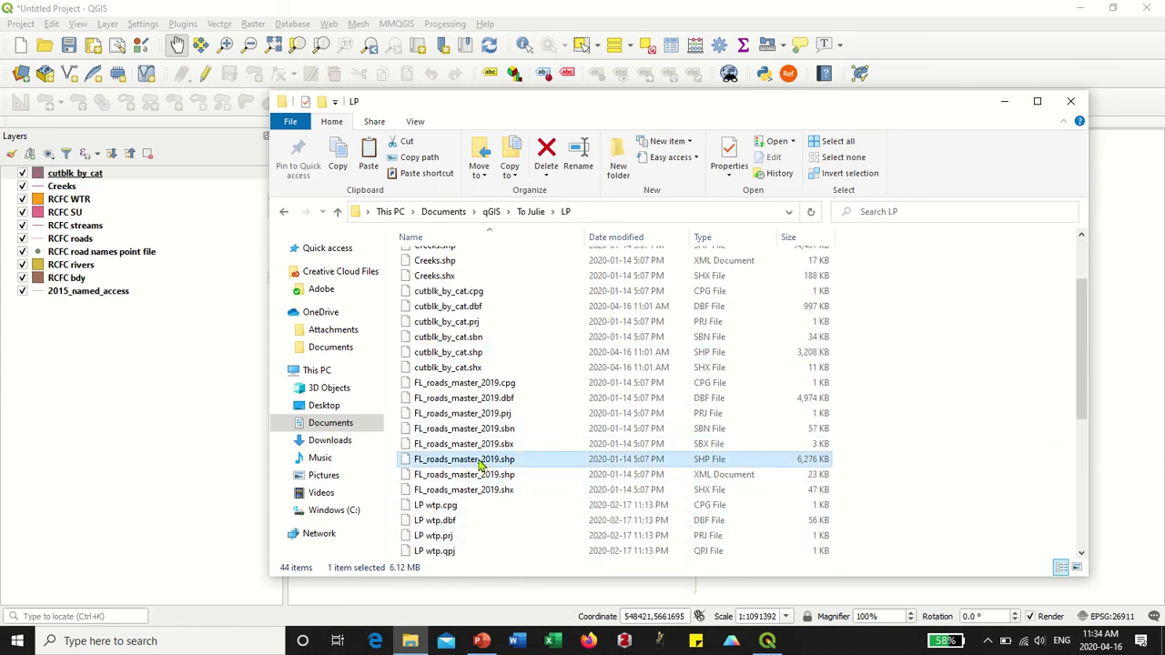
pyautogui.moveTo(480, 464); pyautogui.dragTo(1140, 400)
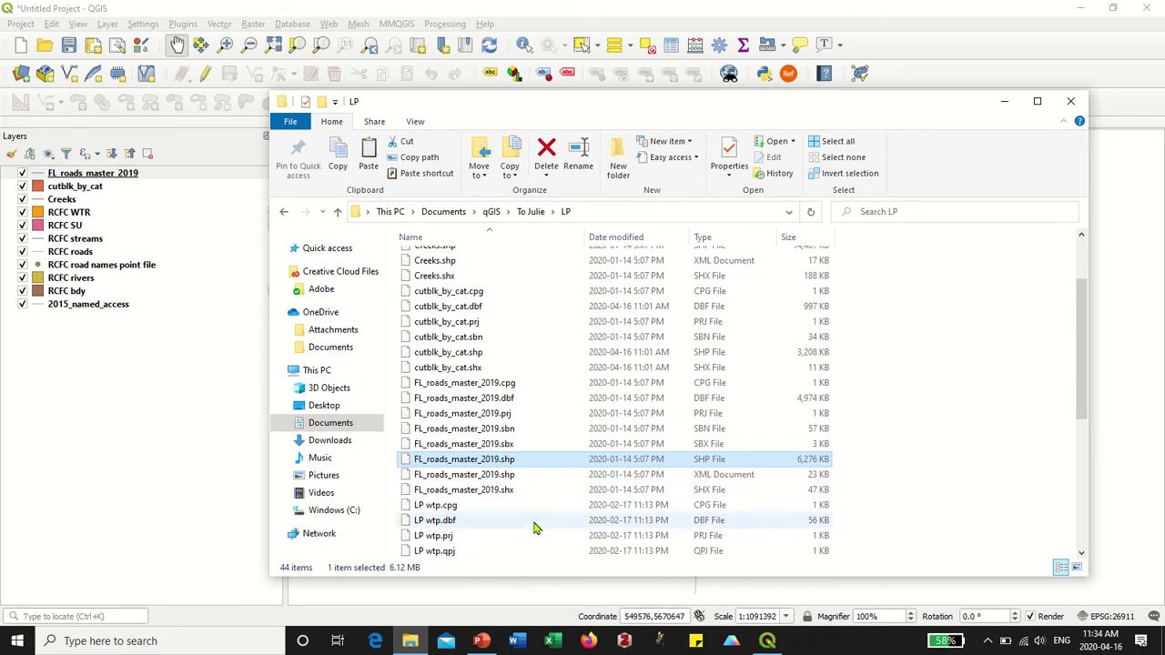
pyautogui.scroll(-4, 535, 528)
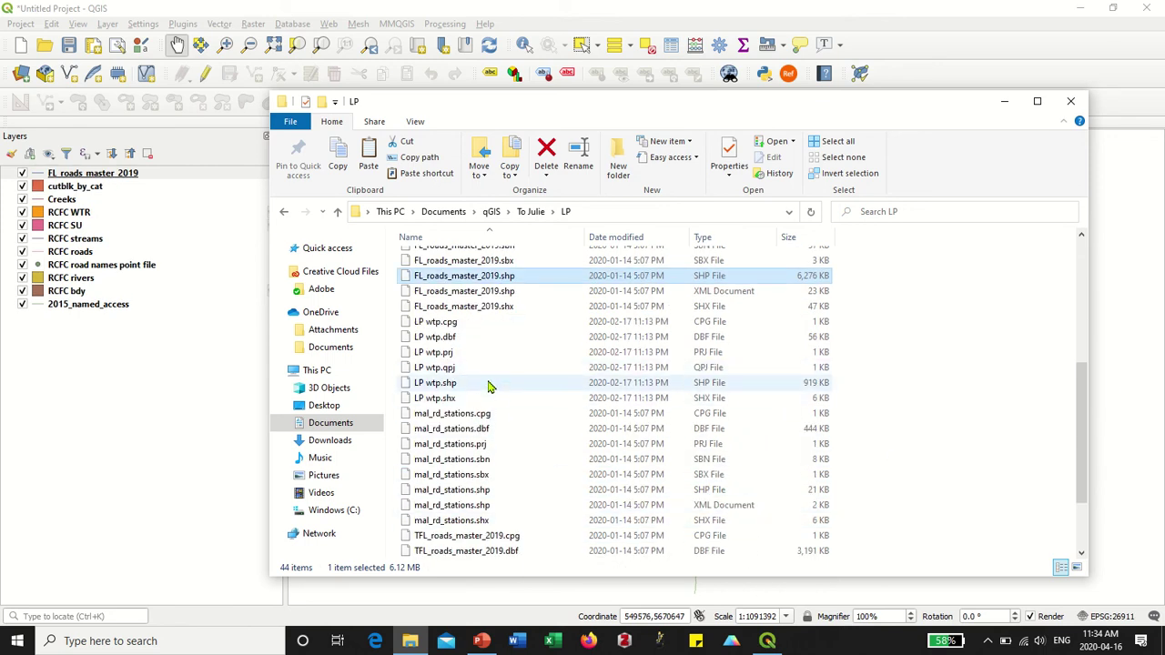
pyautogui.moveTo(487, 387); pyautogui.dragTo(1137, 392)
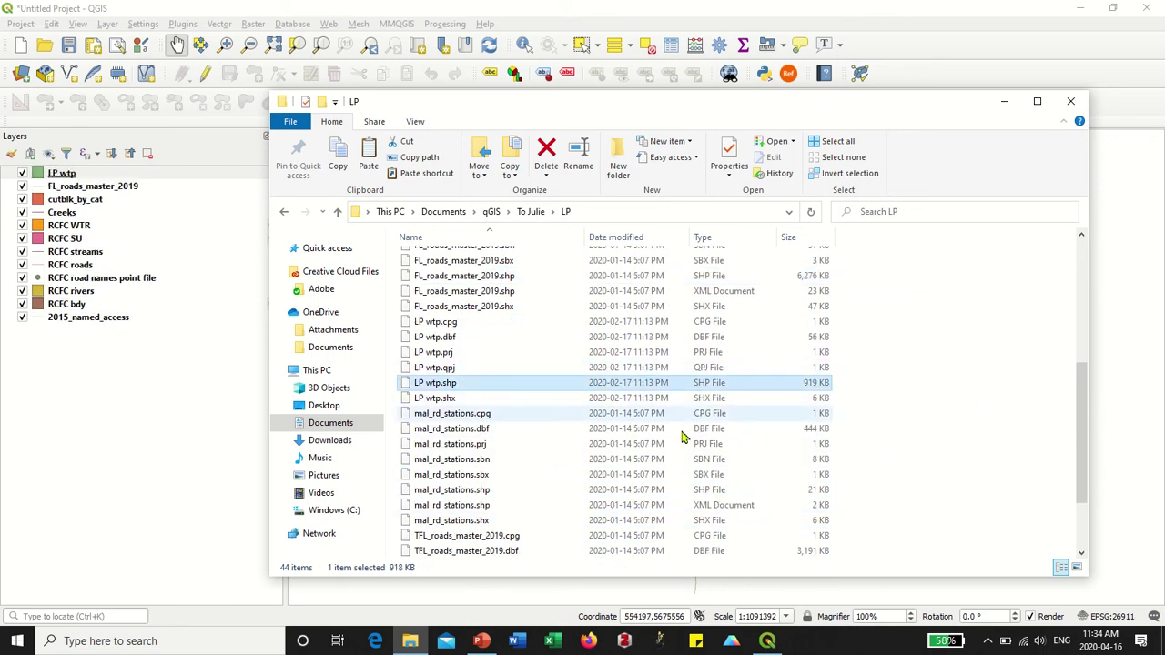
# - Add mal_rd_stations.shp and TFL_roads_master_2019.shp from the LP folder to the map as layers
pyautogui.click(459, 507)
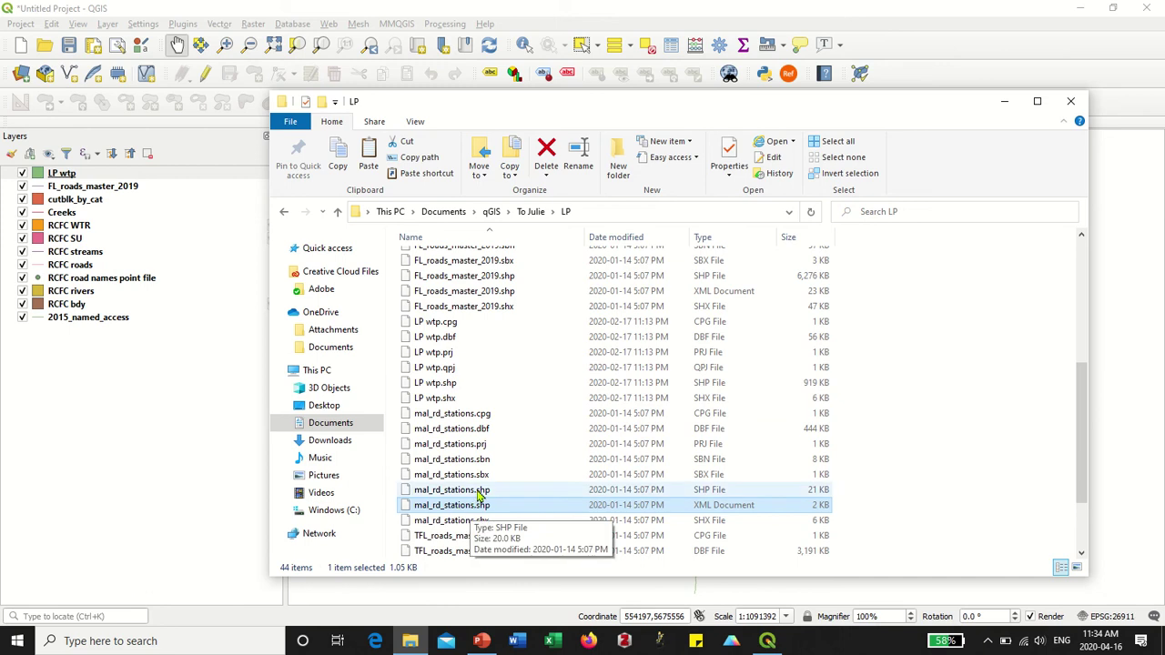
pyautogui.moveTo(463, 492); pyautogui.dragTo(1112, 438)
pyautogui.scroll(-2, 564, 491)
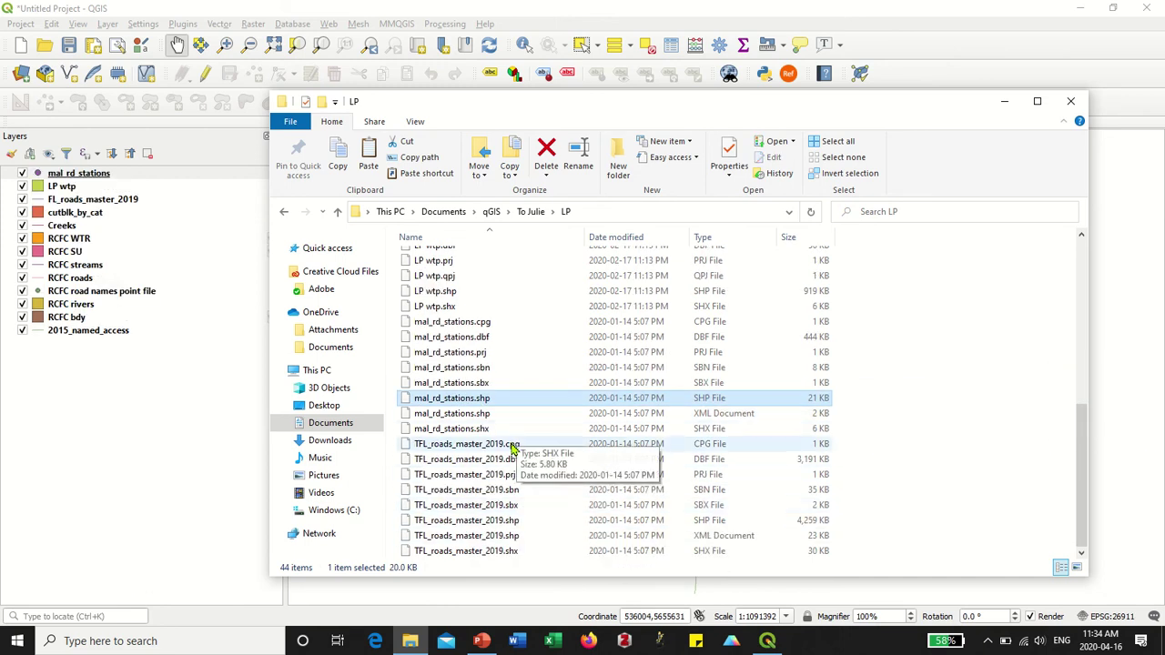
pyautogui.click(498, 527)
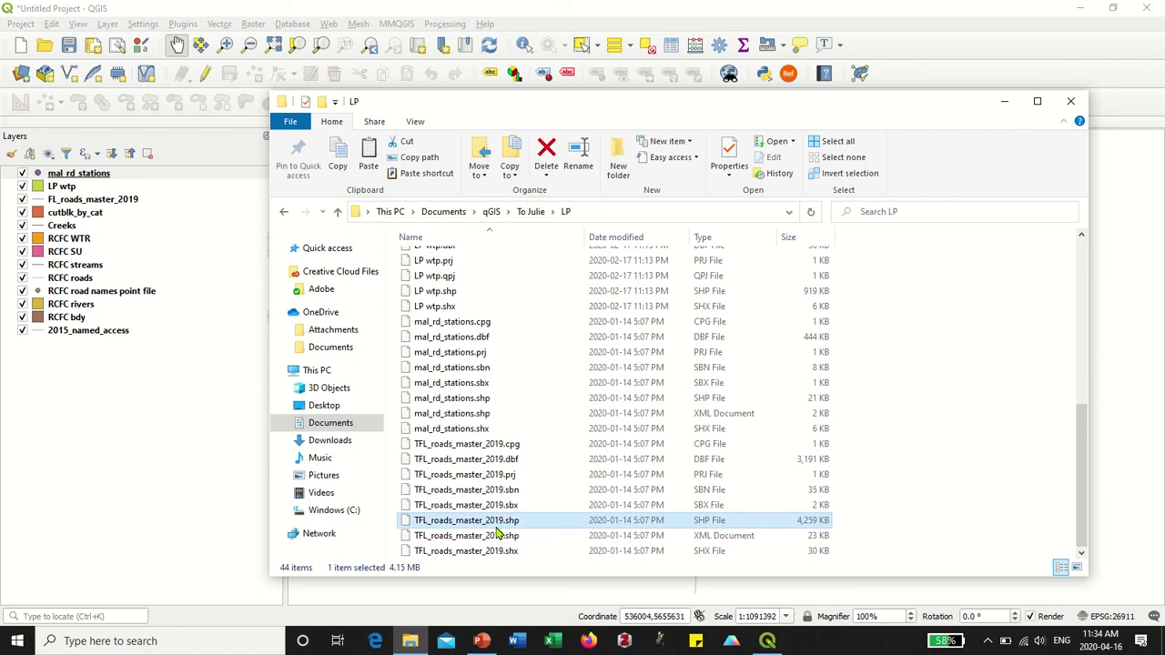
pyautogui.moveTo(475, 524); pyautogui.dragTo(1129, 468)
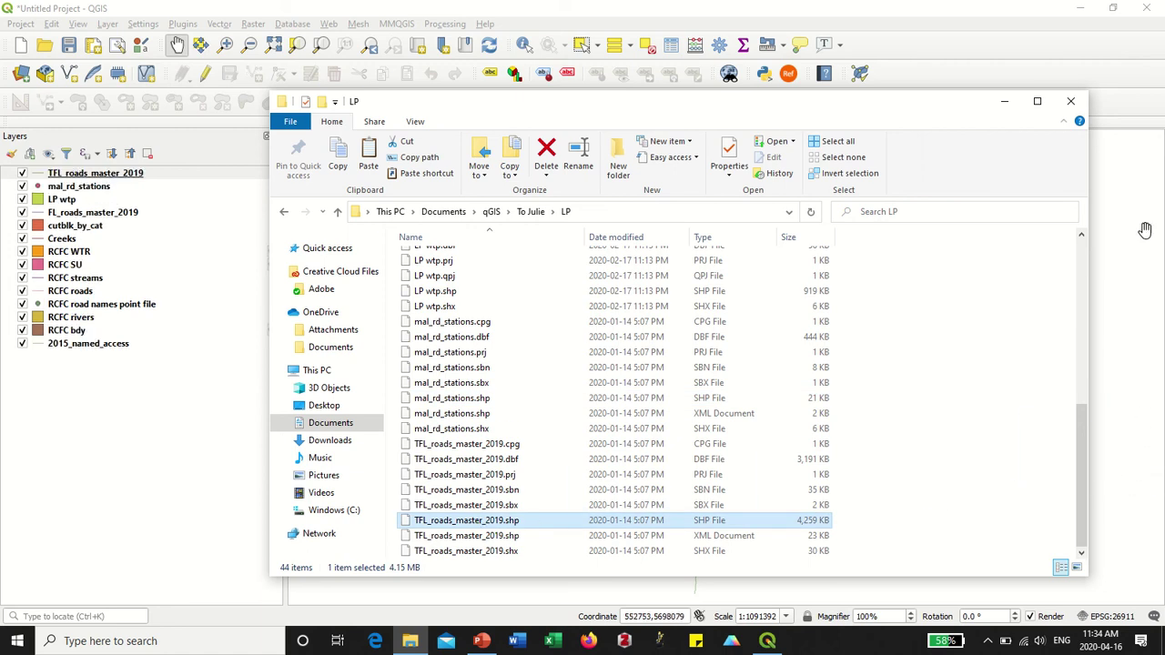
# - Minimize File Explorer and reorder the layers with the point layers first, the line layers beneath them and the polygon layers last
pyautogui.click(1002, 104)
pyautogui.moveTo(928, 385); pyautogui.dragTo(788, 421)
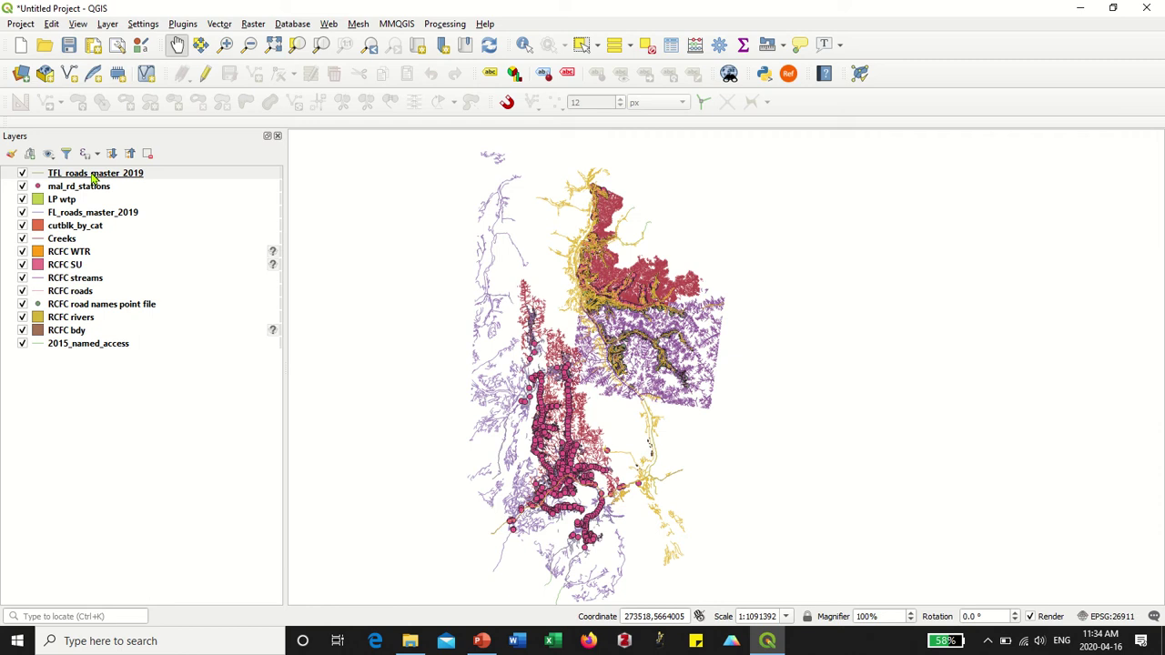
pyautogui.moveTo(96, 309)
pyautogui.mouseDown()
pyautogui.moveTo(94, 153)
pyautogui.moveTo(71, 188)
pyautogui.mouseUp()
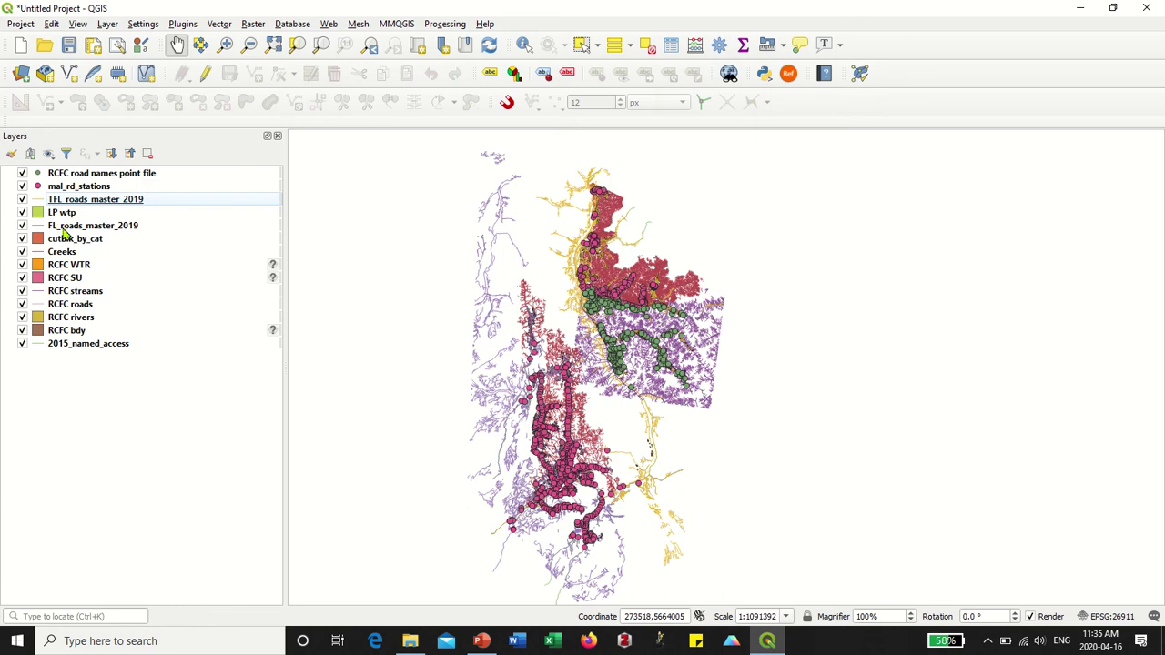
pyautogui.moveTo(64, 232); pyautogui.dragTo(66, 220)
pyautogui.moveTo(64, 293); pyautogui.dragTo(79, 243)
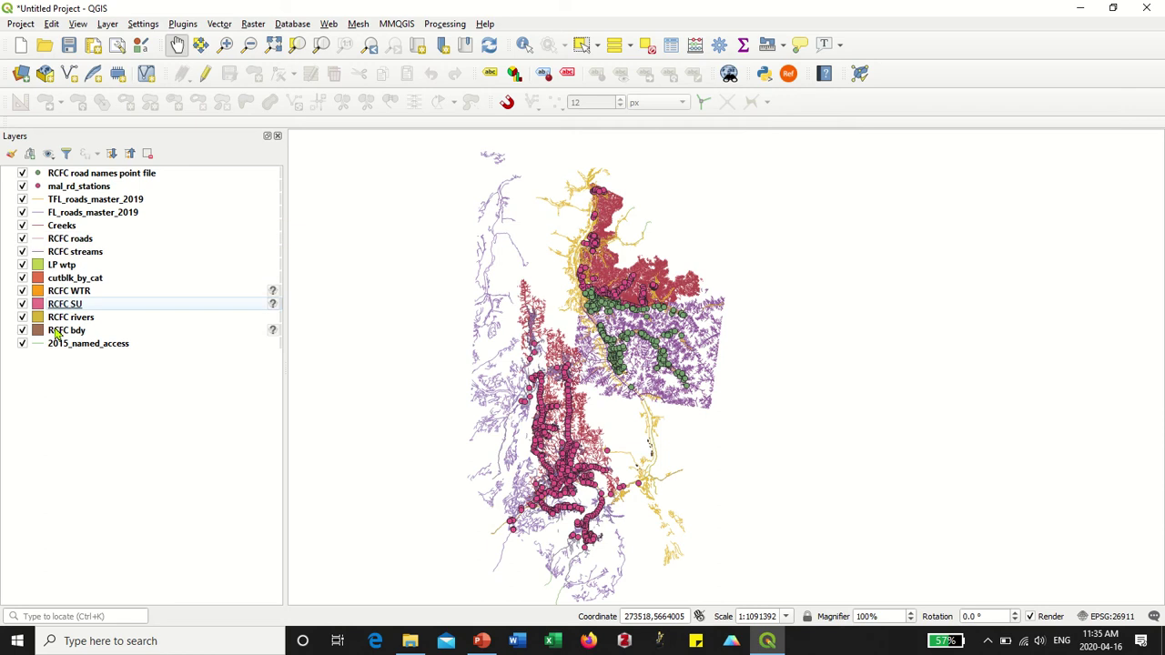
pyautogui.moveTo(56, 351); pyautogui.dragTo(65, 245)
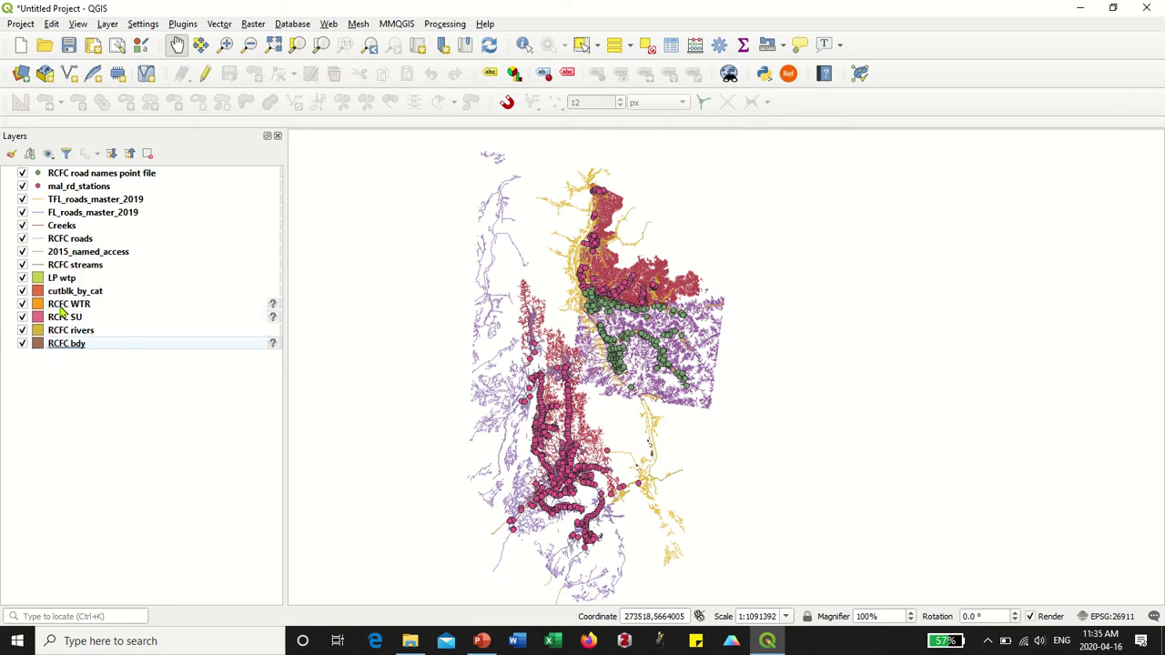
# - Try the mal_rd_stations point layer below LP wtp to compare the drawing order, and return it beneath RCFC road names point file
pyautogui.scroll(2, 633, 457)
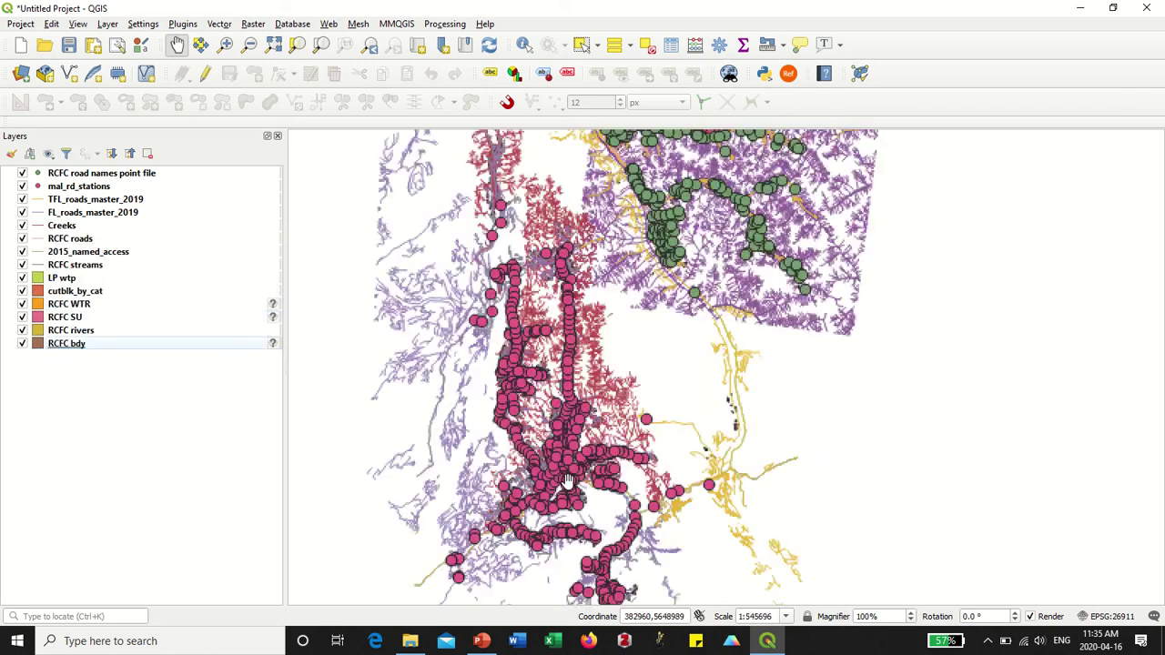
pyautogui.scroll(3, 628, 323)
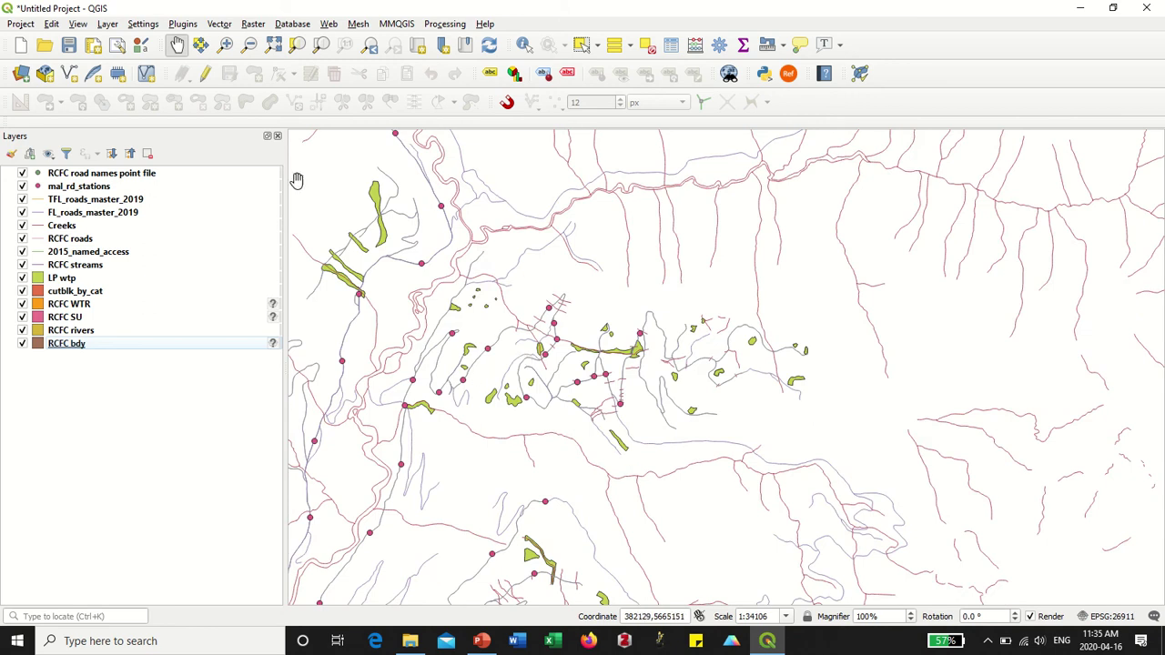
pyautogui.moveTo(84, 188); pyautogui.dragTo(76, 292)
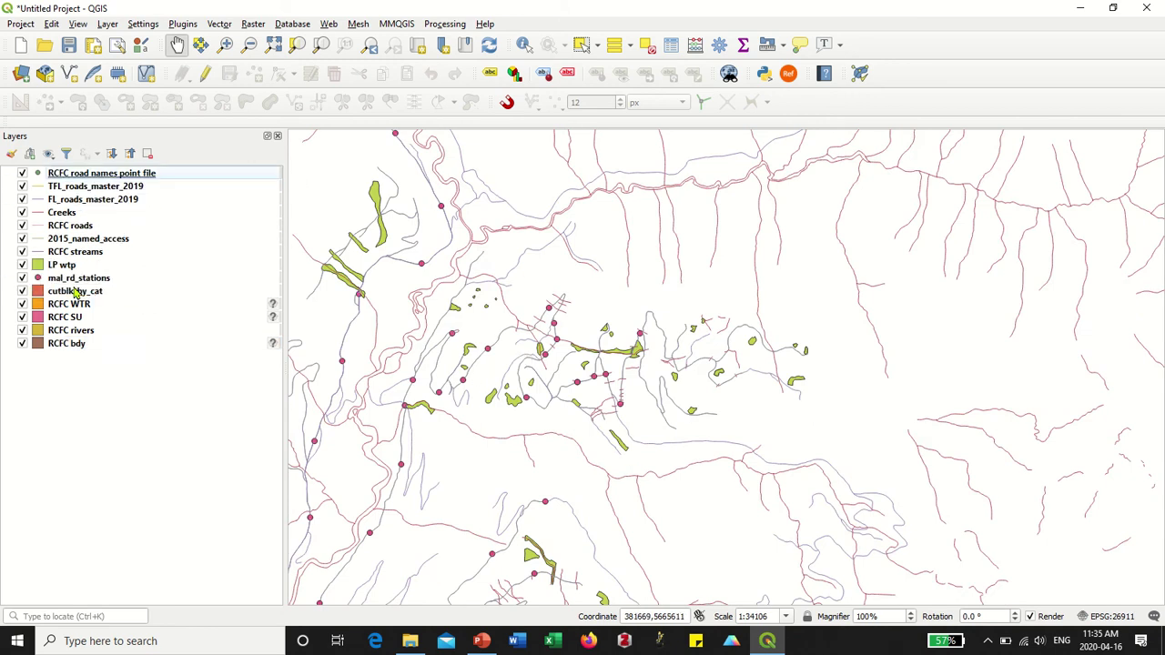
pyautogui.scroll(3, 464, 387)
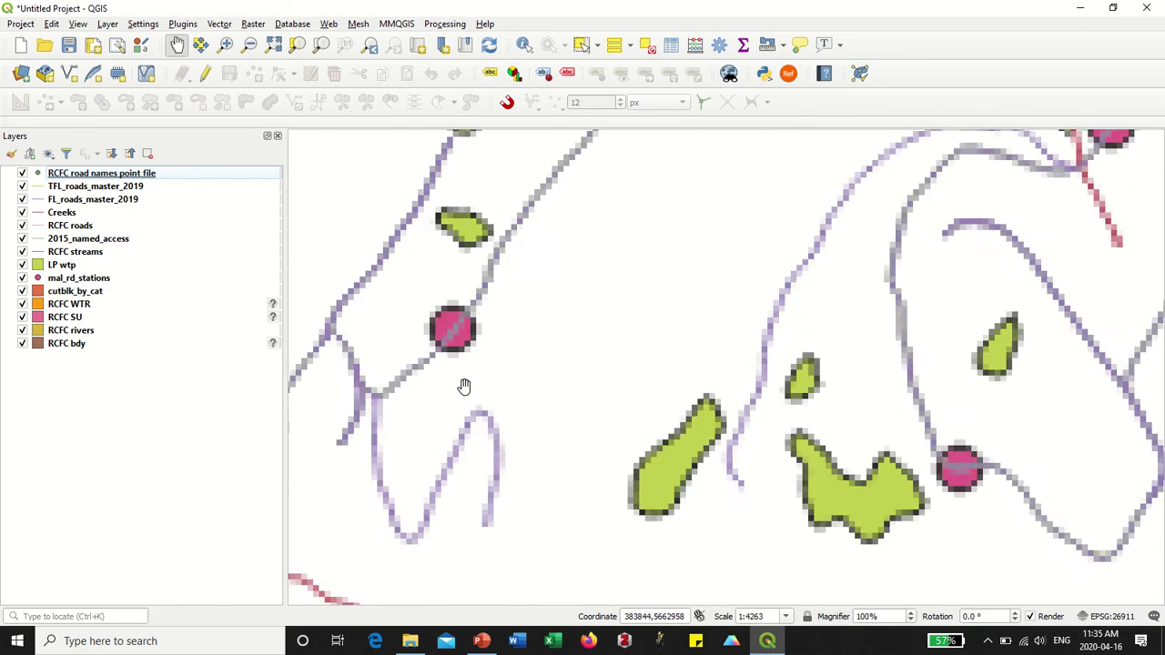
pyautogui.scroll(-2, 449, 341)
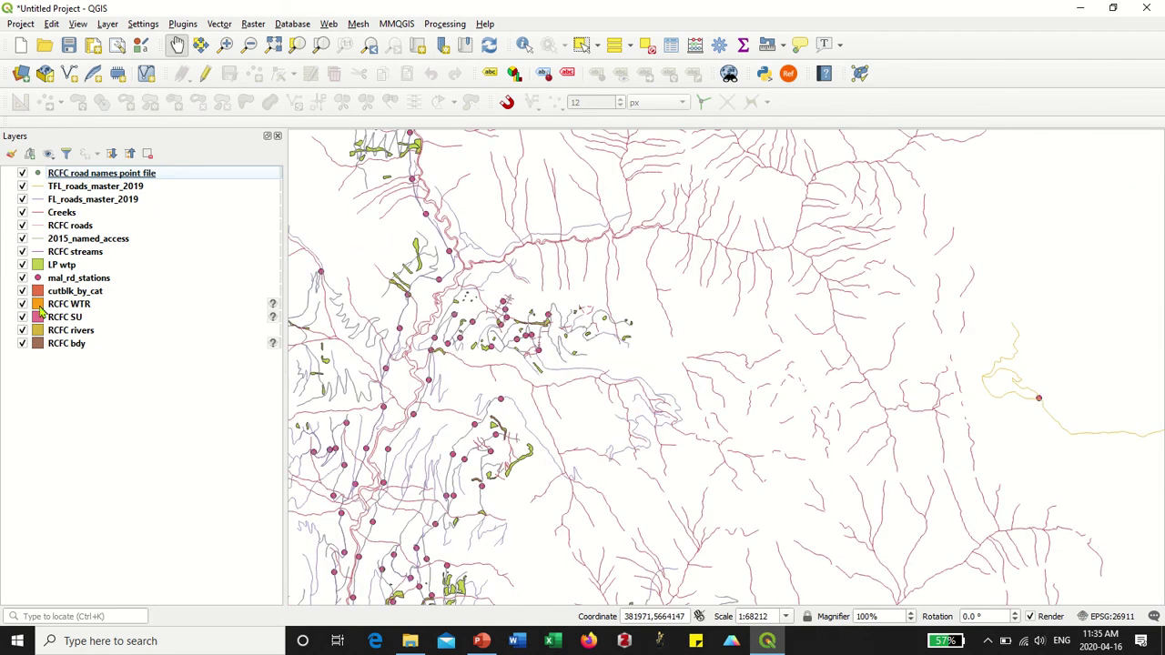
pyautogui.moveTo(82, 285); pyautogui.dragTo(96, 184)
# - Turn off the RCFC road names point file, mal_rd_stations, TFL_roads_master_2019, FL_roads_master_2019 and Creeks layers
pyautogui.scroll(-2, 901, 372)
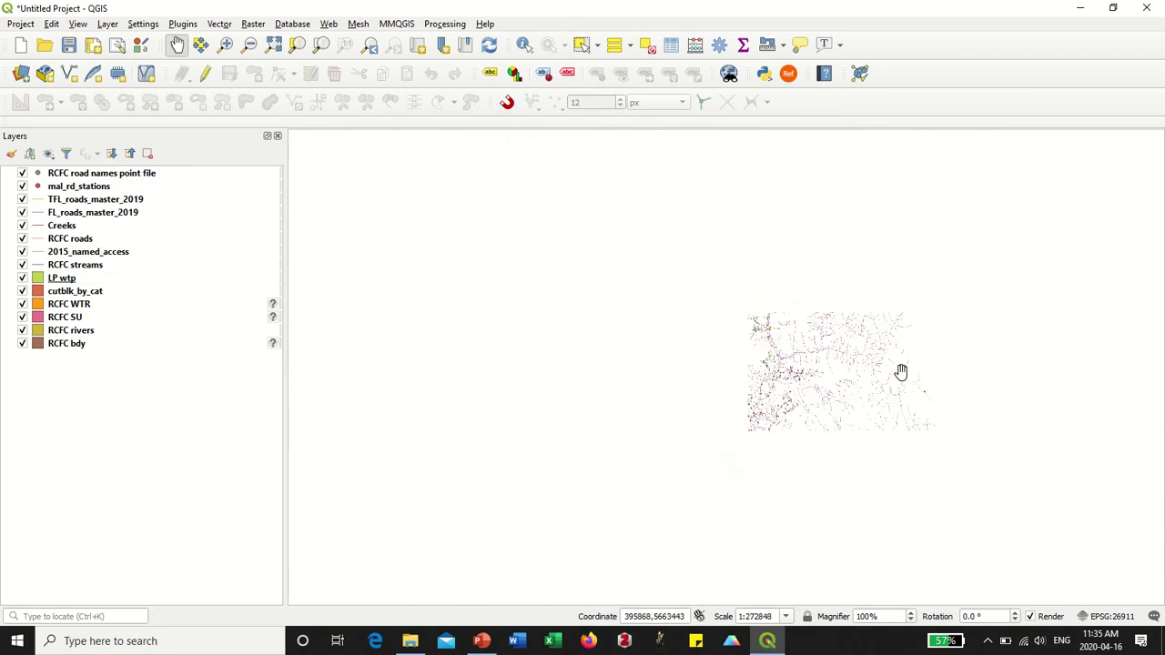
pyautogui.moveTo(913, 330); pyautogui.dragTo(513, 574)
pyautogui.moveTo(583, 396); pyautogui.dragTo(668, 496)
pyautogui.scroll(-1, 655, 477)
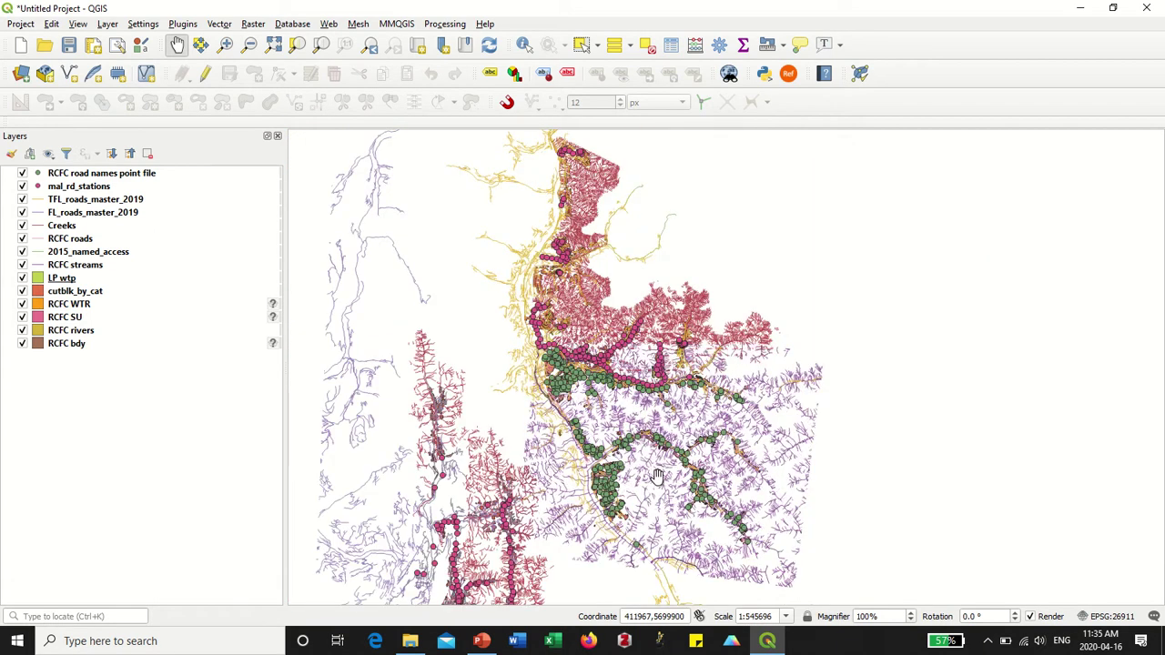
pyautogui.click(23, 173)
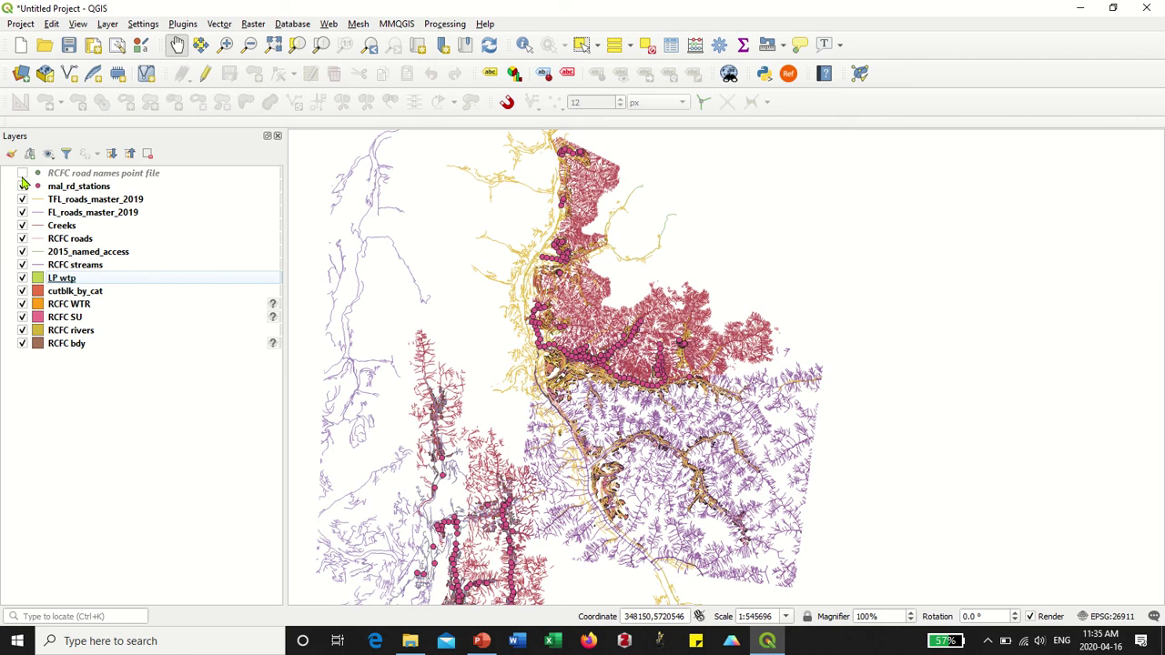
pyautogui.click(23, 187)
pyautogui.click(23, 199)
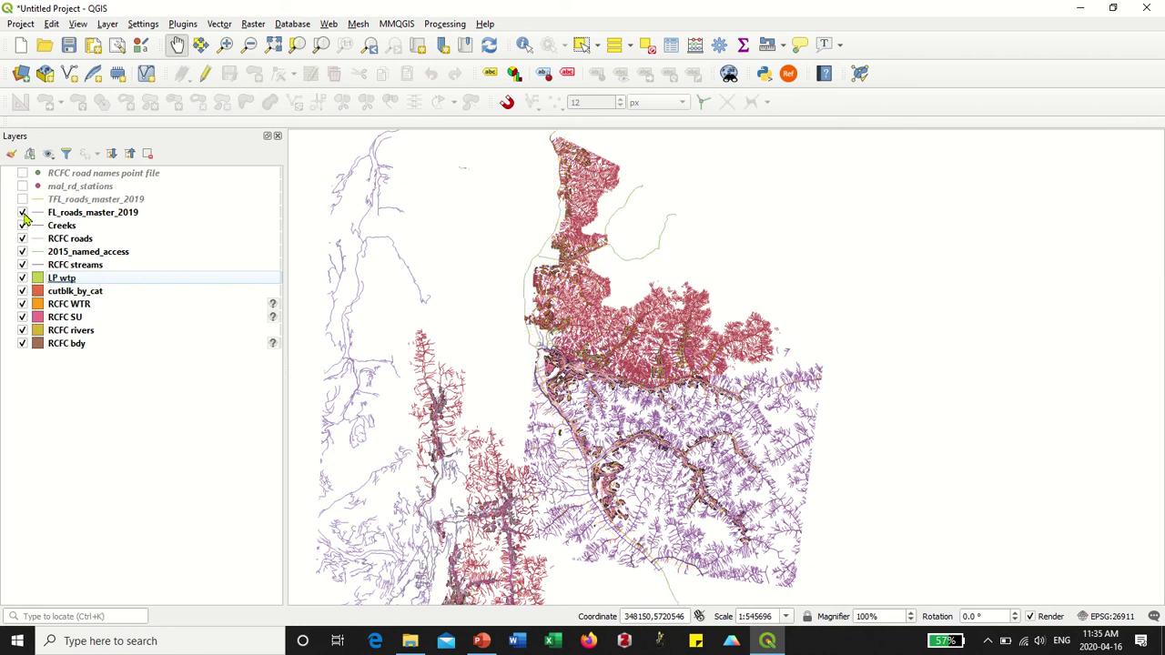
pyautogui.click(23, 212)
pyautogui.click(22, 225)
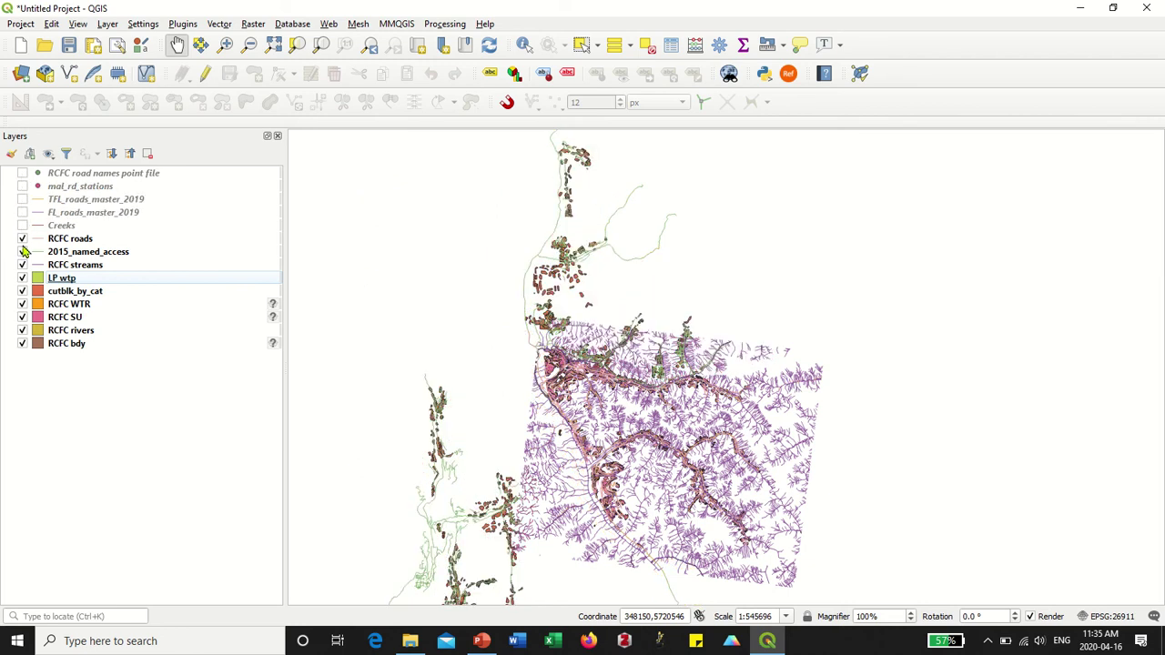
# - Turn off all remaining visible layers, from RCFC roads and 2015_named_access down through the polygon layers to RCFC bdy
pyautogui.click(23, 240)
pyautogui.click(23, 253)
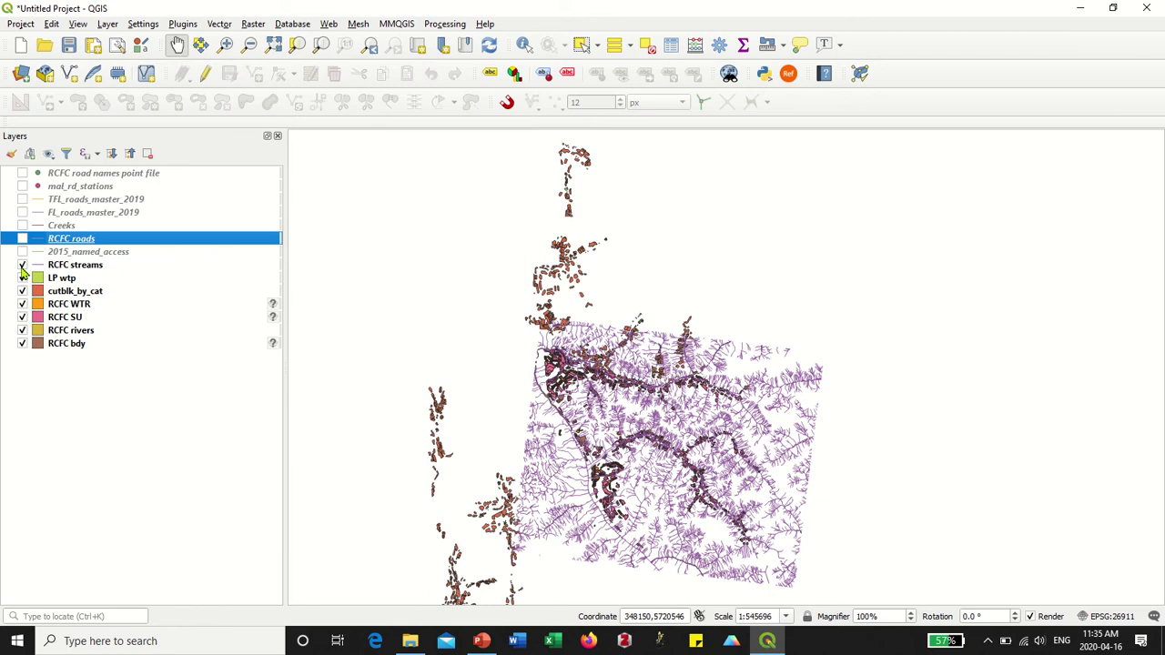
pyautogui.click(23, 265)
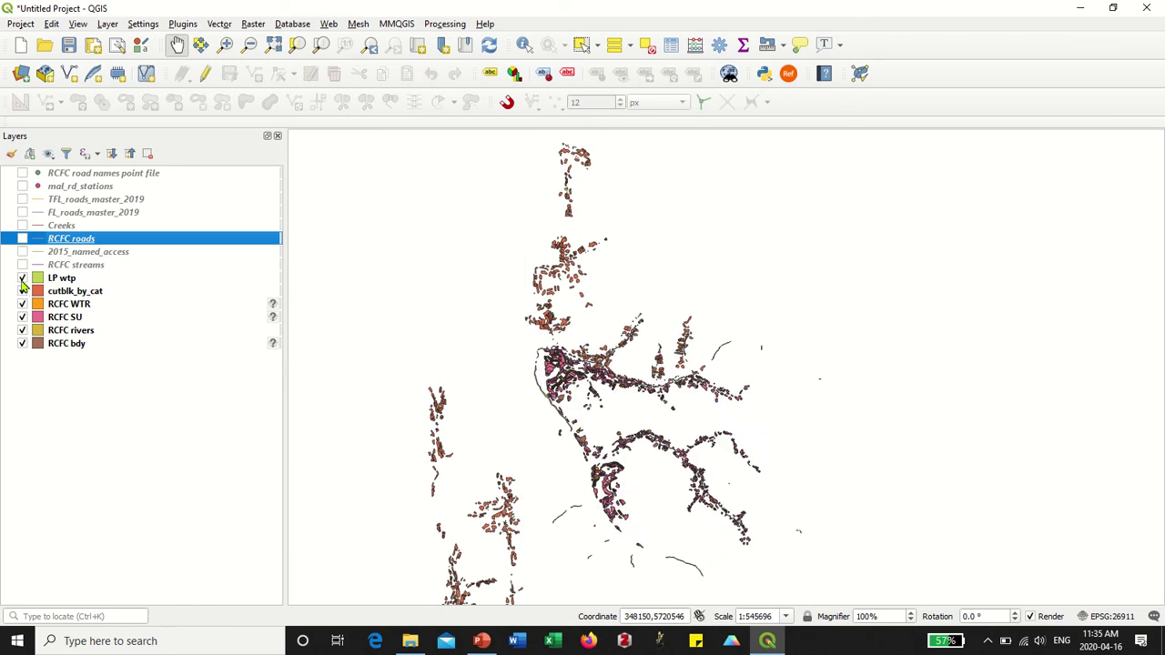
pyautogui.click(23, 277)
pyautogui.click(23, 291)
pyautogui.click(22, 304)
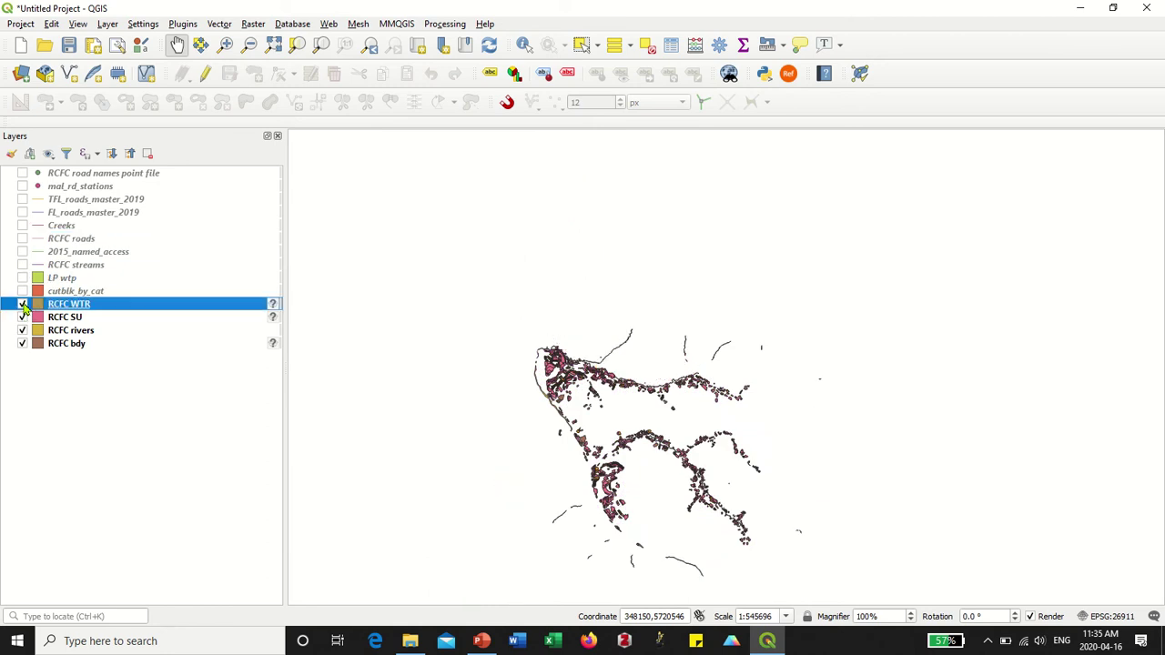
pyautogui.click(23, 316)
pyautogui.click(23, 330)
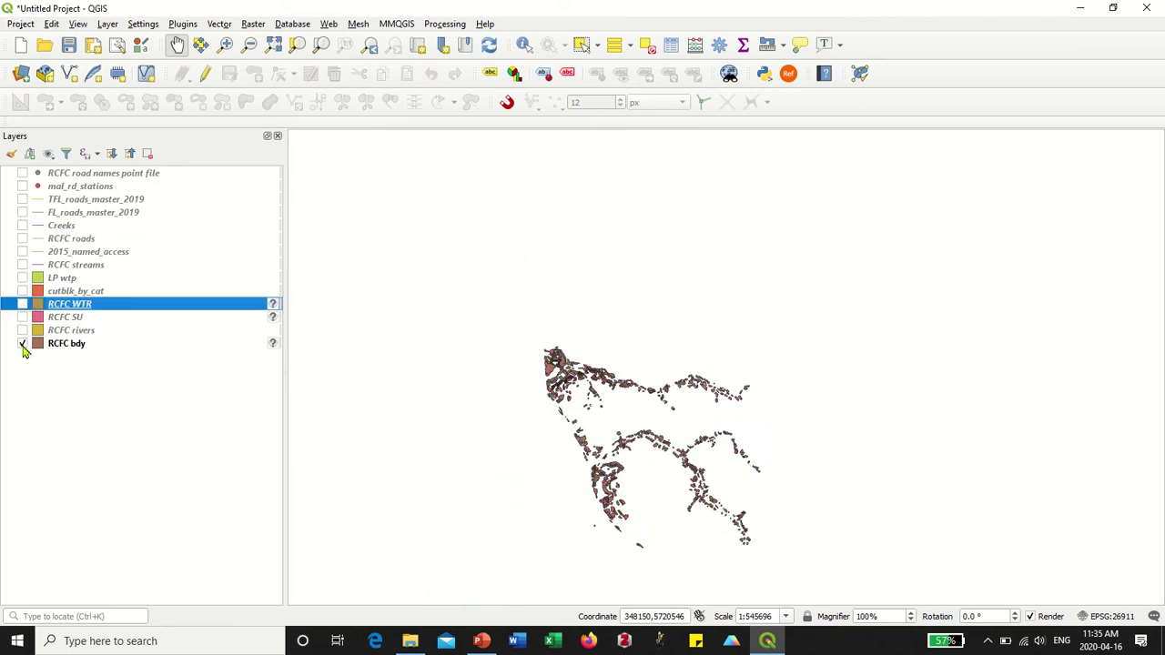
pyautogui.click(23, 343)
pyautogui.click(751, 283)
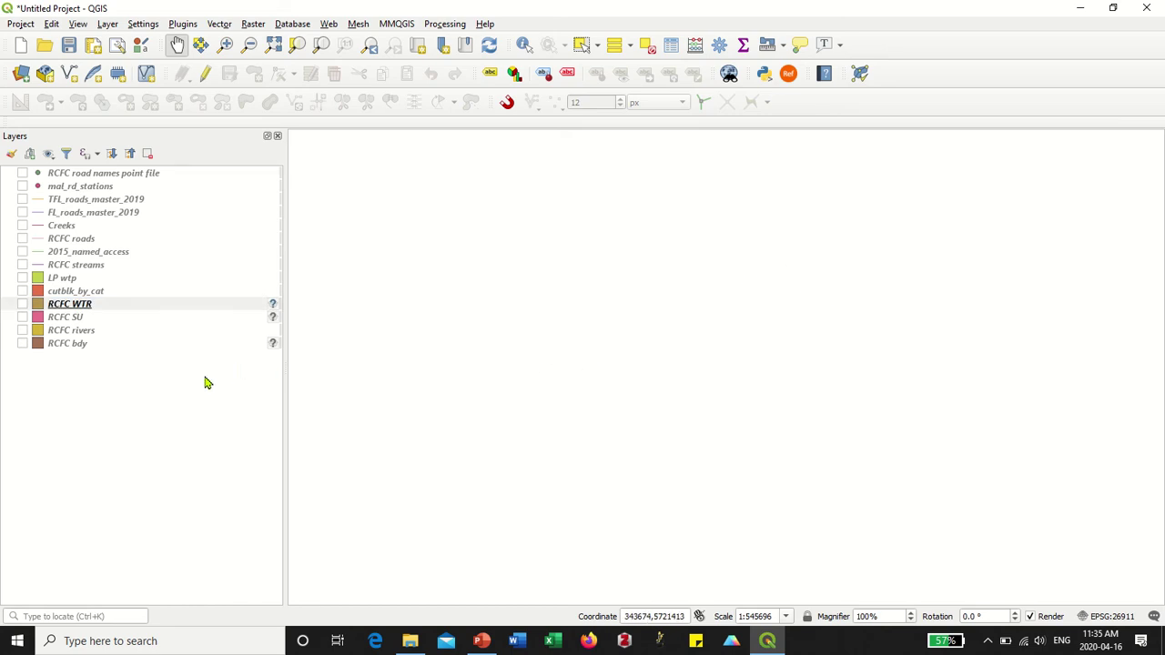
# - Turn on the RCFC bdy, RCFC rivers, RCFC WTR, RCFC streams, RCFC roads and 2015_named_access layers
pyautogui.click(22, 343)
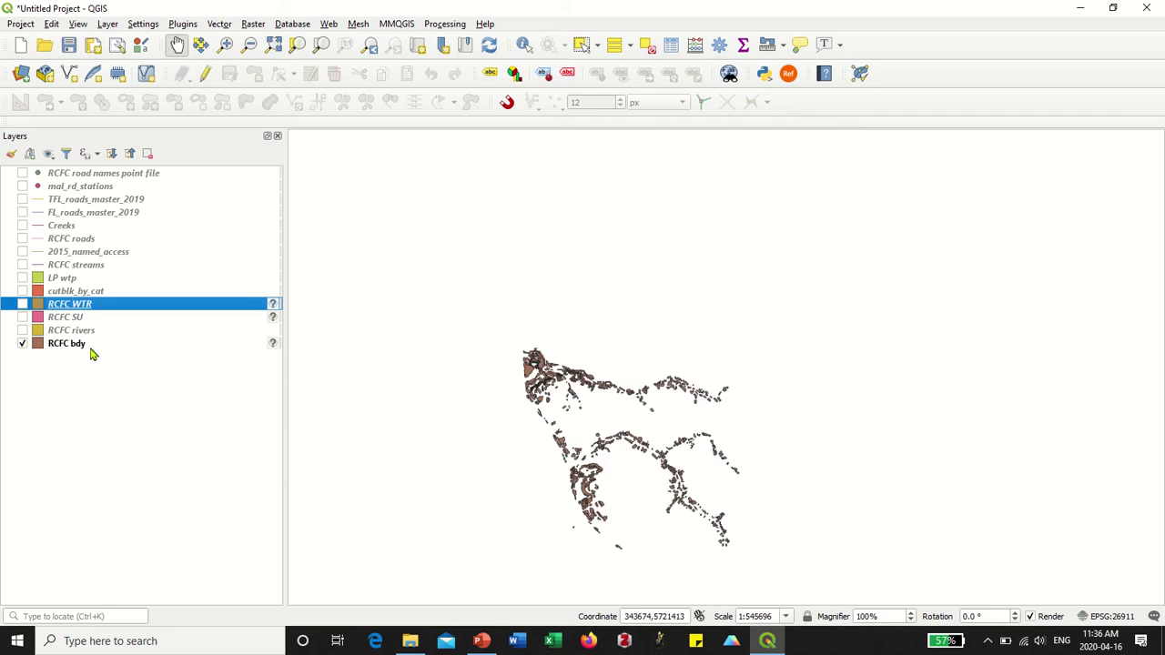
pyautogui.click(23, 332)
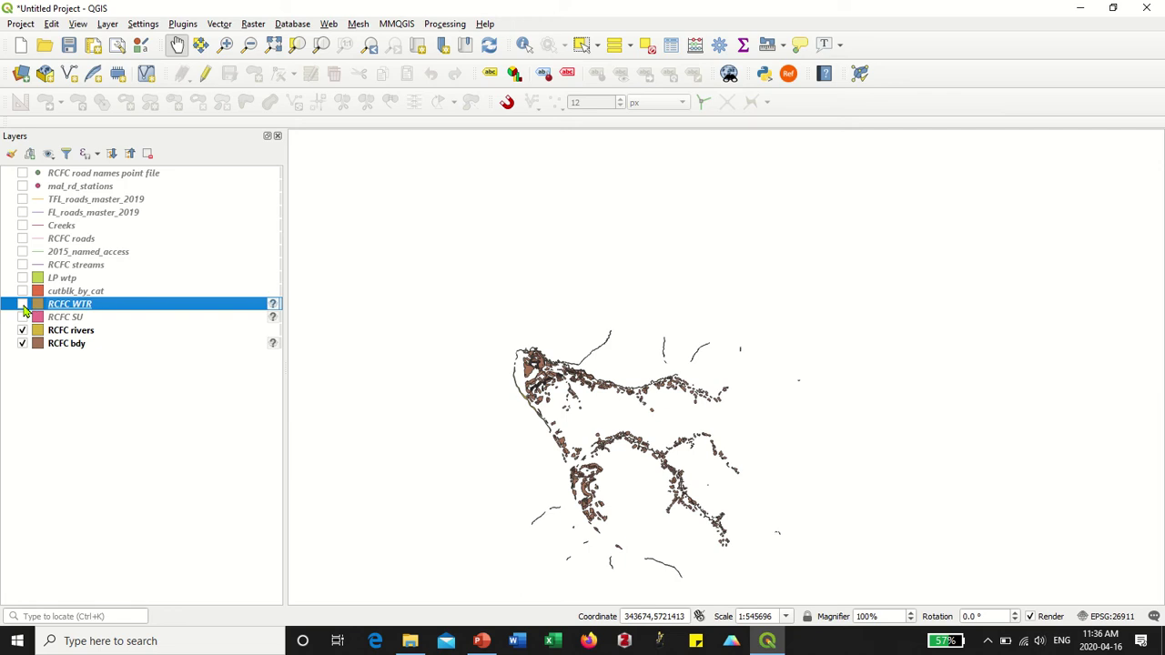
pyautogui.click(22, 305)
pyautogui.click(23, 266)
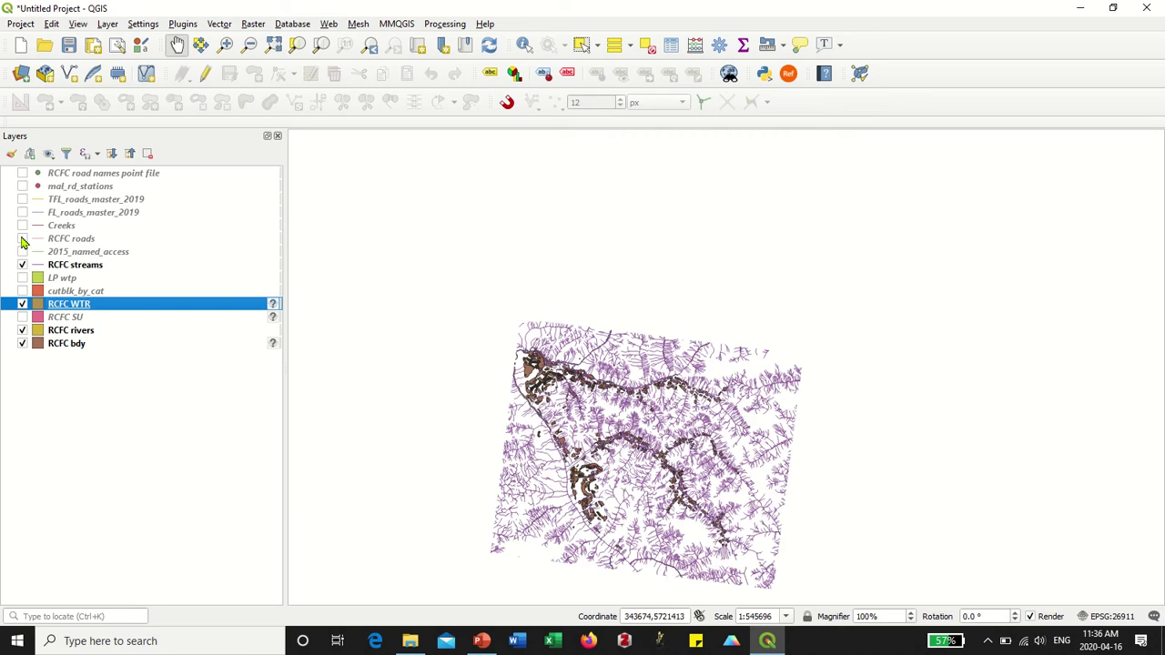
pyautogui.click(23, 240)
pyautogui.click(23, 253)
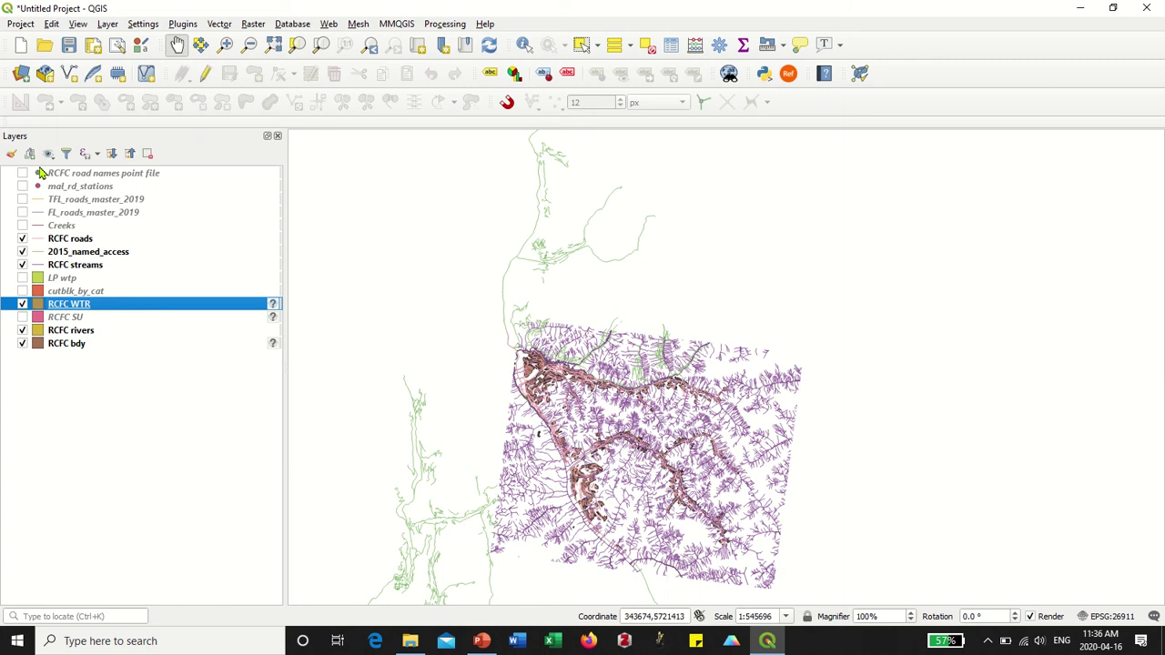
# - Examine the displayed RCFC boundaries, WTR patches, streams and roads on the map at several scales
pyautogui.scroll(2, 609, 427)
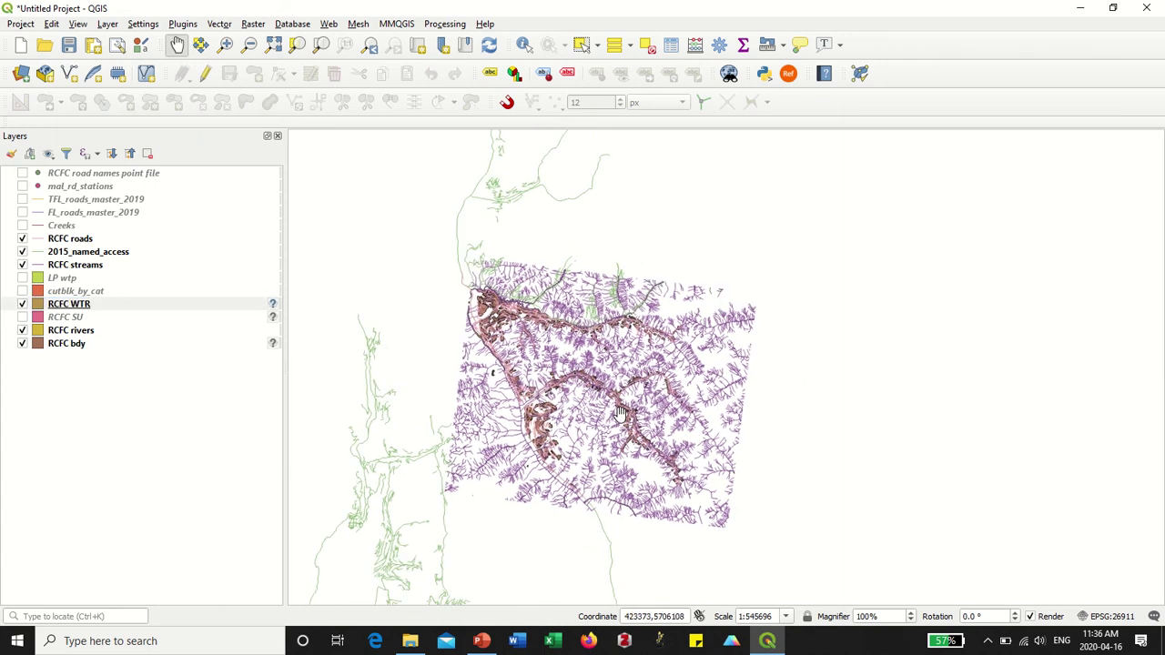
pyautogui.moveTo(606, 328); pyautogui.dragTo(589, 446)
pyautogui.scroll(-1, 626, 403)
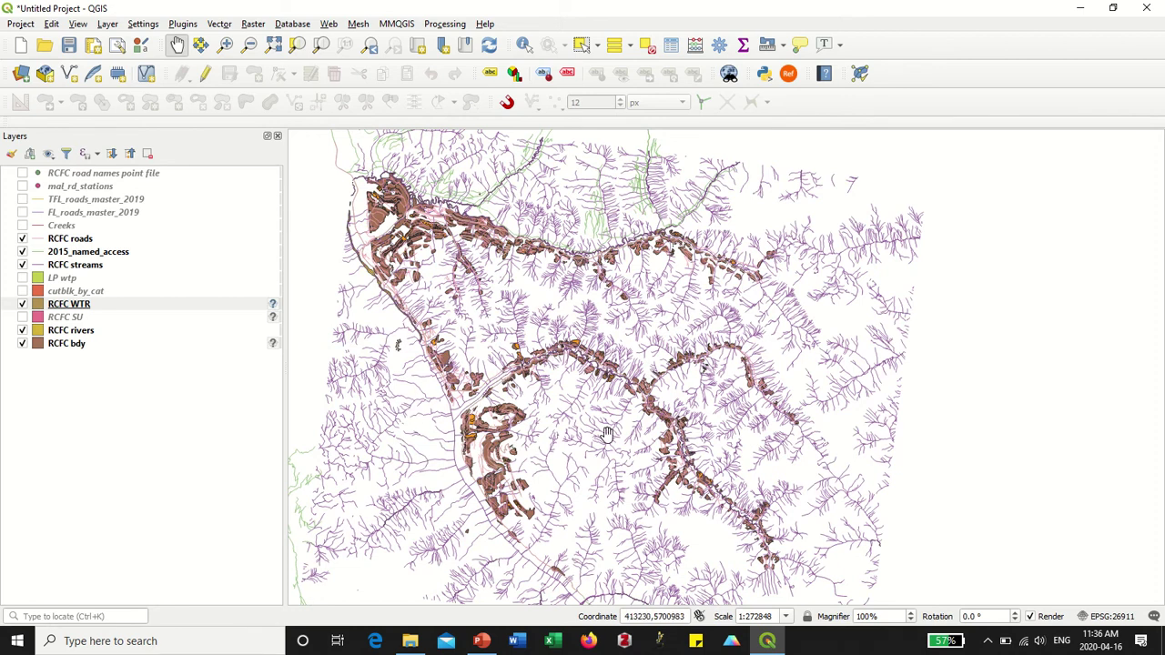
pyautogui.scroll(1, 607, 446)
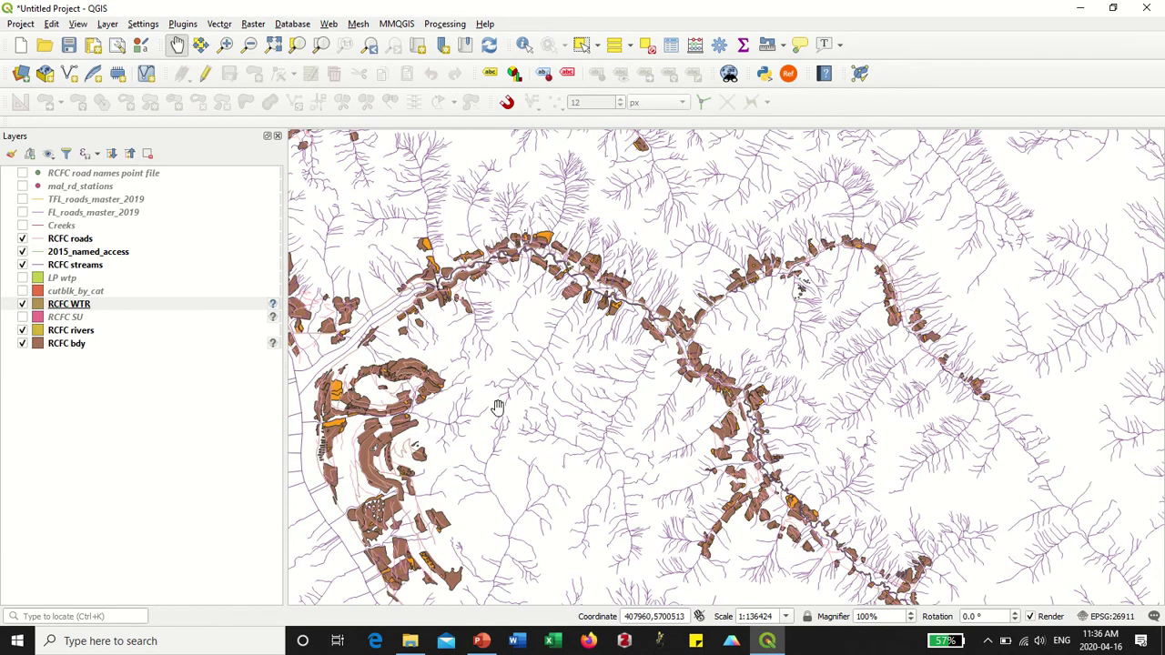
pyautogui.scroll(2, 433, 399)
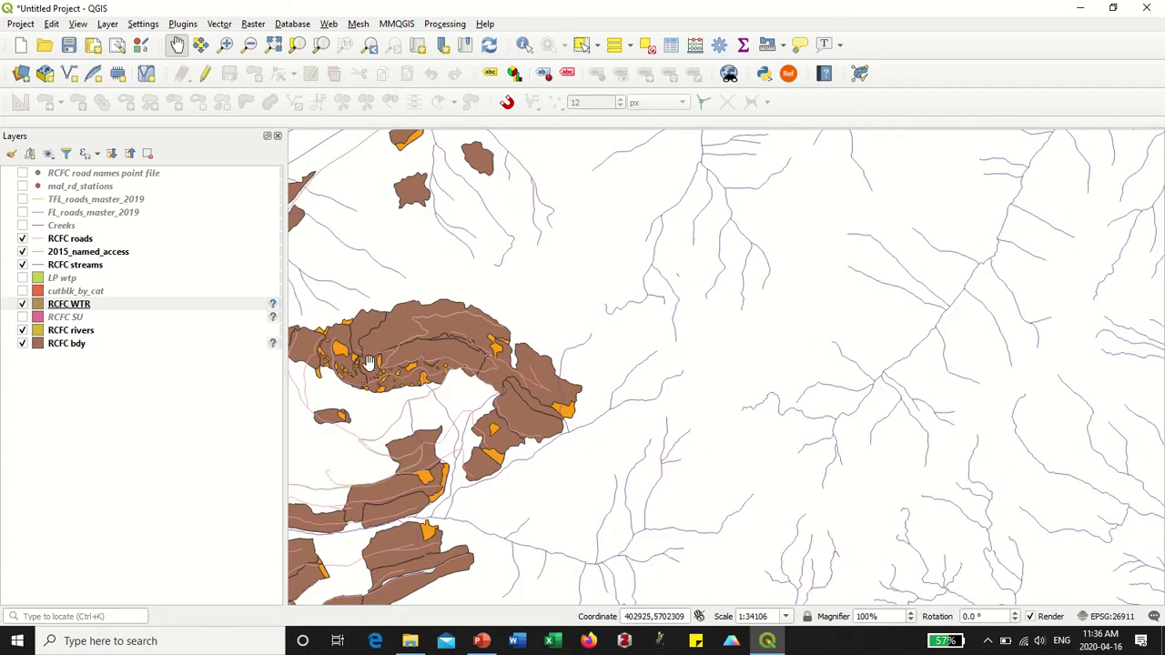
pyautogui.scroll(-2, 483, 358)
pyautogui.moveTo(592, 318); pyautogui.dragTo(517, 376)
pyautogui.scroll(-1, 517, 376)
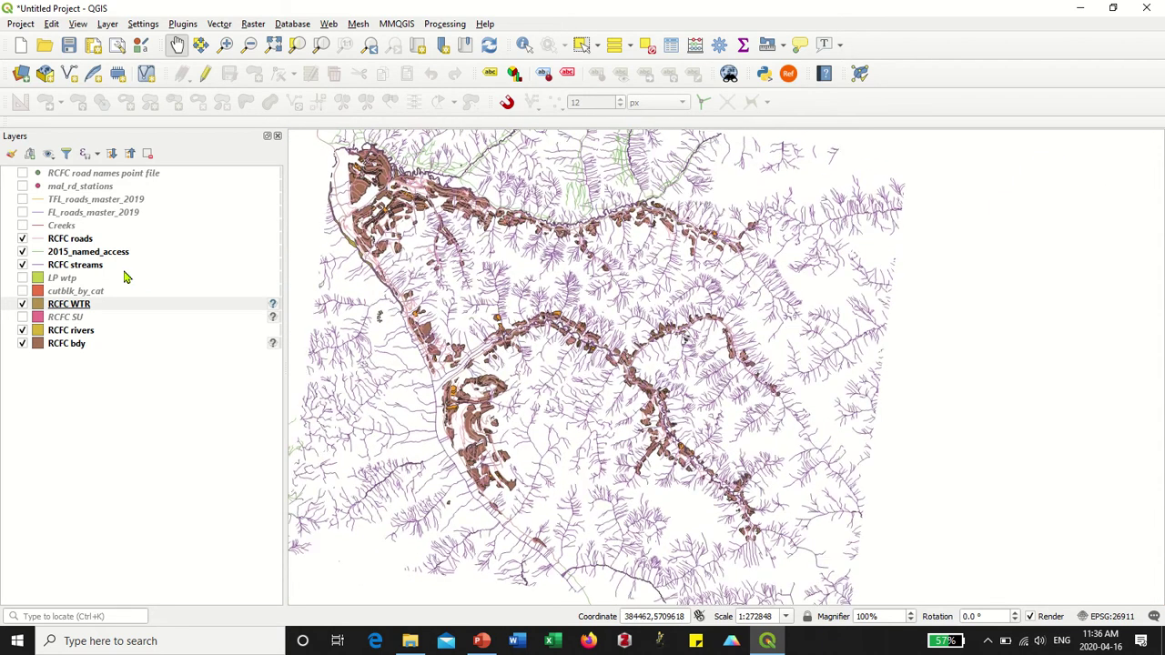
# - Open layer styling for RCFC streams and apply the topo hydrology line symbol
pyautogui.click(60, 267)
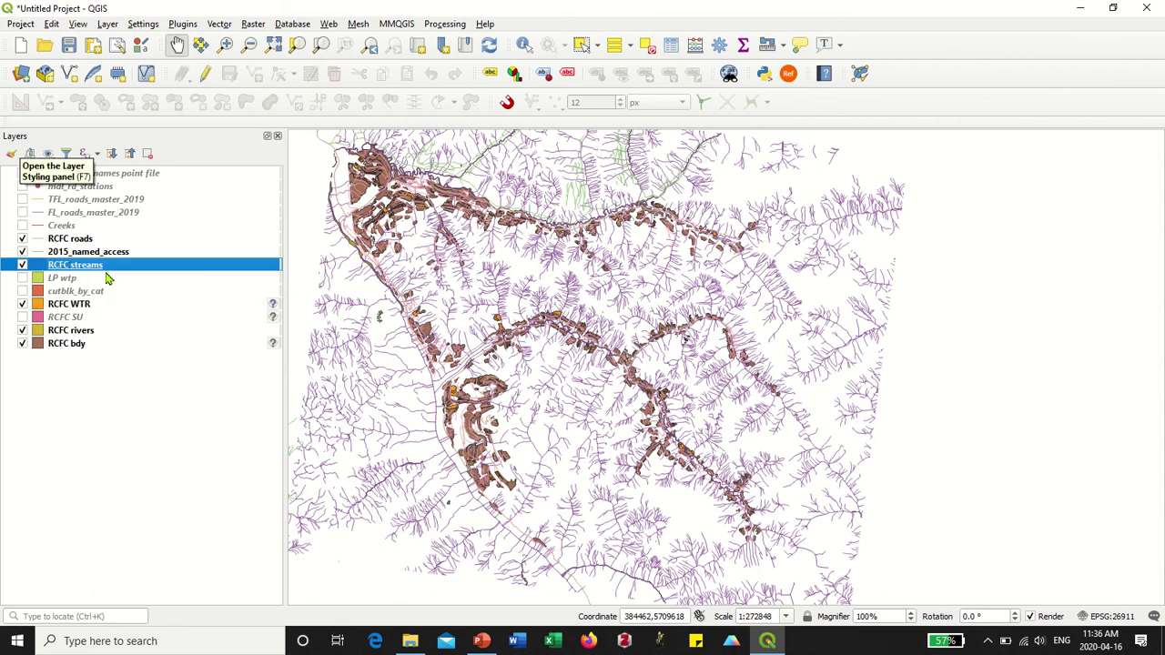
pyautogui.click(12, 155)
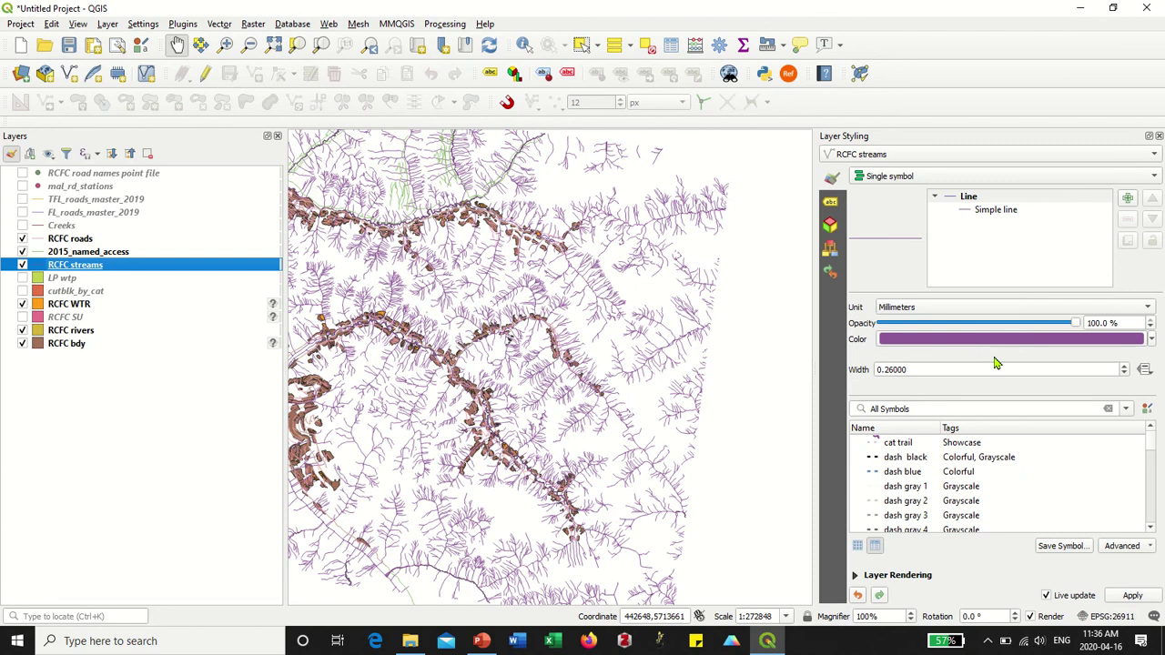
pyautogui.scroll(-8, 1014, 487)
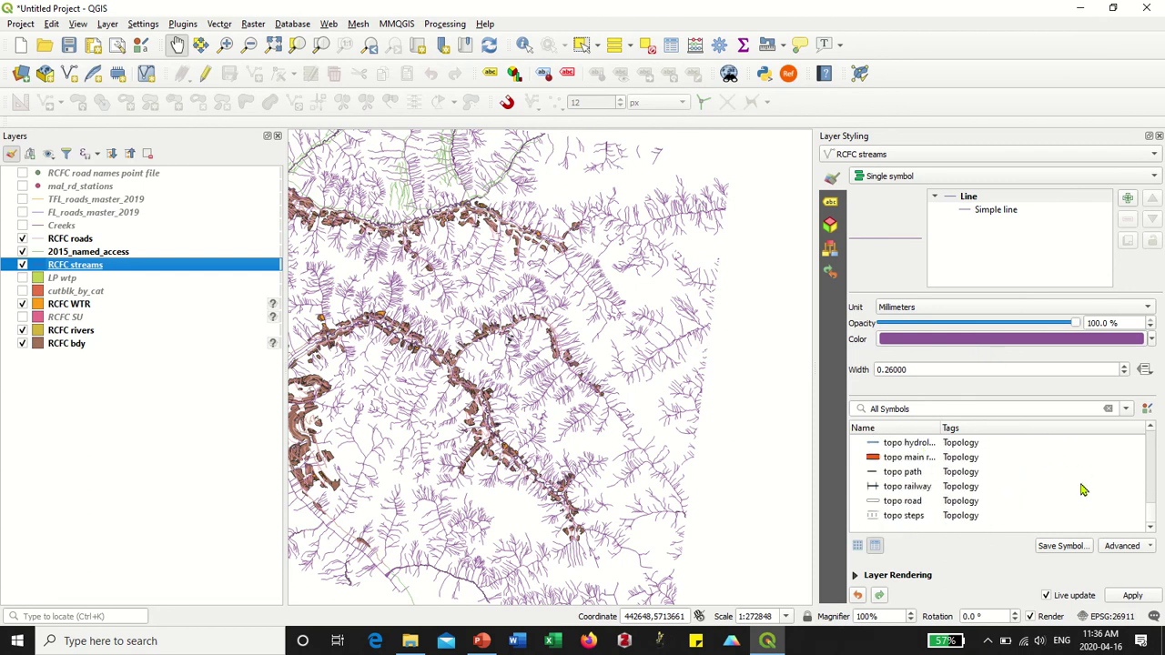
pyautogui.scroll(6, 1081, 489)
pyautogui.scroll(-6, 1081, 489)
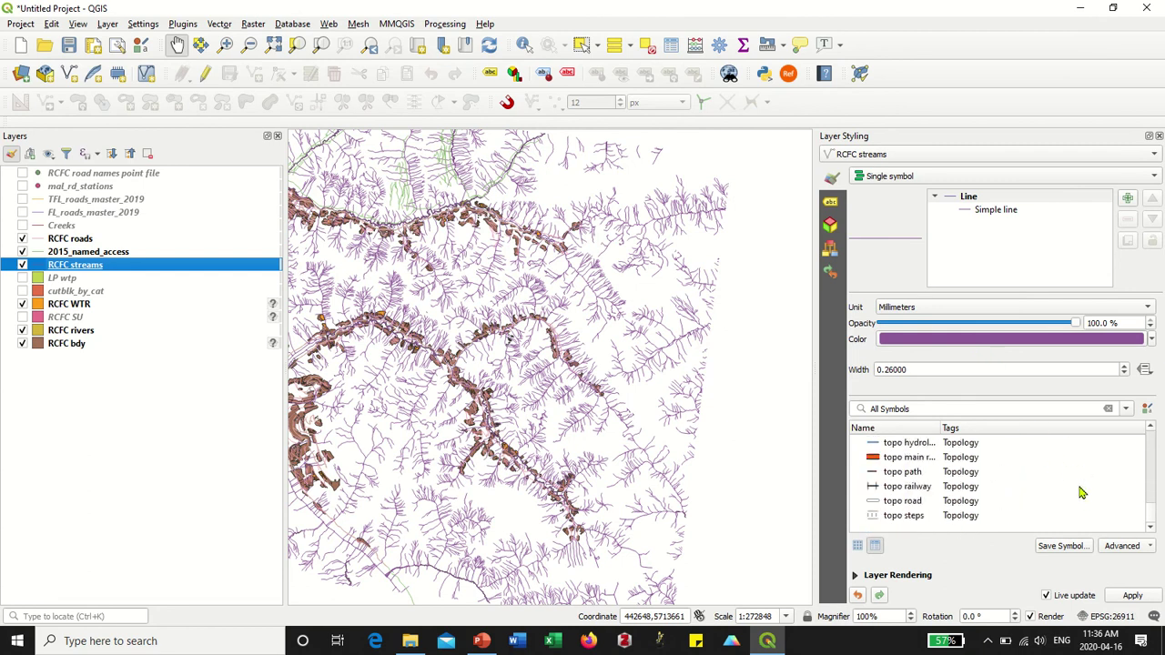
pyautogui.click(899, 446)
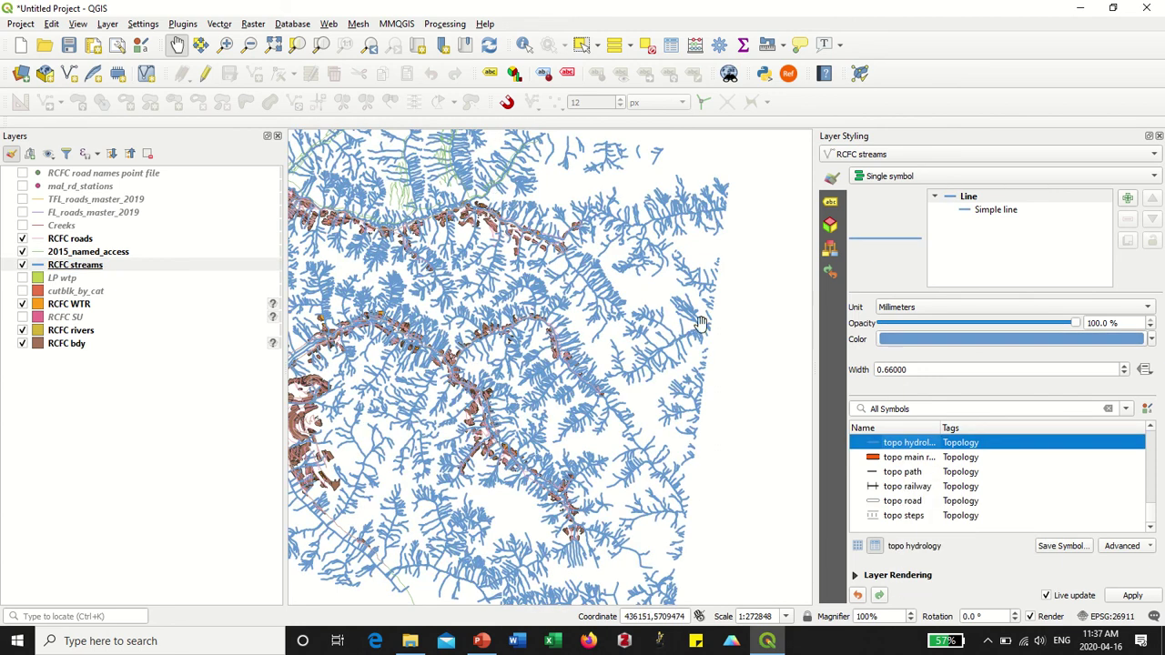
# - Set the stroke width of the RCFC streams simple line to 0.2 mm and check the streams on the map
pyautogui.scroll(5, 1001, 482)
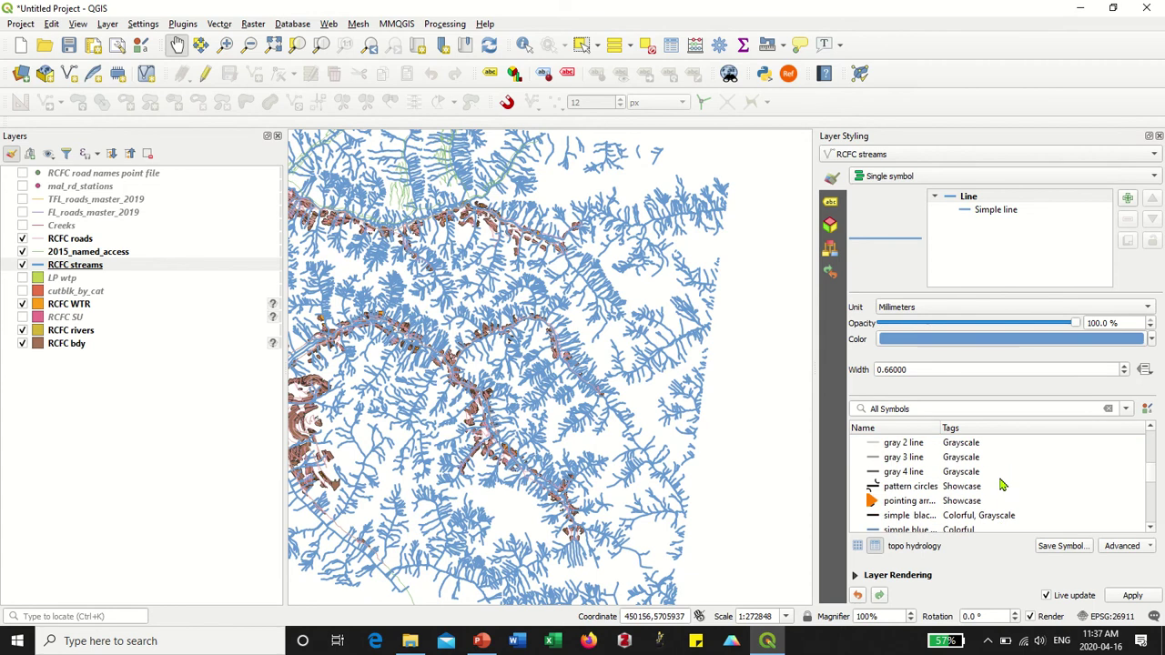
pyautogui.click(986, 213)
pyautogui.moveTo(994, 359); pyautogui.dragTo(921, 357)
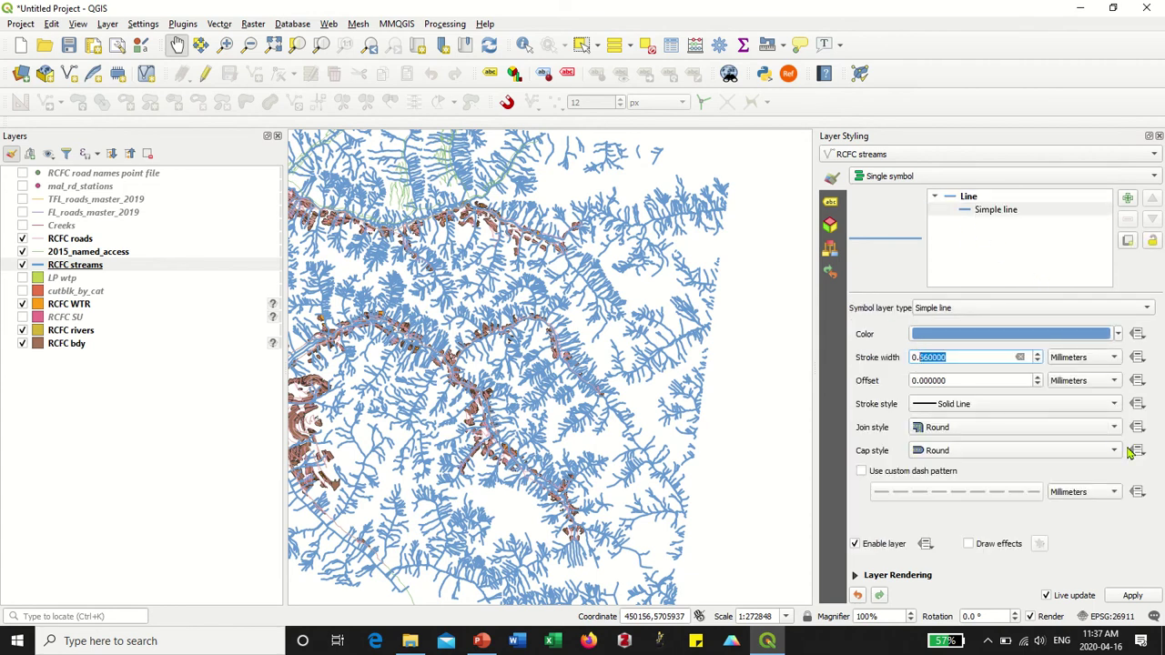
pyautogui.write('2')
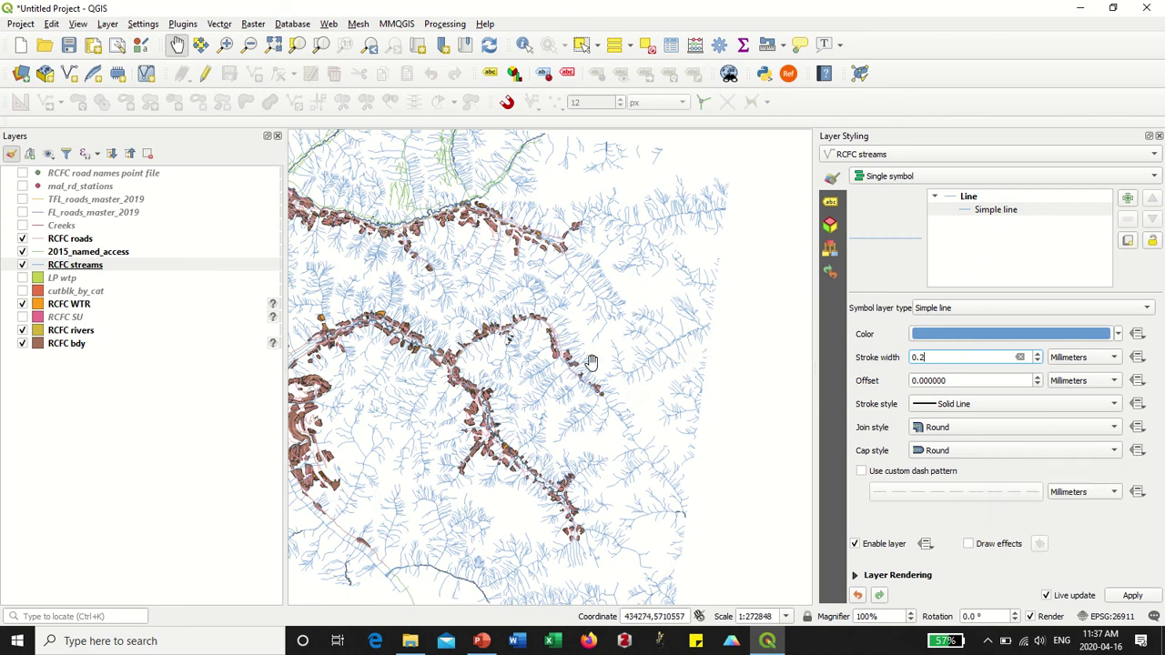
pyautogui.moveTo(563, 418)
pyautogui.mouseDown()
pyautogui.moveTo(685, 380)
pyautogui.moveTo(718, 472)
pyautogui.mouseUp()
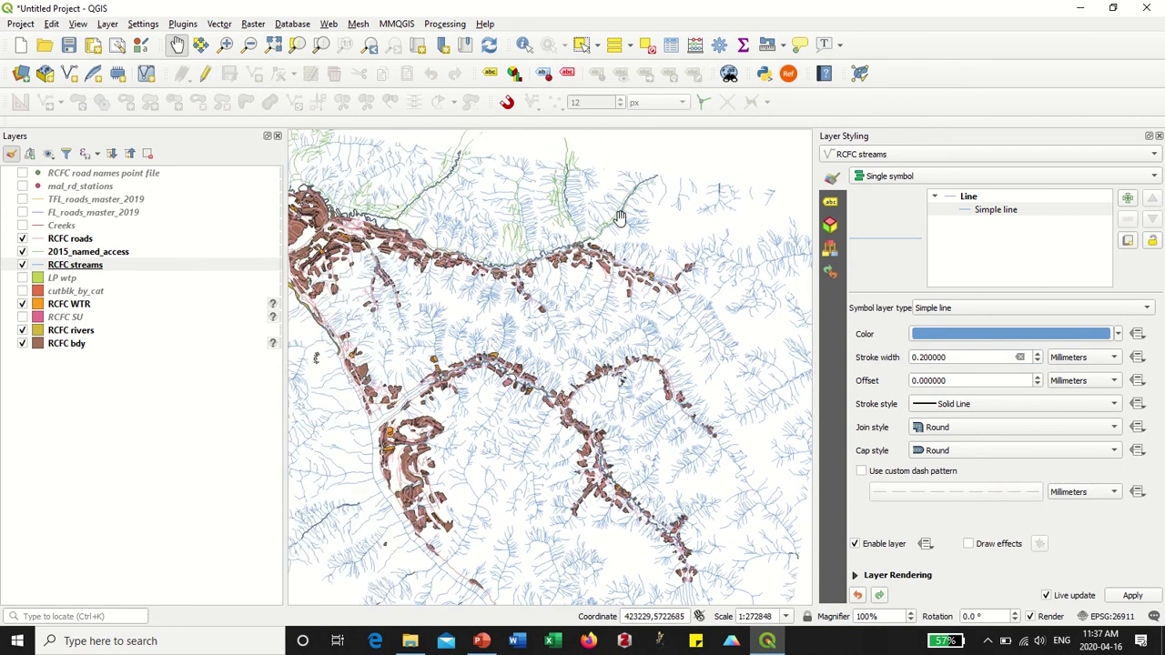
pyautogui.moveTo(582, 282); pyautogui.dragTo(494, 292)
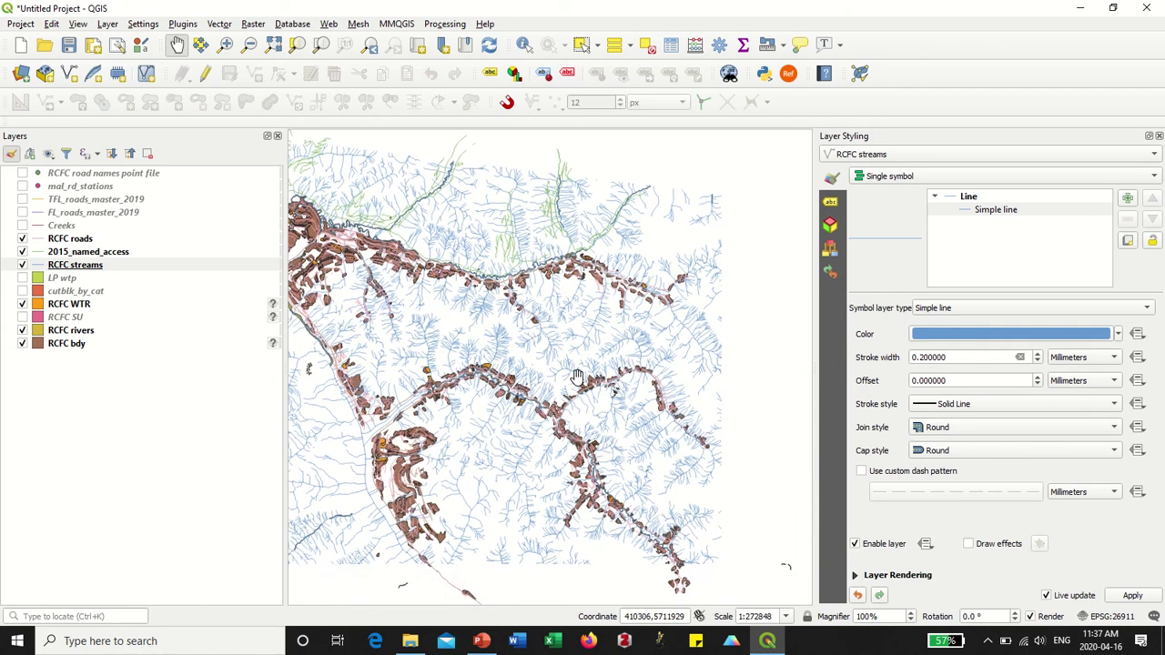
# - Apply the topo forest fill symbol to the RCFC WTR layer and check the patches on the map
pyautogui.click(73, 305)
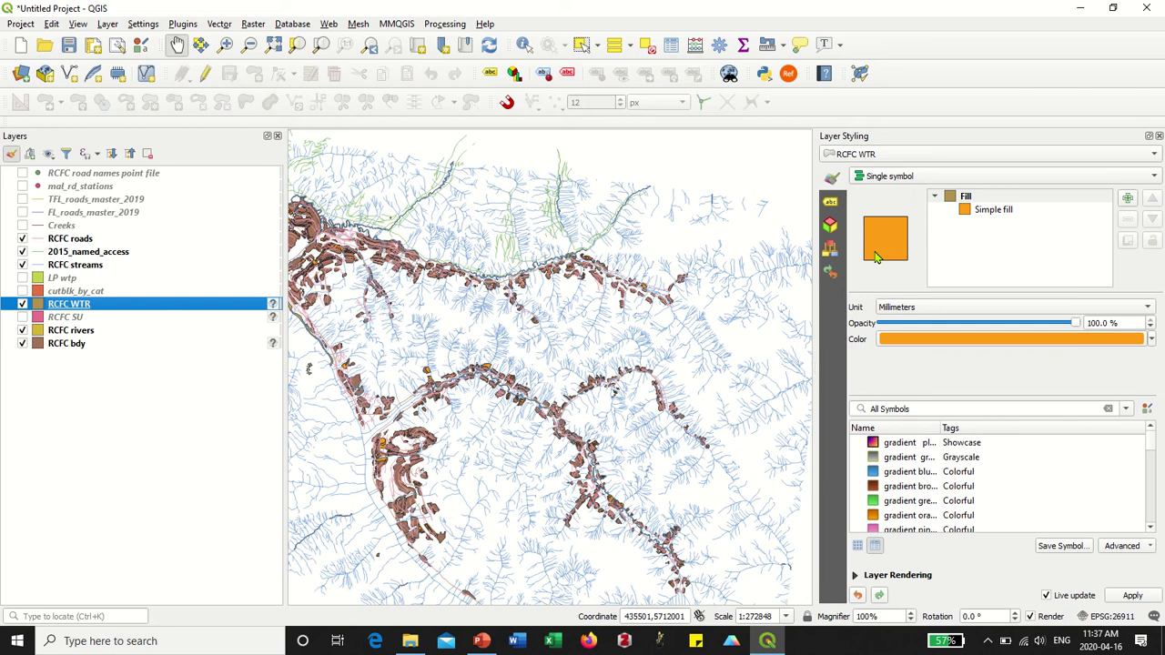
pyautogui.click(1005, 212)
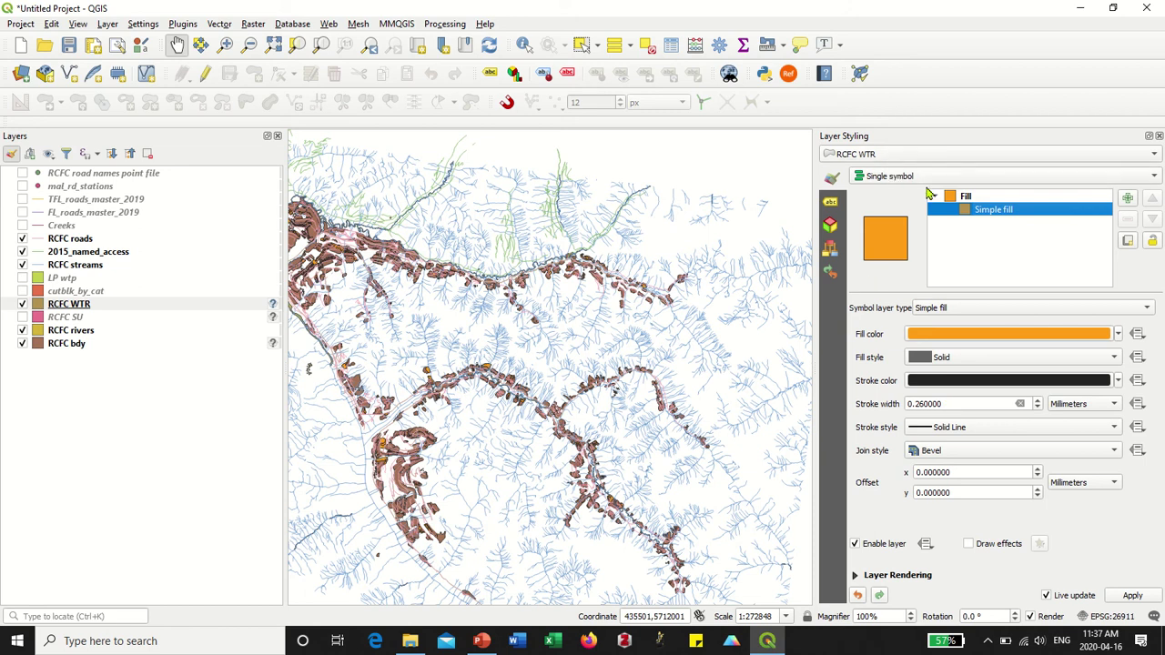
pyautogui.click(967, 199)
pyautogui.scroll(-15, 964, 500)
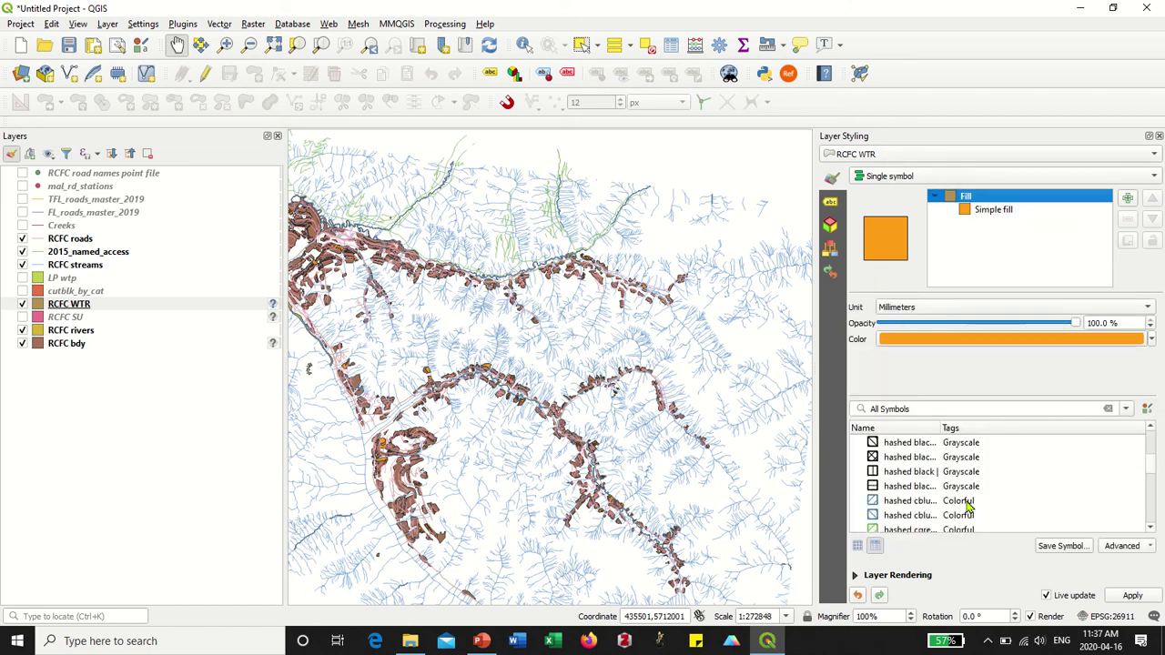
pyautogui.click(915, 476)
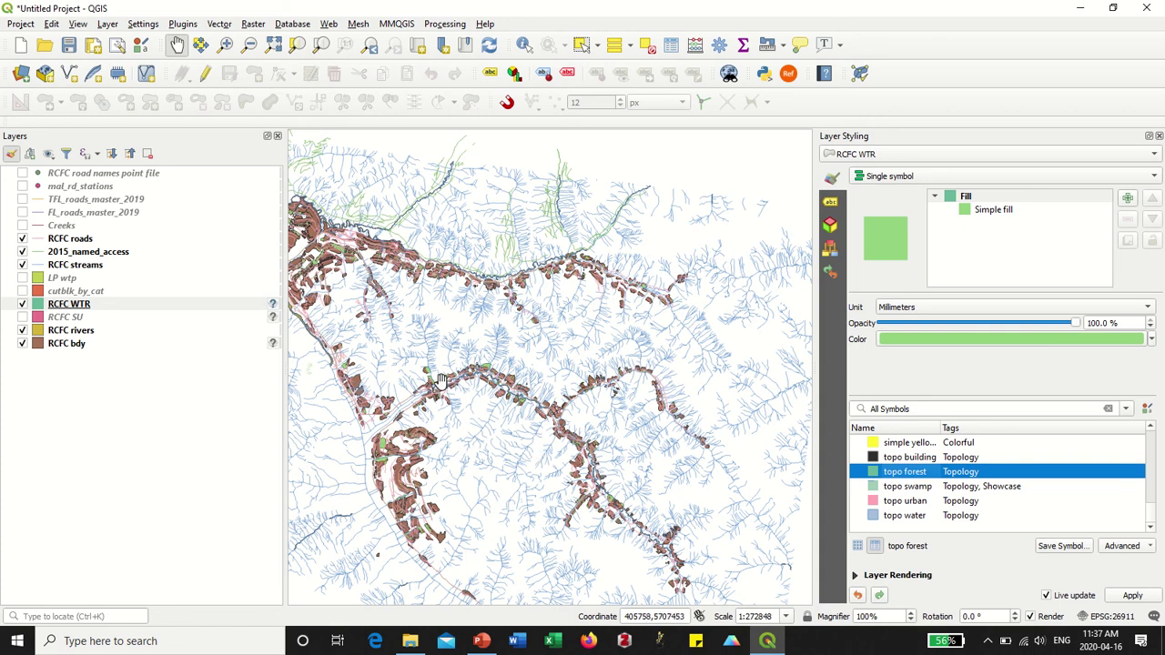
pyautogui.scroll(4, 434, 387)
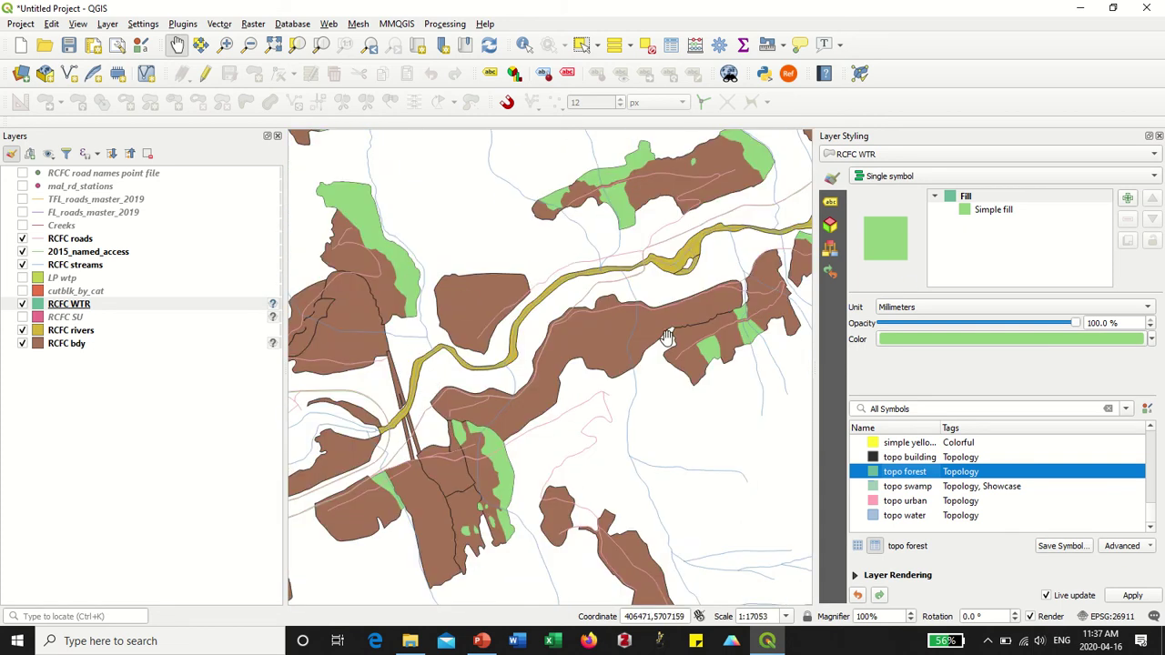
pyautogui.scroll(-3, 669, 350)
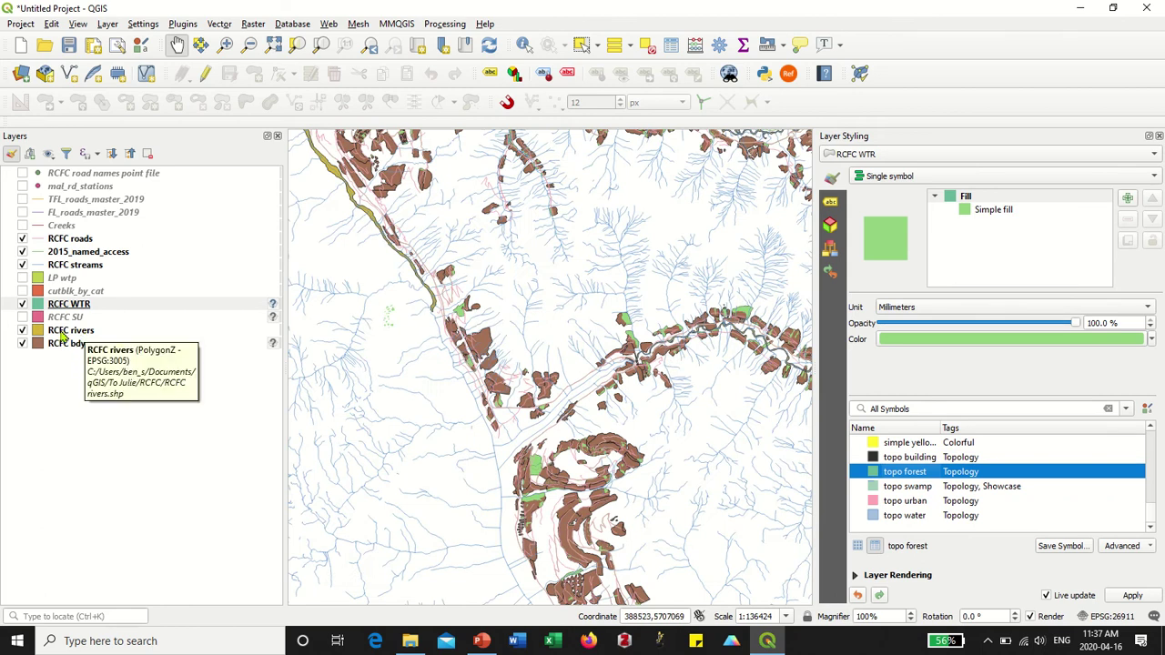
# - Apply the topo water fill symbol to the RCFC rivers layer
pyautogui.click(65, 331)
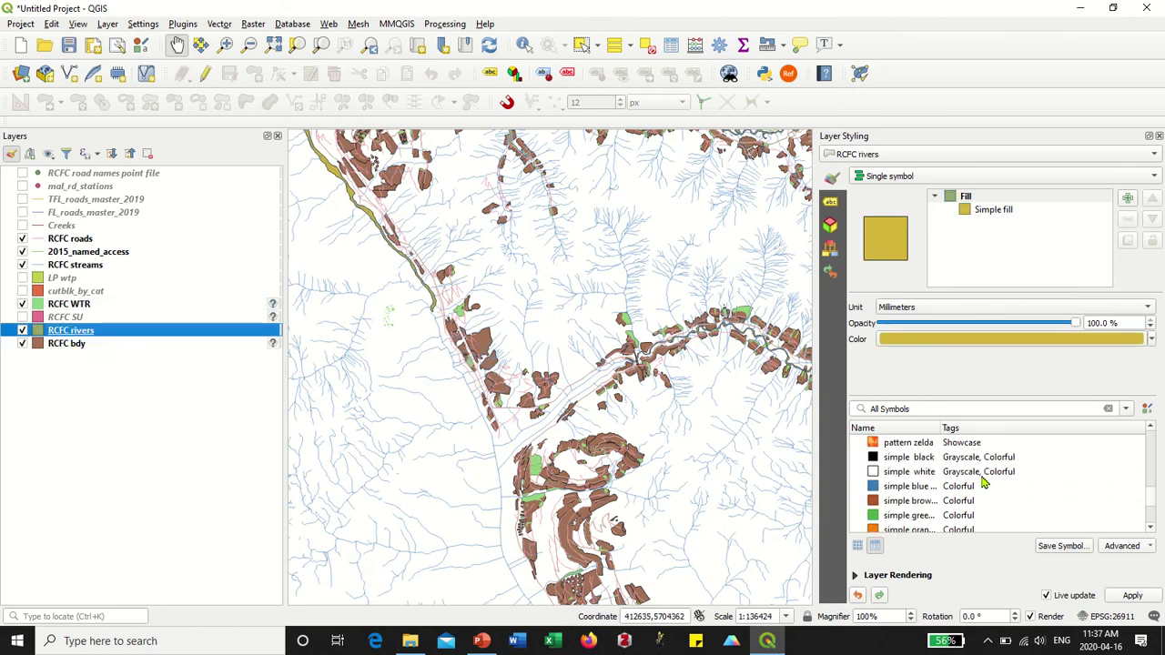
pyautogui.scroll(-3, 982, 484)
pyautogui.click(910, 516)
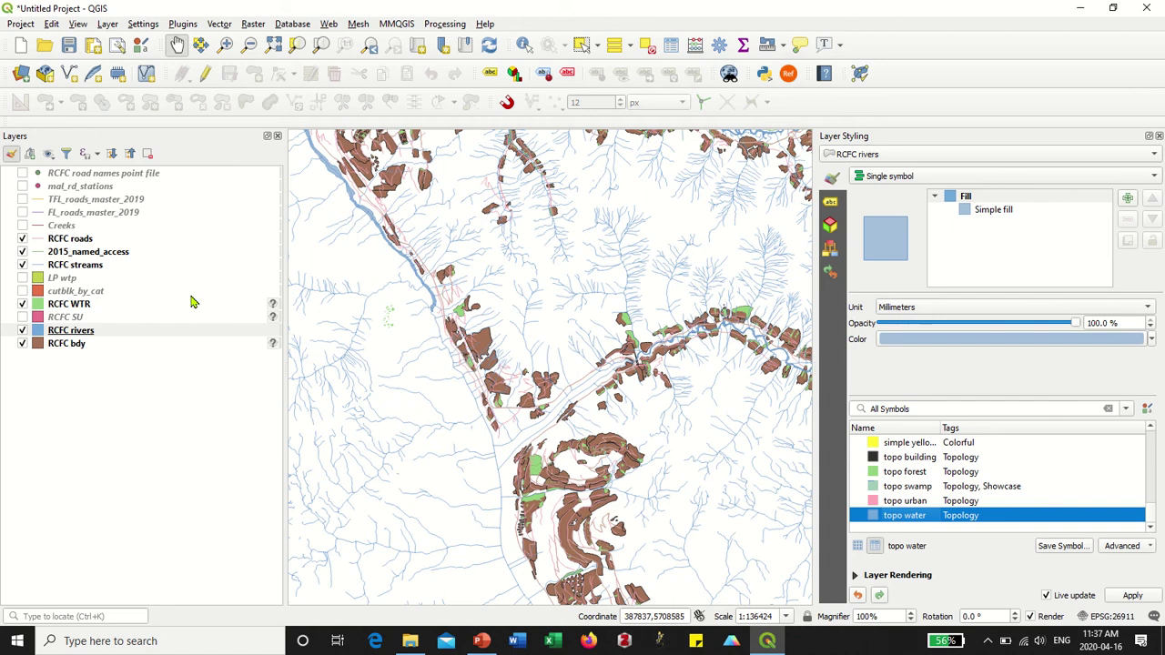
# - Apply the outline black fill symbol to the RCFC bdy layer
pyautogui.click(42, 345)
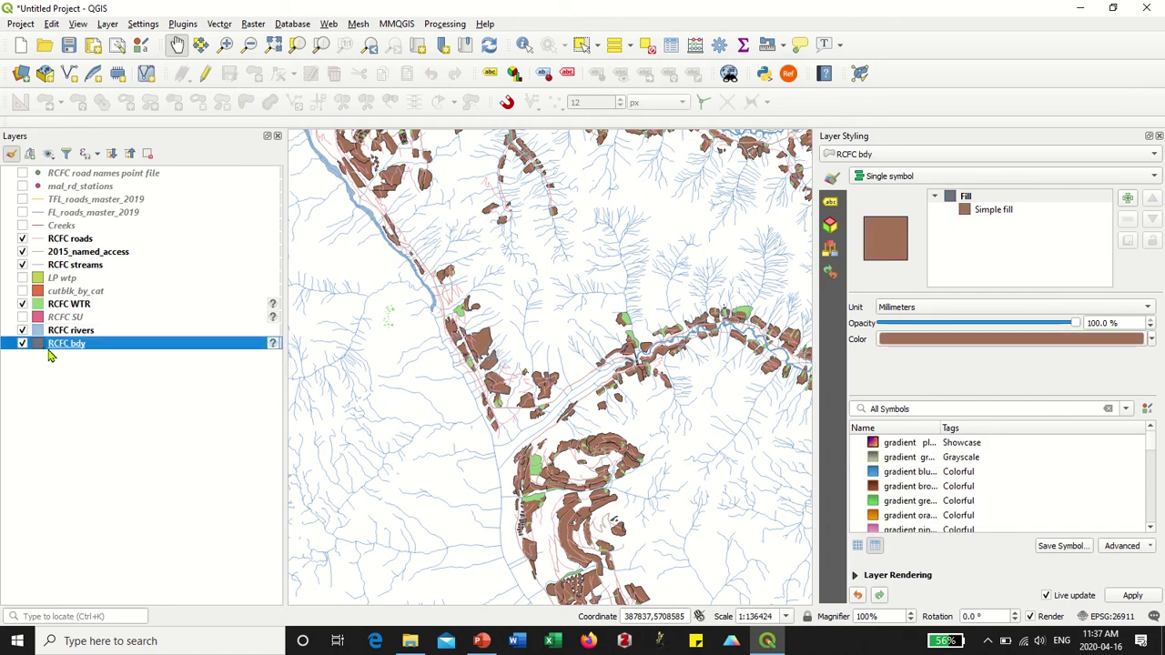
pyautogui.click(1032, 339)
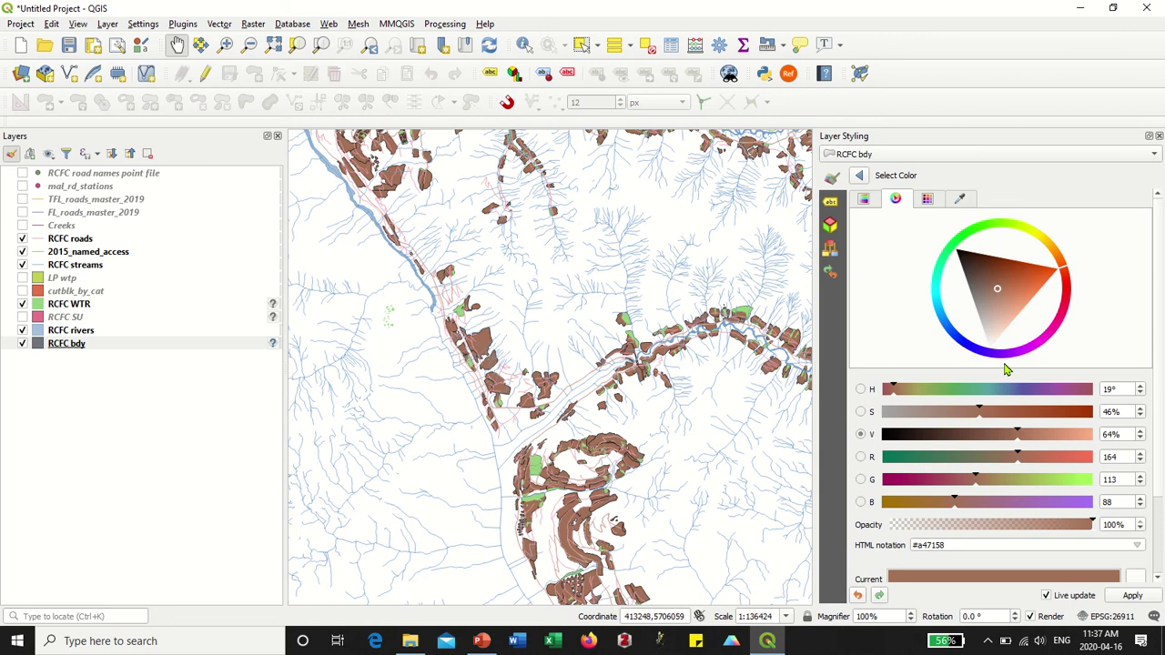
pyautogui.click(859, 176)
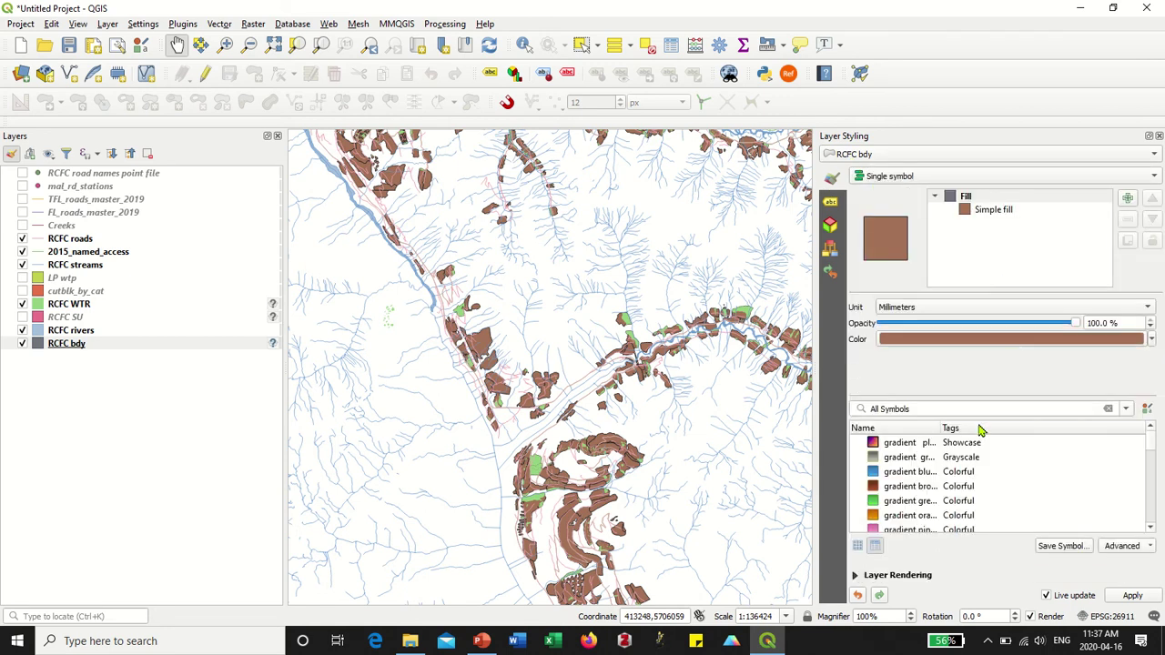
pyautogui.scroll(-5, 980, 470)
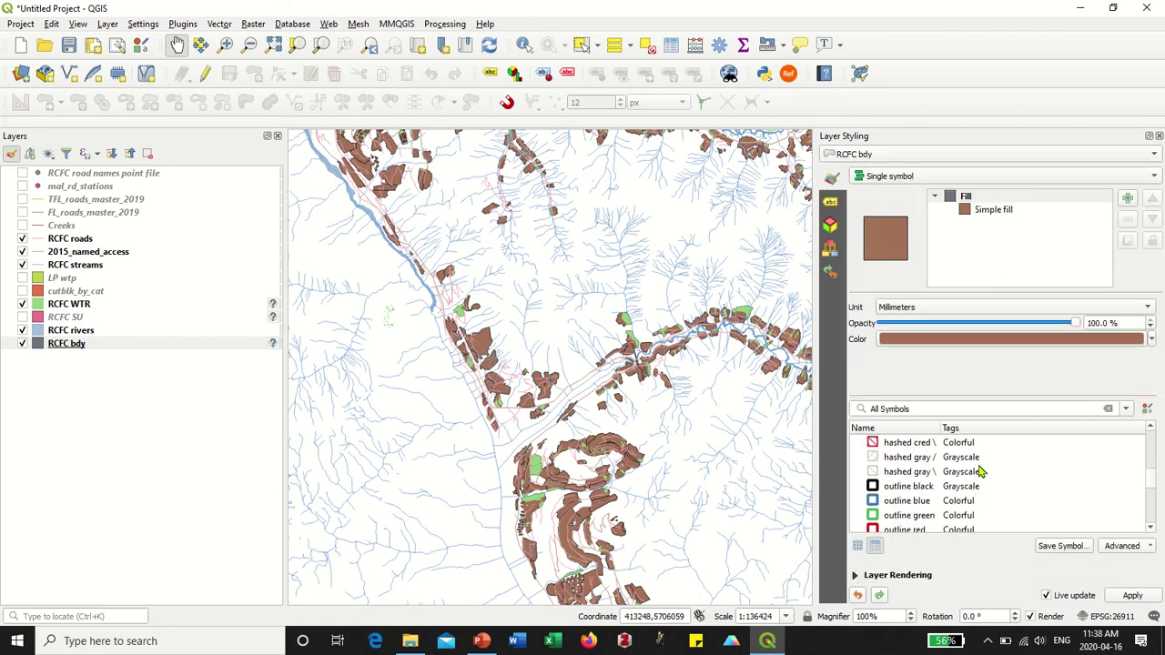
pyautogui.scroll(-1, 980, 470)
pyautogui.click(900, 444)
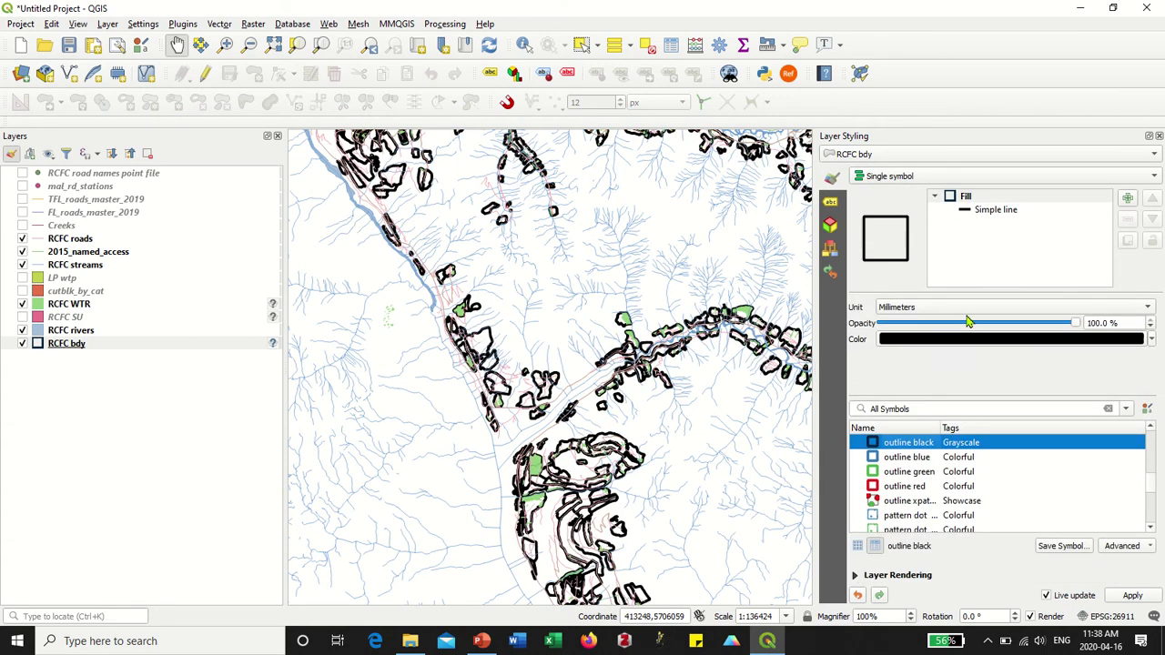
# - Set the stroke width of the RCFC bdy outline to 0.35 mm and check the boundaries on the map
pyautogui.click(981, 210)
pyautogui.moveTo(957, 357); pyautogui.dragTo(923, 356)
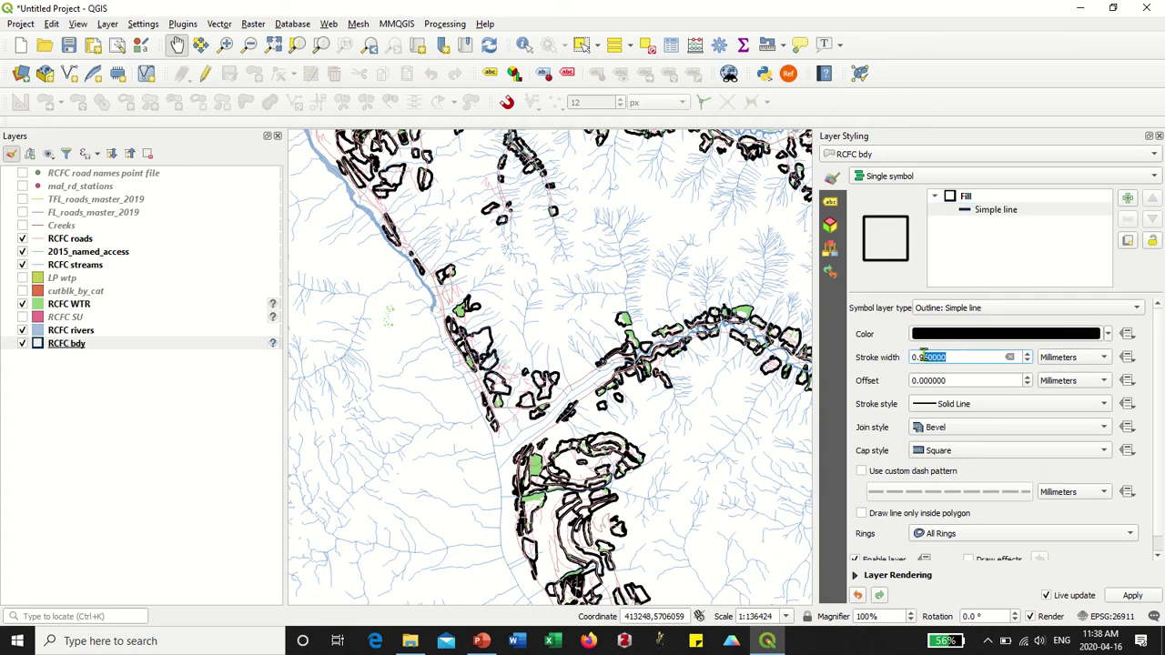
pyautogui.write('35')
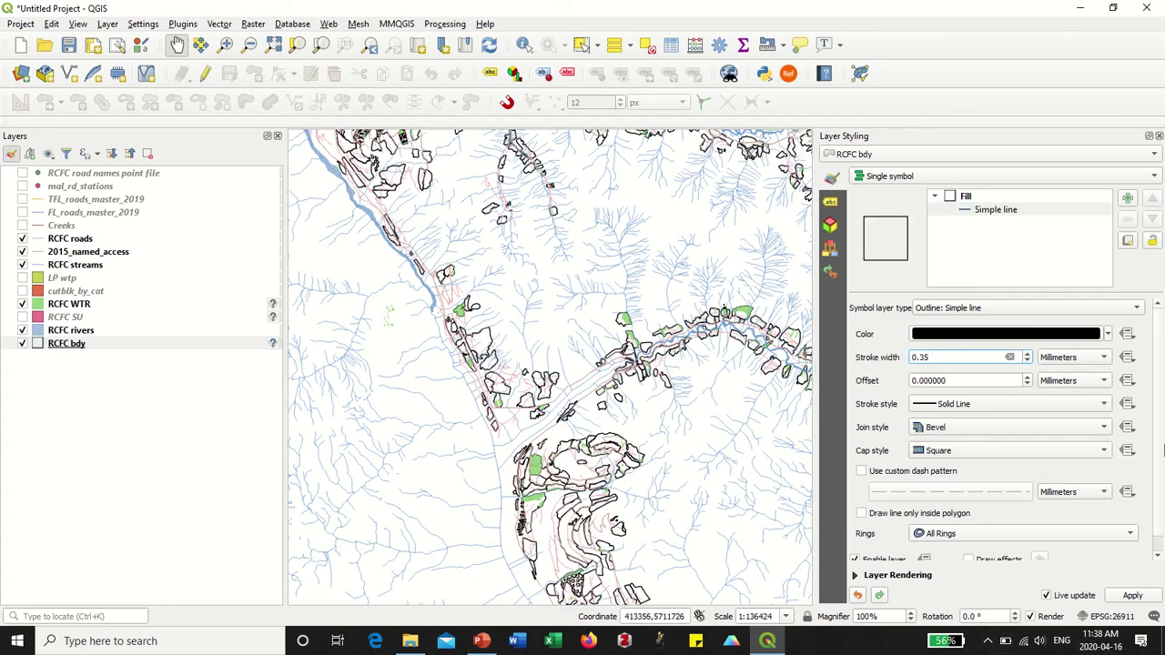
pyautogui.click(1143, 595)
pyautogui.click(1158, 136)
pyautogui.scroll(2, 646, 339)
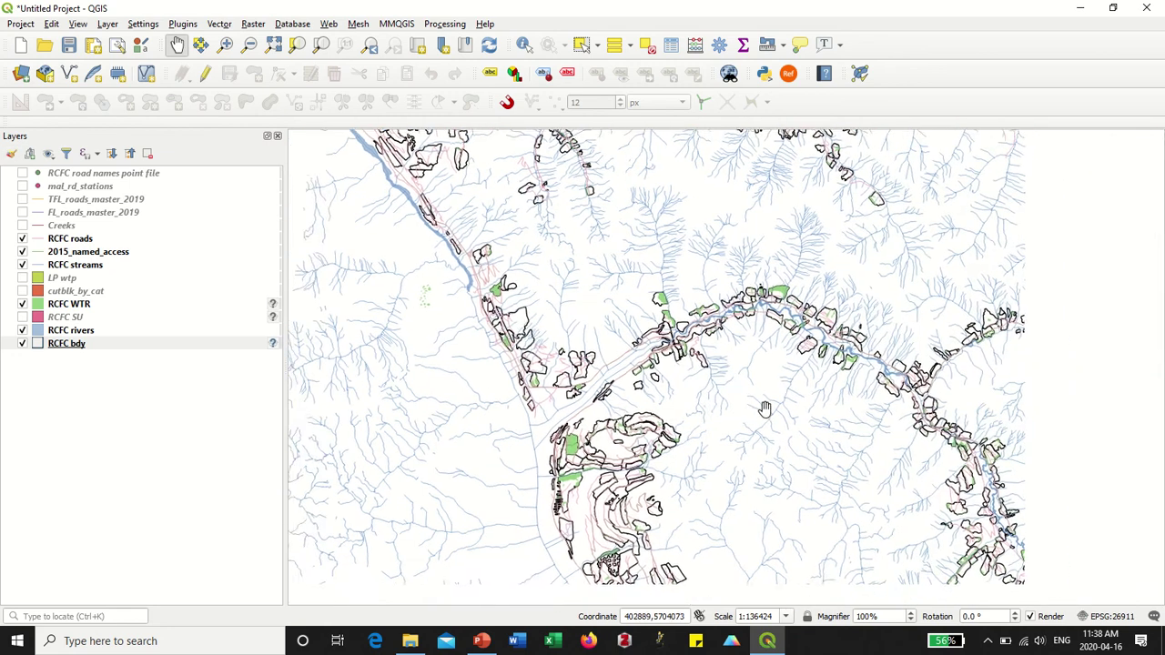
pyautogui.scroll(-1, 646, 340)
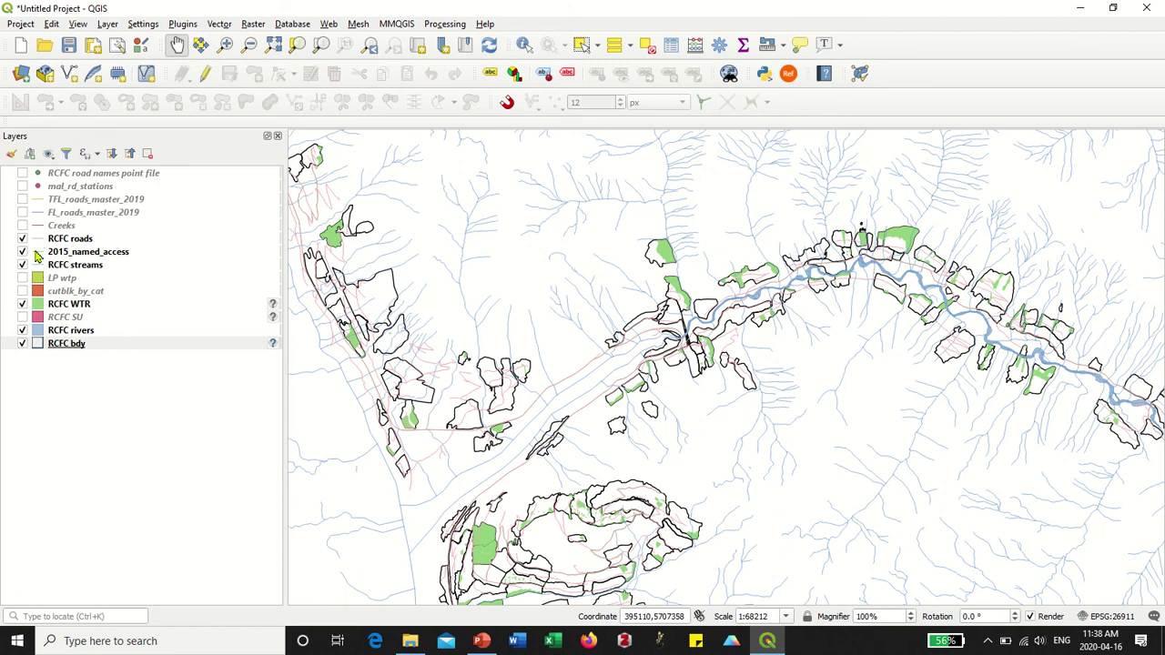
# - Change the line color of the RCFC roads layer to a saturated crimson red
pyautogui.click(41, 240)
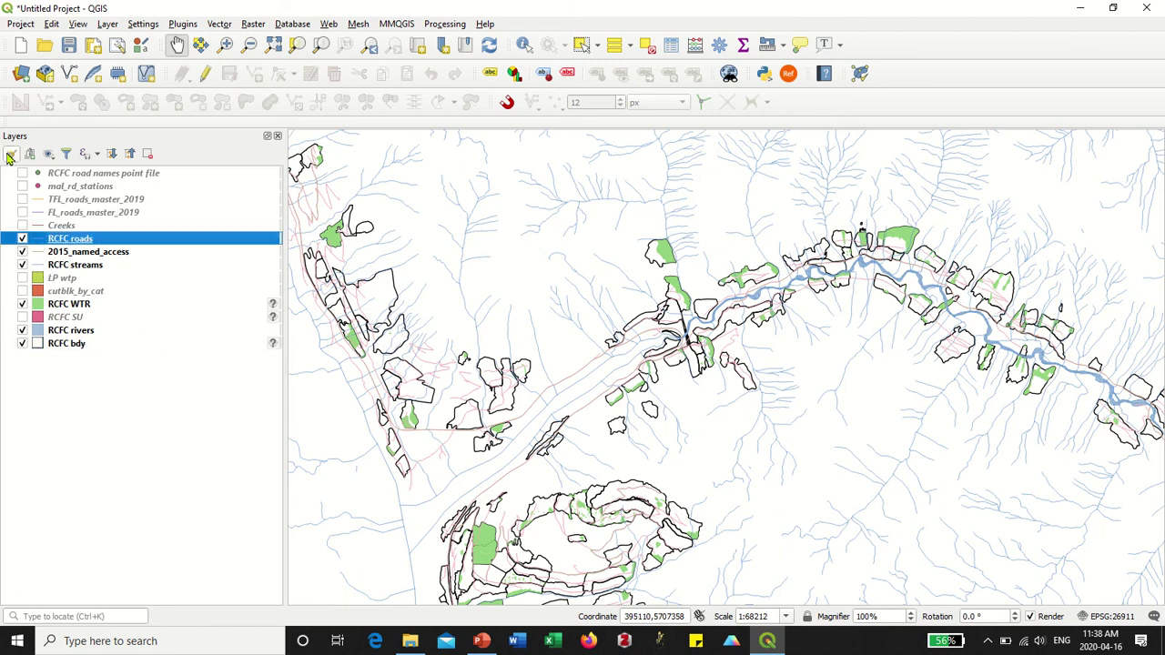
pyautogui.press('F7')
pyautogui.click(1150, 338)
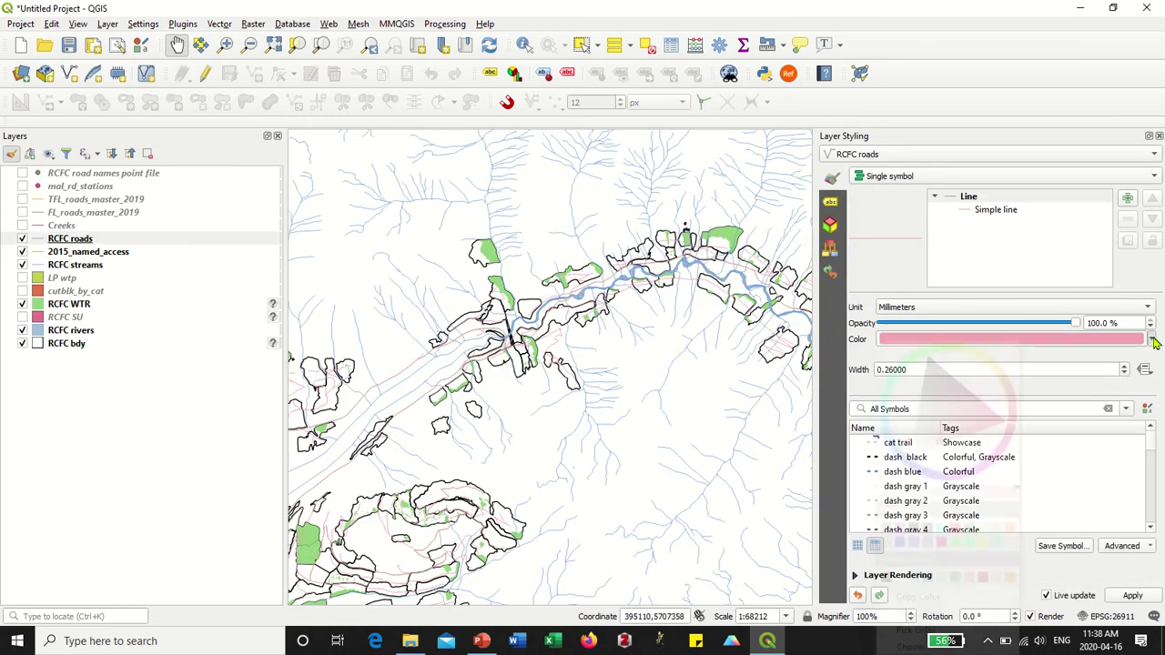
pyautogui.click(1005, 425)
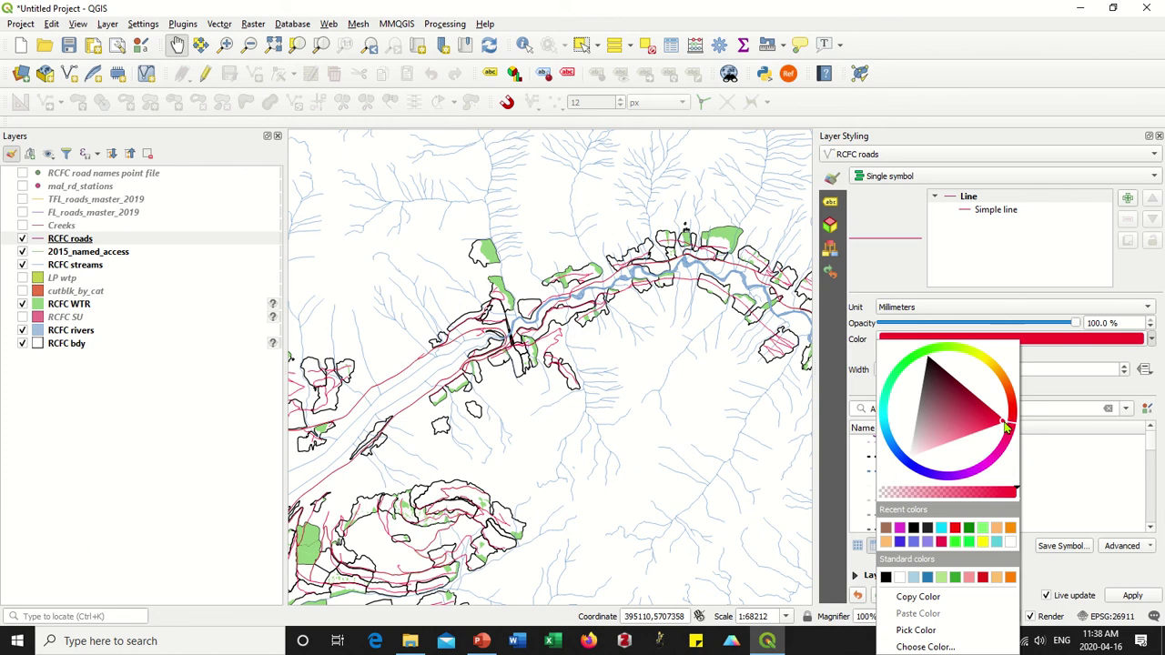
pyautogui.click(1160, 137)
# - Examine how the styled roads, streams, rivers, WTR patches and block boundaries read across the map at different scales
pyautogui.moveTo(815, 444); pyautogui.dragTo(819, 347)
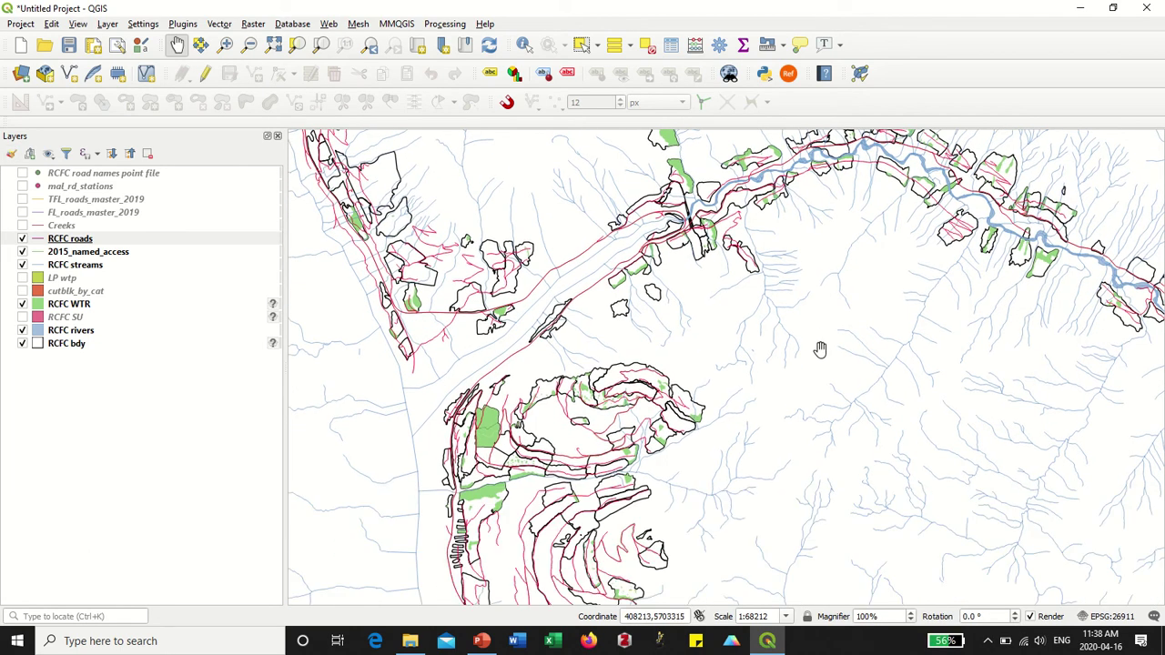
pyautogui.scroll(-1, 819, 348)
pyautogui.scroll(-1, 732, 562)
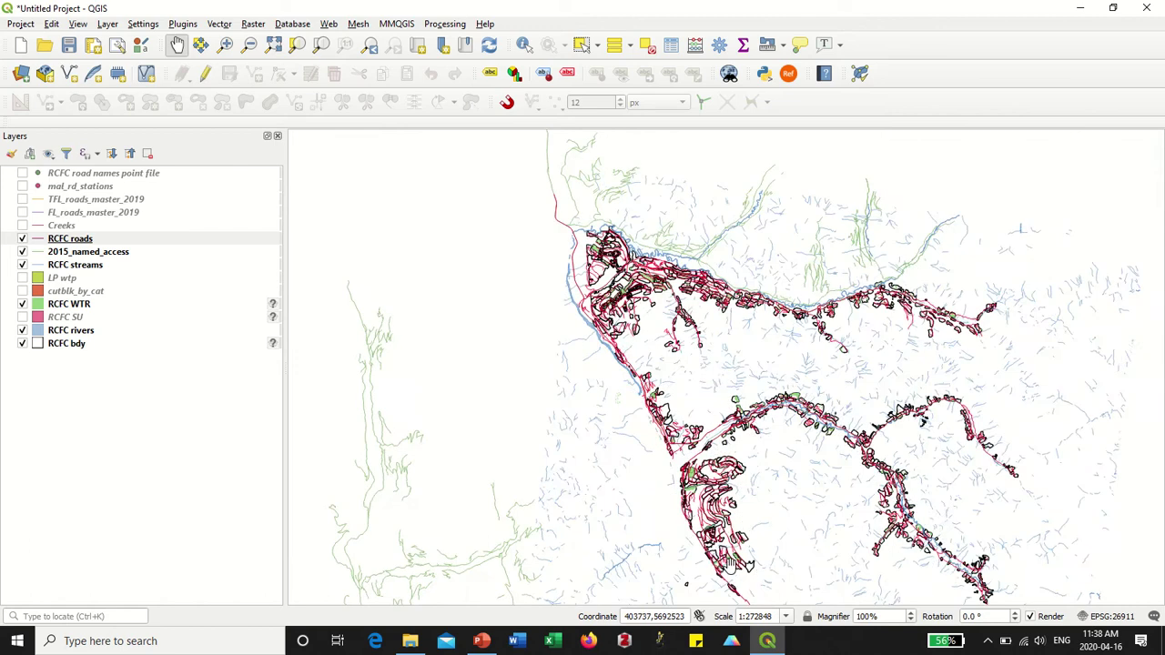
pyautogui.scroll(1, 682, 505)
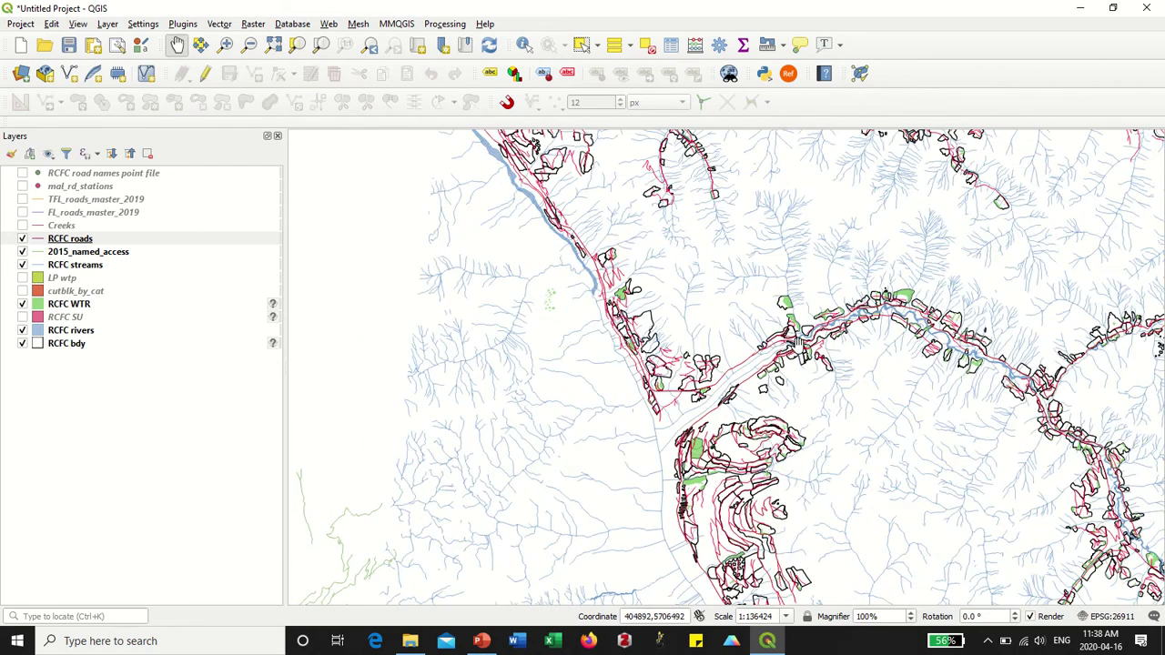
pyautogui.scroll(1, 799, 349)
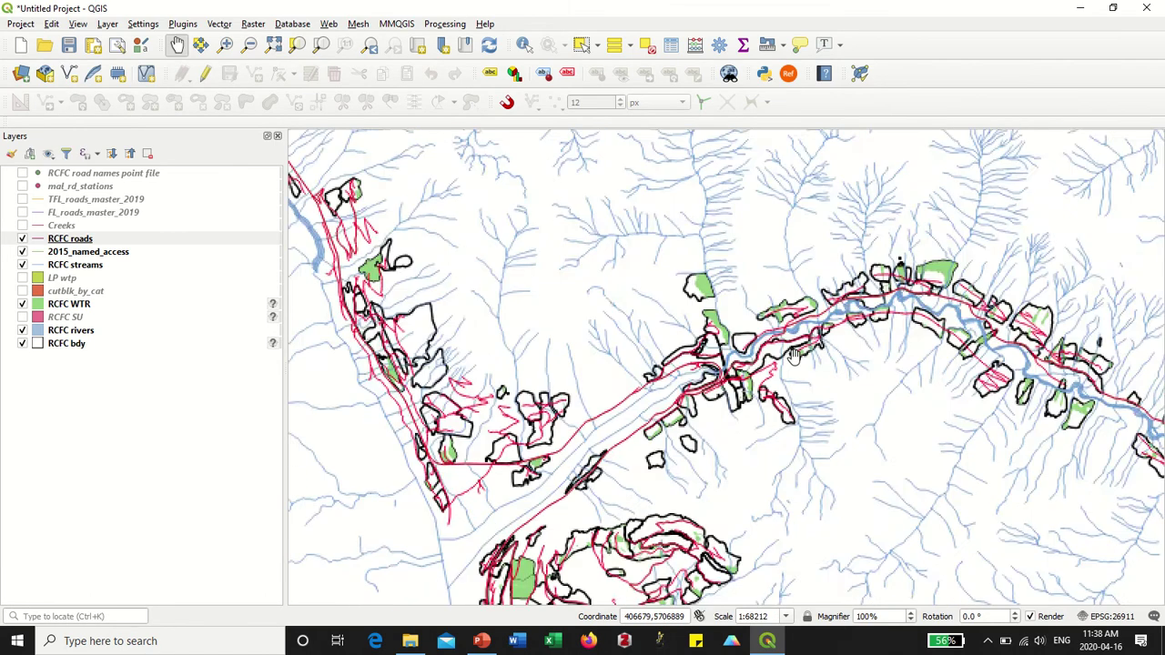
pyautogui.scroll(1, 793, 355)
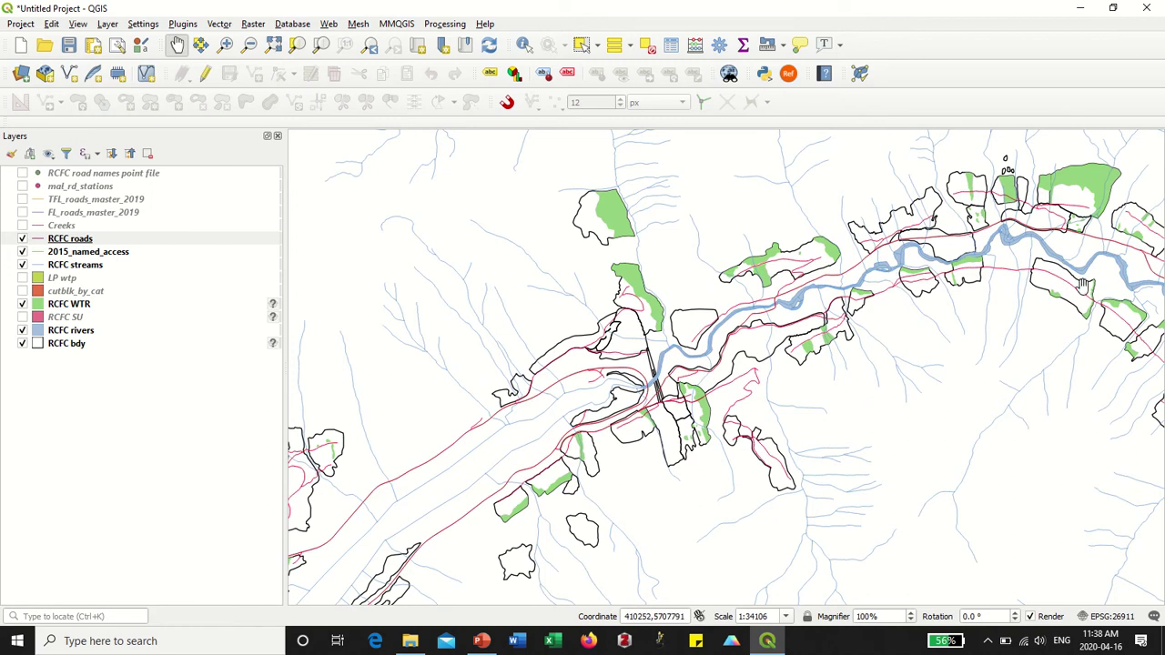
pyautogui.scroll(-2, 955, 422)
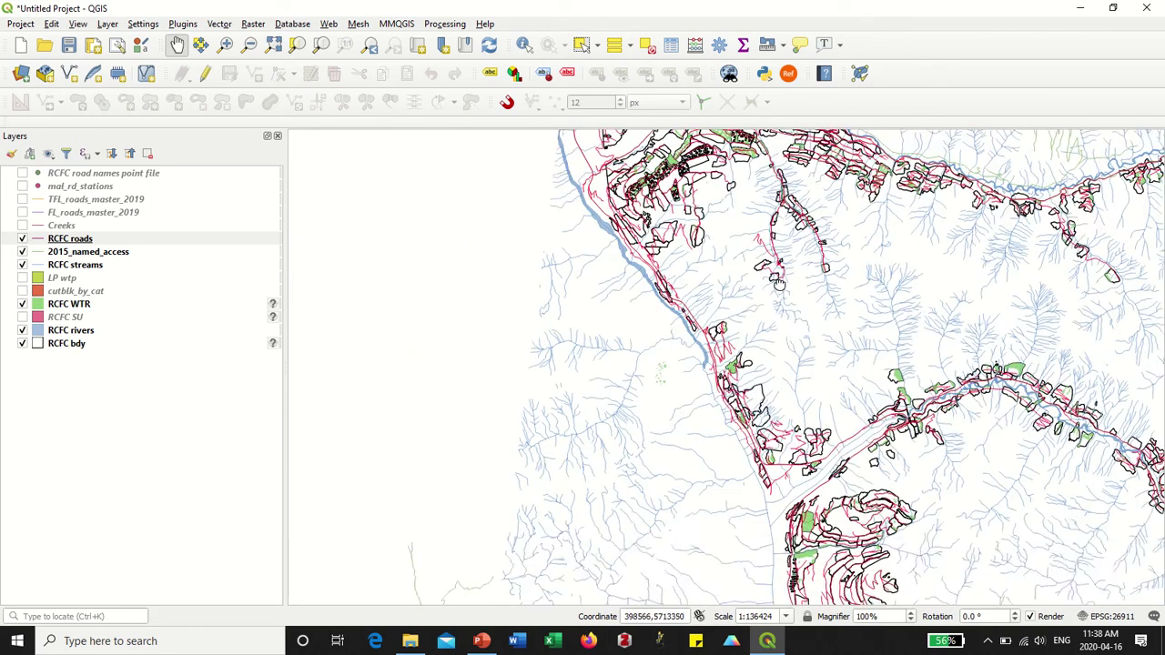
pyautogui.moveTo(778, 284); pyautogui.dragTo(798, 438)
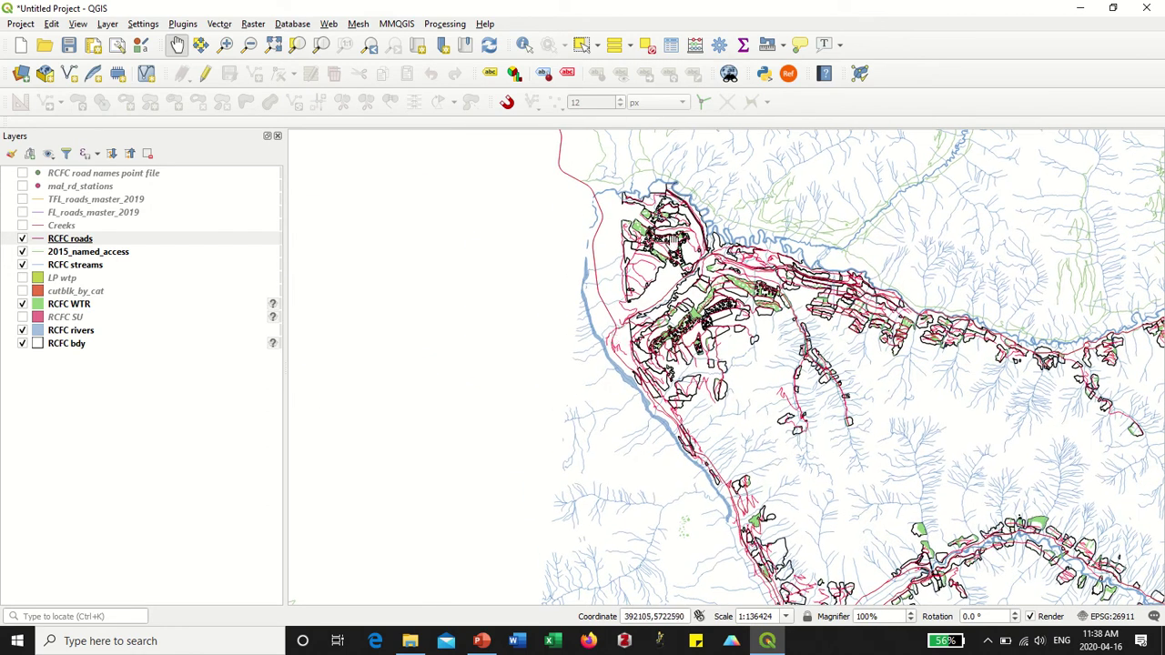
pyautogui.moveTo(655, 231); pyautogui.dragTo(614, 345)
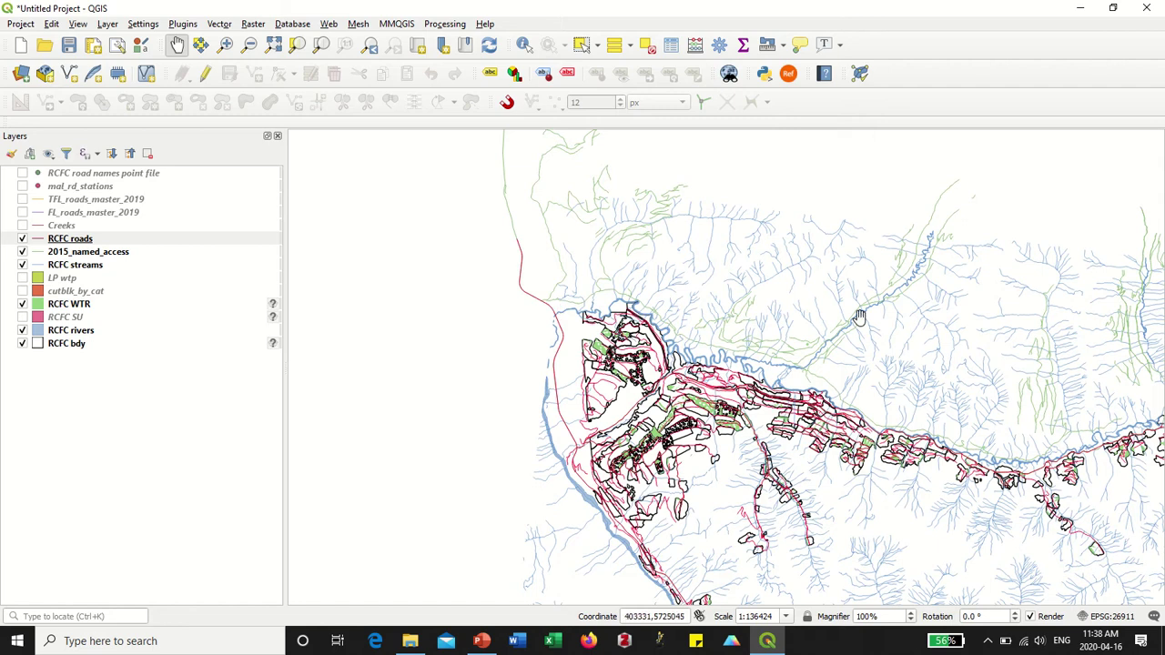
pyautogui.moveTo(858, 317); pyautogui.dragTo(719, 186)
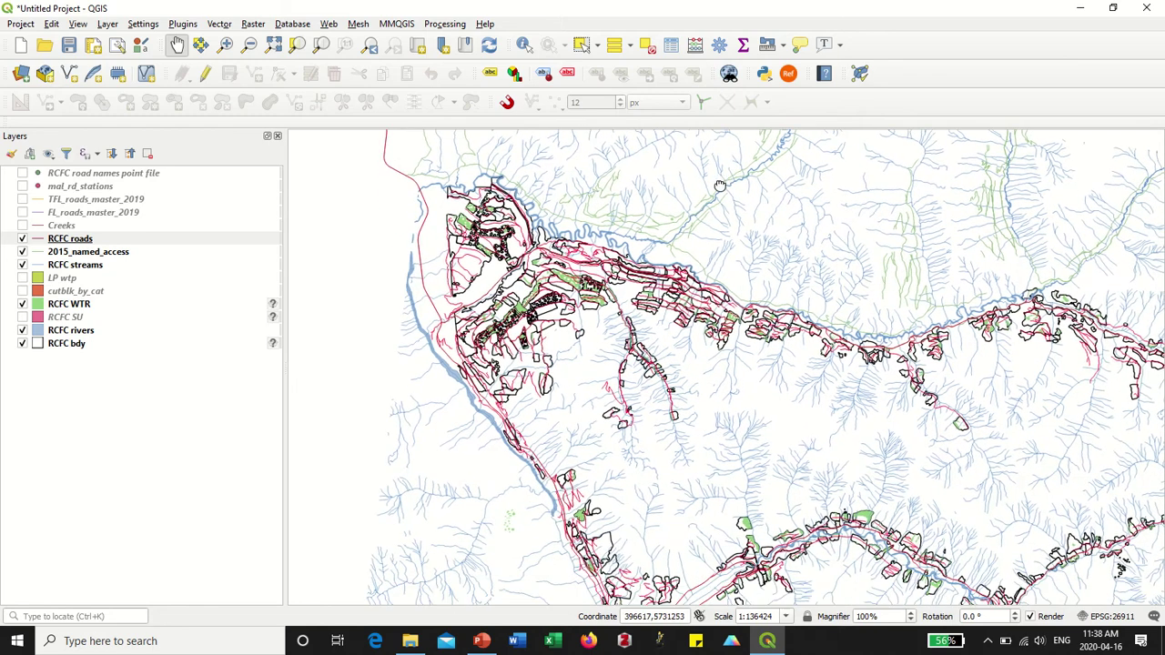
pyautogui.moveTo(764, 395); pyautogui.dragTo(740, 280)
pyautogui.moveTo(777, 328); pyautogui.dragTo(616, 260)
pyautogui.scroll(3, 580, 299)
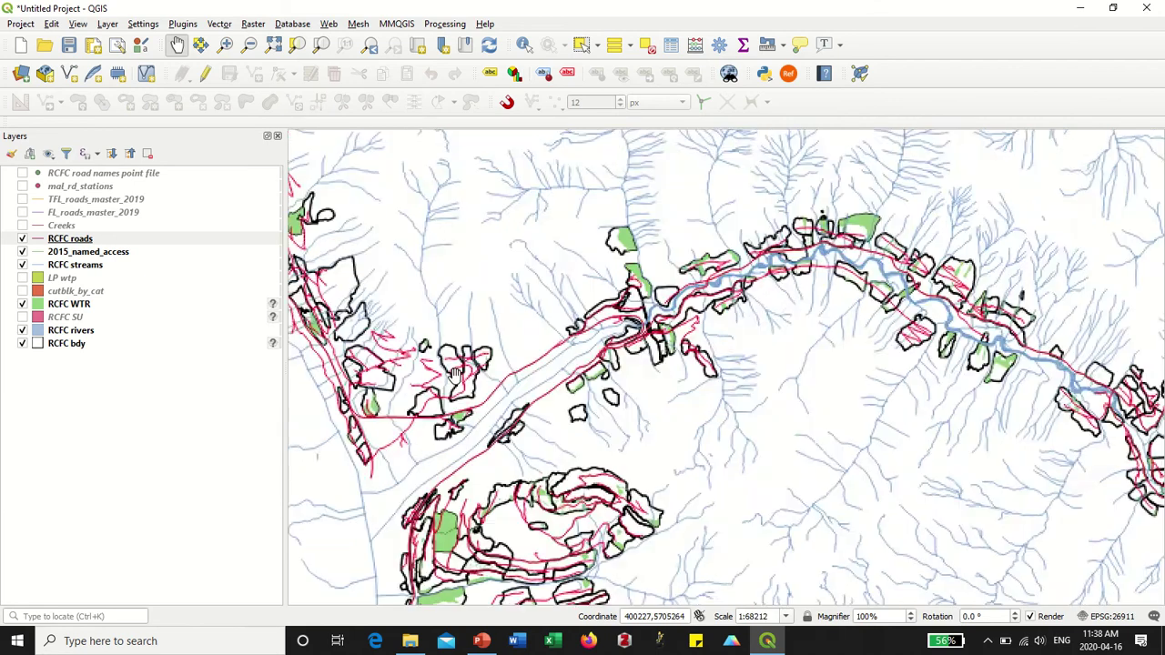
pyautogui.scroll(-2, 455, 374)
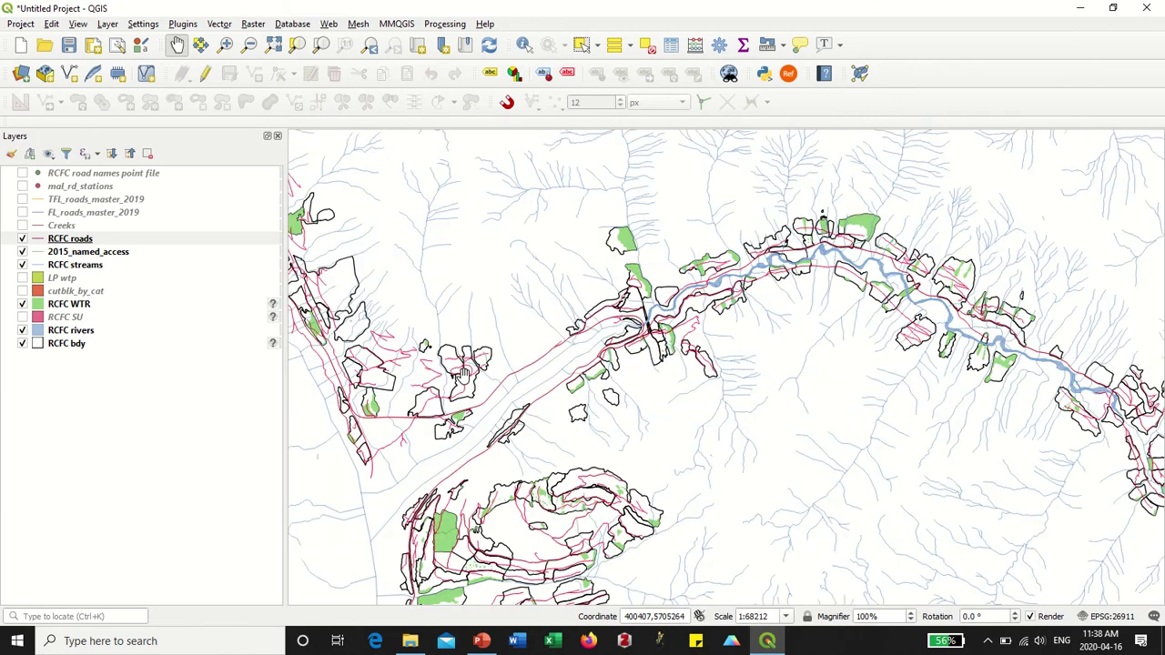
pyautogui.moveTo(443, 325); pyautogui.dragTo(517, 360)
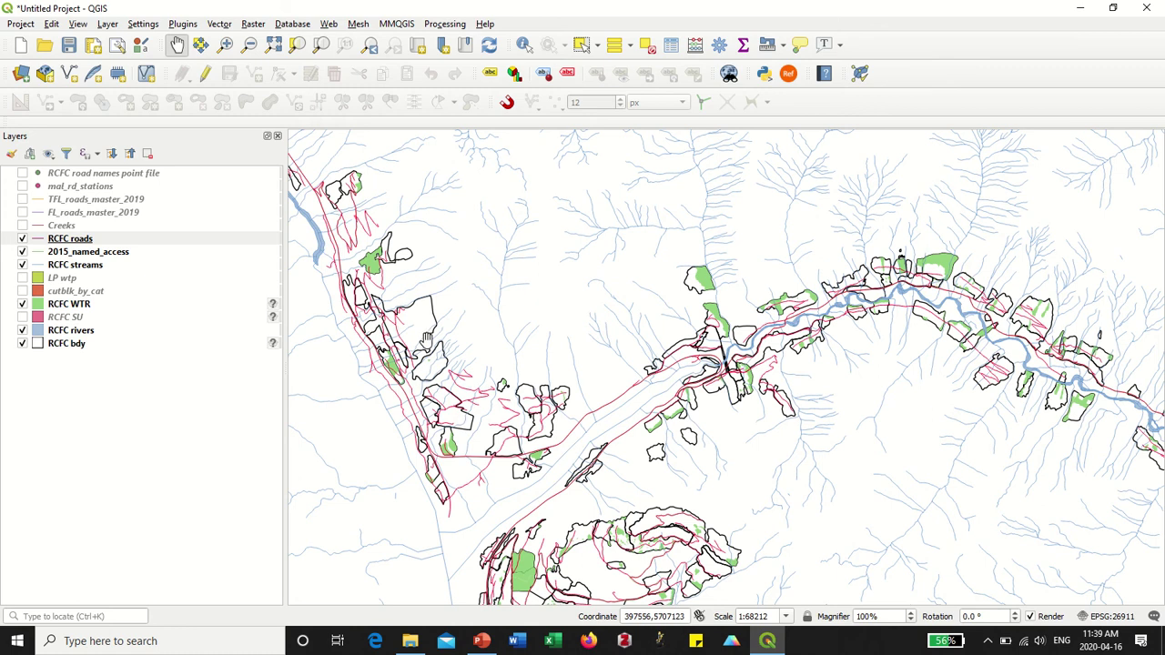
# - Open the attribute table of the RCFC bdy layer and bring its window fully into view
pyautogui.click(76, 344)
pyautogui.rightClick(68, 351)
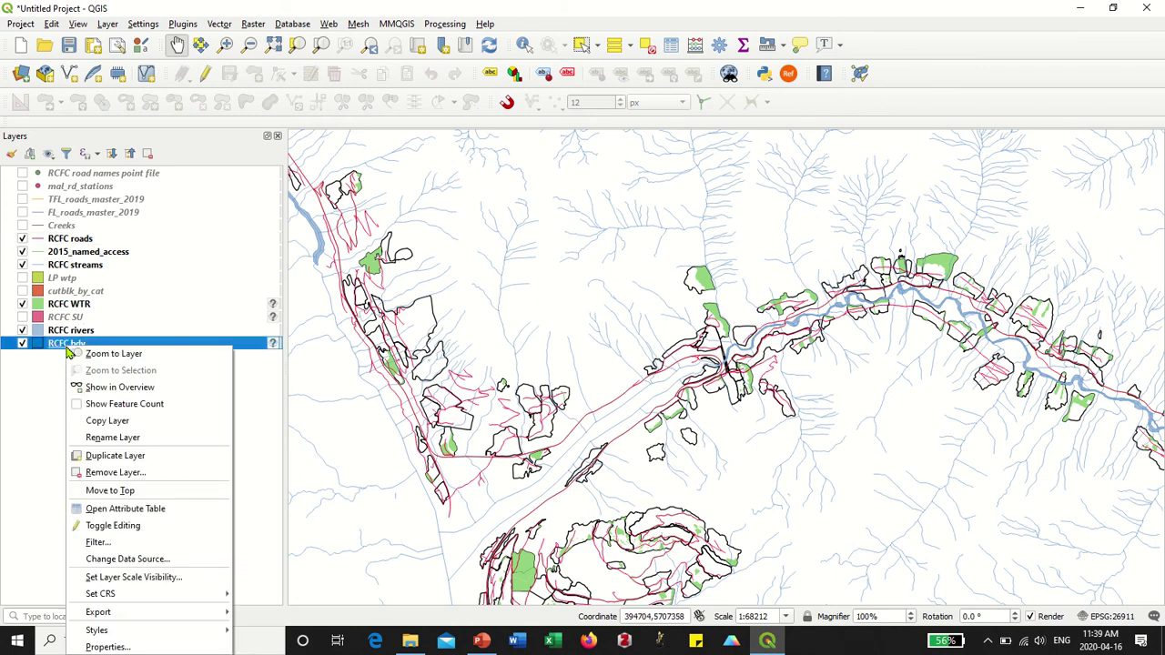
pyautogui.click(152, 509)
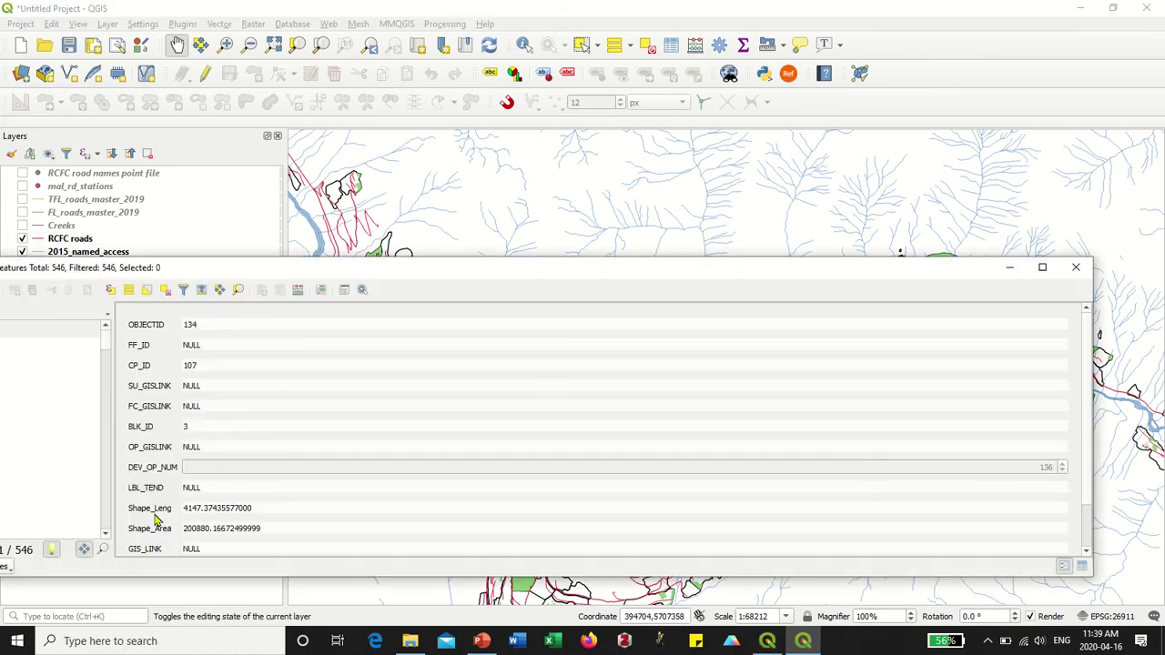
pyautogui.moveTo(421, 279); pyautogui.dragTo(499, 265)
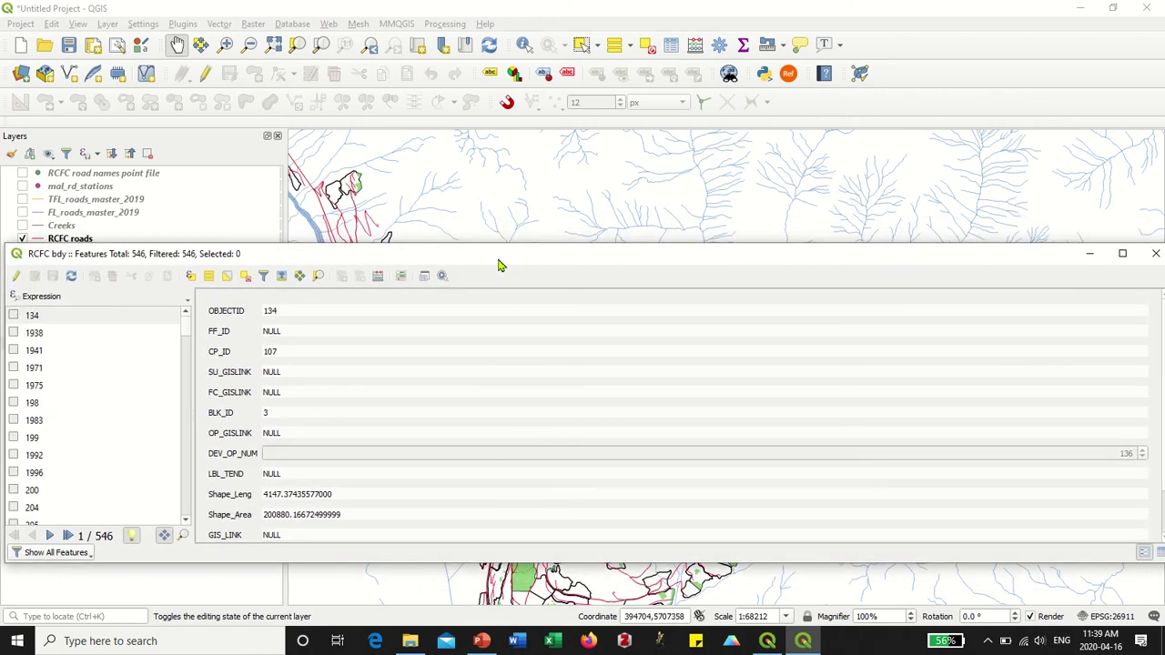
# - Try docking the RCFC bdy attribute table below the map, and look at its feature filter options
pyautogui.click(425, 276)
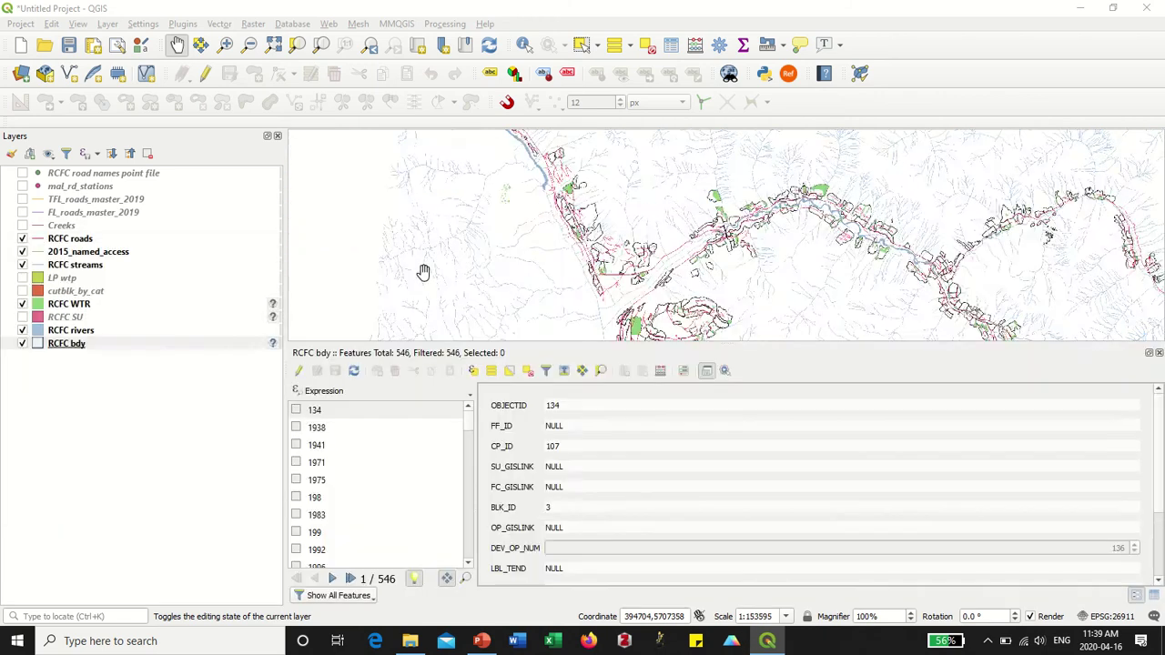
pyautogui.click(711, 370)
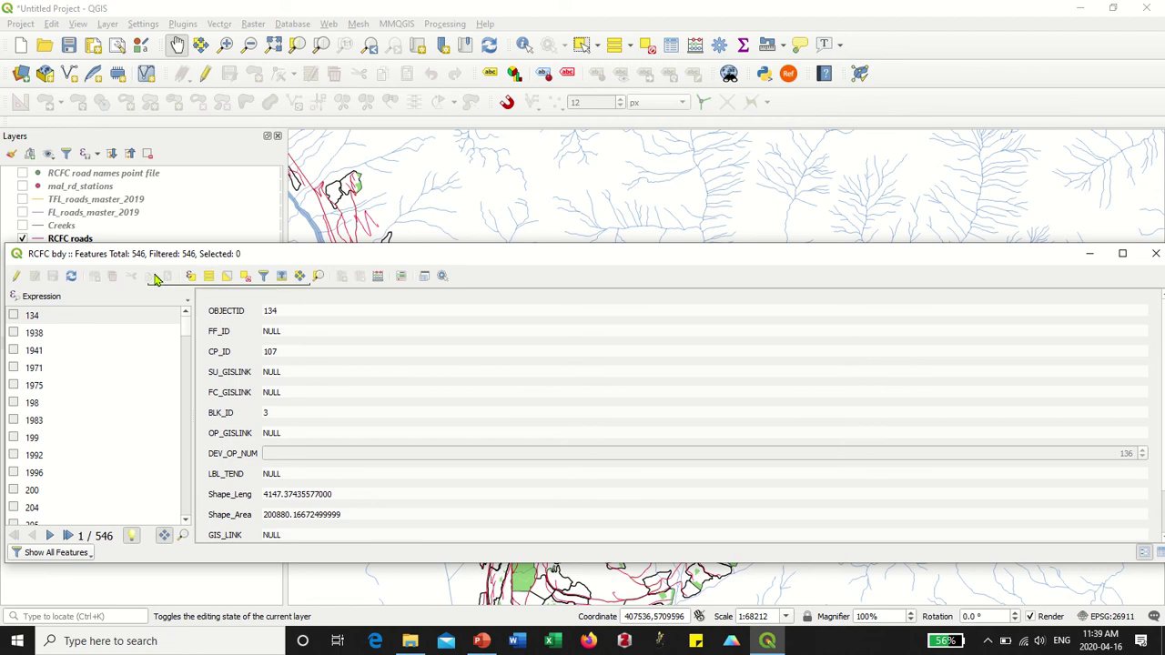
pyautogui.click(68, 555)
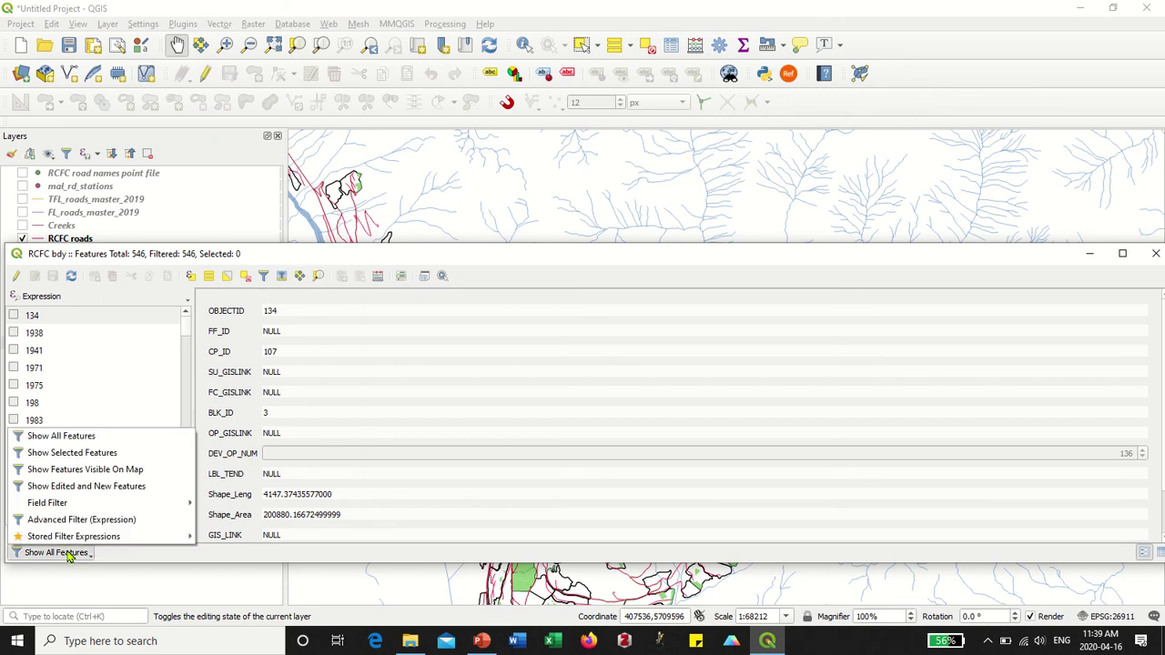
pyautogui.moveTo(424, 9)
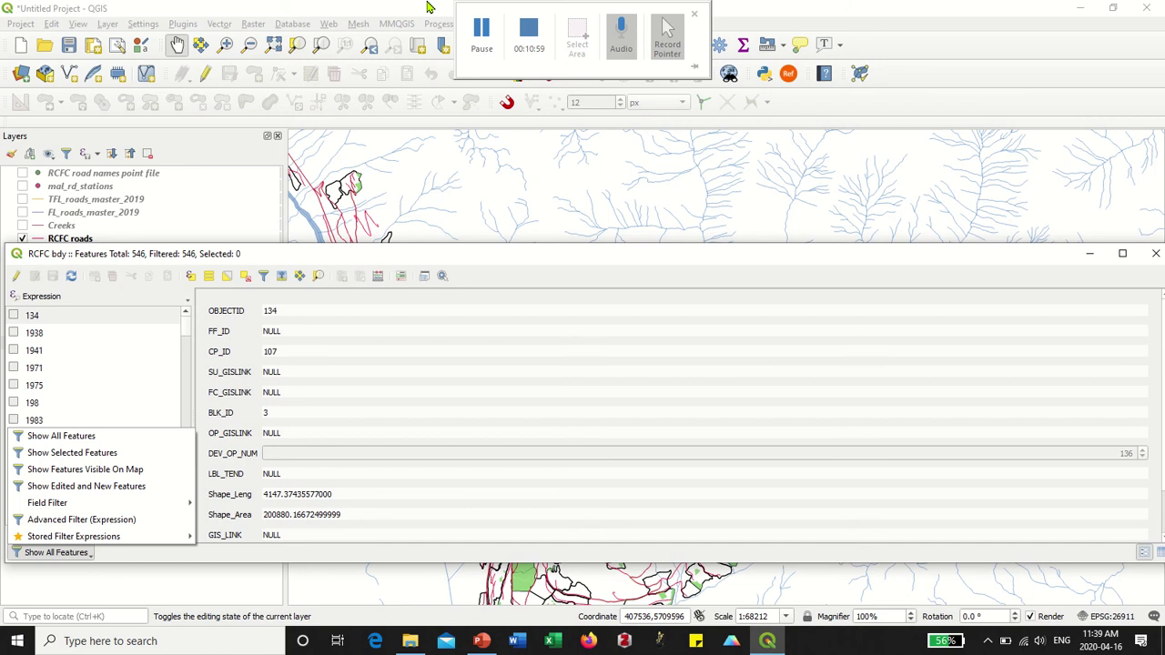
pyautogui.click(482, 35)
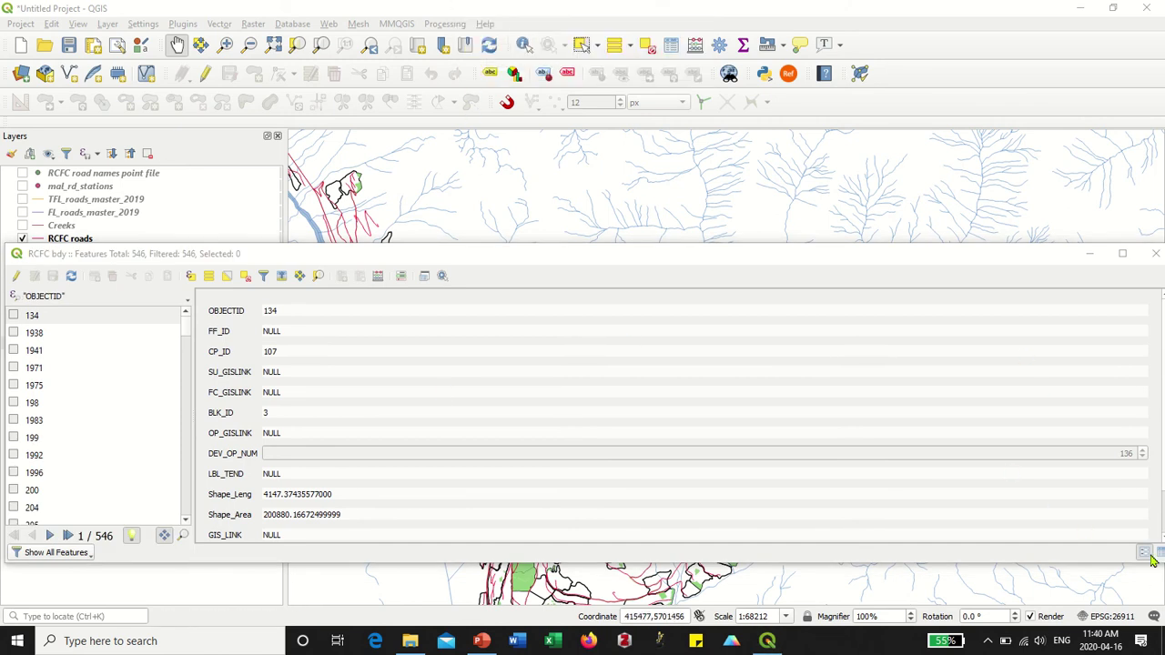
# - Show the RCFC bdy attributes in table view and narrow the window to fit the columns
pyautogui.moveTo(889, 256); pyautogui.dragTo(806, 249)
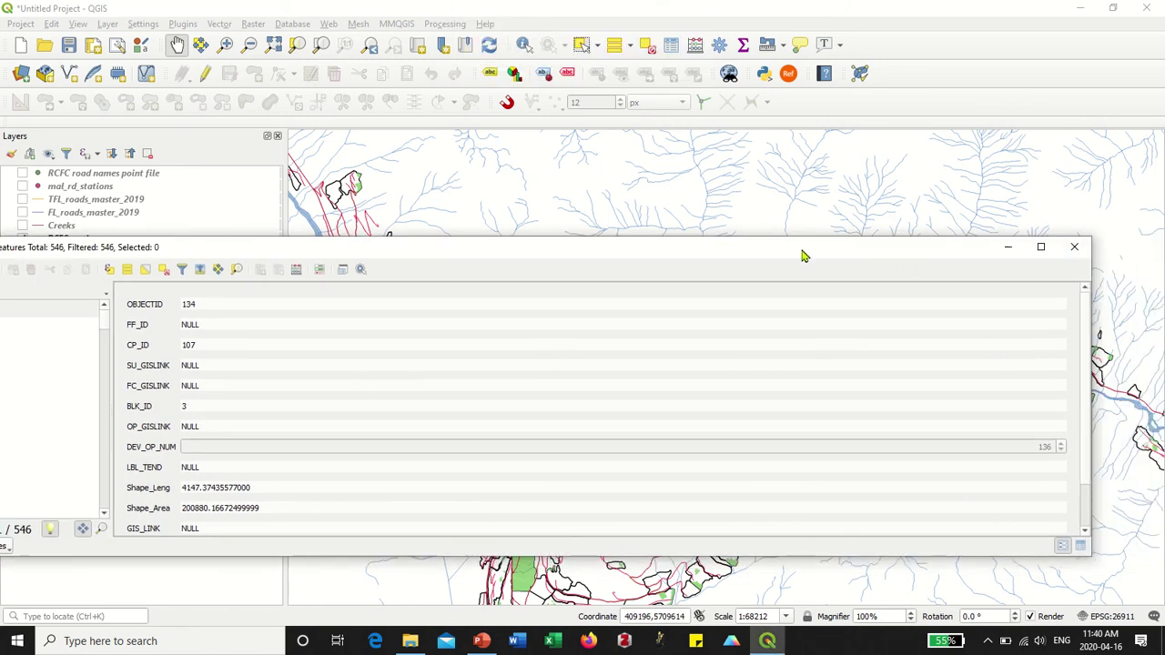
pyautogui.click(1080, 545)
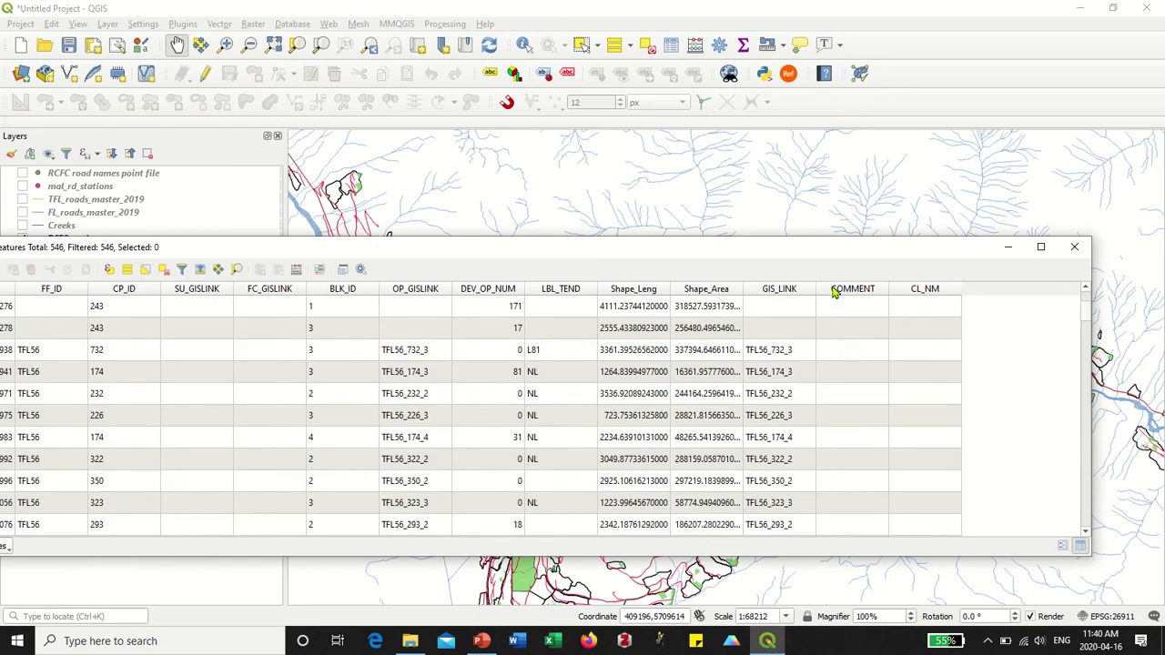
pyautogui.moveTo(1090, 338); pyautogui.dragTo(994, 345)
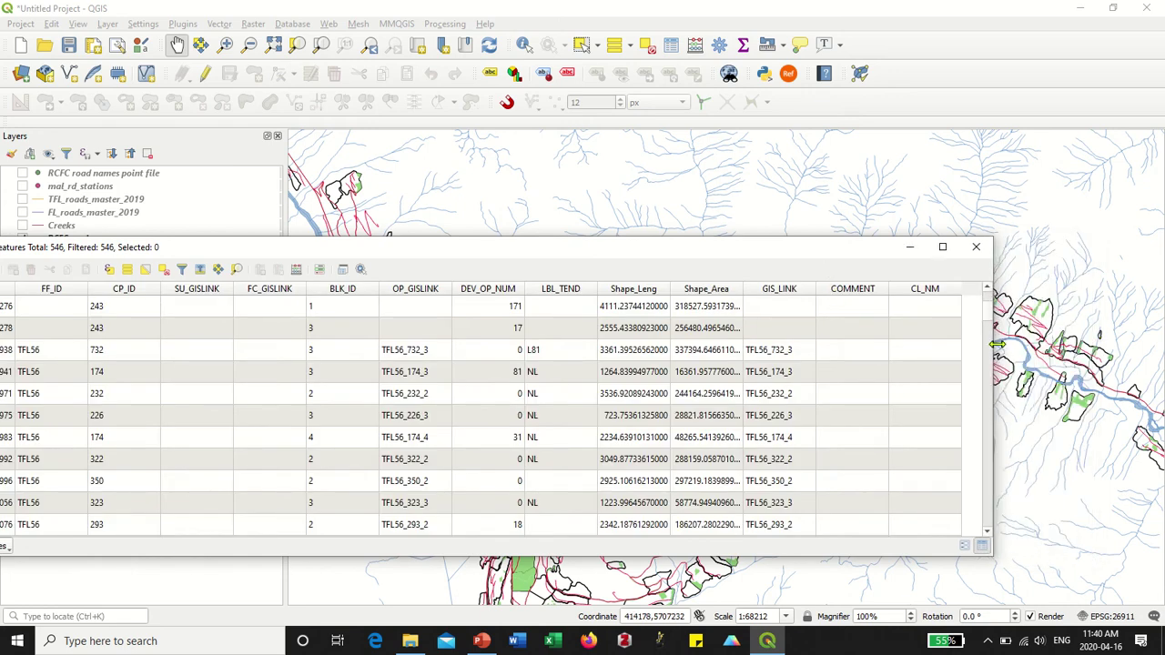
# - Select the block with OBJECTID 2155 in the RCFC bdy attribute table and zoom the map to it
pyautogui.moveTo(566, 257); pyautogui.dragTo(689, 337)
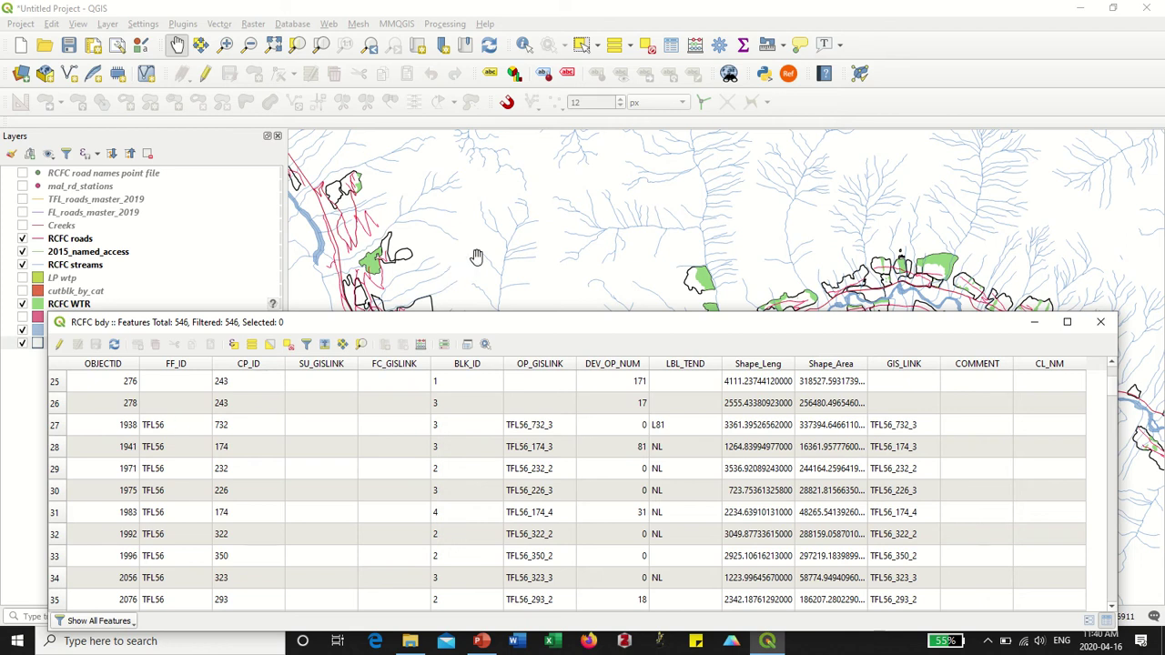
pyautogui.moveTo(473, 253); pyautogui.dragTo(423, 147)
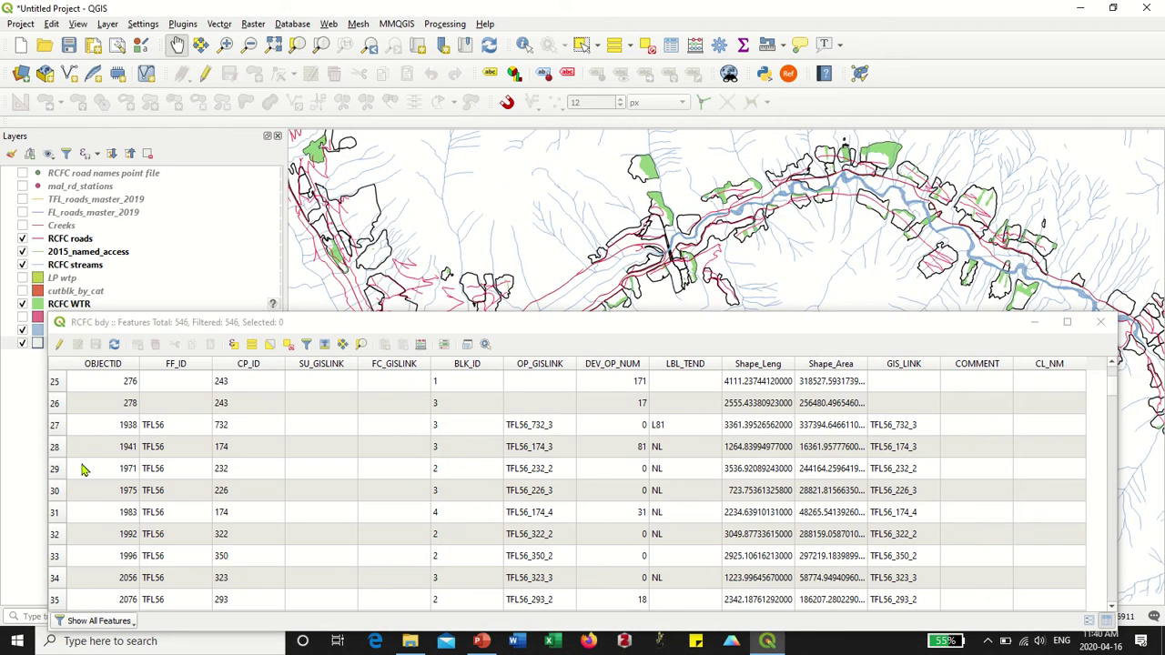
pyautogui.scroll(-3, 168, 494)
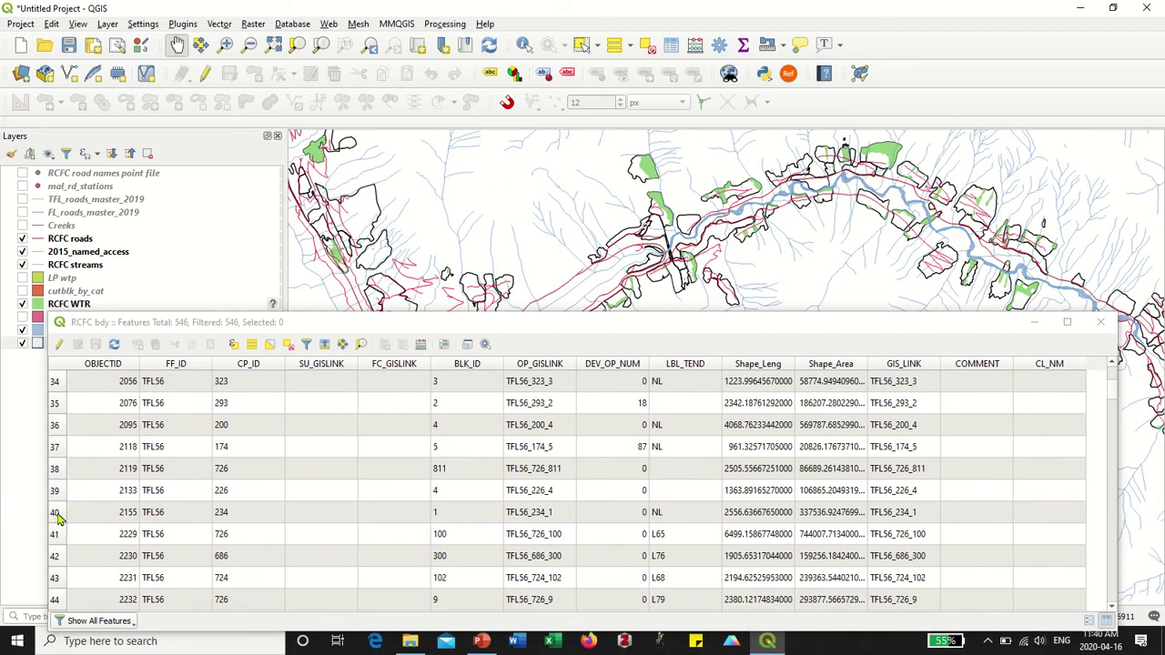
pyautogui.click(57, 512)
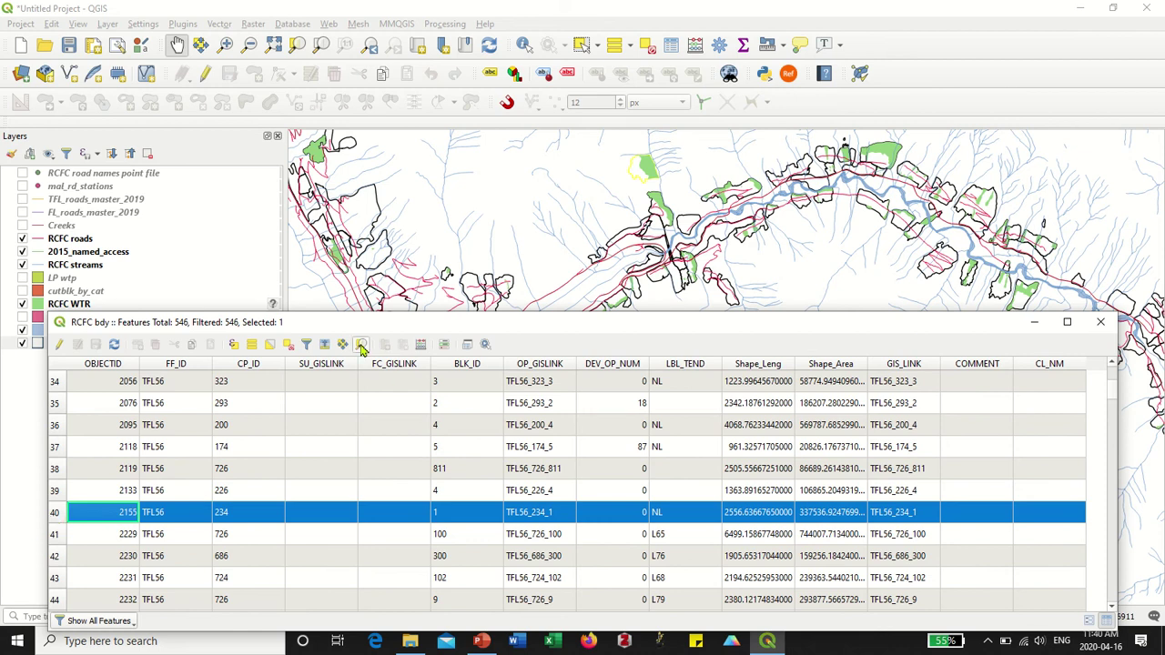
pyautogui.click(361, 345)
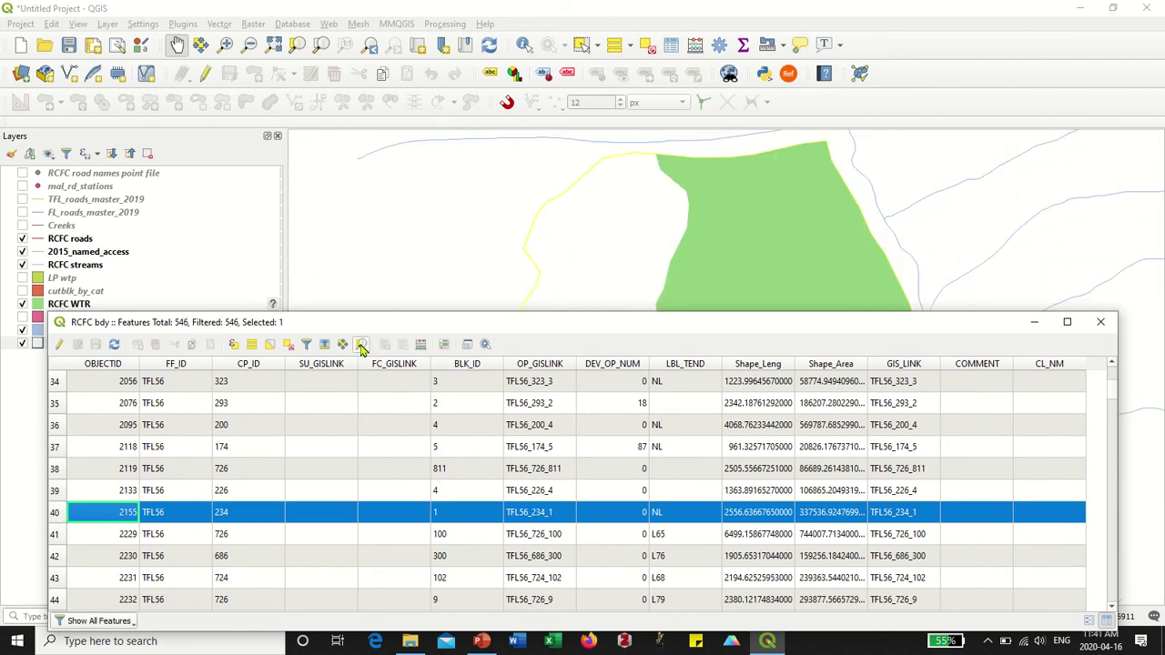
pyautogui.moveTo(931, 189); pyautogui.dragTo(801, 182)
pyautogui.moveTo(821, 328); pyautogui.dragTo(873, 549)
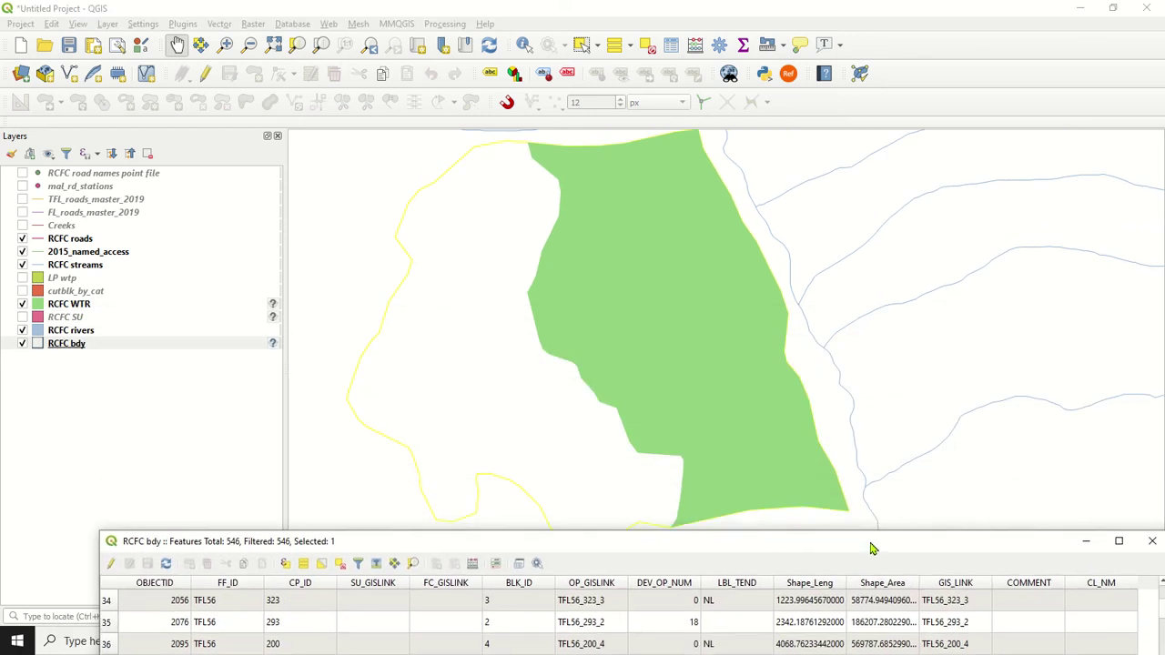
pyautogui.scroll(-1, 748, 364)
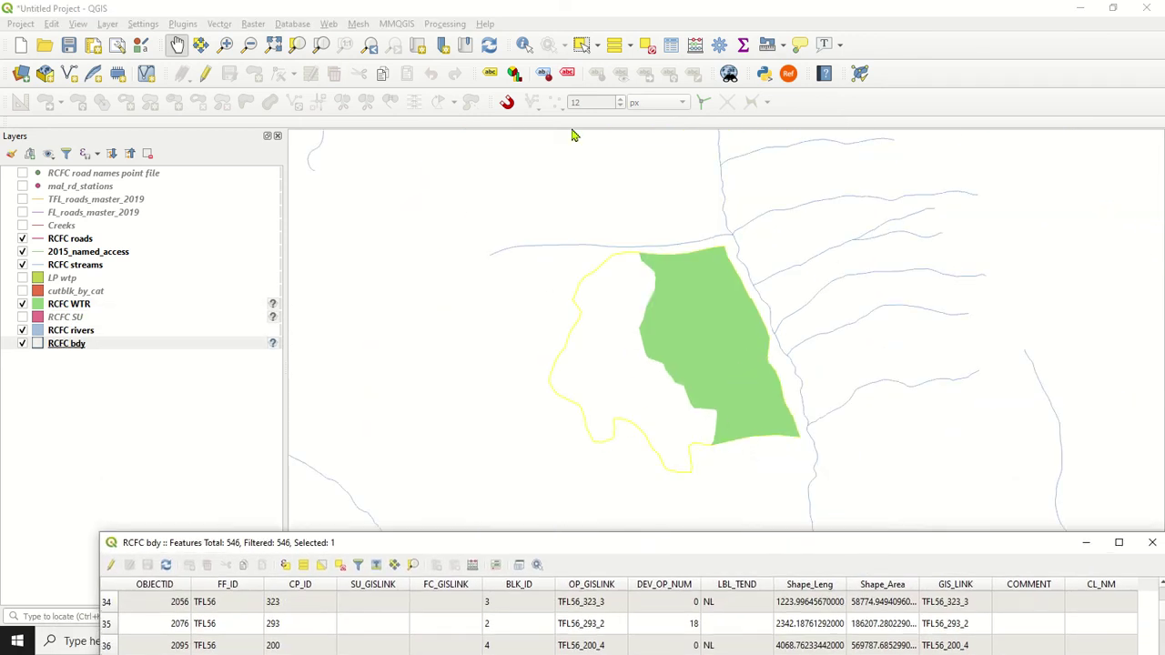
# - Clear the block selection and review the CP_ID, BLK_ID, OP_GISLINK, Shape_Leng, Shape_Area and GIS_LINK values for OBJECTID 2155
pyautogui.click(647, 46)
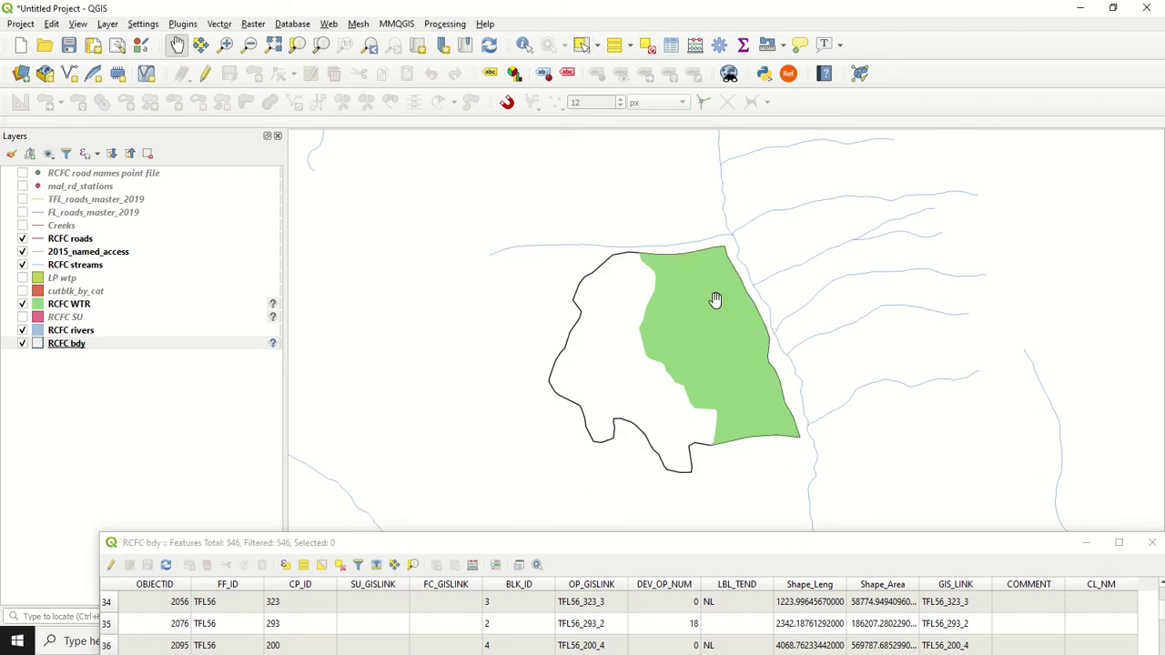
pyautogui.moveTo(776, 547); pyautogui.dragTo(760, 425)
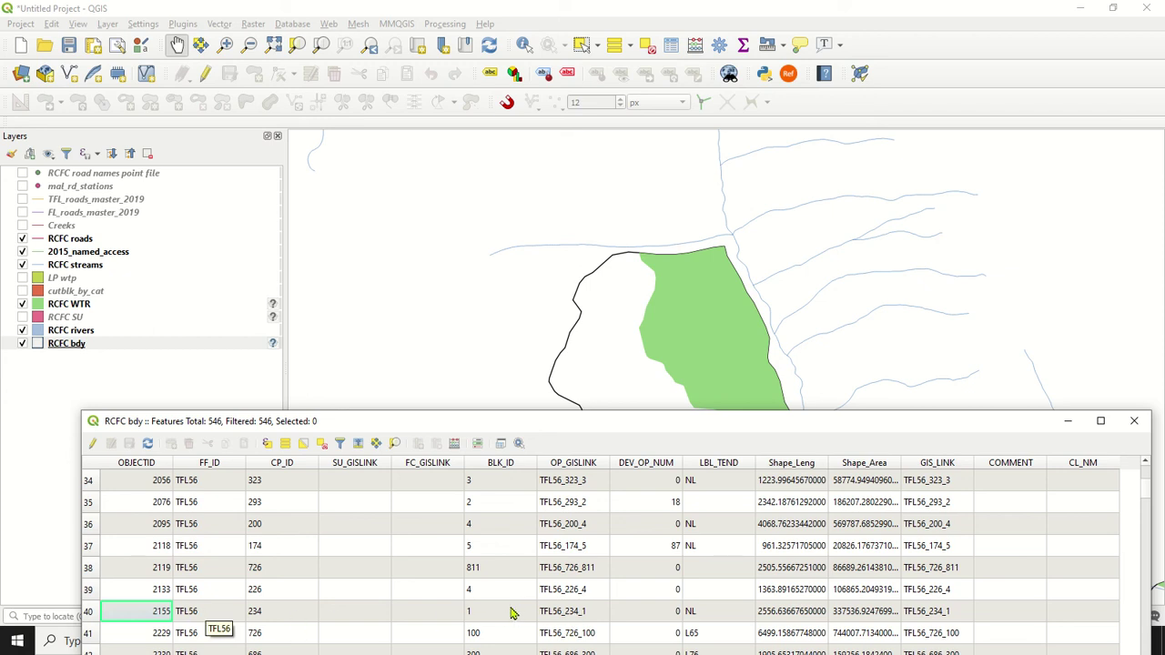
pyautogui.click(263, 619)
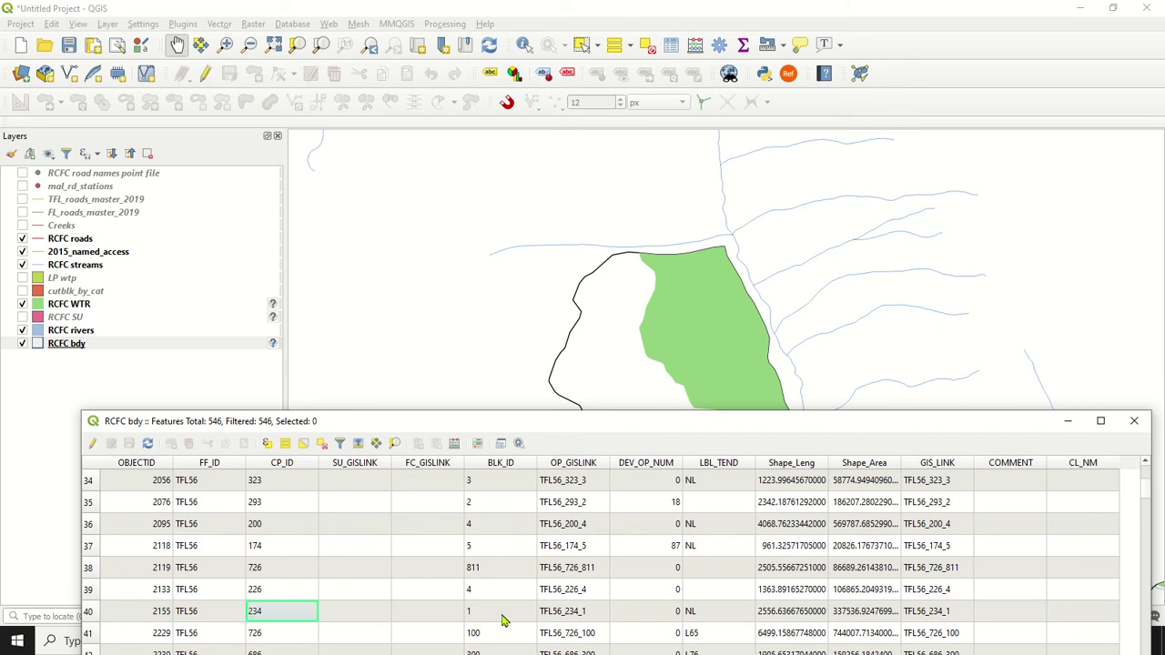
pyautogui.click(504, 619)
pyautogui.click(562, 620)
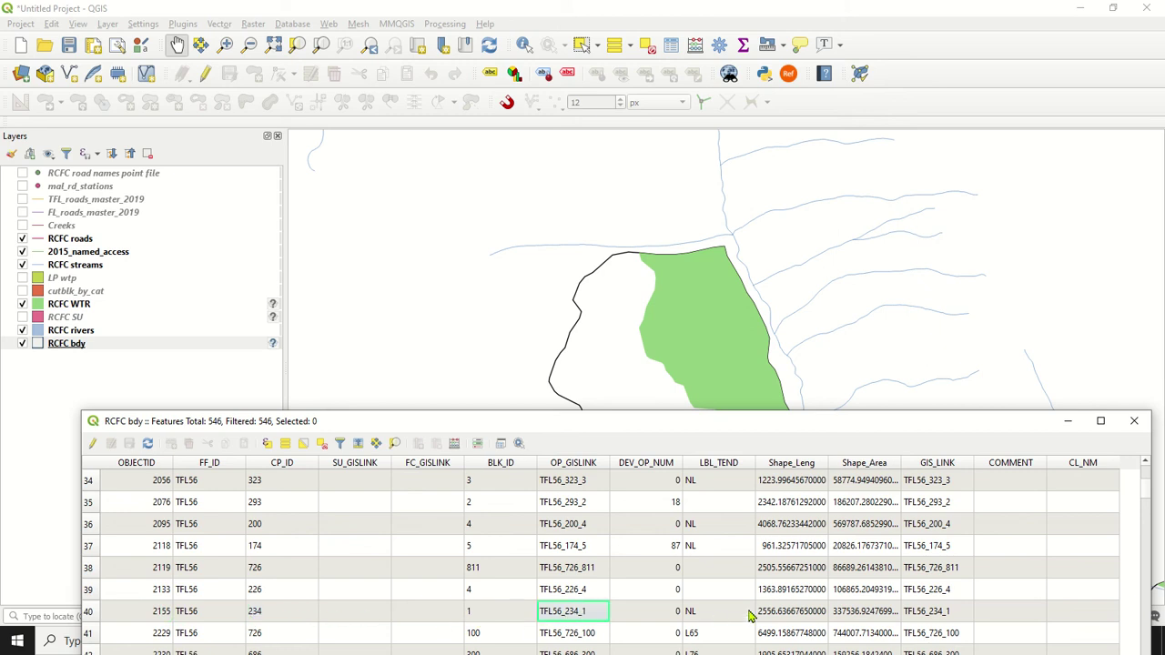
pyautogui.click(807, 617)
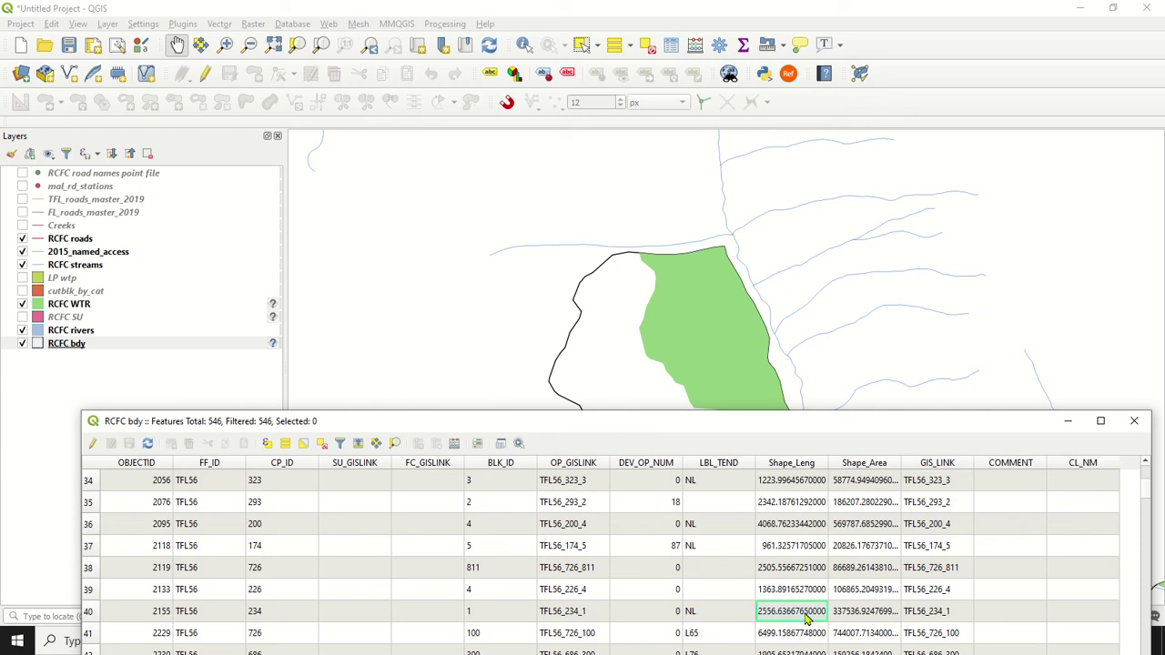
pyautogui.click(856, 618)
pyautogui.click(942, 619)
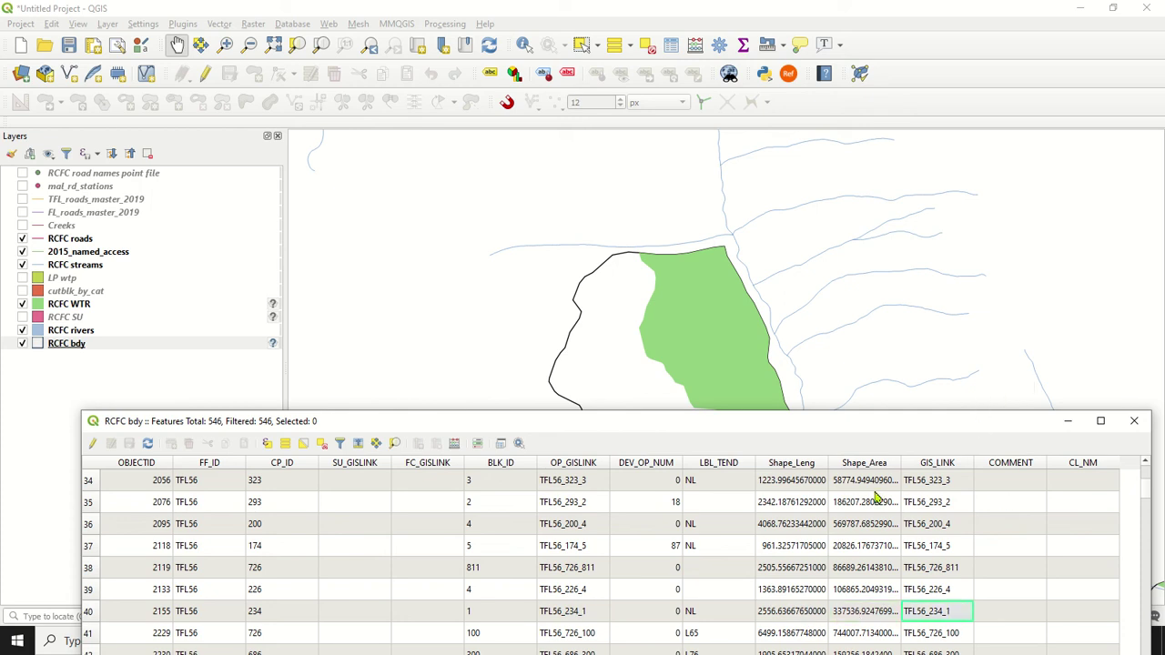
# - Select the block with OBJECTID 2319 in the RCFC bdy table and view it on the map with its surroundings
pyautogui.moveTo(871, 421); pyautogui.dragTo(867, 451)
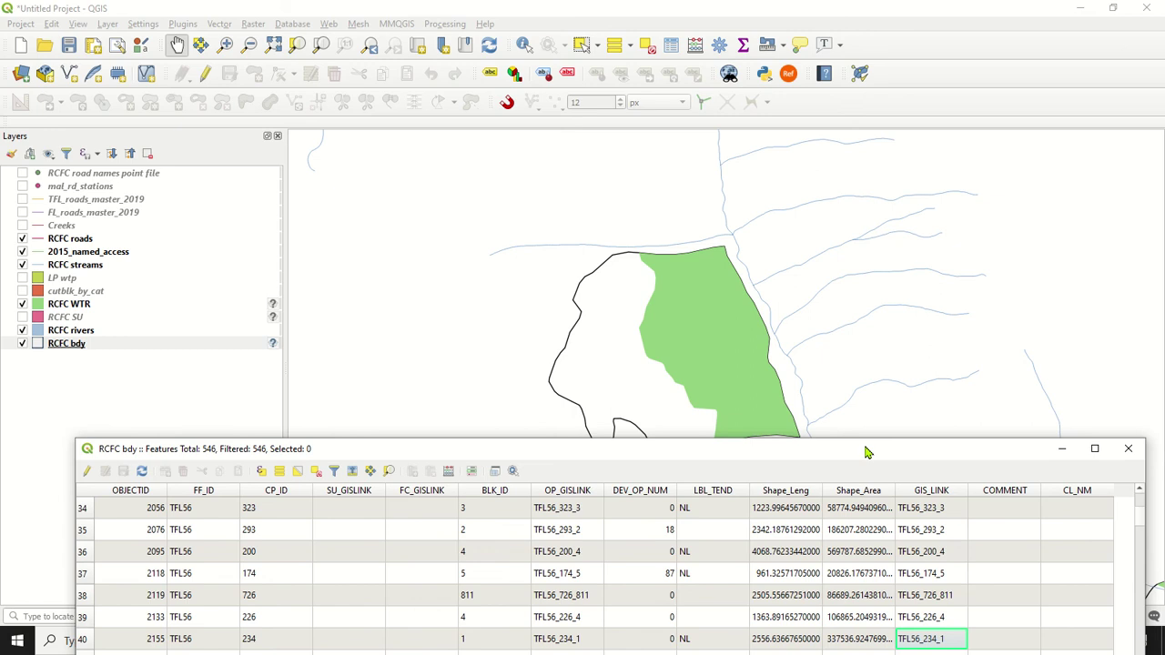
pyautogui.moveTo(599, 448); pyautogui.dragTo(592, 290)
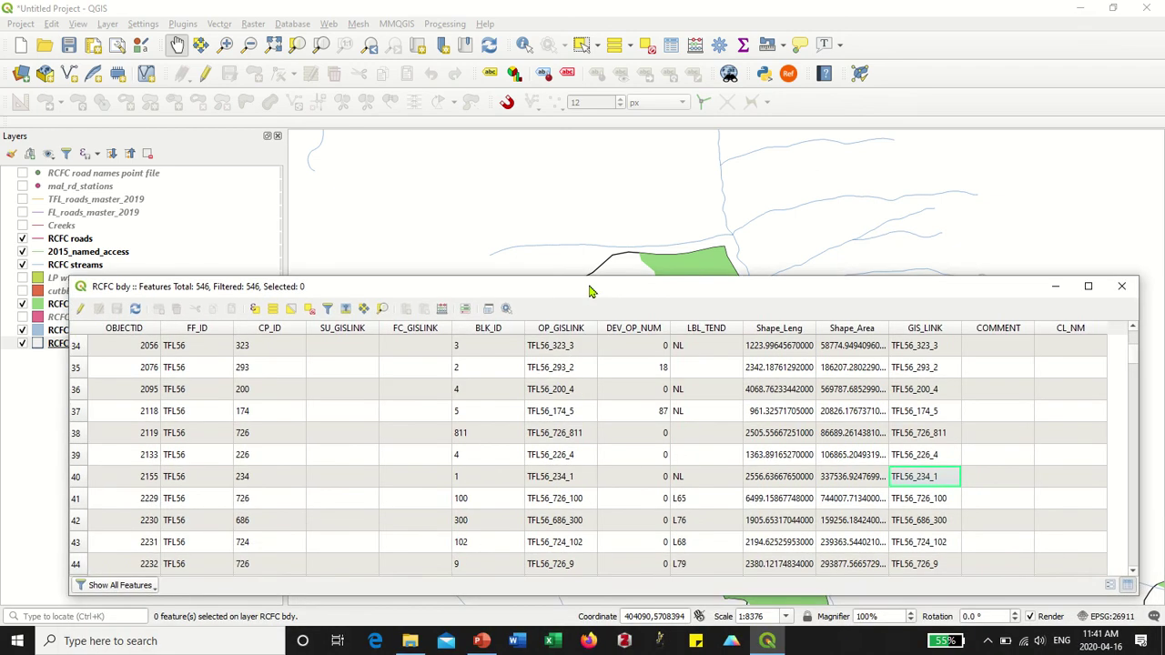
pyautogui.scroll(-10, 546, 505)
pyautogui.scroll(-3, 546, 505)
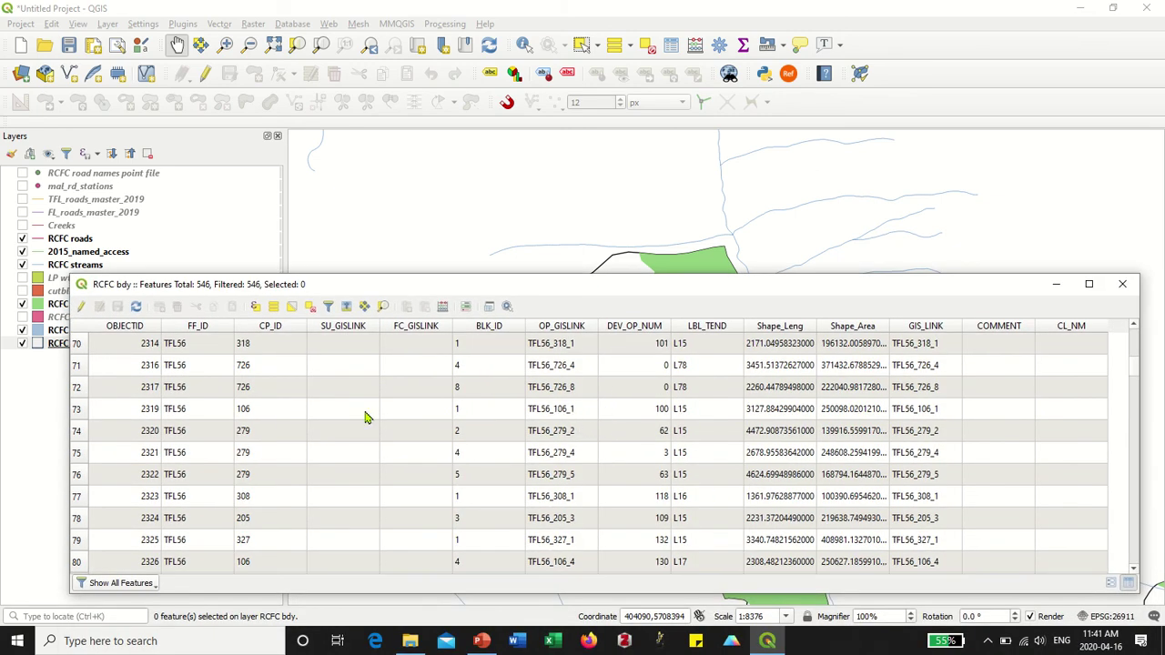
pyautogui.click(76, 409)
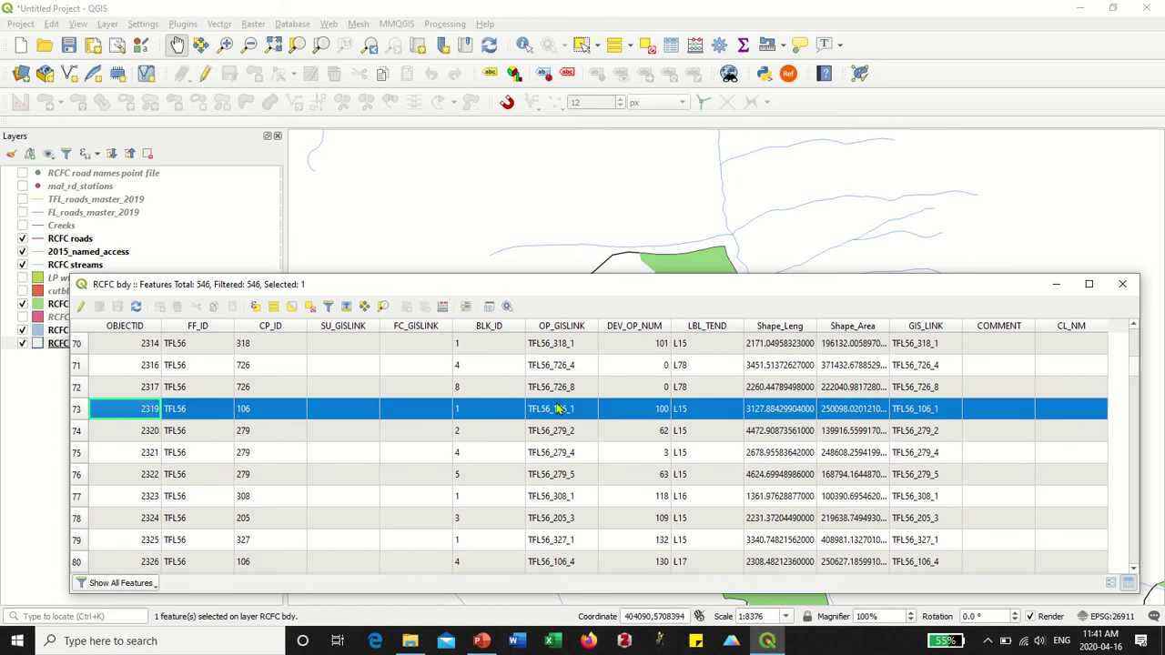
pyautogui.click(382, 307)
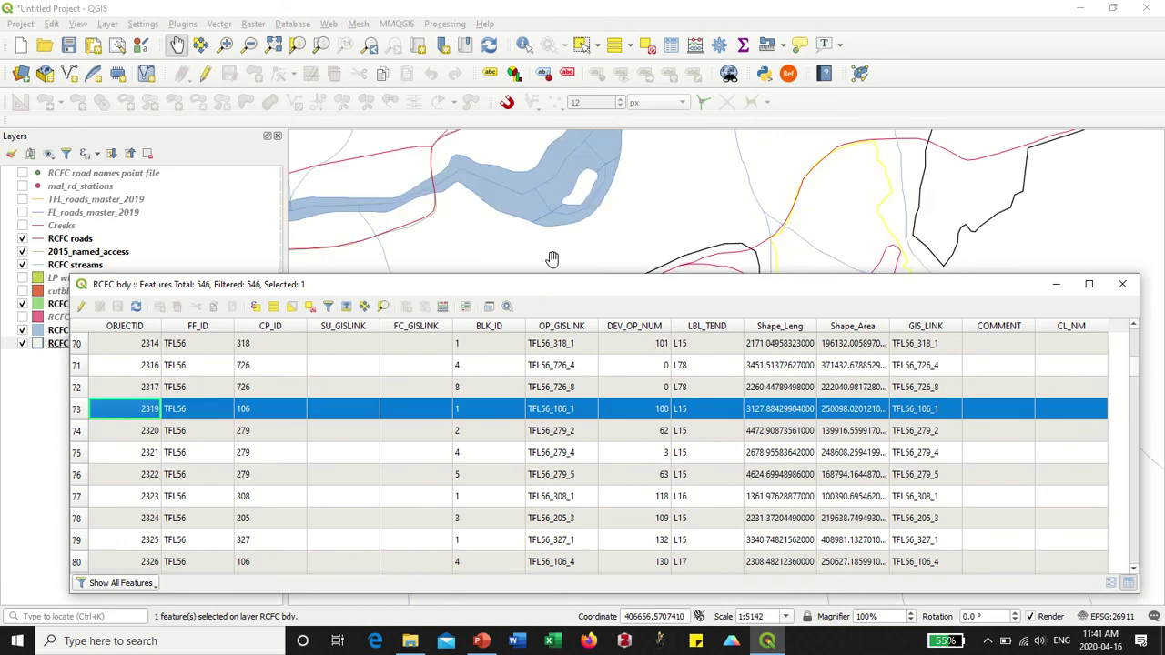
pyautogui.moveTo(548, 297); pyautogui.dragTo(554, 599)
pyautogui.click(814, 470)
pyautogui.scroll(-3, 679, 442)
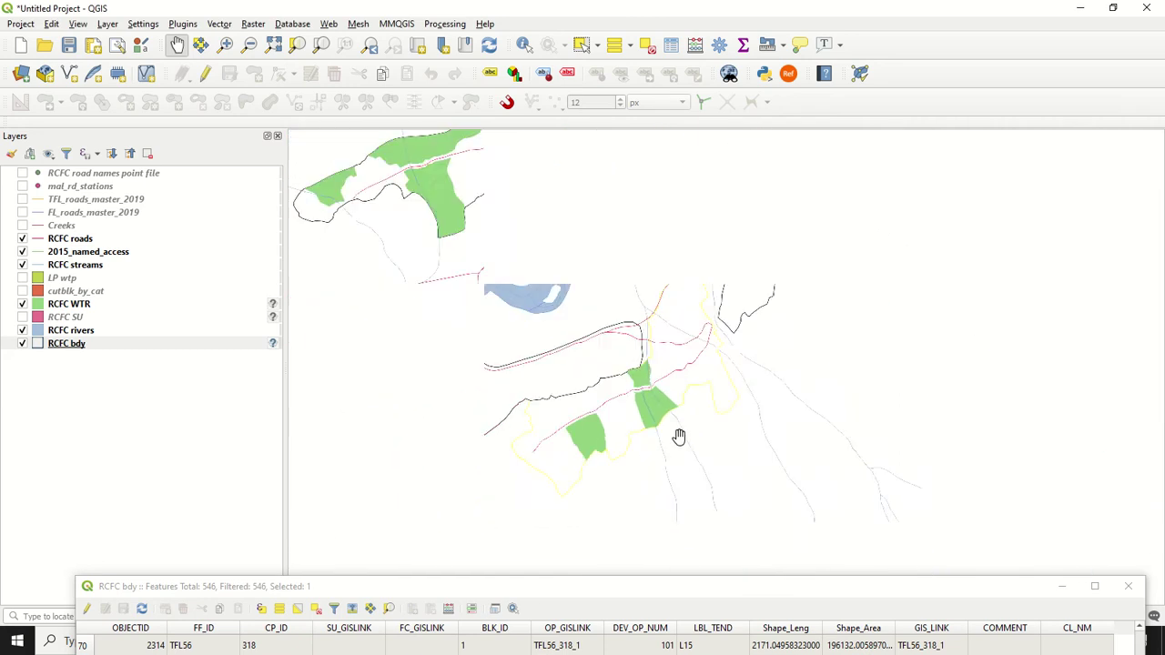
pyautogui.moveTo(649, 588); pyautogui.dragTo(630, 517)
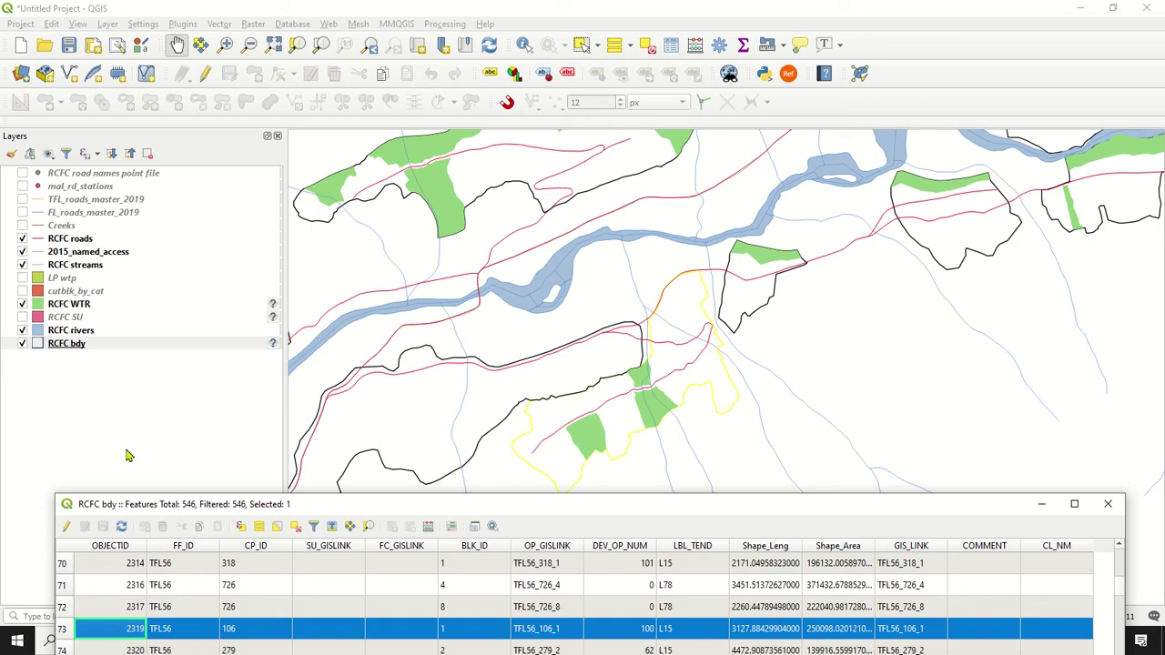
pyautogui.click(143, 340)
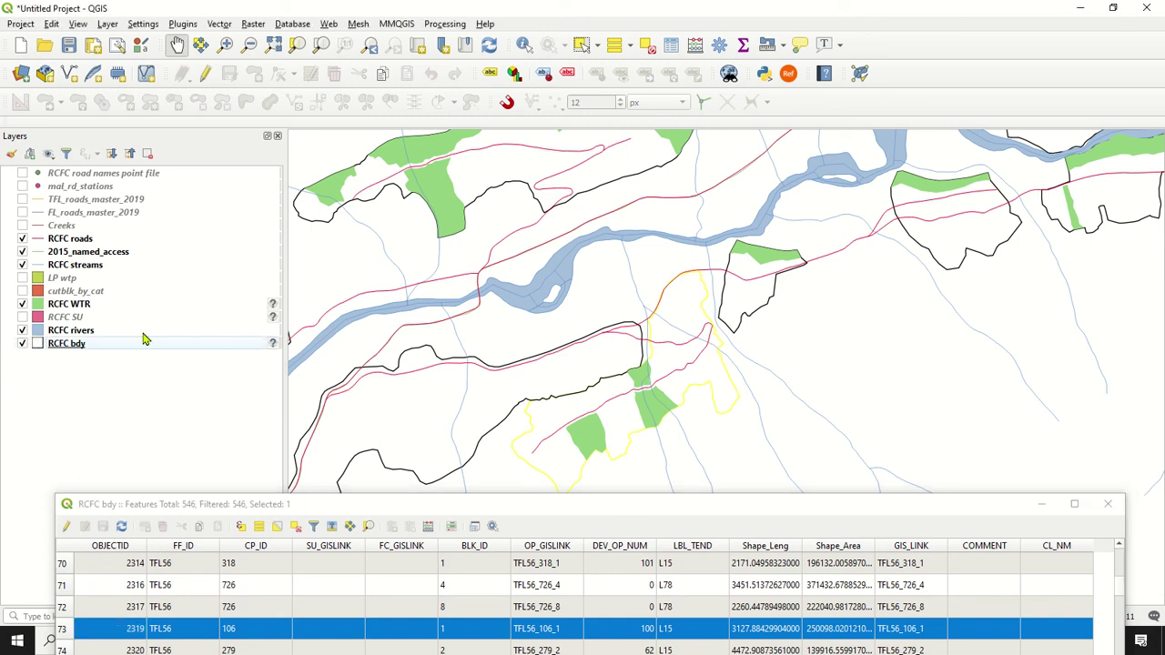
pyautogui.click(118, 74)
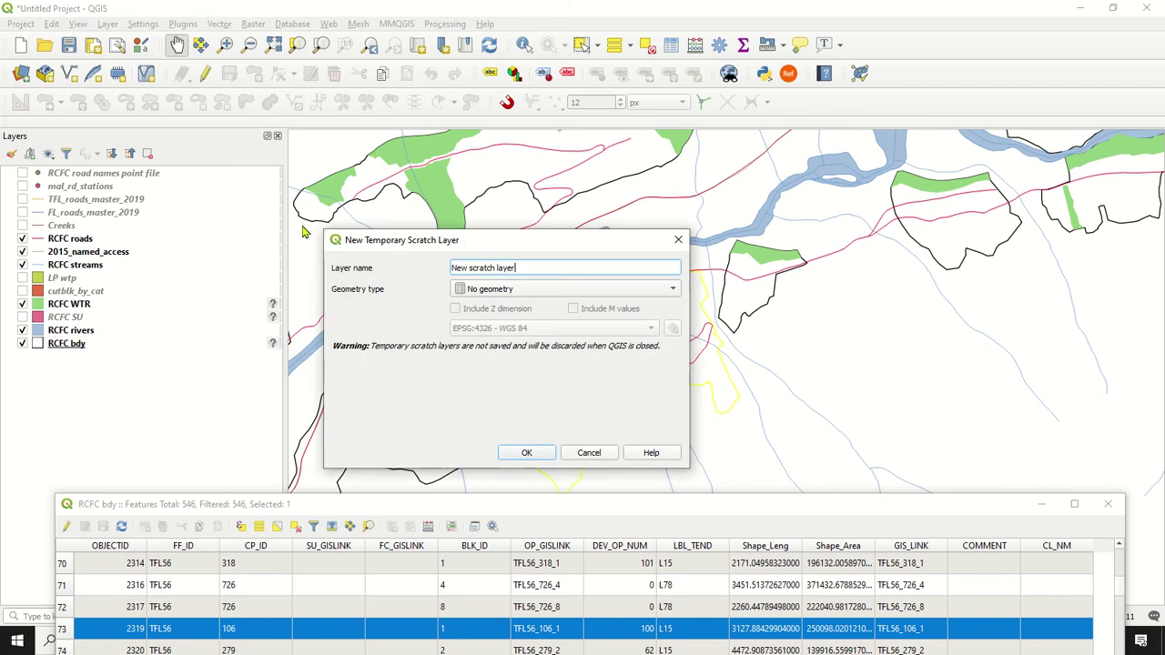
pyautogui.click(589, 452)
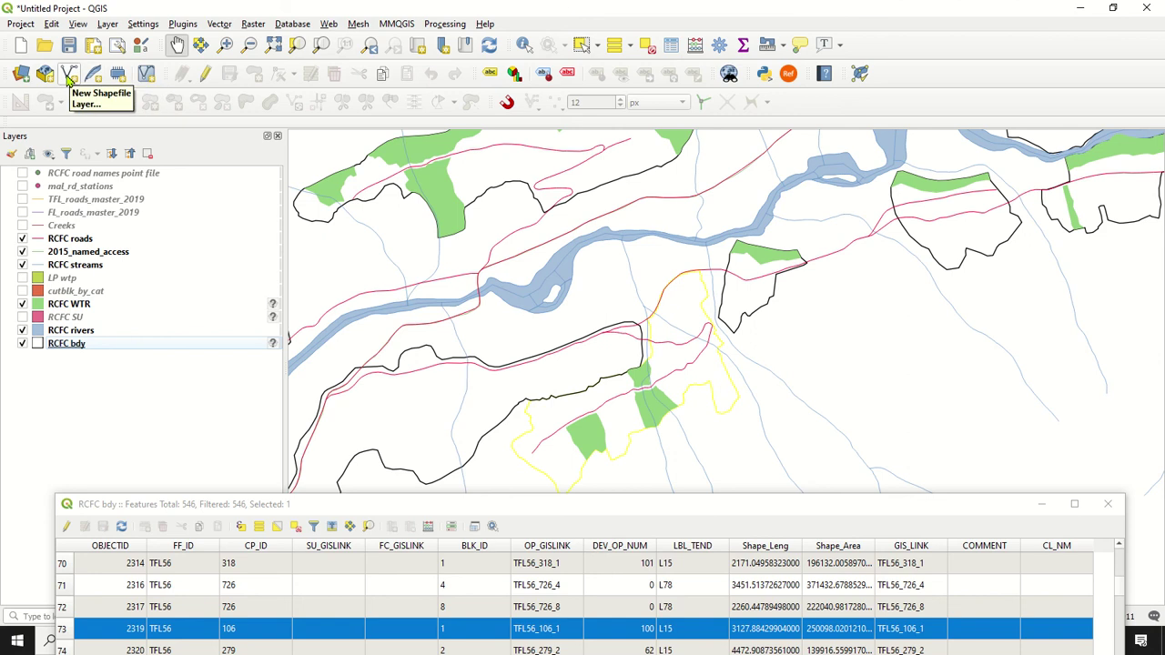
# - Create a polygon shapefile layer named sample1 beside the LP and RCFC folders, keeping EPSG:4326 - WGS 84 and the preselected coordinate transformation
pyautogui.click(70, 74)
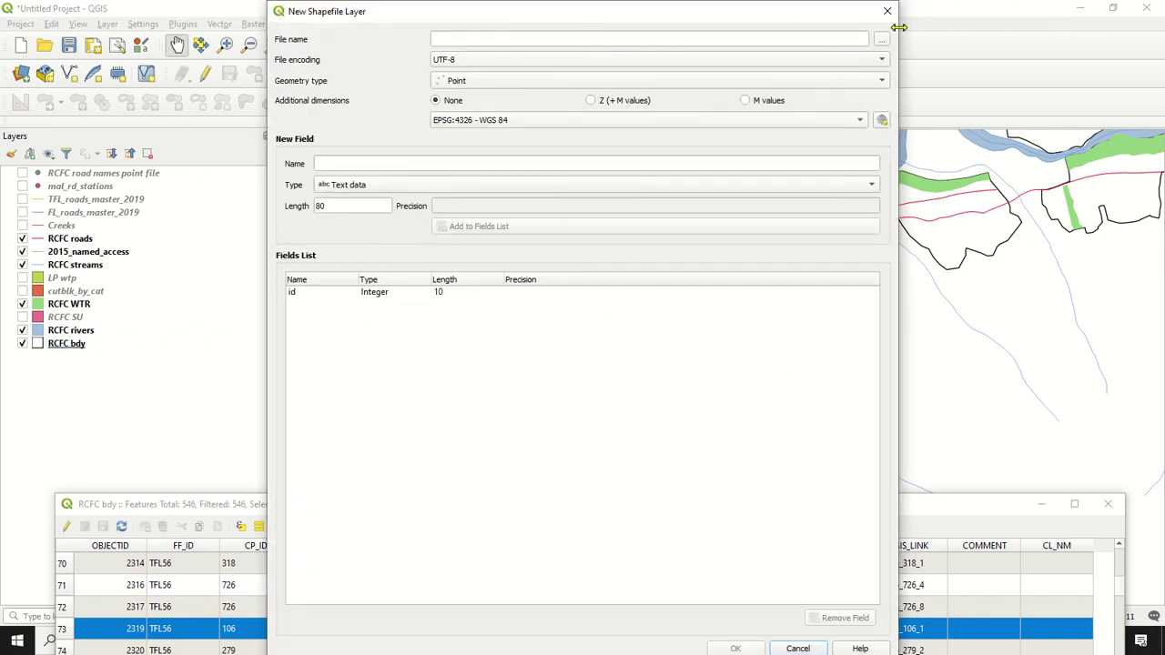
pyautogui.click(882, 42)
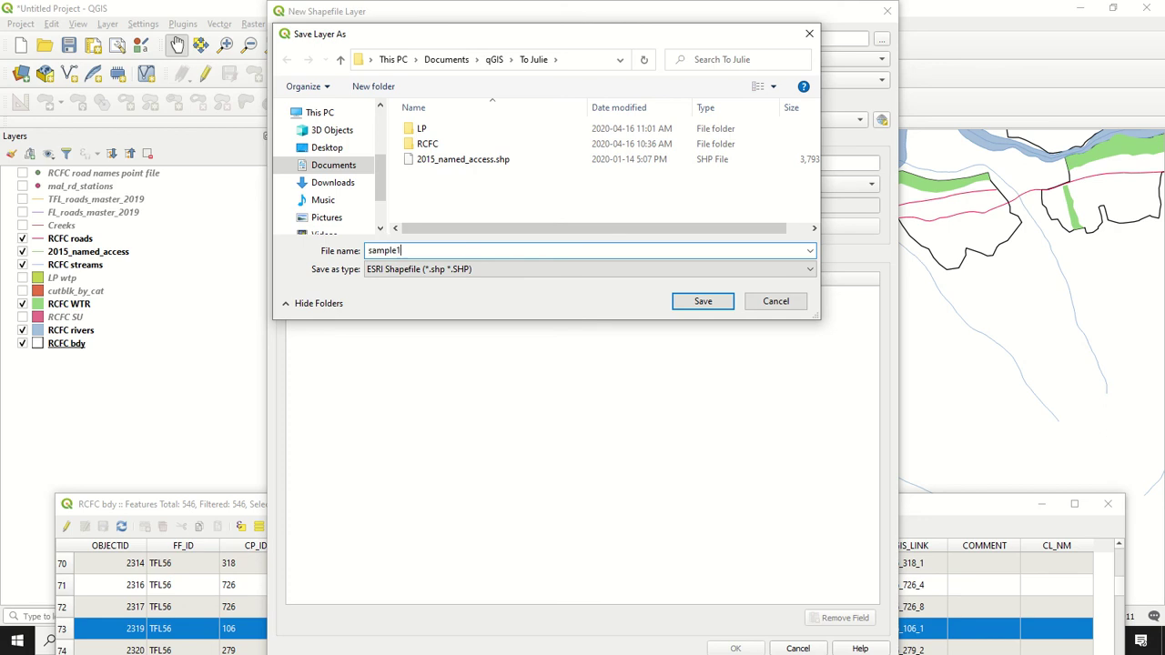
pyautogui.press('Return')
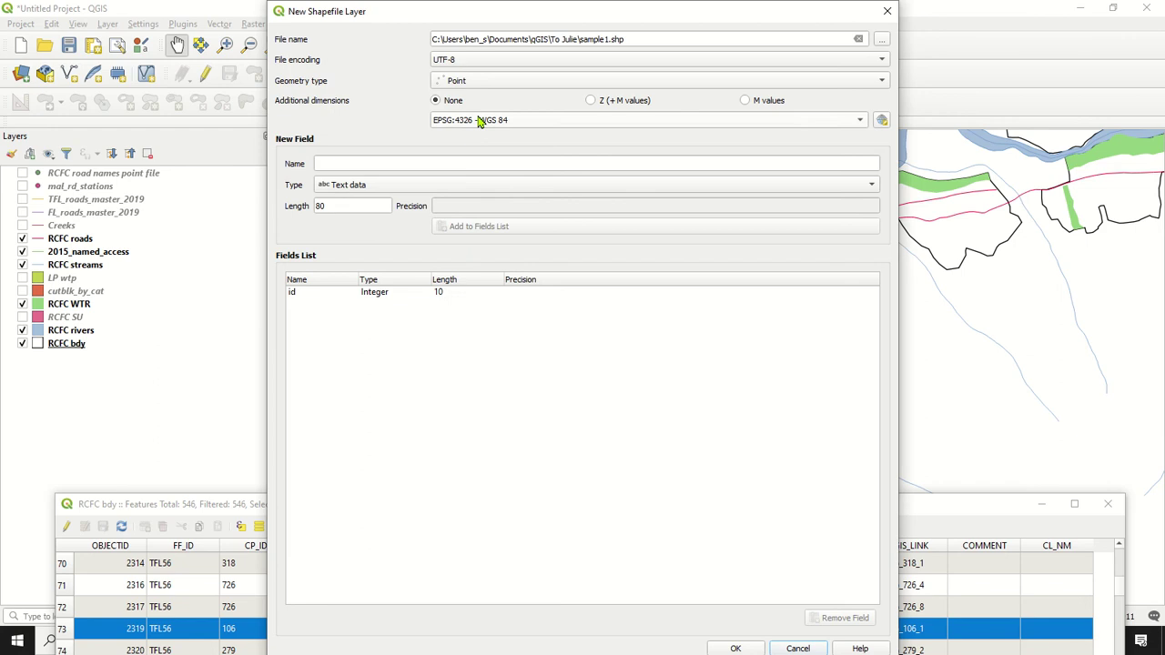
pyautogui.click(496, 83)
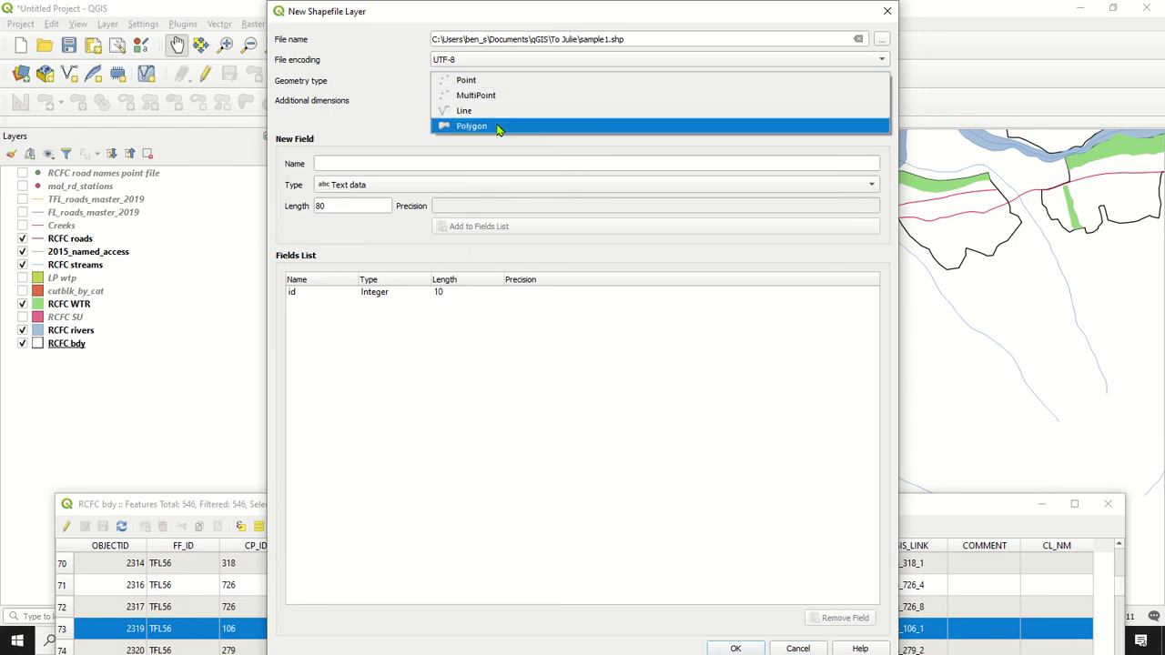
pyautogui.click(499, 127)
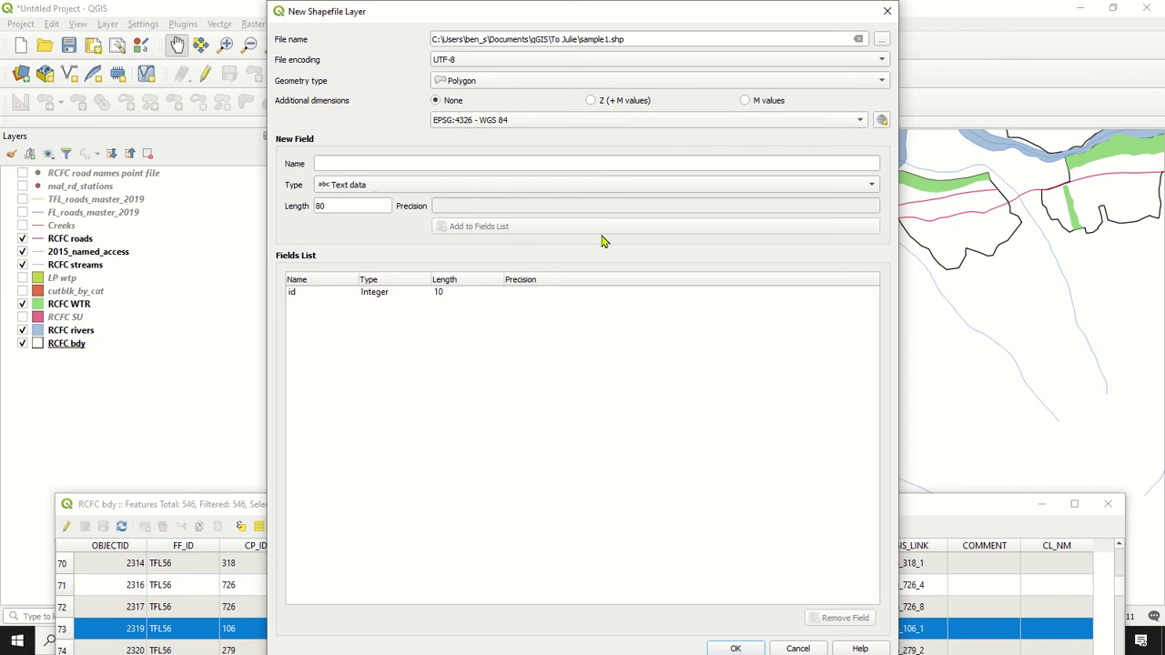
pyautogui.click(736, 648)
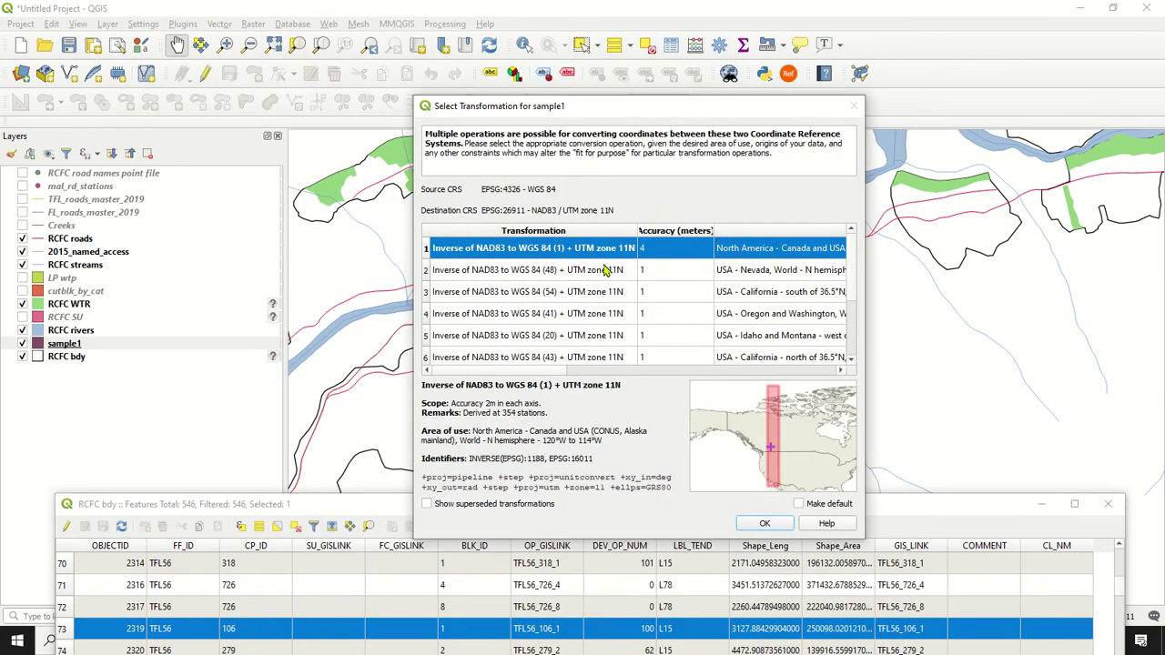
pyautogui.click(752, 527)
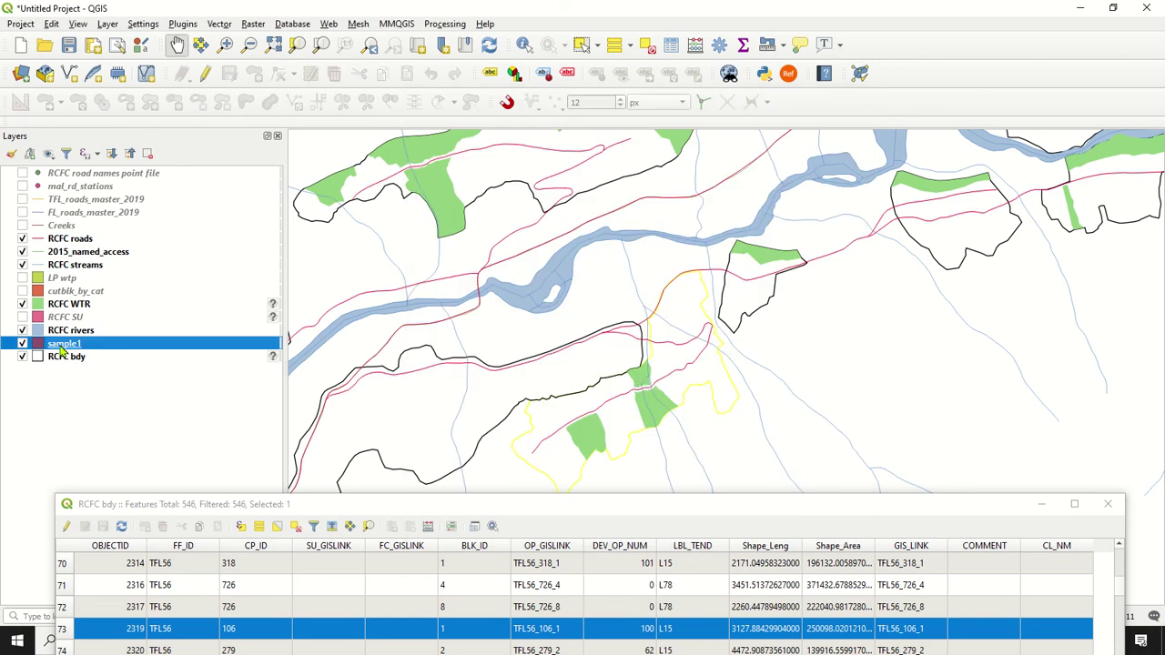
# - Check the attribute table of the sample1 layer and clear the block selection on the map
pyautogui.moveTo(61, 350)
pyautogui.mouseDown()
pyautogui.moveTo(78, 372)
pyautogui.moveTo(72, 359)
pyautogui.mouseUp()
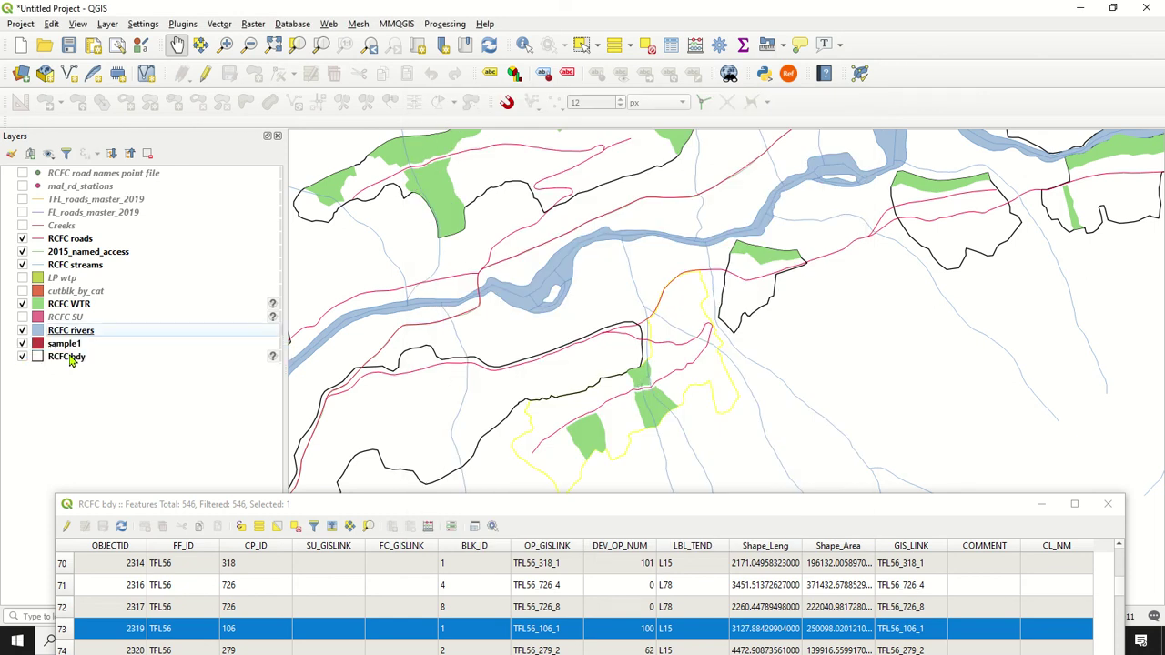
pyautogui.click(75, 352)
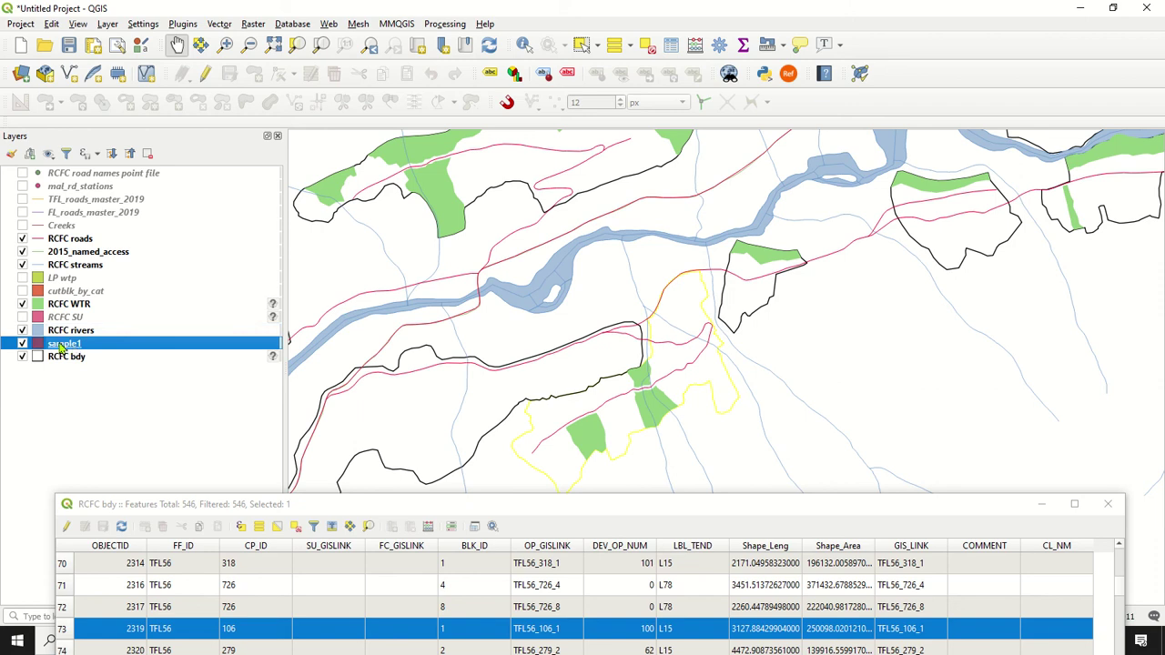
pyautogui.rightClick(60, 346)
pyautogui.click(164, 504)
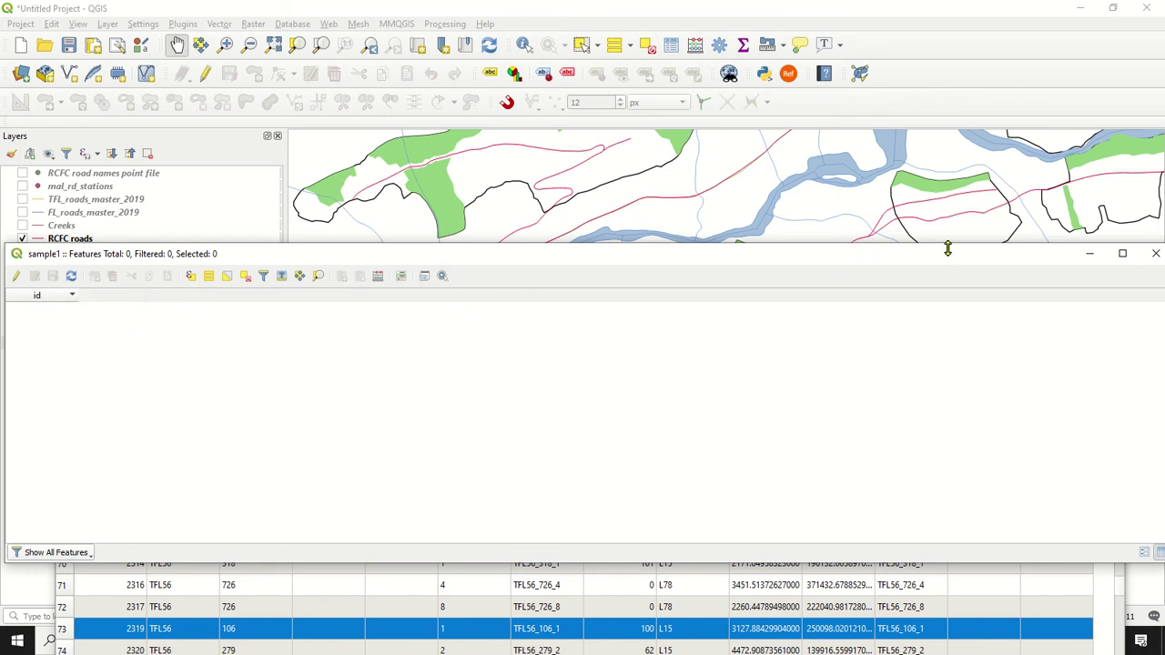
pyautogui.click(1154, 254)
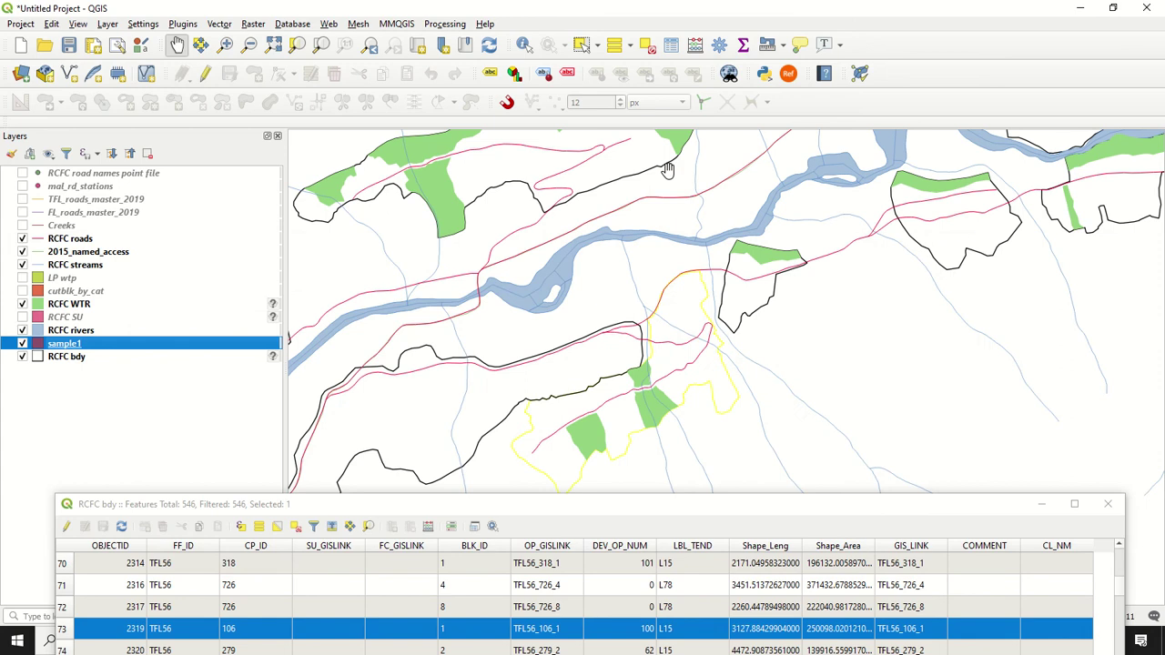
pyautogui.click(648, 46)
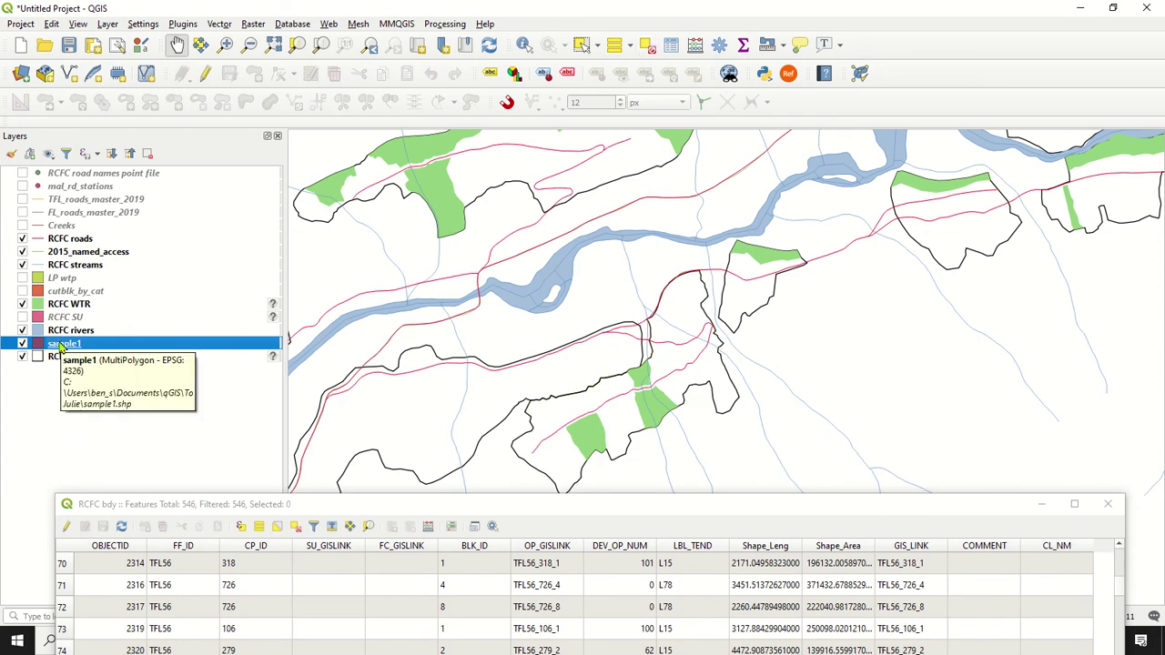
# - Make the sample1 layer editable and copy the block with OBJECTID 2319 from the RCFC bdy layer
pyautogui.click(206, 75)
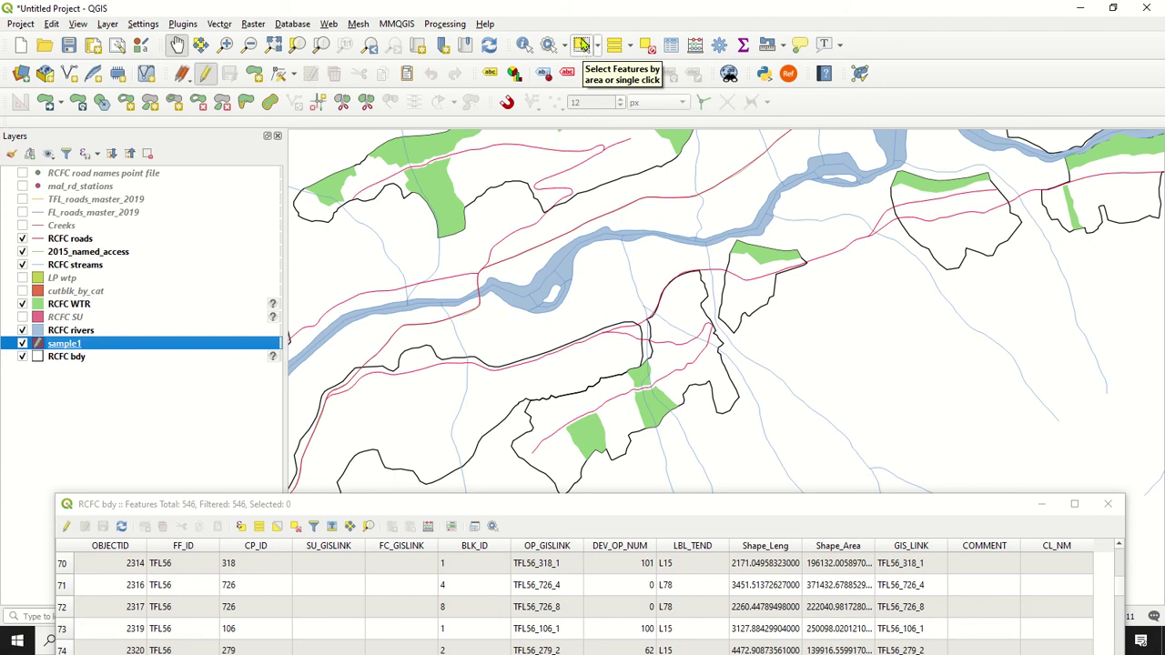
pyautogui.click(581, 45)
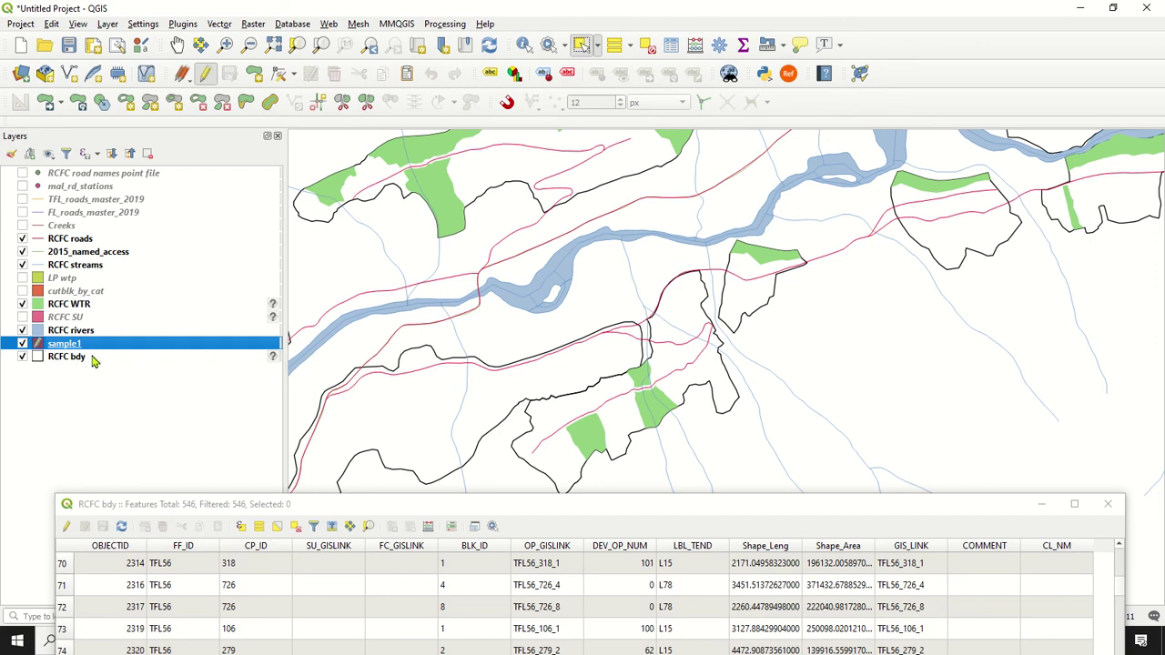
pyautogui.click(89, 359)
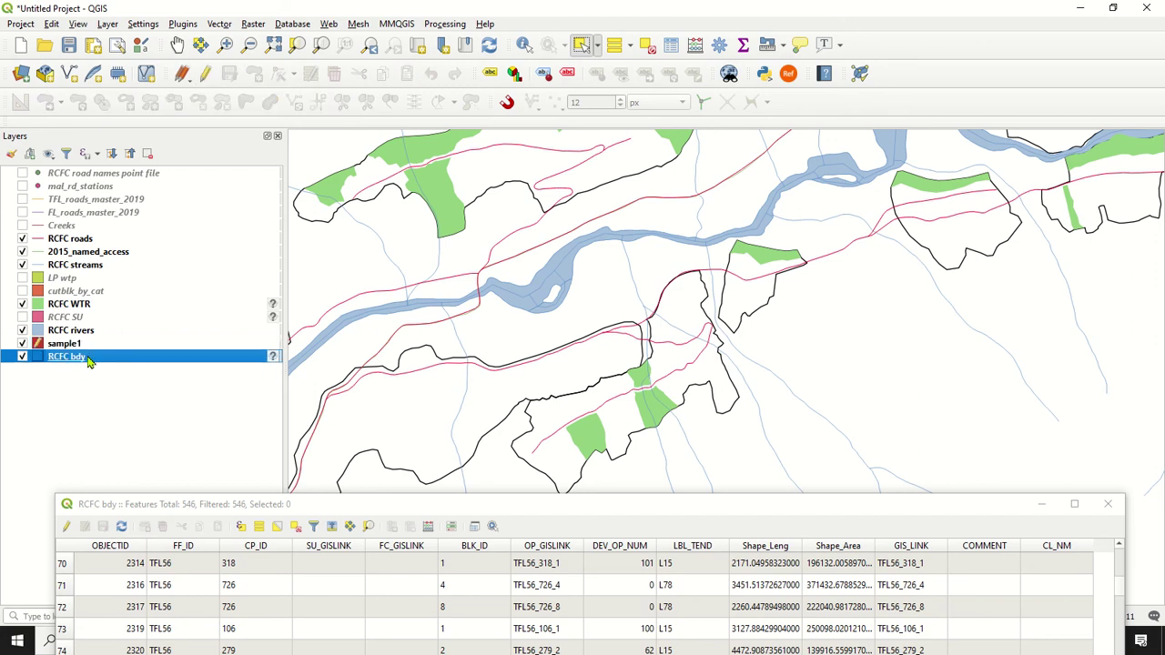
pyautogui.click(630, 435)
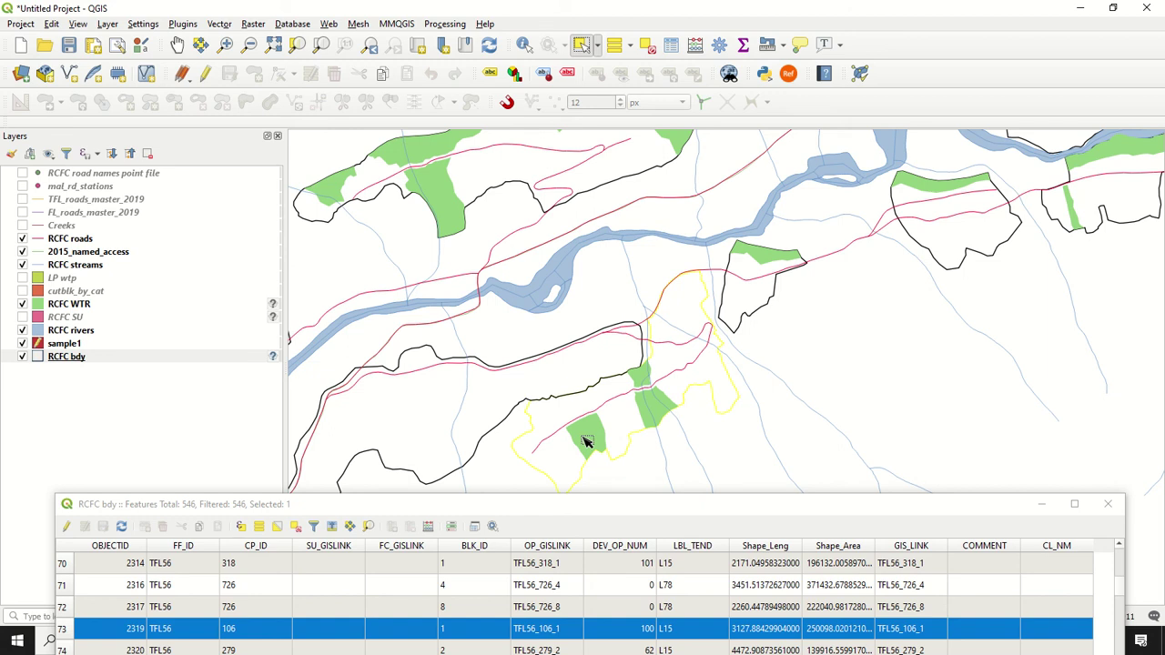
# - Paste the copied block into sample1, using the Inverse of UTM zone 11N + NAD83 to WGS 84 (1) transformation
pyautogui.click(71, 346)
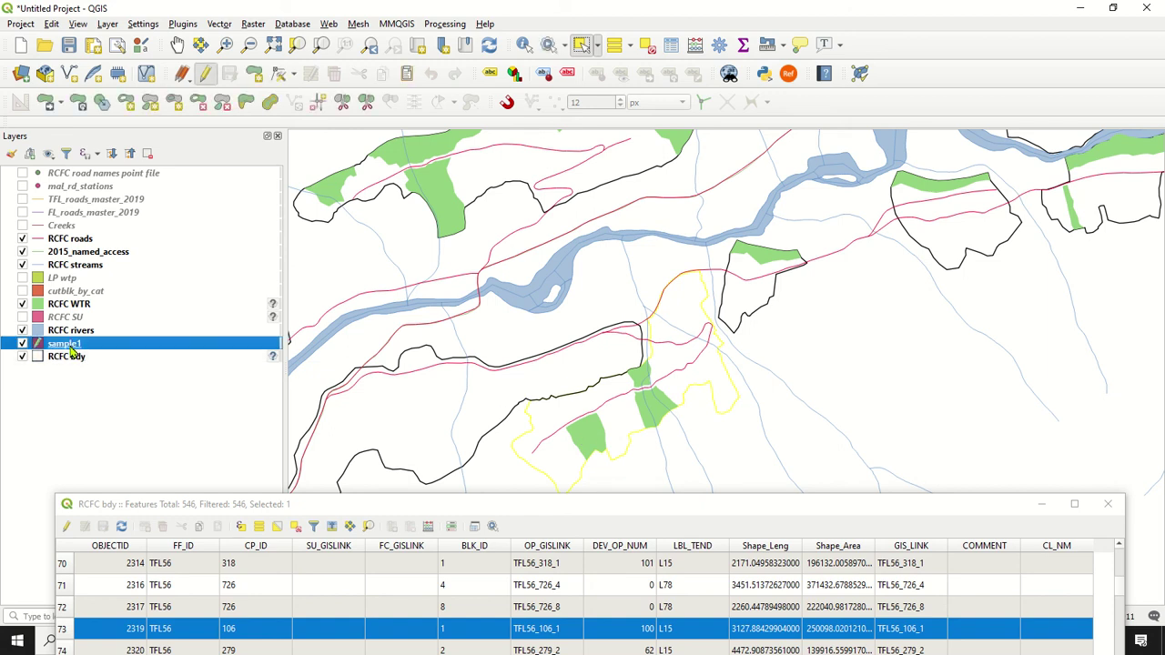
pyautogui.click(554, 407)
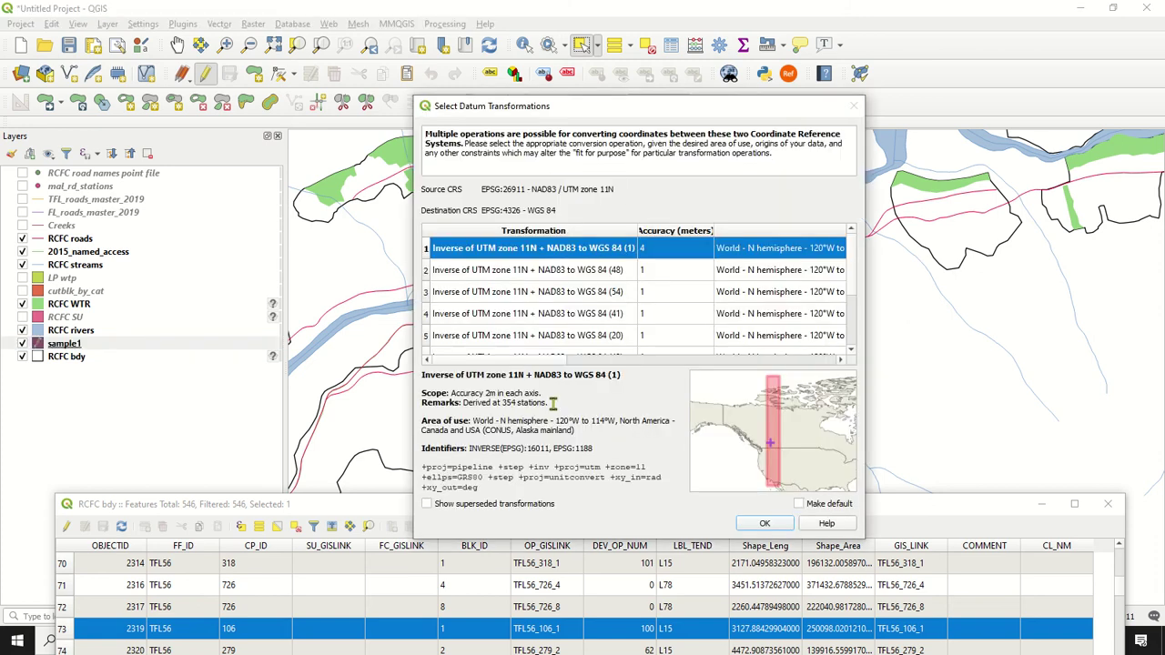
pyautogui.click(764, 524)
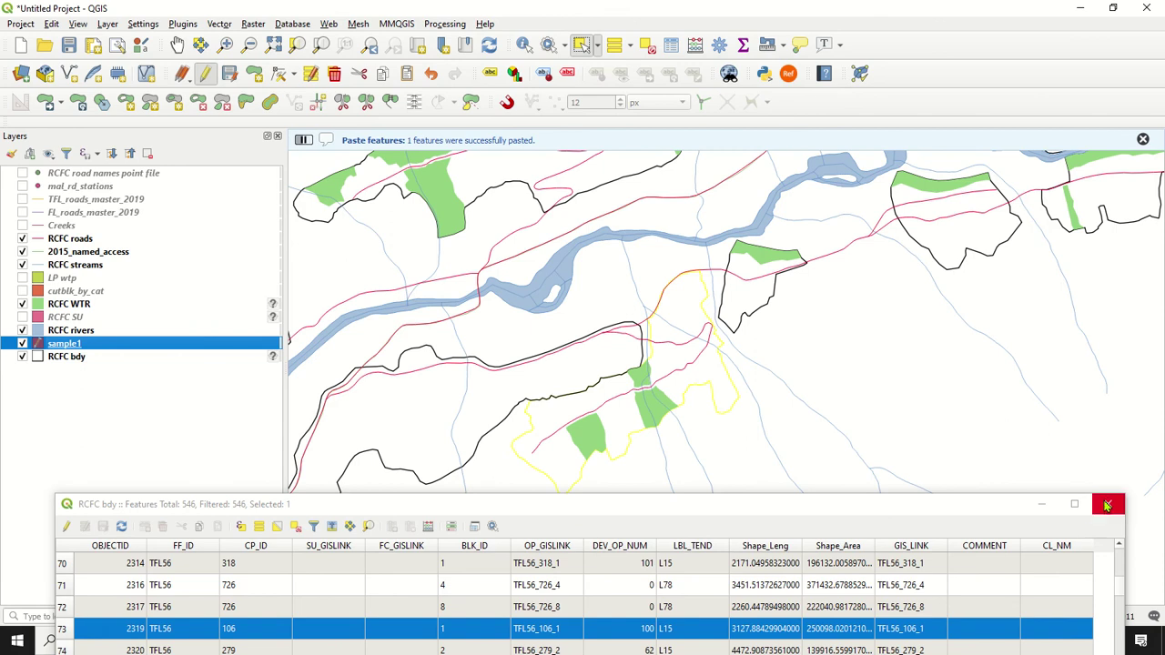
# - Check the pasted record in the sample1 attribute table and view it on the map with its surroundings
pyautogui.rightClick(60, 346)
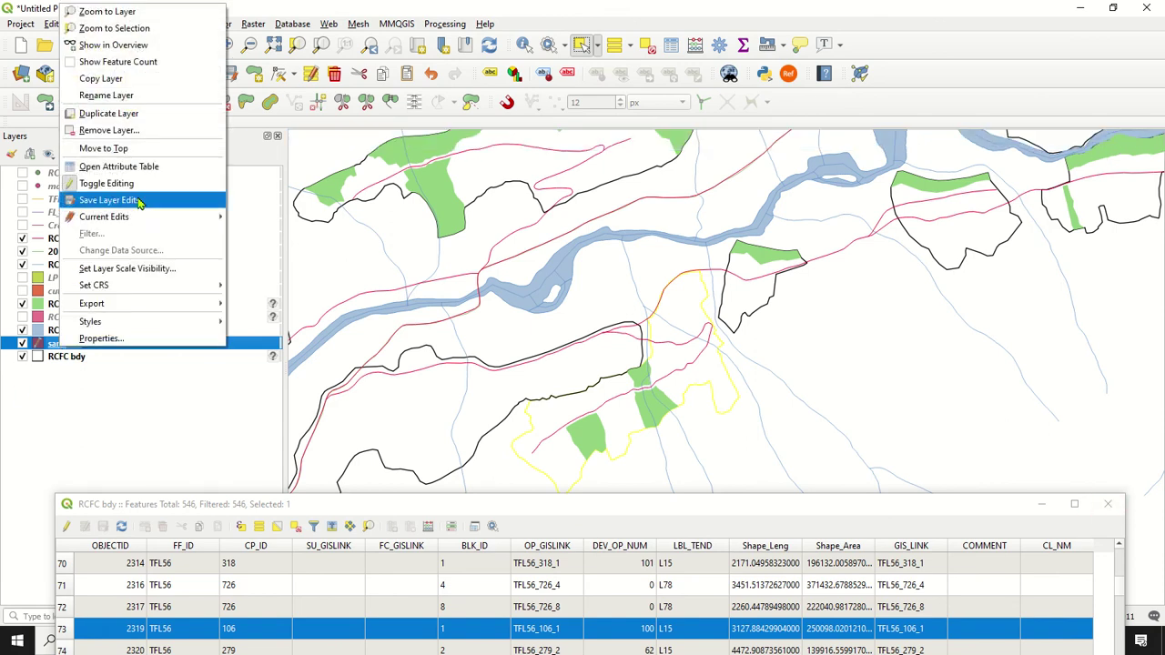
pyautogui.click(151, 176)
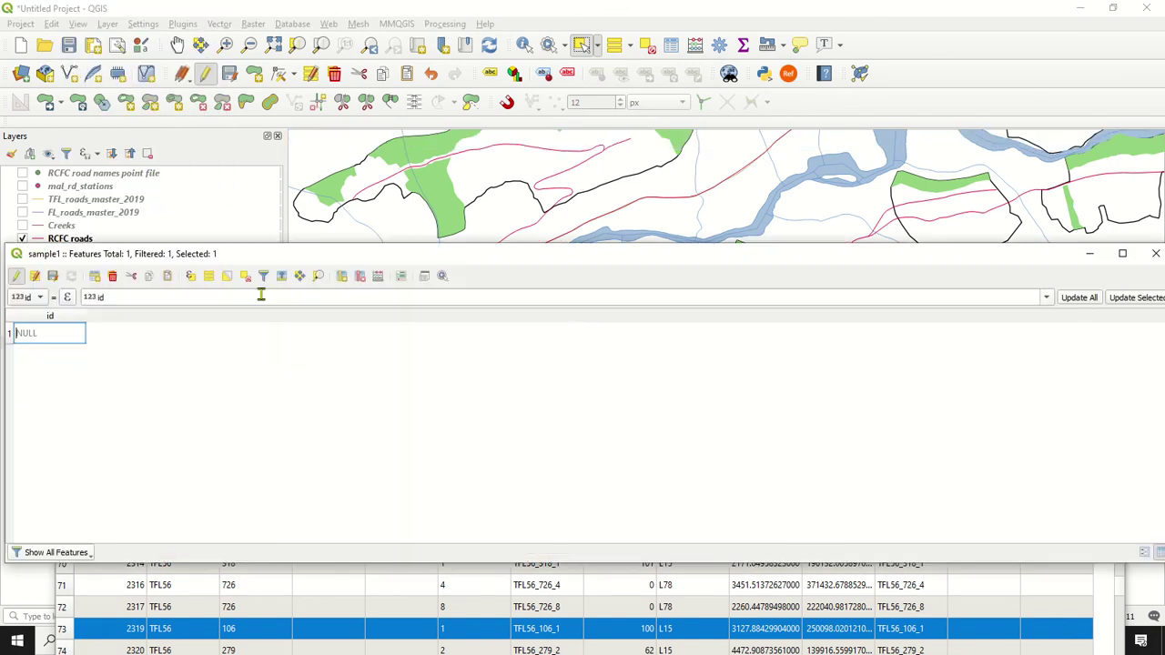
pyautogui.moveTo(345, 261); pyautogui.dragTo(387, 226)
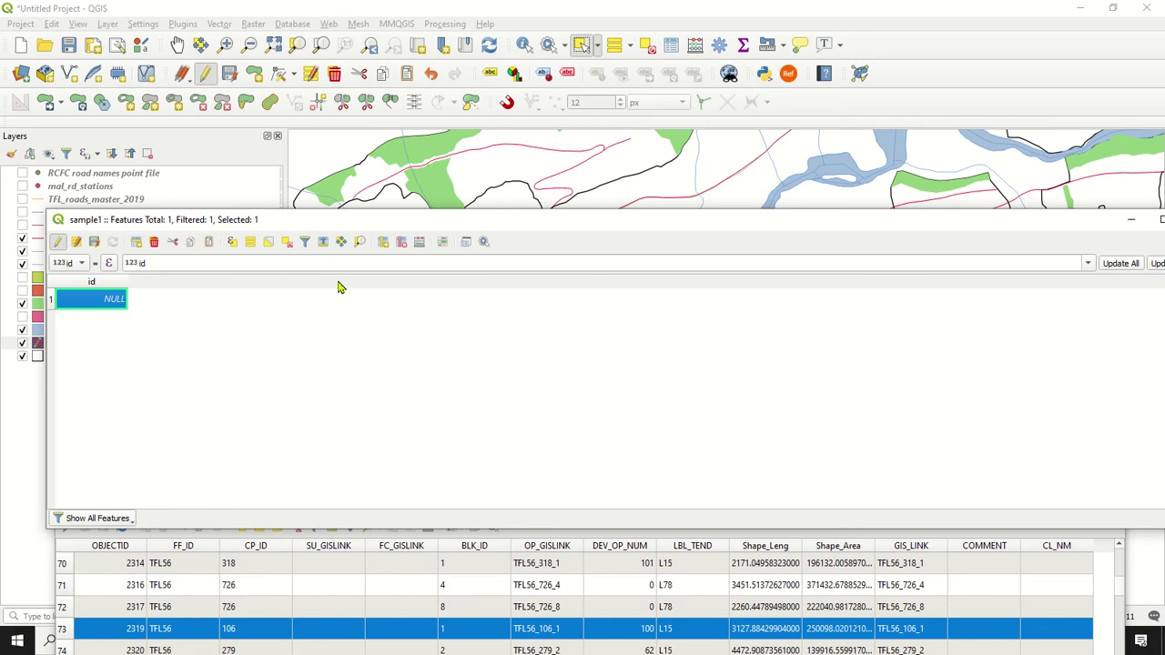
pyautogui.click(359, 241)
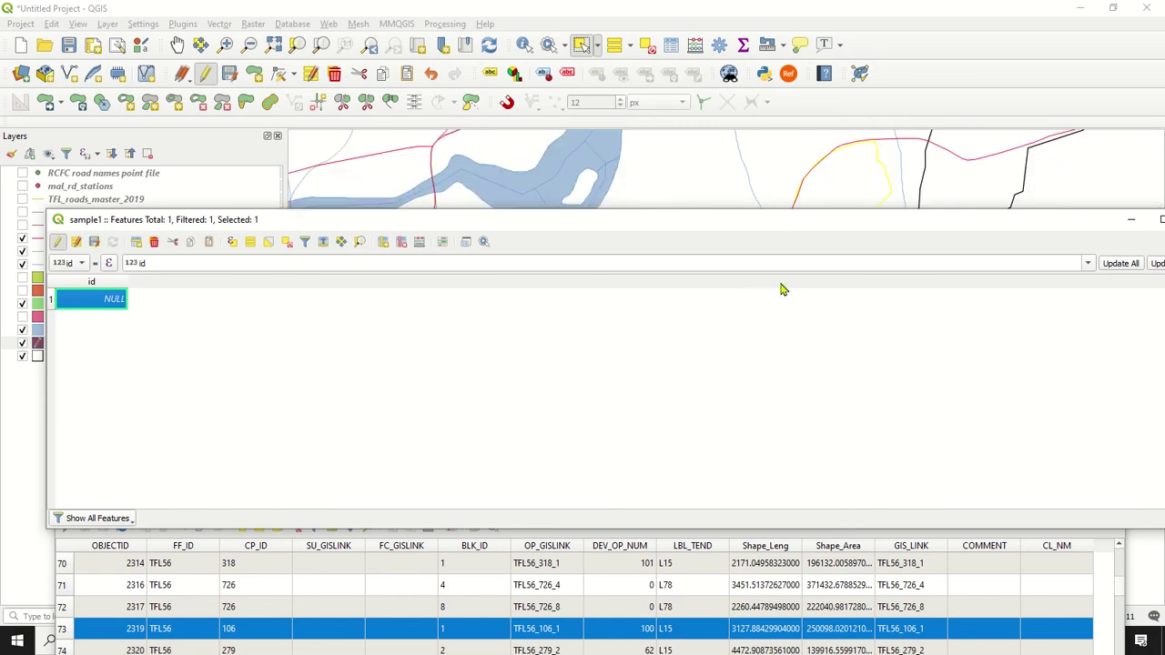
pyautogui.moveTo(781, 220); pyautogui.dragTo(779, 450)
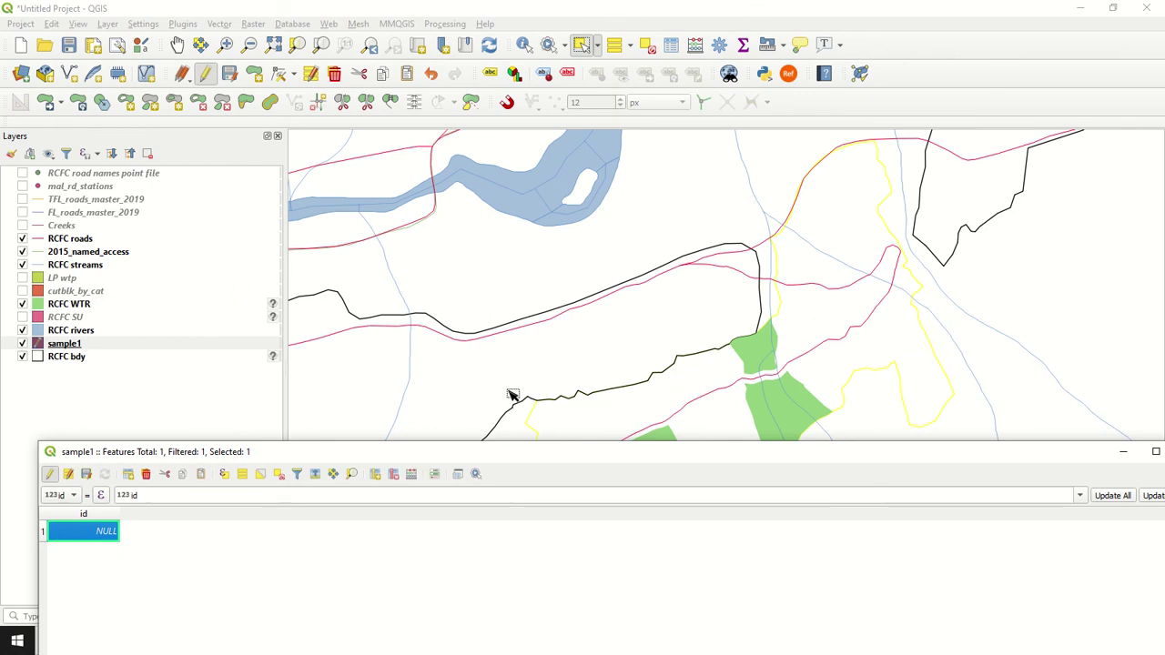
pyautogui.scroll(-5, 591, 391)
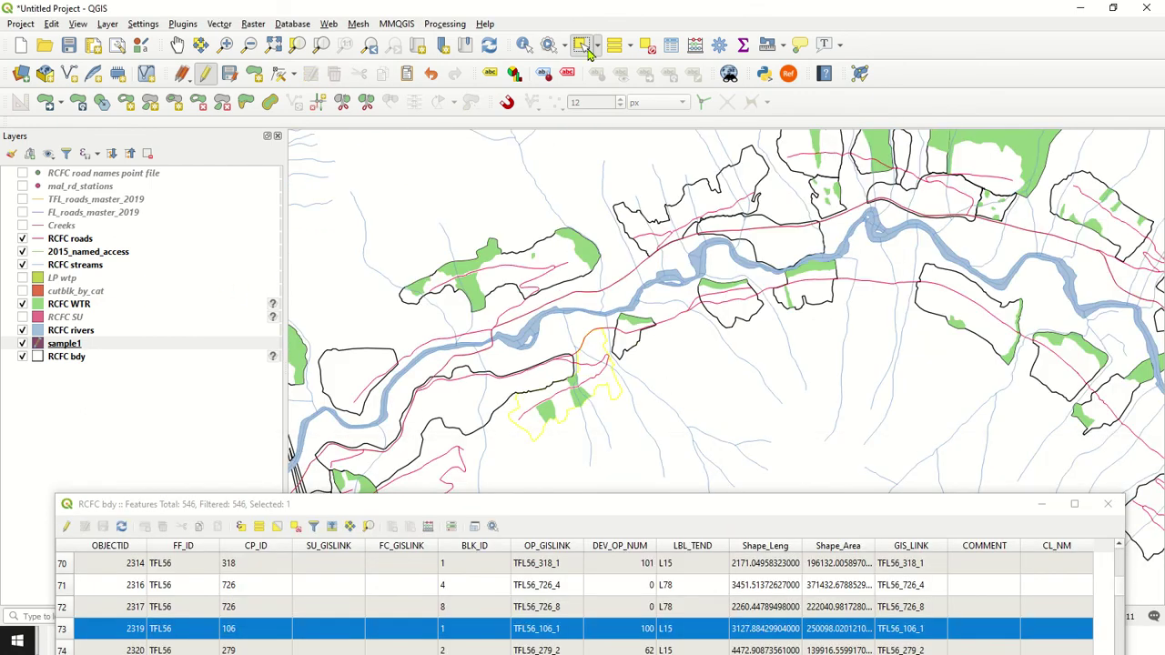
# - Clear the block selection and end the sample1 editing session with its edits saved
pyautogui.click(646, 43)
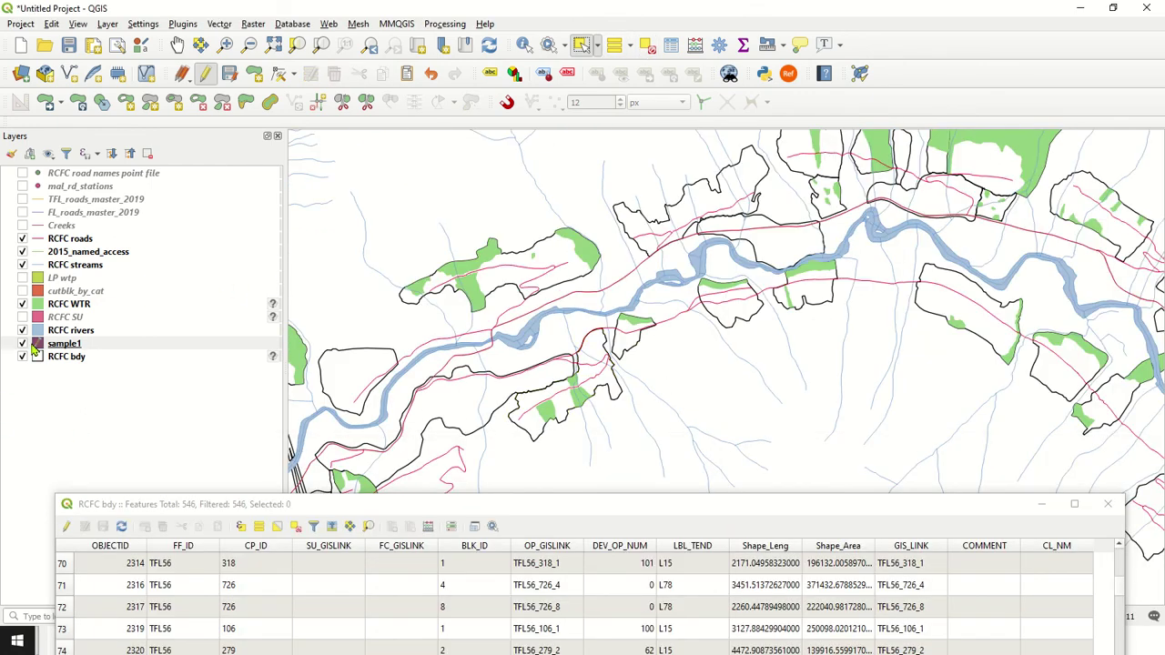
pyautogui.click(52, 347)
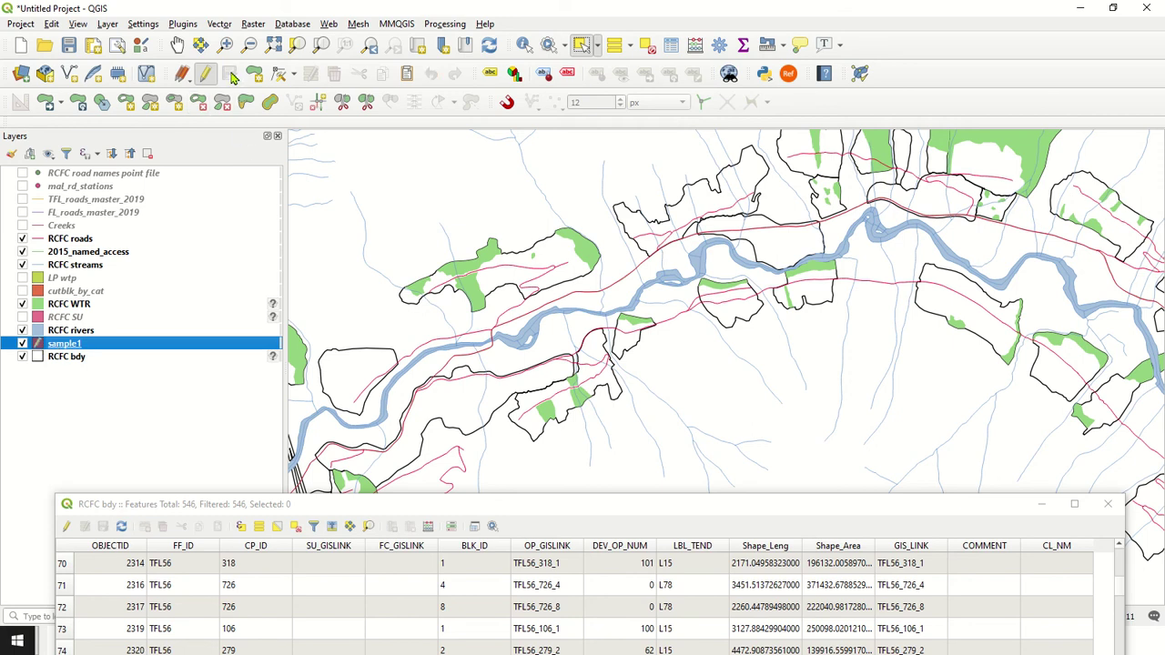
pyautogui.click(205, 77)
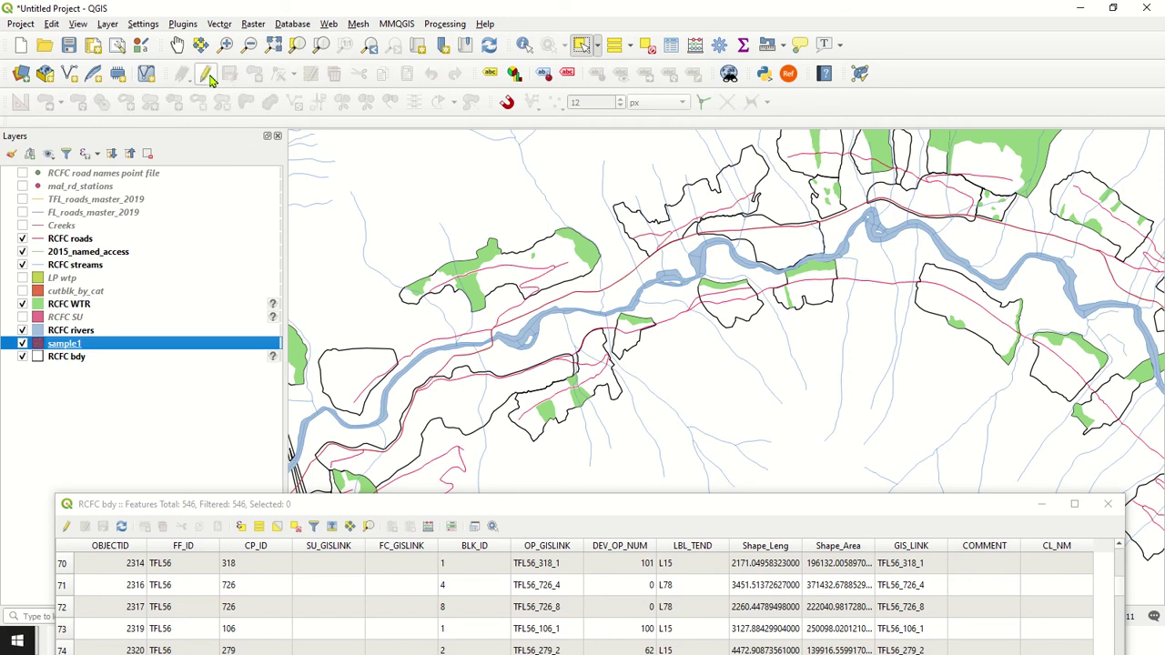
# - Check the fill styling of sample1 and look over the wider map for its pasted block
pyautogui.rightClick(39, 346)
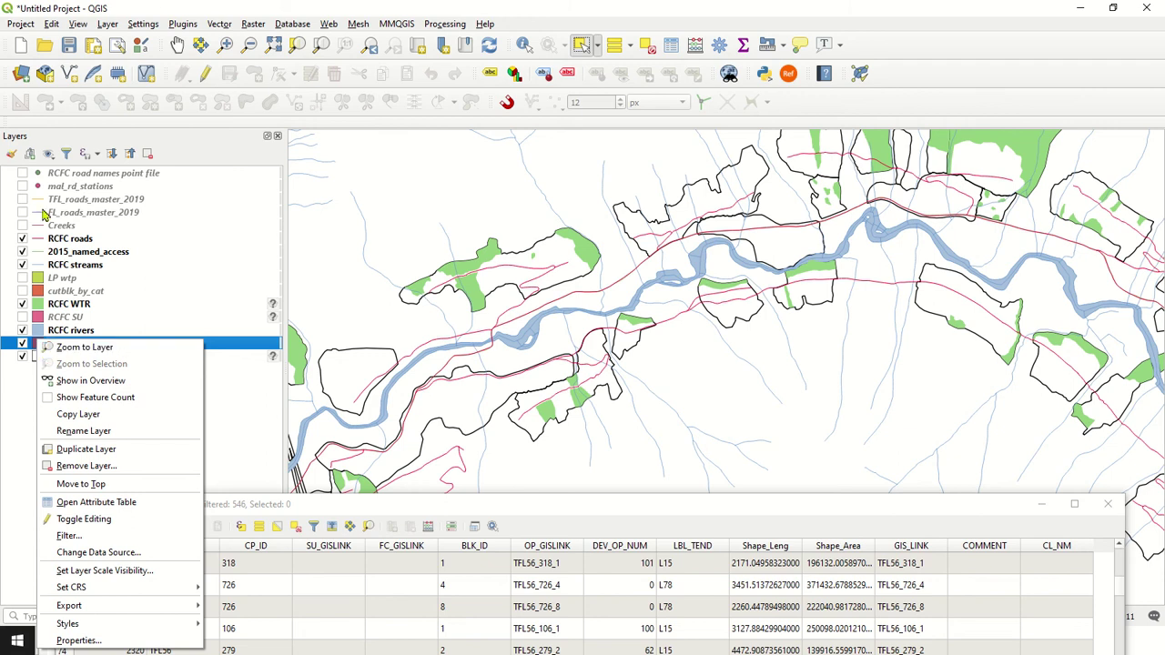
pyautogui.click(13, 157)
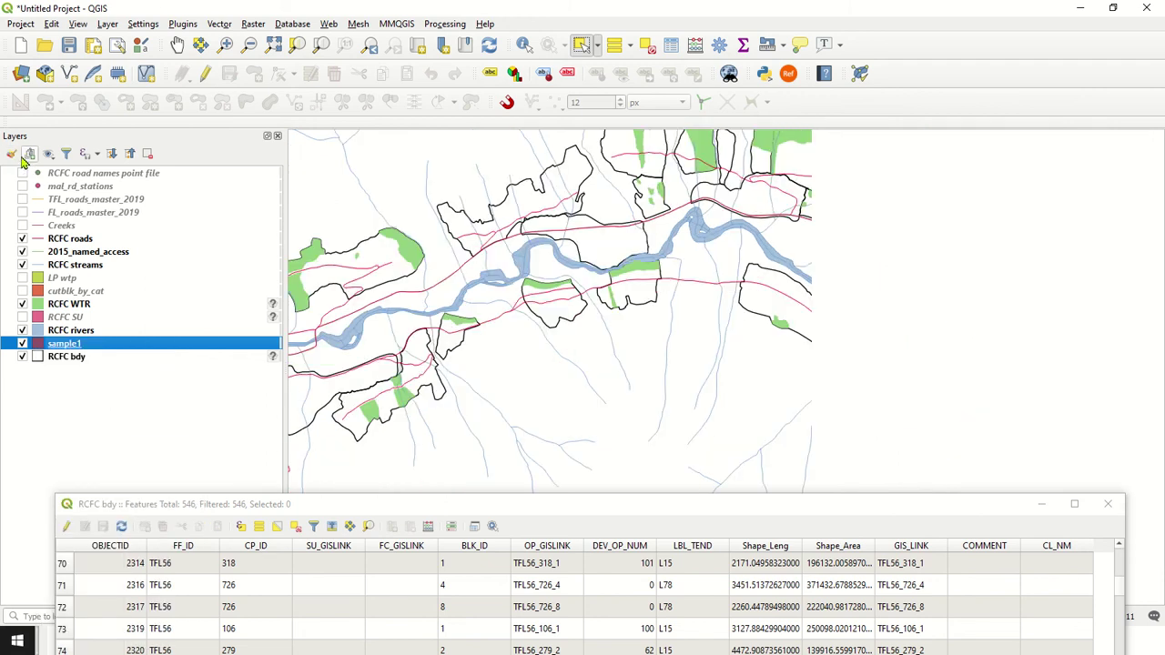
pyautogui.click(13, 156)
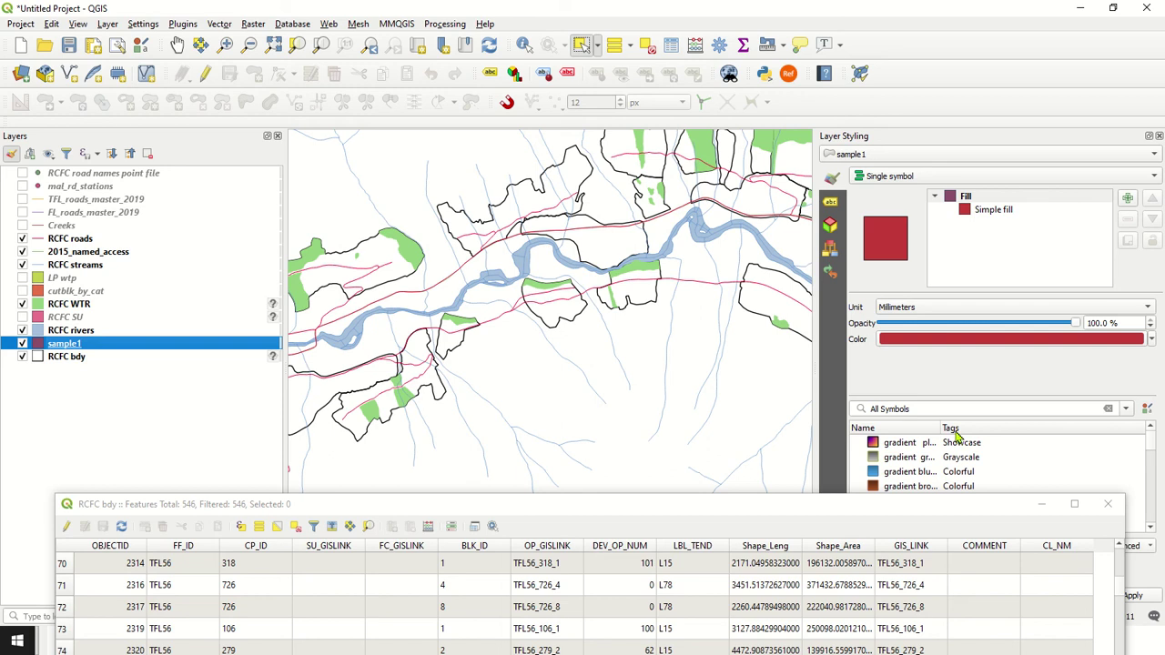
pyautogui.moveTo(942, 503); pyautogui.dragTo(551, 464)
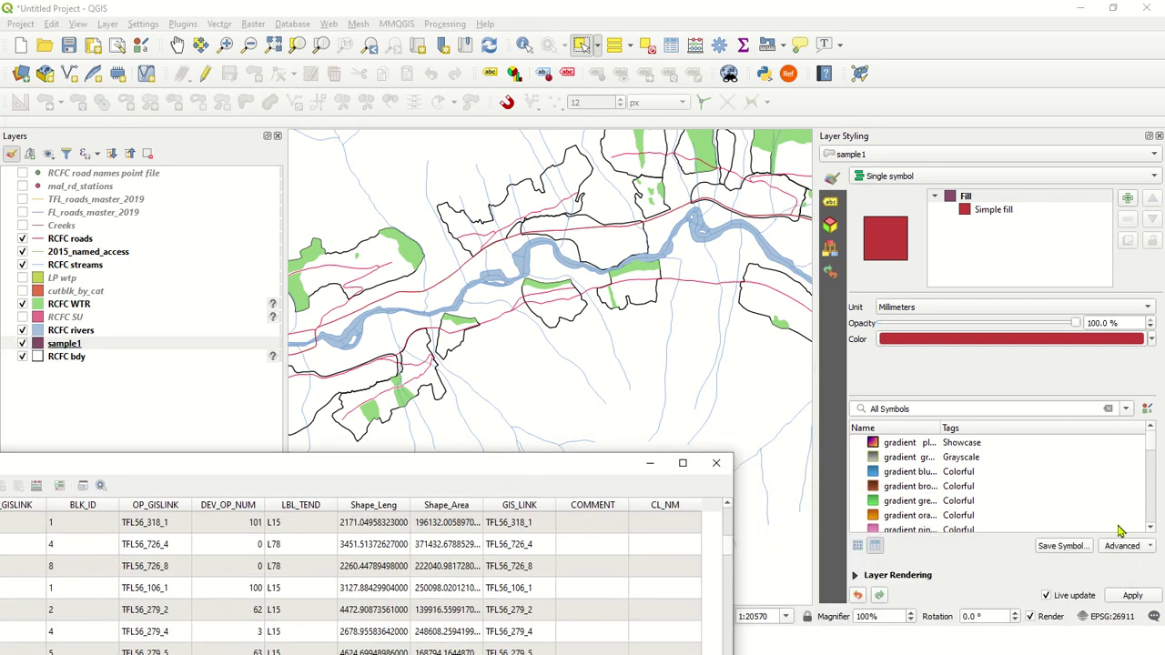
pyautogui.click(1159, 135)
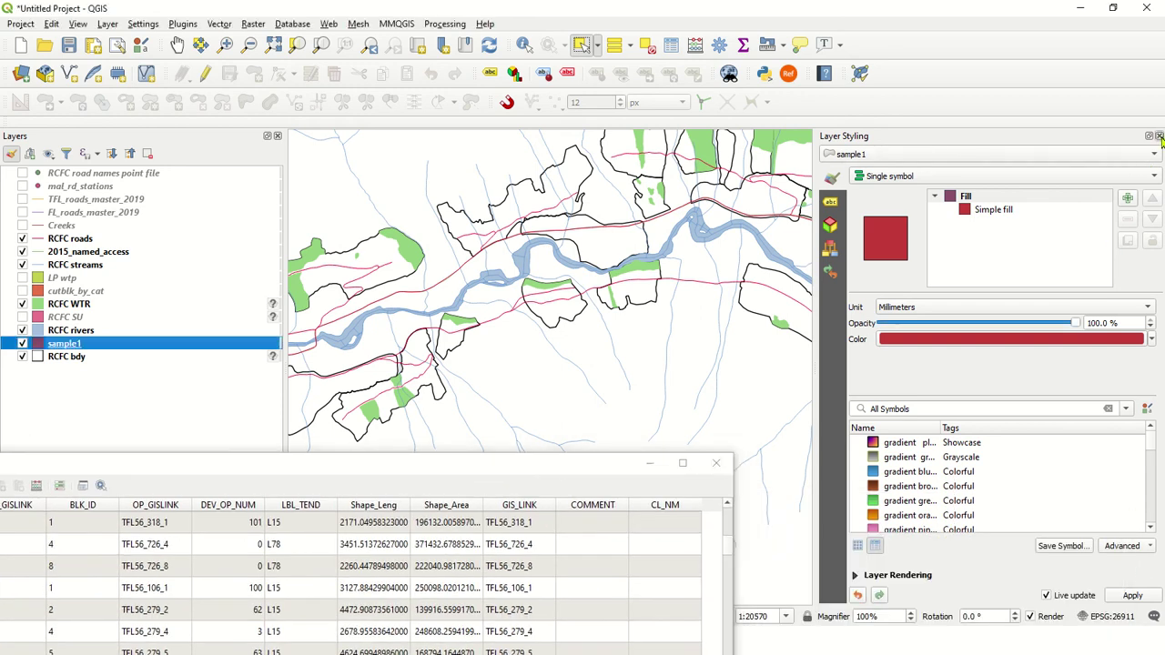
pyautogui.scroll(-6, 732, 404)
pyautogui.scroll(2, 739, 406)
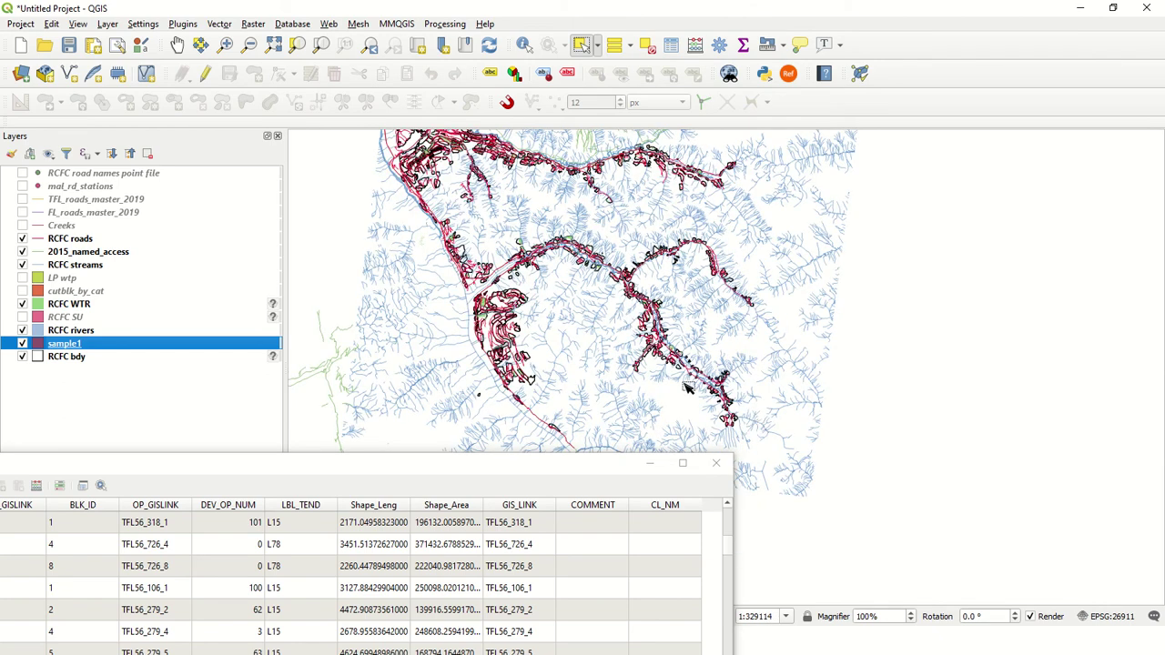
pyautogui.scroll(2, 586, 310)
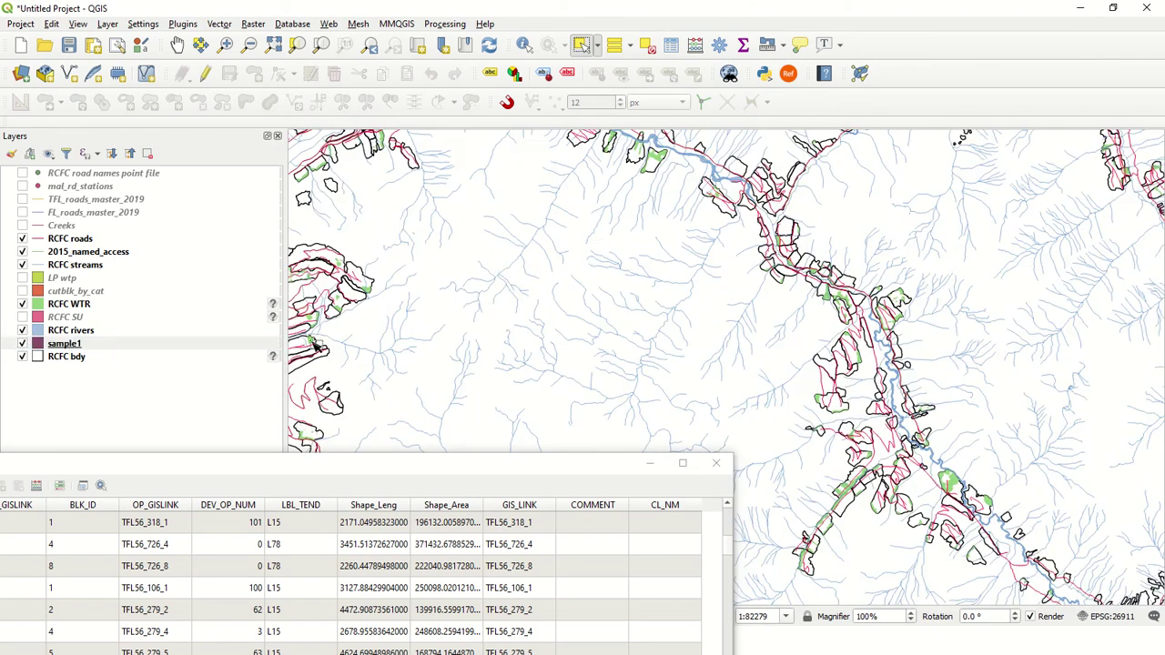
# - Reposition and narrow the RCFC bdy table to uncover the layer list, and remove the sample1 layer from the project
pyautogui.click(405, 470)
pyautogui.moveTo(405, 466); pyautogui.dragTo(793, 315)
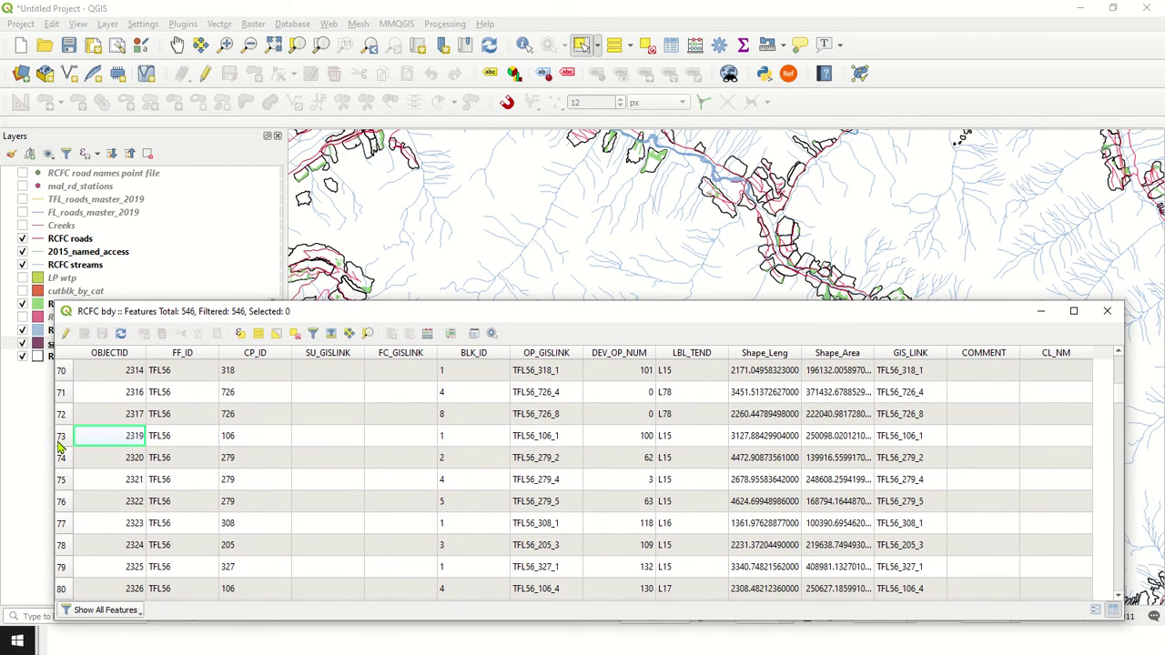
pyautogui.moveTo(54, 439); pyautogui.dragTo(310, 439)
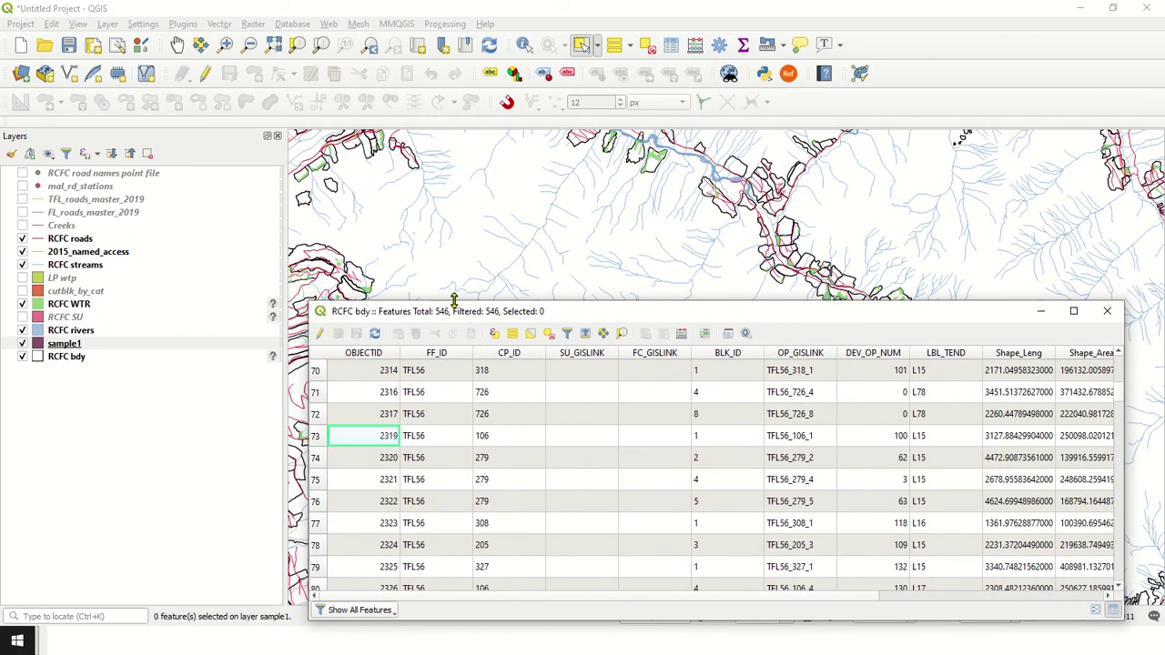
pyautogui.moveTo(456, 315); pyautogui.dragTo(424, 307)
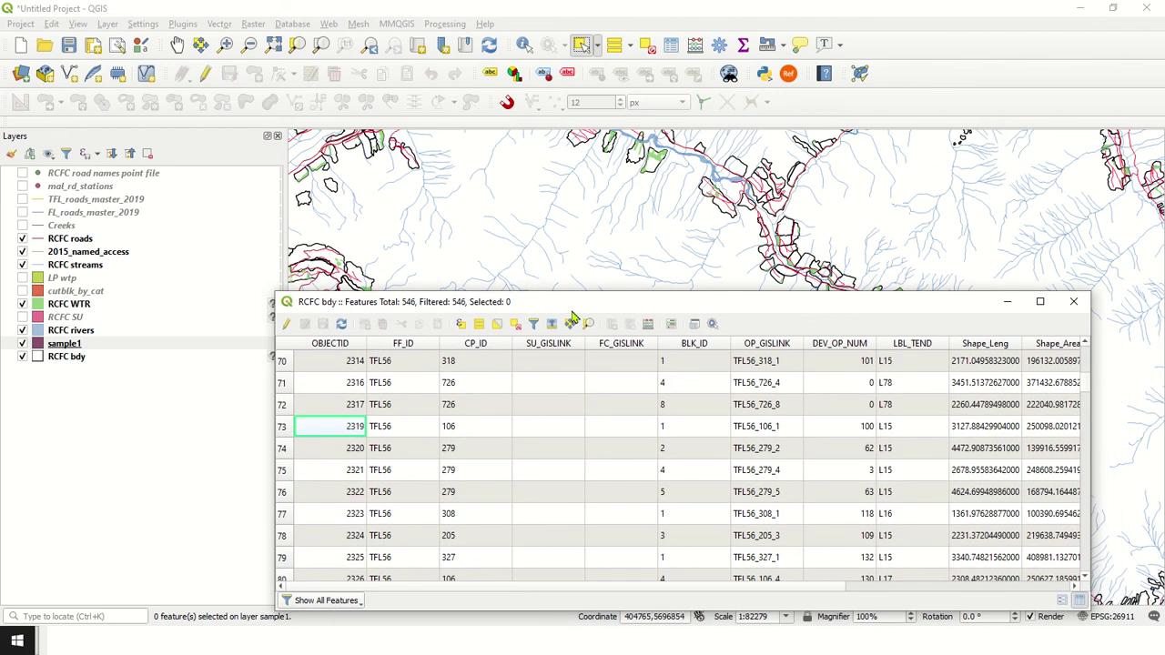
pyautogui.moveTo(577, 313); pyautogui.dragTo(541, 346)
pyautogui.rightClick(59, 344)
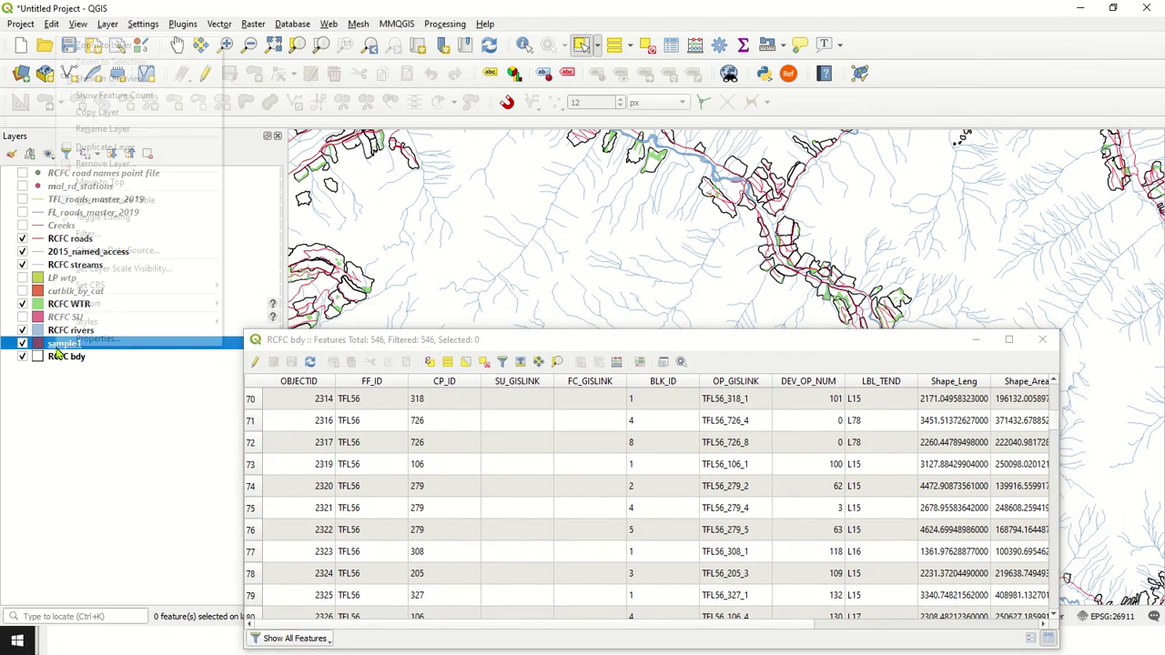
pyautogui.click(118, 164)
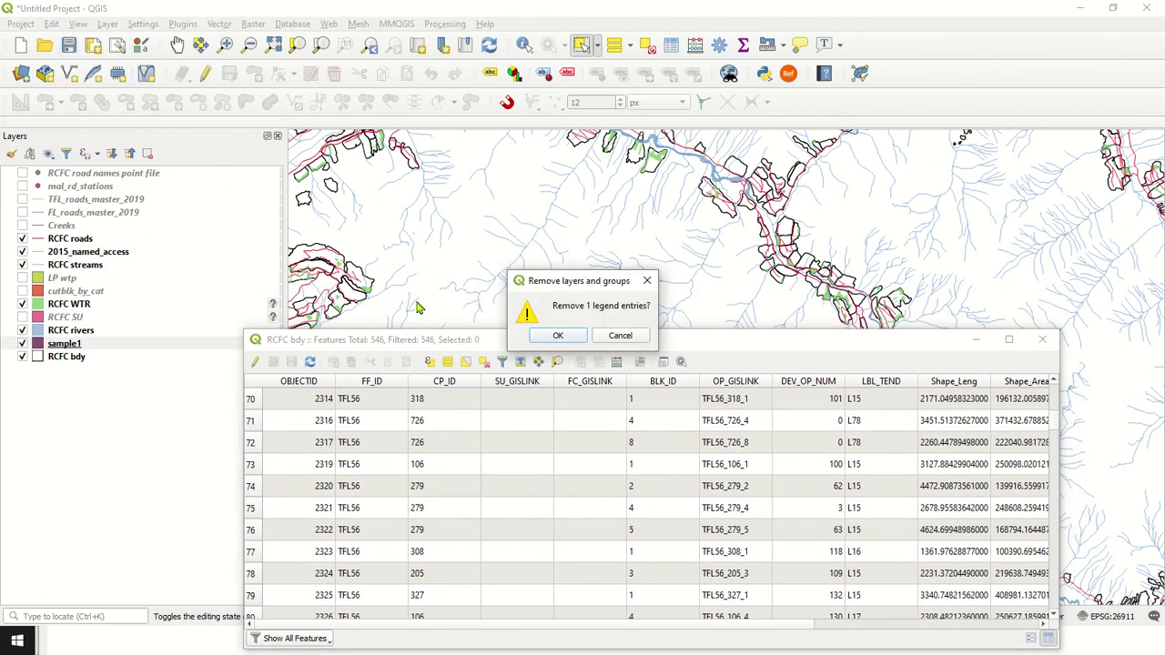
pyautogui.click(555, 336)
# - Select the record with OBJECTID 2319 in the RCFC bdy table again and zoom the map to that block
pyautogui.moveTo(554, 341); pyautogui.dragTo(546, 357)
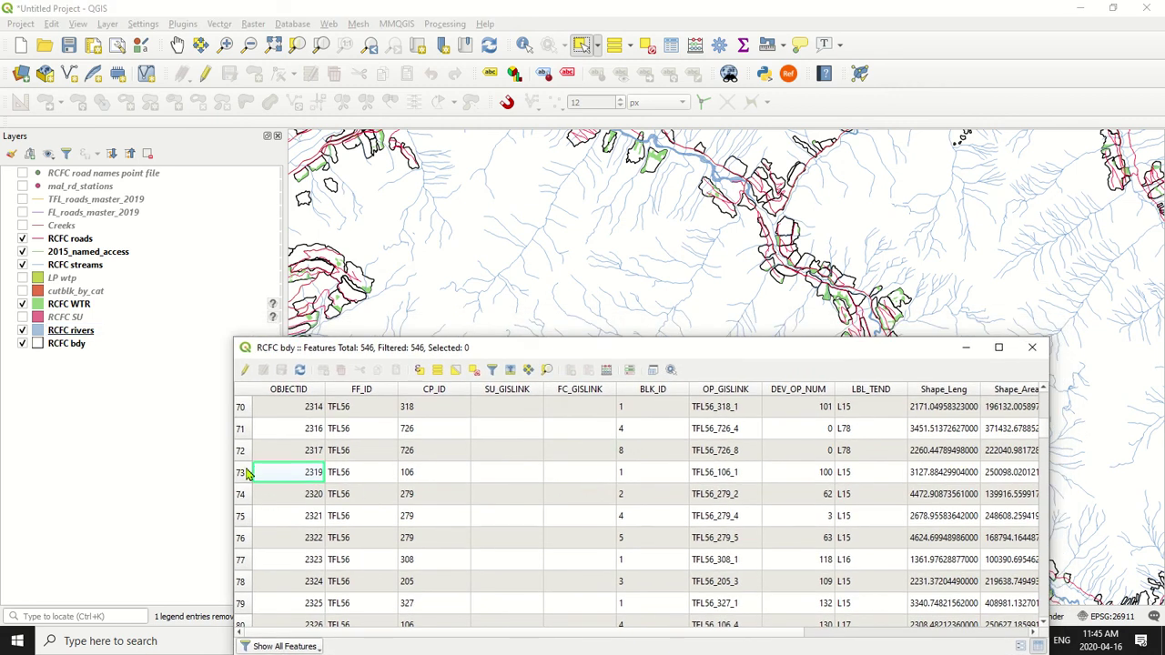
pyautogui.click(241, 472)
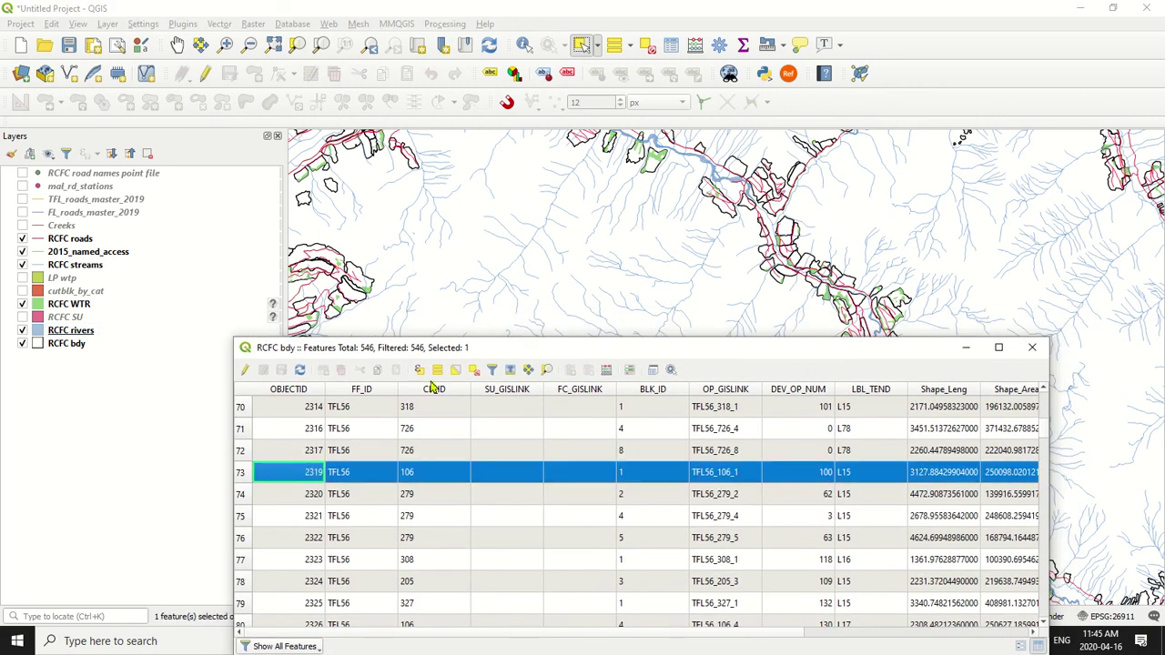
pyautogui.click(546, 369)
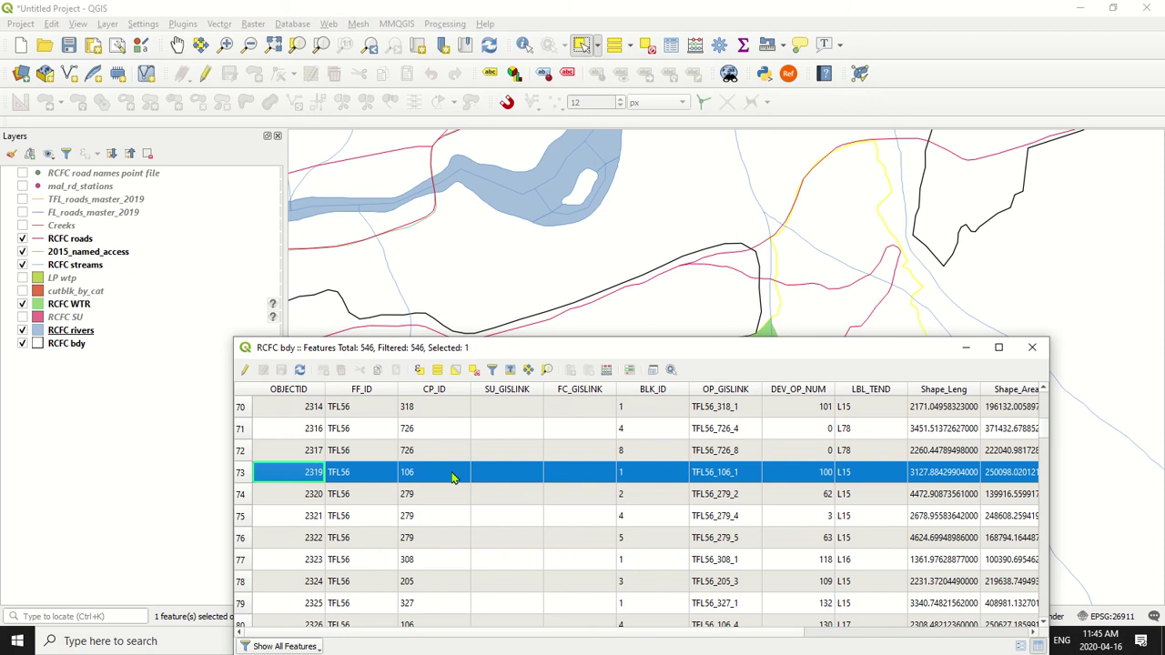
# - Start exporting only the selected RCFC bdy block as an ESRI Shapefile, with the CRS set to EPSG:26911 - NAD83 / UTM zone 11N
pyautogui.rightClick(69, 343)
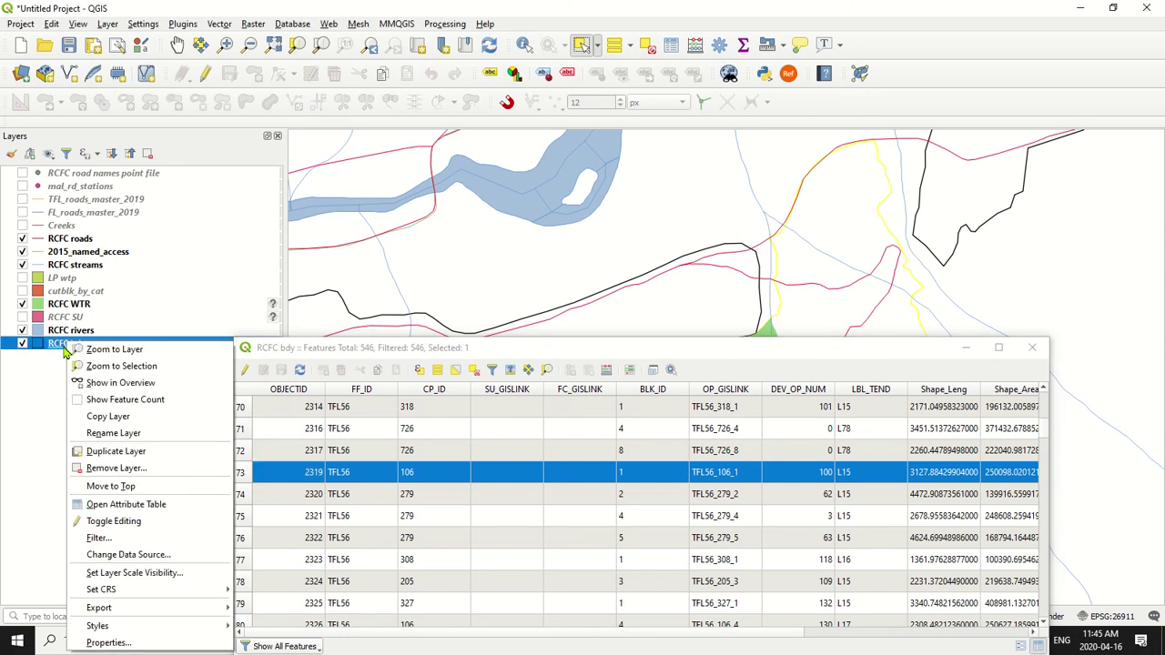
pyautogui.click(52, 370)
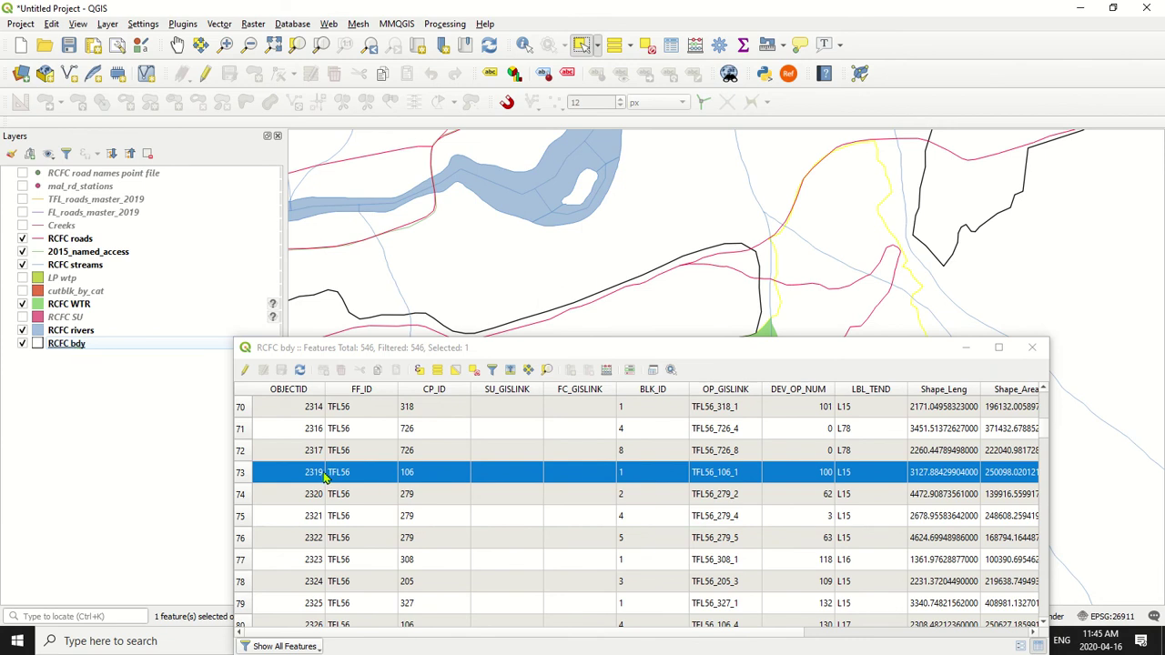
pyautogui.rightClick(68, 344)
pyautogui.moveTo(124, 615)
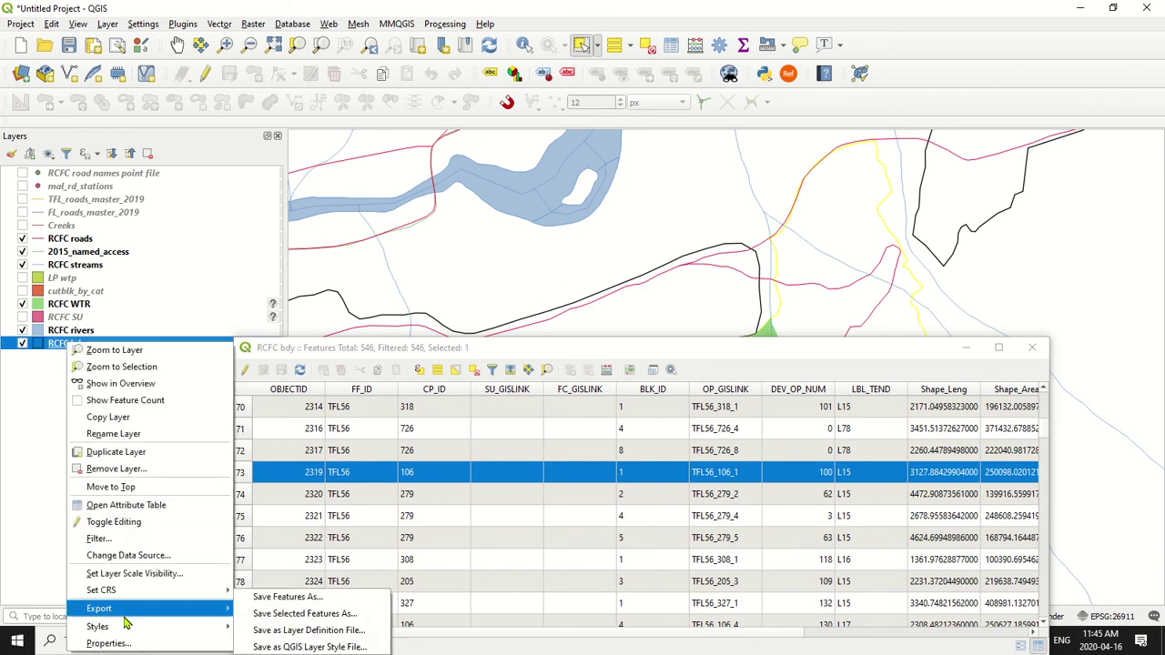
pyautogui.click(269, 615)
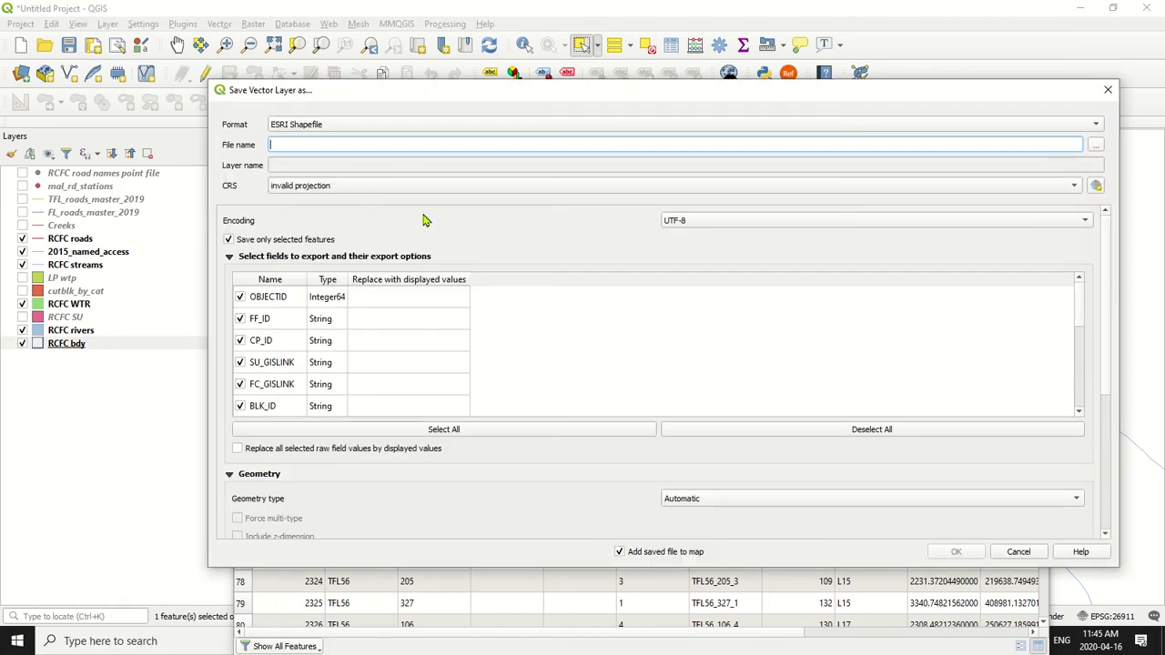
pyautogui.click(372, 187)
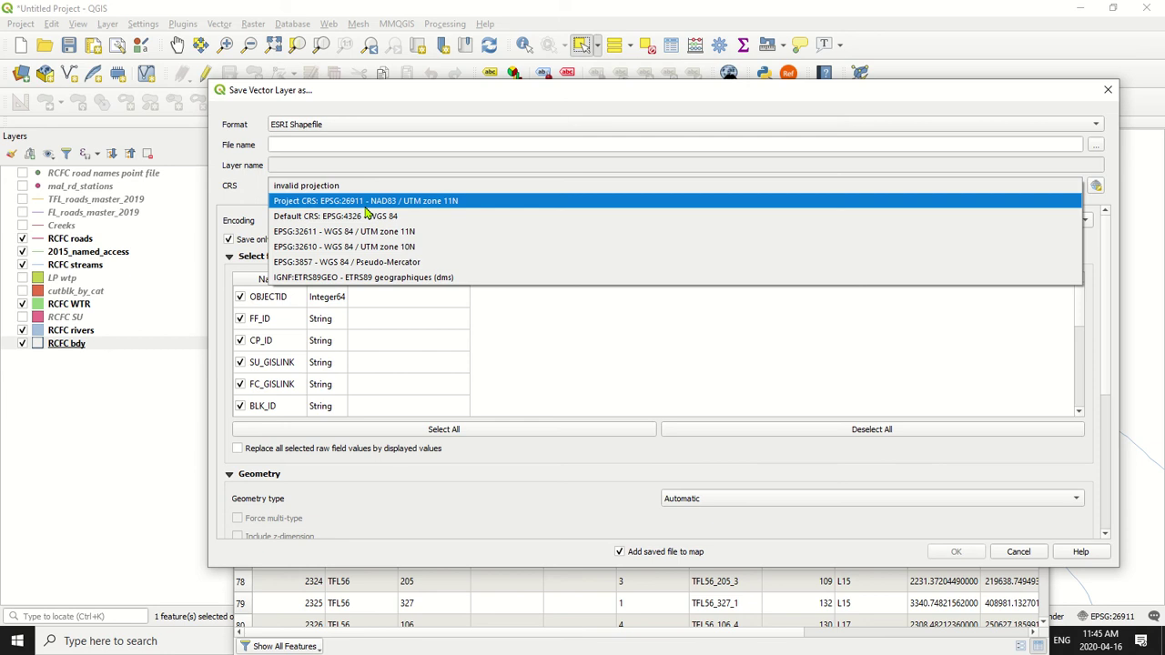
pyautogui.click(364, 206)
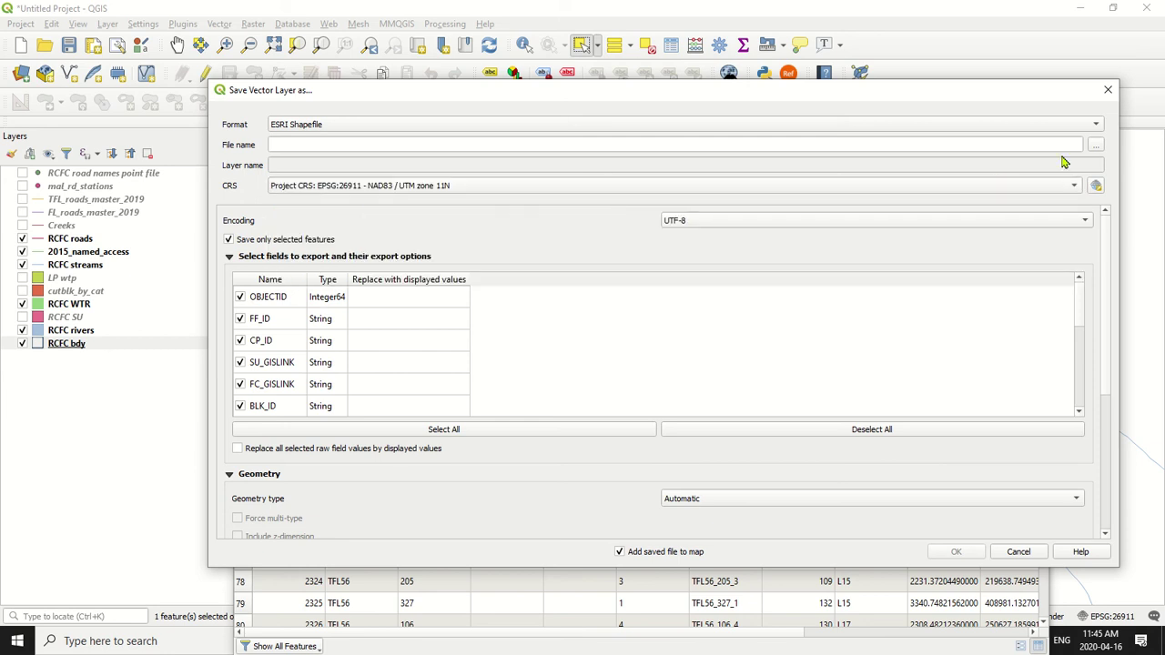
# - Save the export as sample1.shp in the To Julie folder, overwriting the existing file and adding it to the map
pyautogui.click(1095, 145)
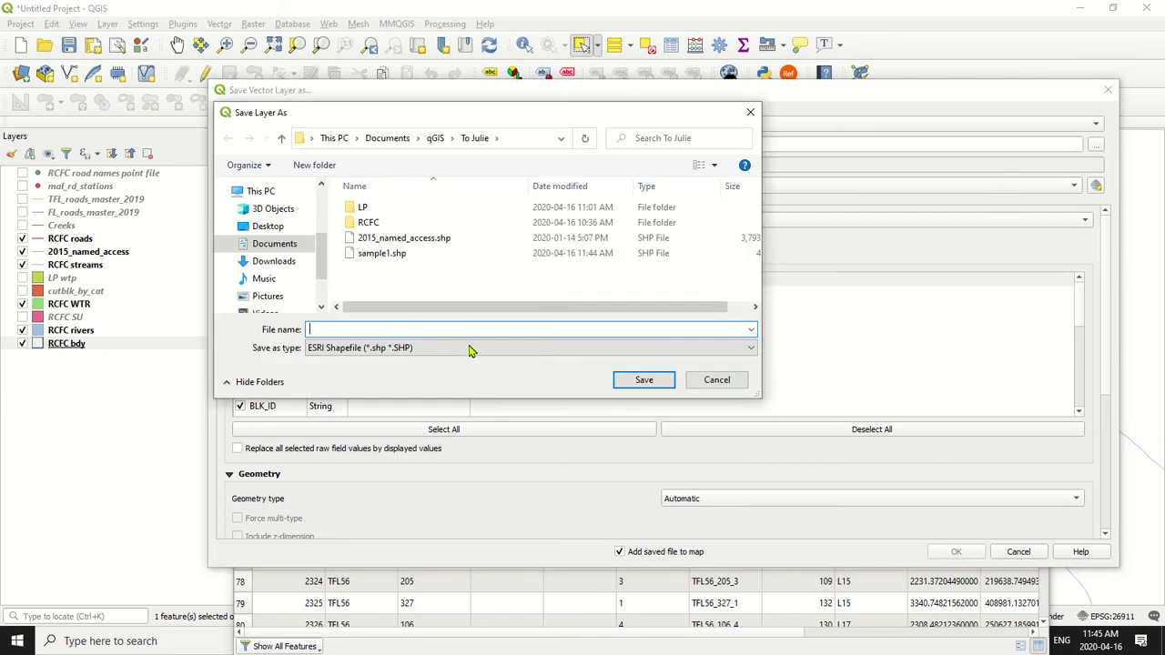
pyautogui.click(391, 254)
pyautogui.click(643, 381)
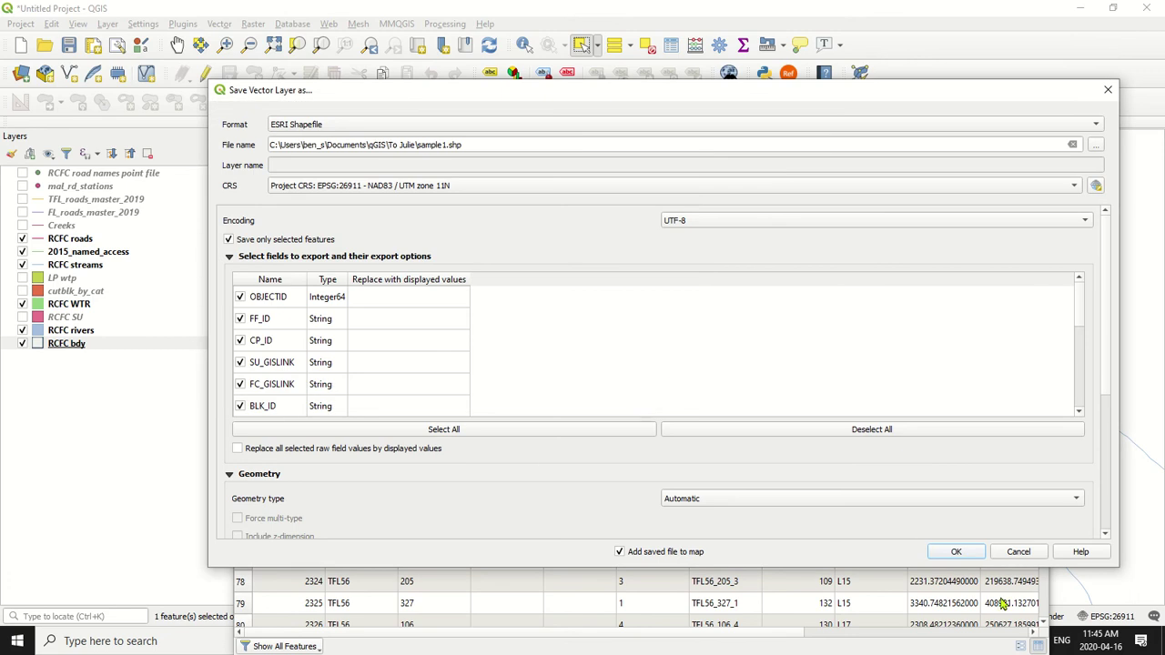
pyautogui.click(953, 552)
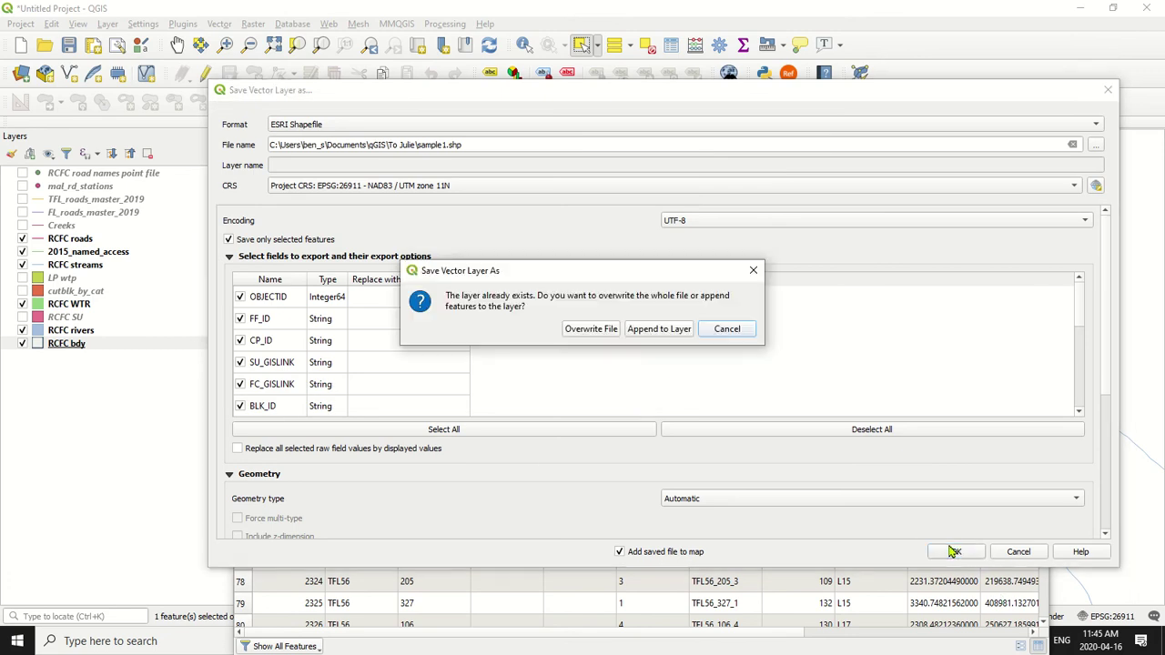
pyautogui.click(593, 330)
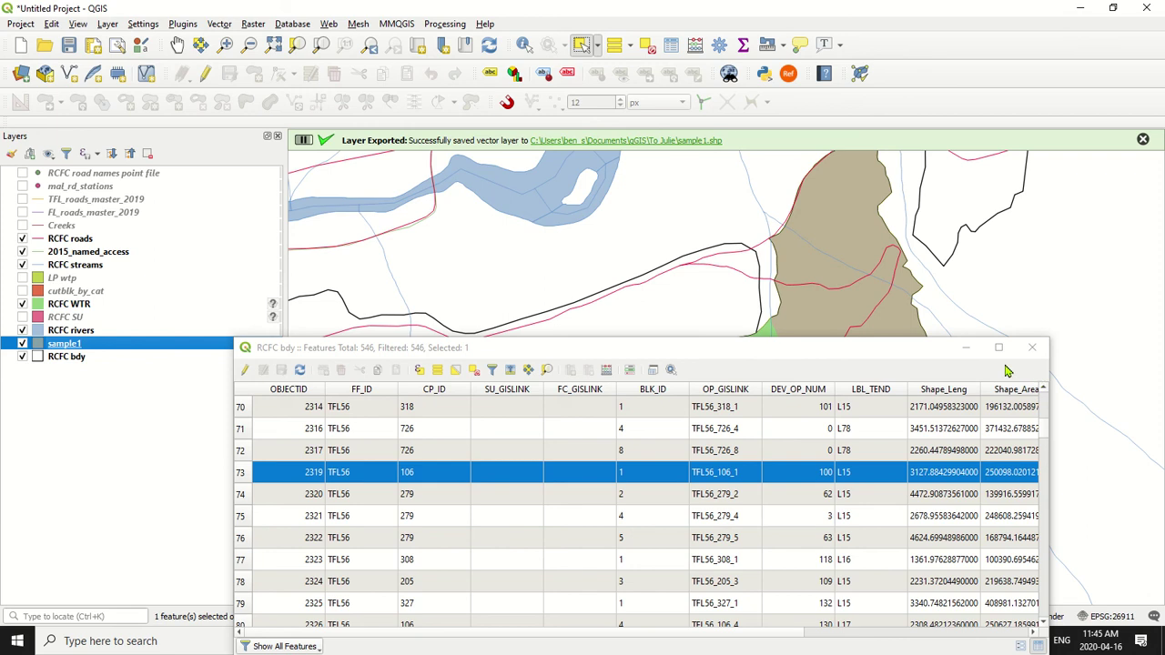
# - Close the RCFC bdy attribute table, check sample1 by switching its visibility off and on, and clear the block selection
pyautogui.click(1032, 348)
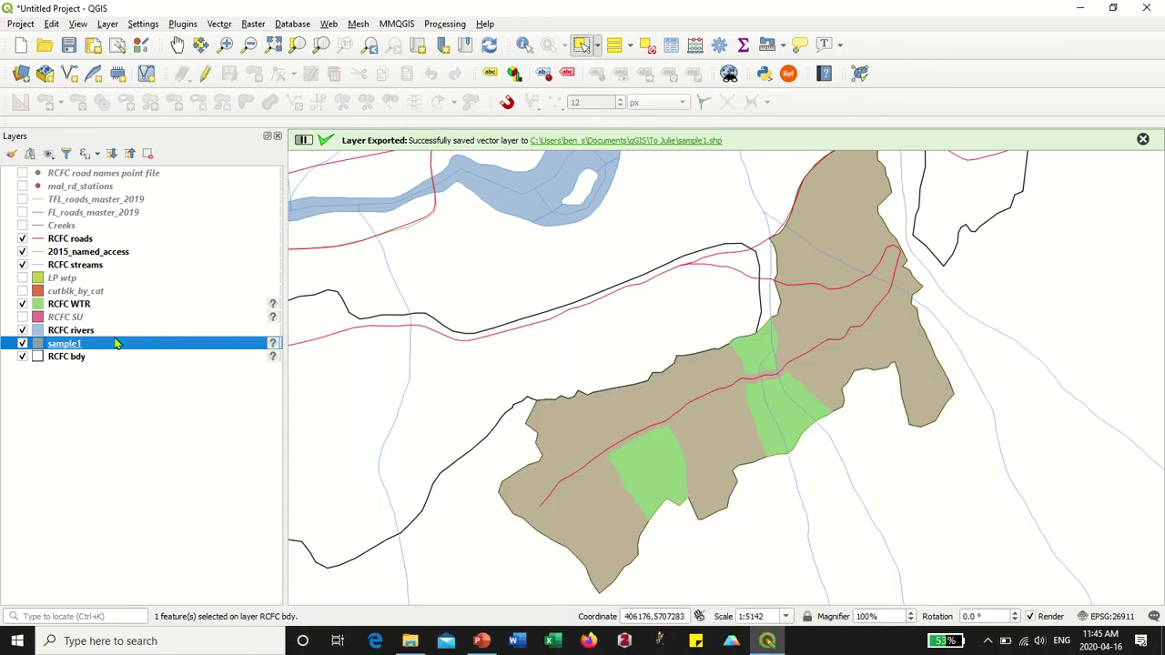
pyautogui.click(23, 343)
pyautogui.click(23, 343)
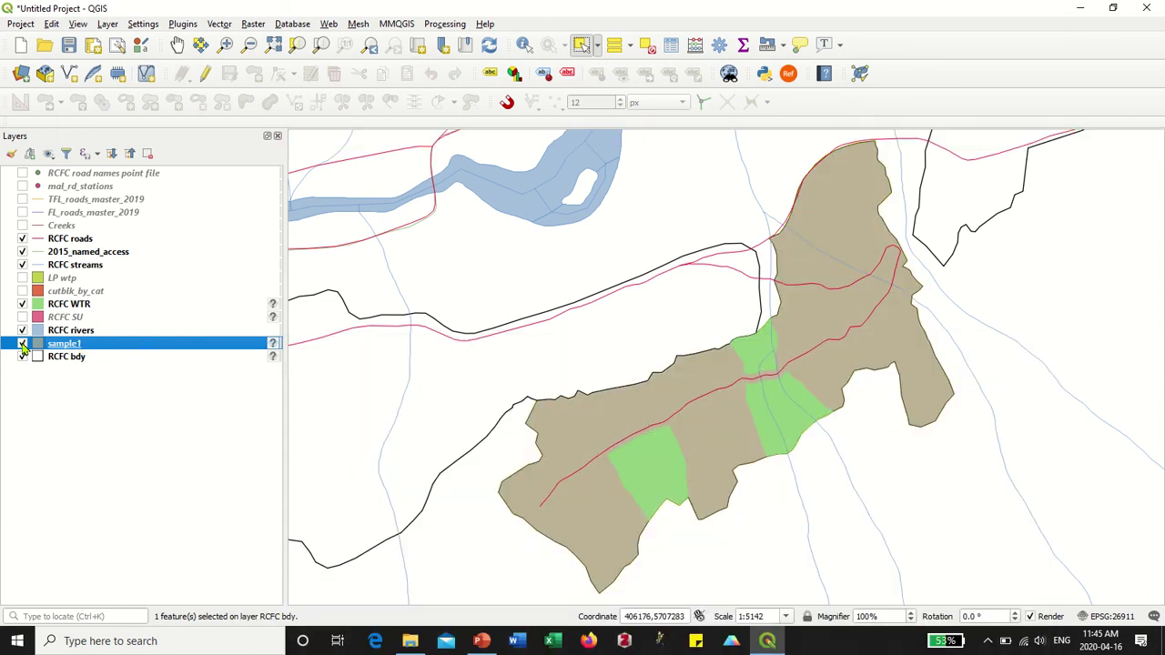
pyautogui.click(652, 50)
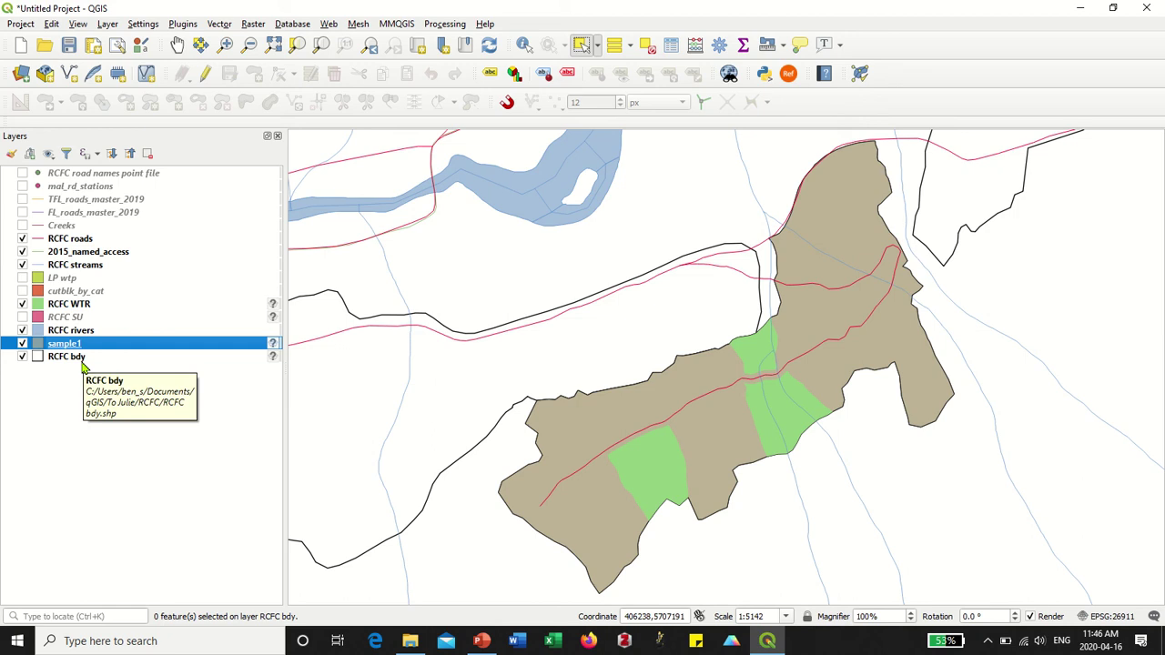
# - Open the sample1 attribute table and examine the exported block's attributes, including OP_GISLINK
pyautogui.rightClick(53, 346)
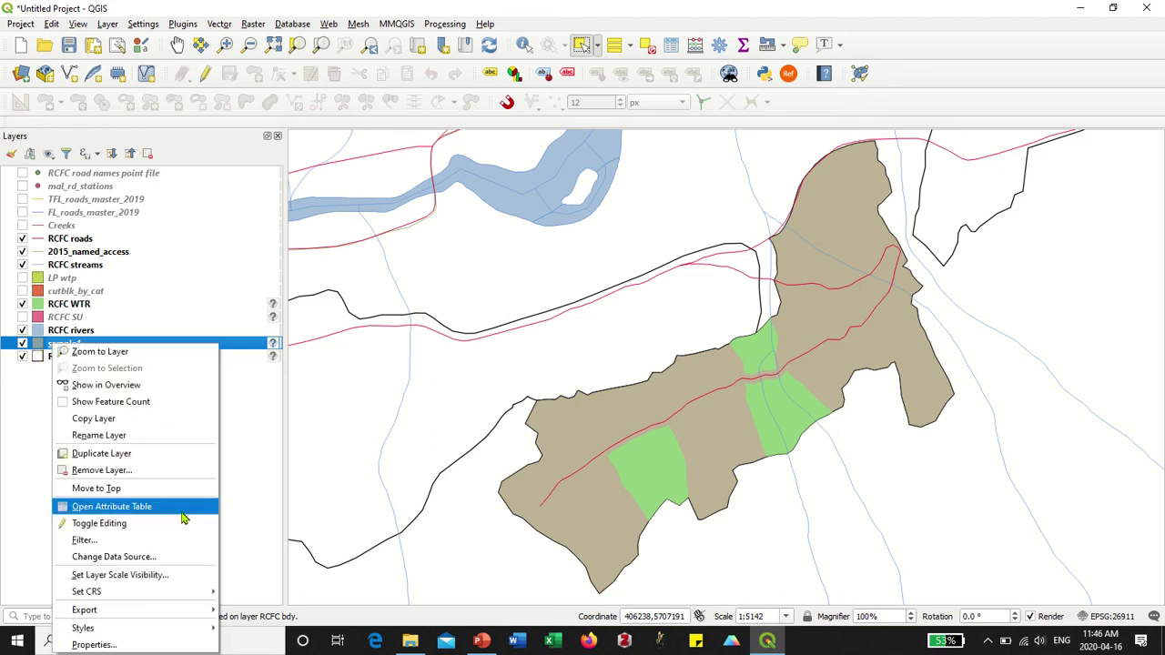
pyautogui.click(141, 508)
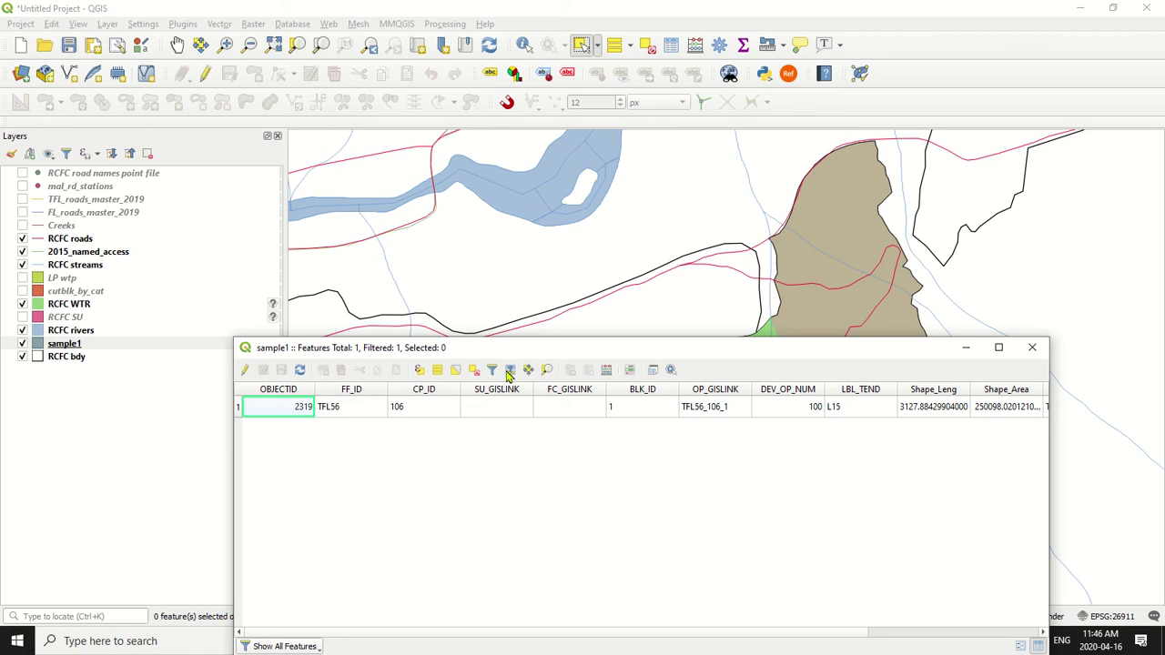
pyautogui.moveTo(524, 360); pyautogui.dragTo(555, 479)
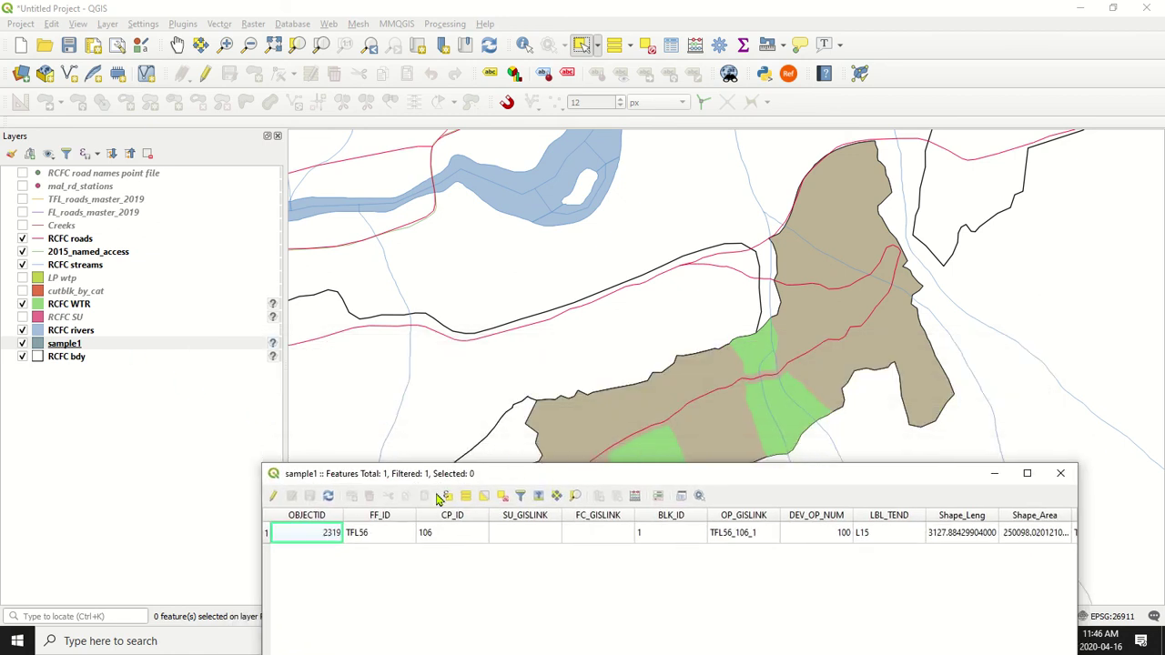
pyautogui.moveTo(446, 478); pyautogui.dragTo(313, 230)
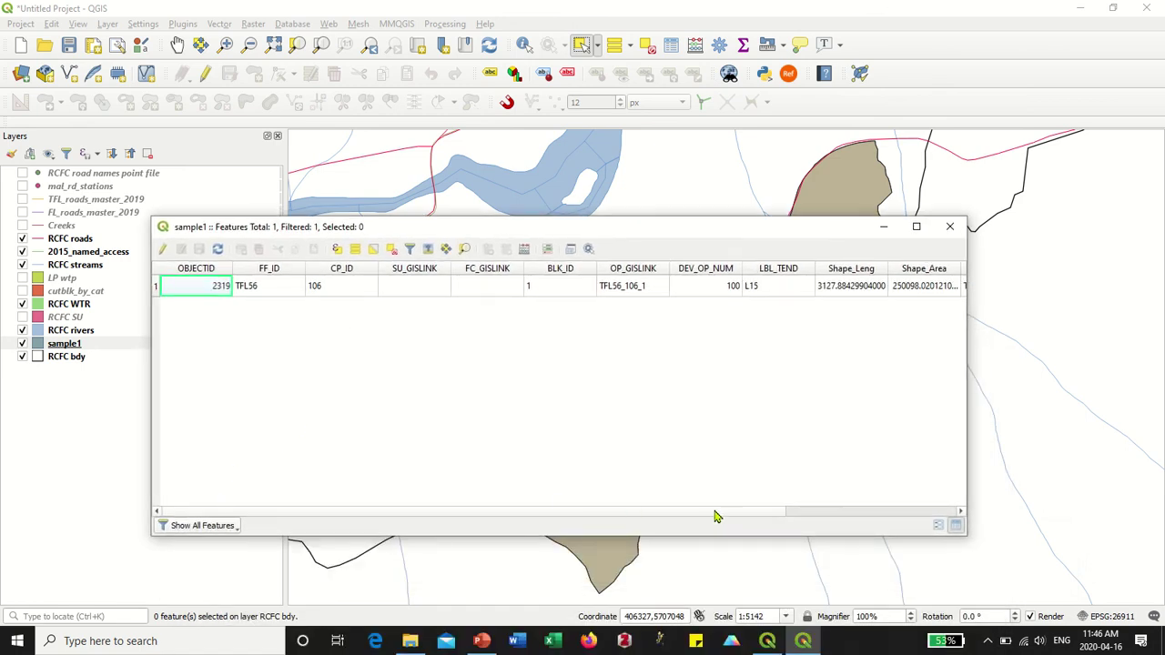
pyautogui.click(634, 288)
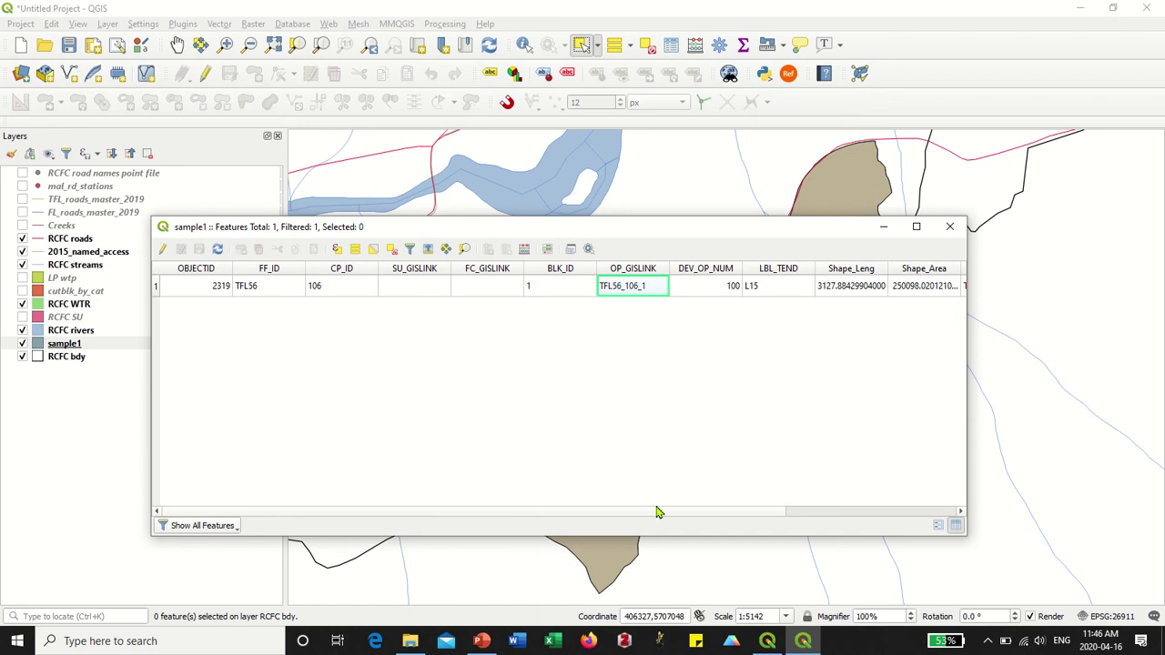
pyautogui.moveTo(658, 512)
pyautogui.mouseDown()
pyautogui.moveTo(898, 518)
pyautogui.moveTo(763, 526)
pyautogui.moveTo(642, 513)
pyautogui.mouseUp()
pyautogui.moveTo(754, 231); pyautogui.dragTo(890, 288)
# - Make RCFC bdy the active layer and select the block beside the river, northeast of the sample1 block, on the map
pyautogui.scroll(-2, 773, 204)
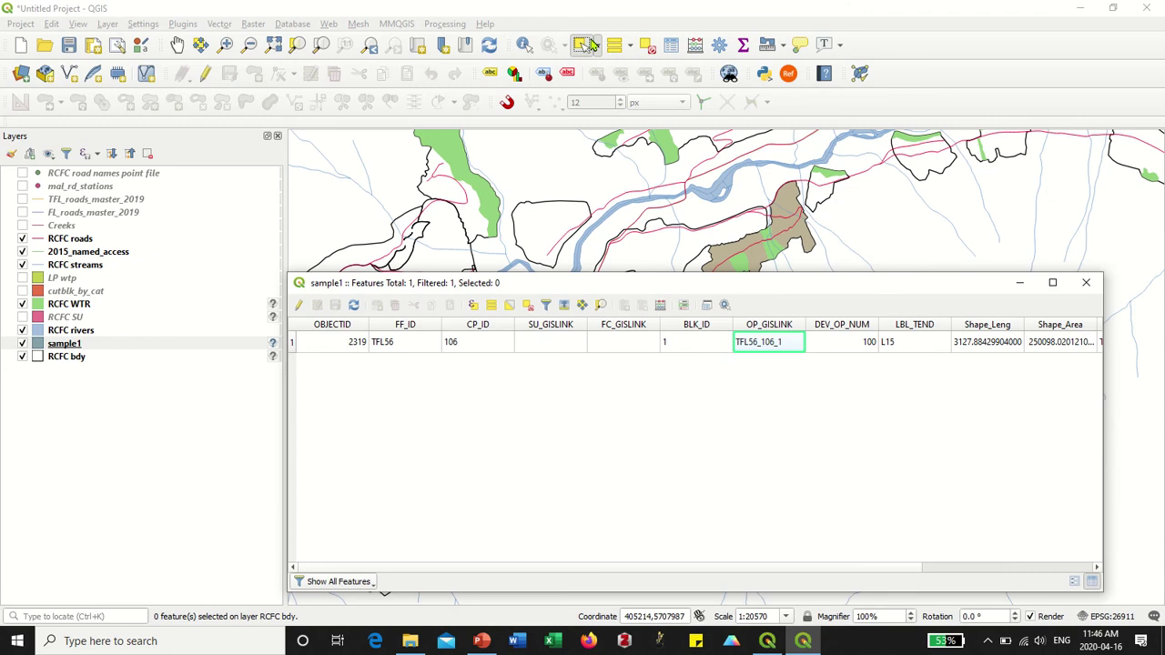
pyautogui.click(342, 165)
pyautogui.click(940, 161)
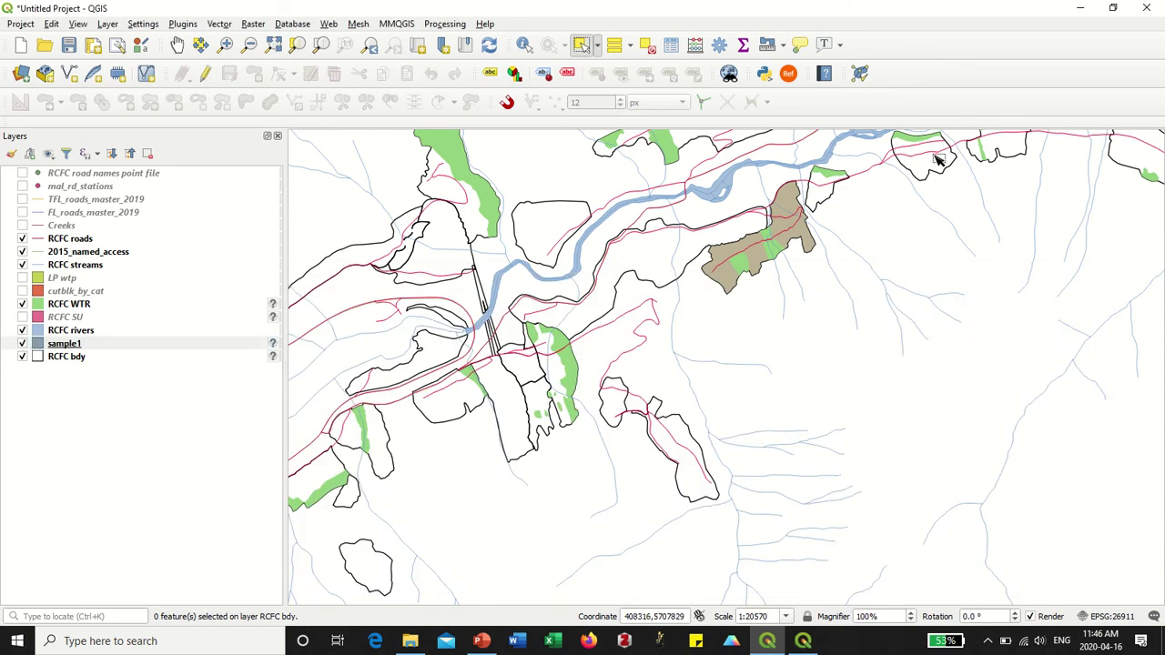
pyautogui.click(58, 360)
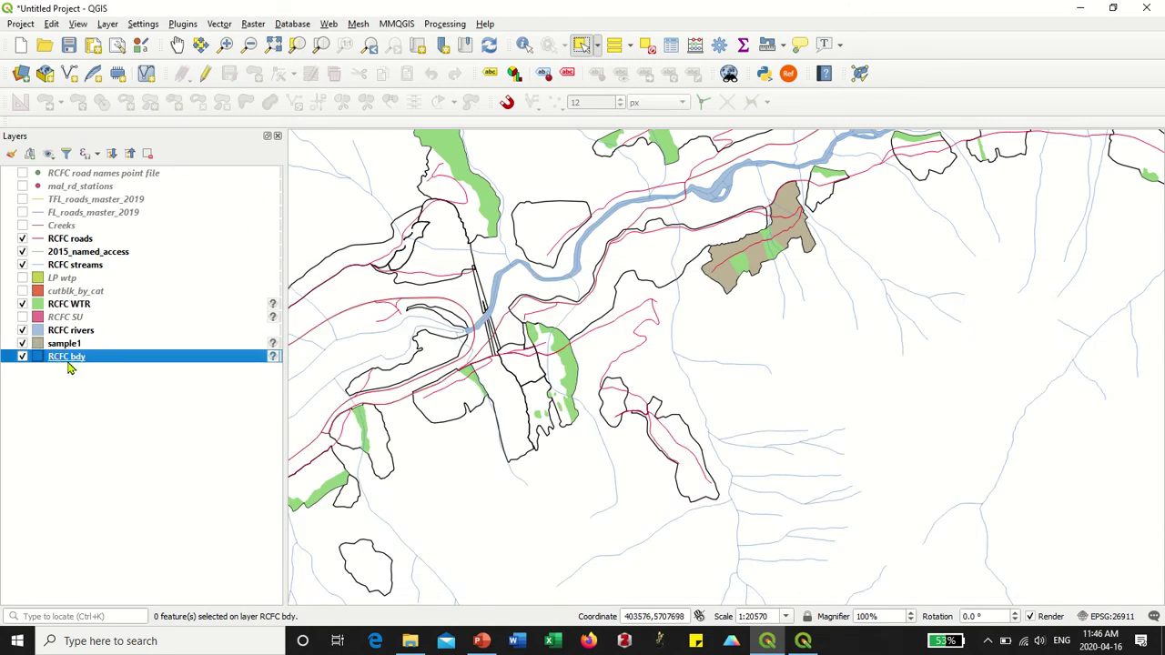
pyautogui.click(946, 166)
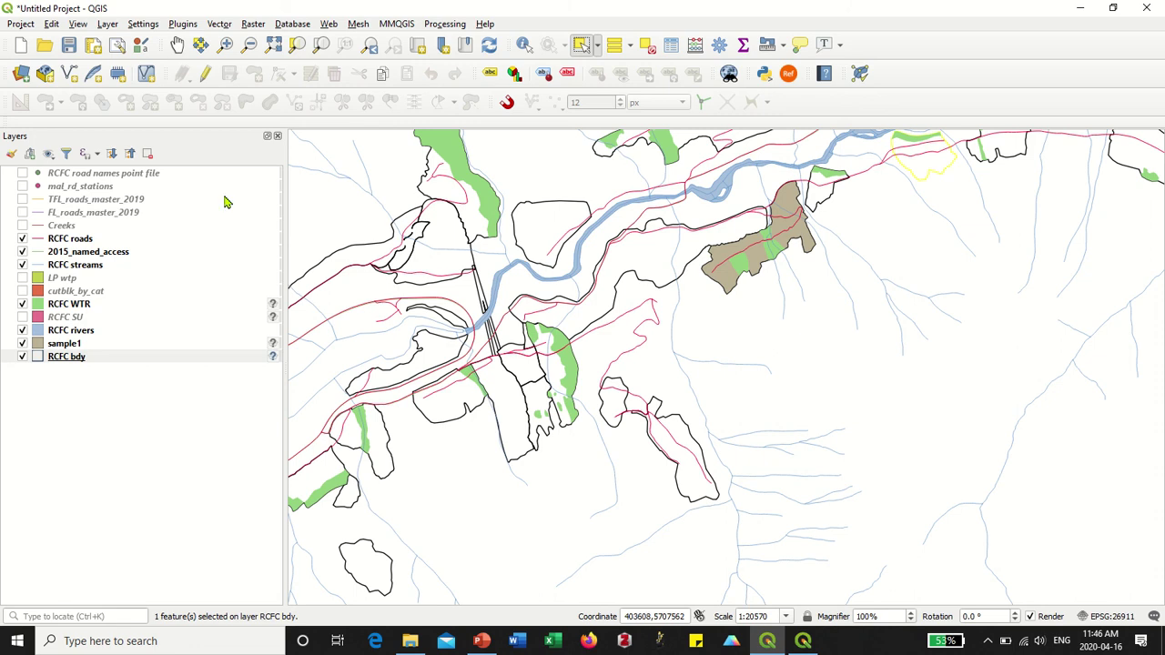
# - Clear the current selection and reselect the RCFC bdy polygon by the river, northeast of the shaded sample1 polygon
pyautogui.click(71, 344)
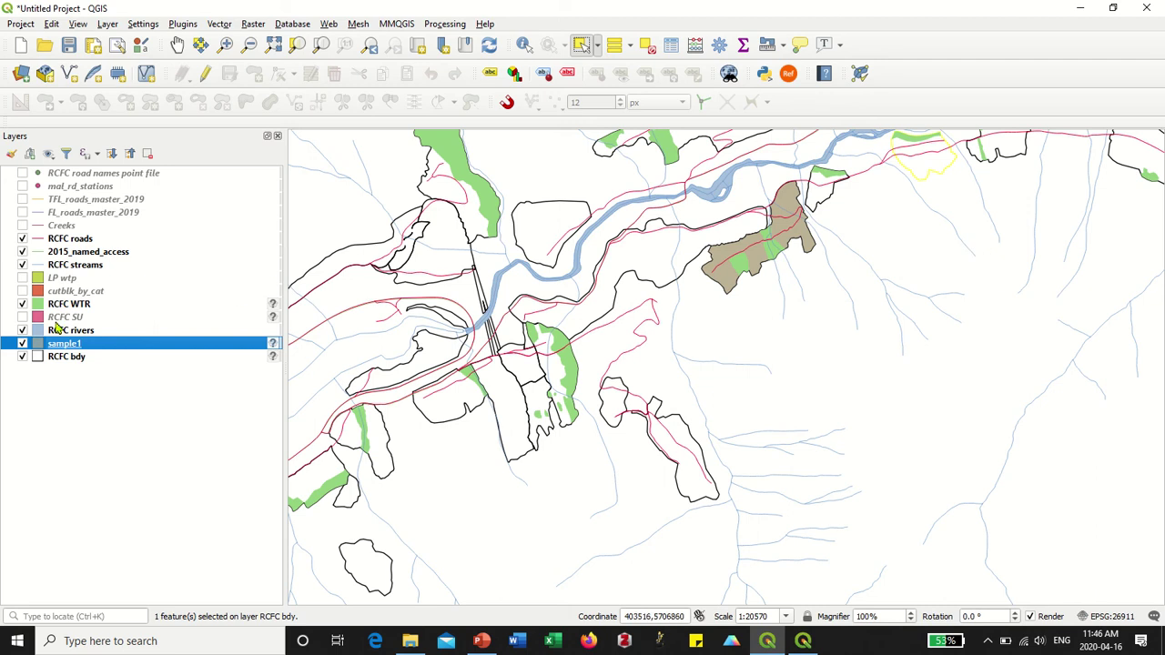
pyautogui.click(905, 312)
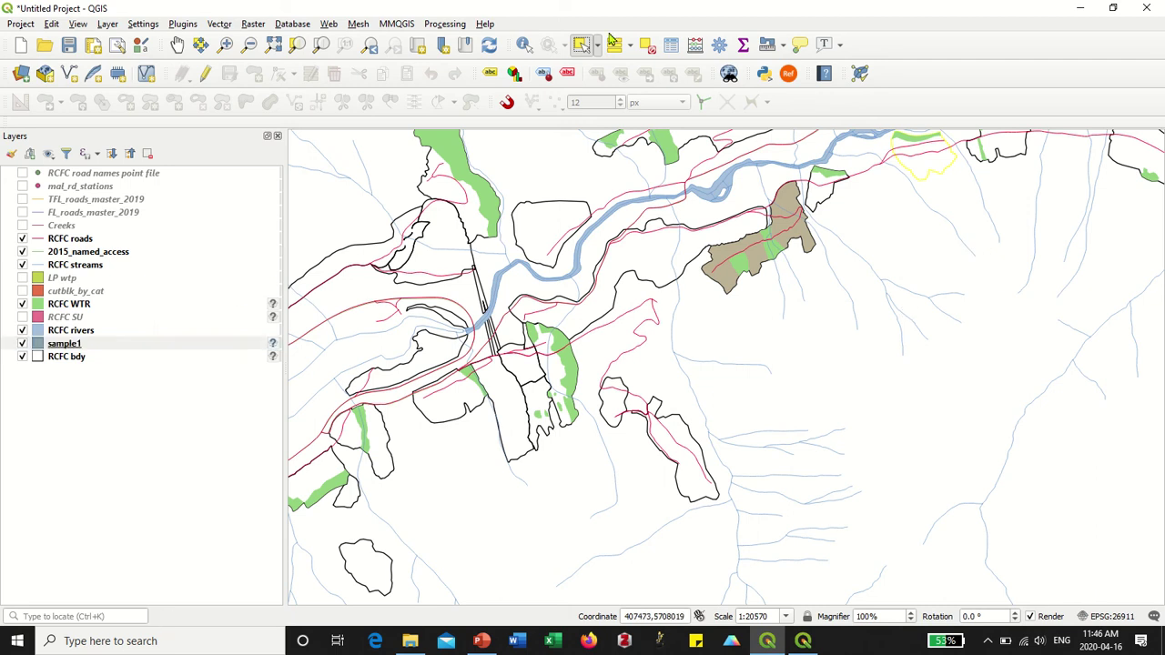
pyautogui.click(644, 47)
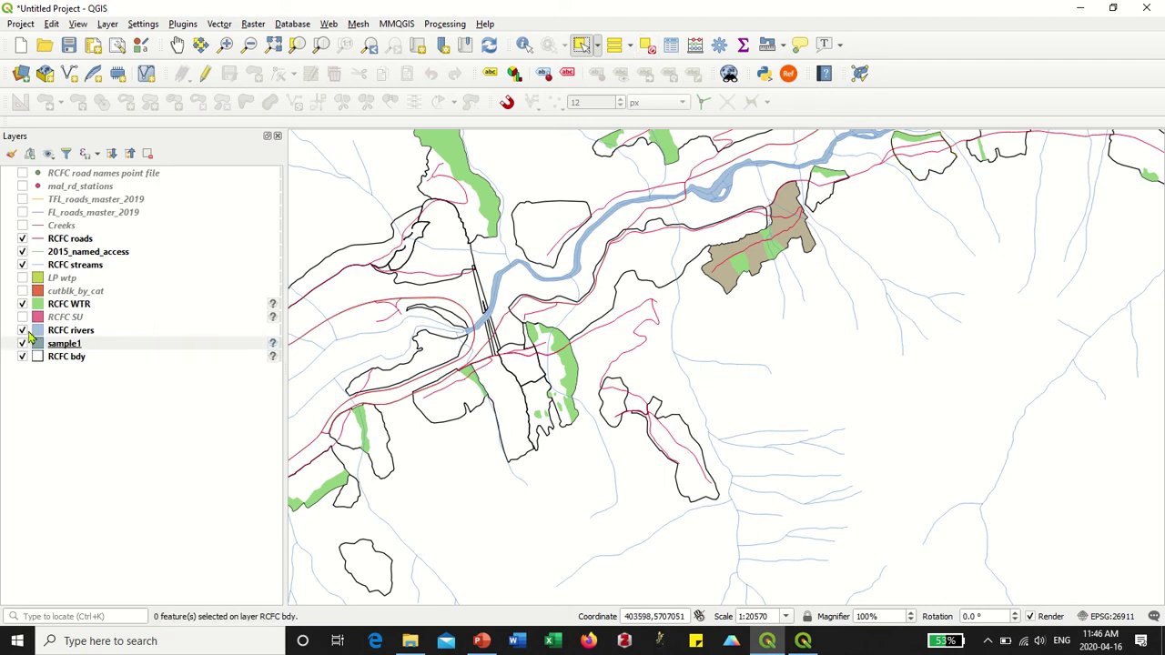
pyautogui.click(73, 359)
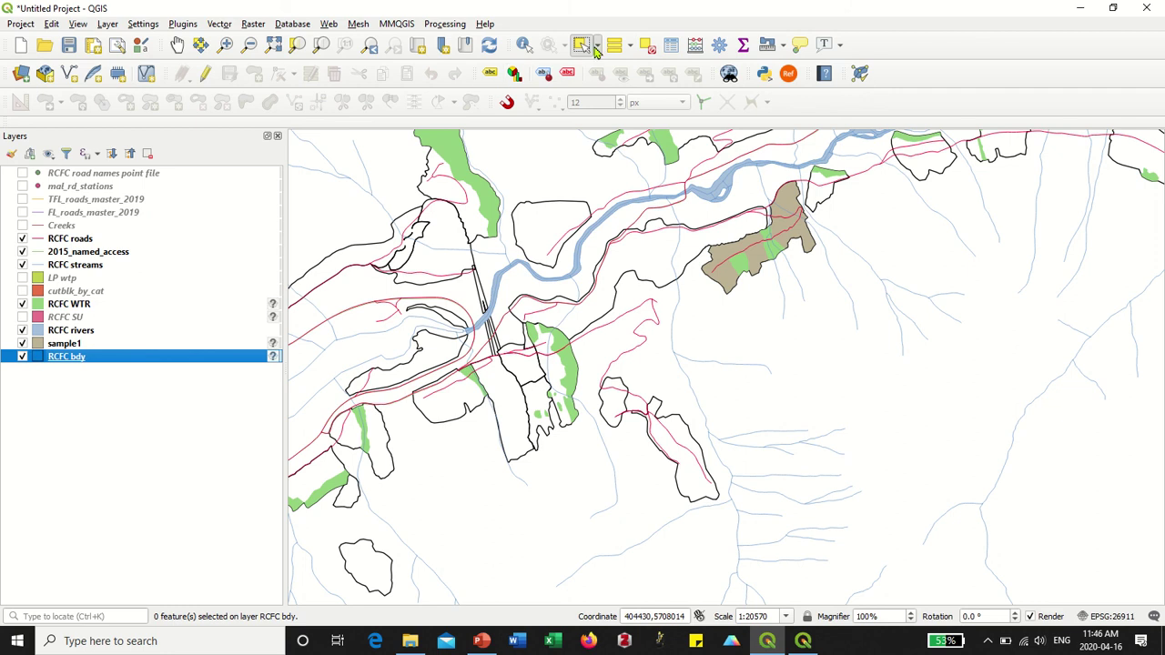
pyautogui.click(929, 164)
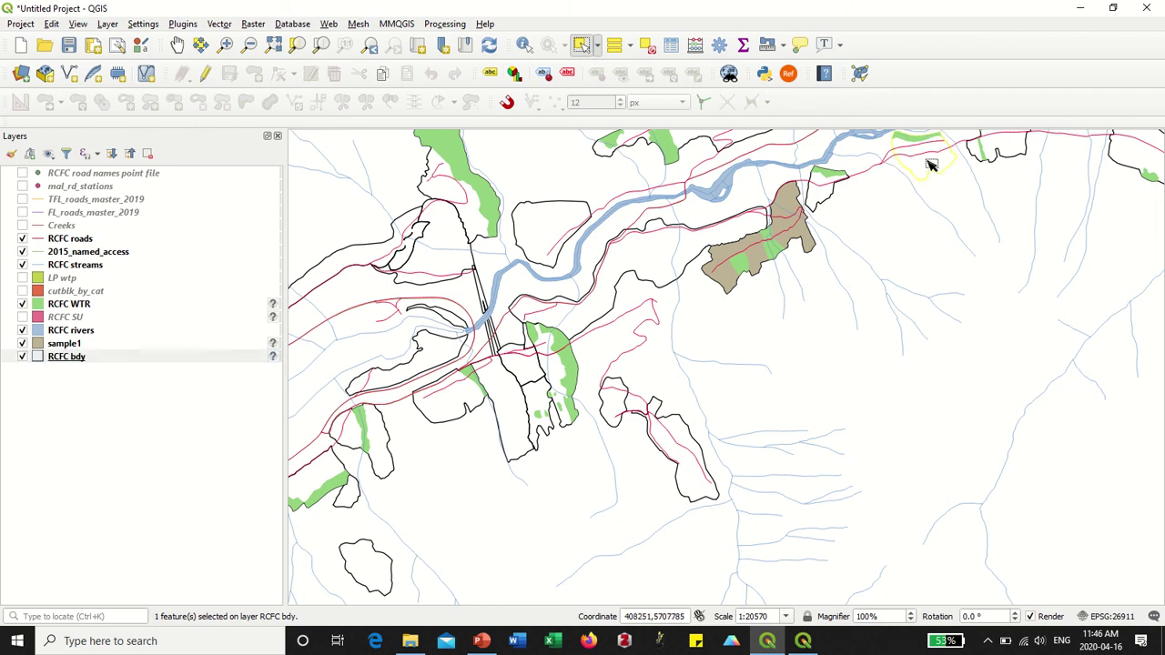
# - Turn on editing for sample1, paste a copy of the selected RCFC bdy polygon into it, and clear the selection
pyautogui.click(64, 344)
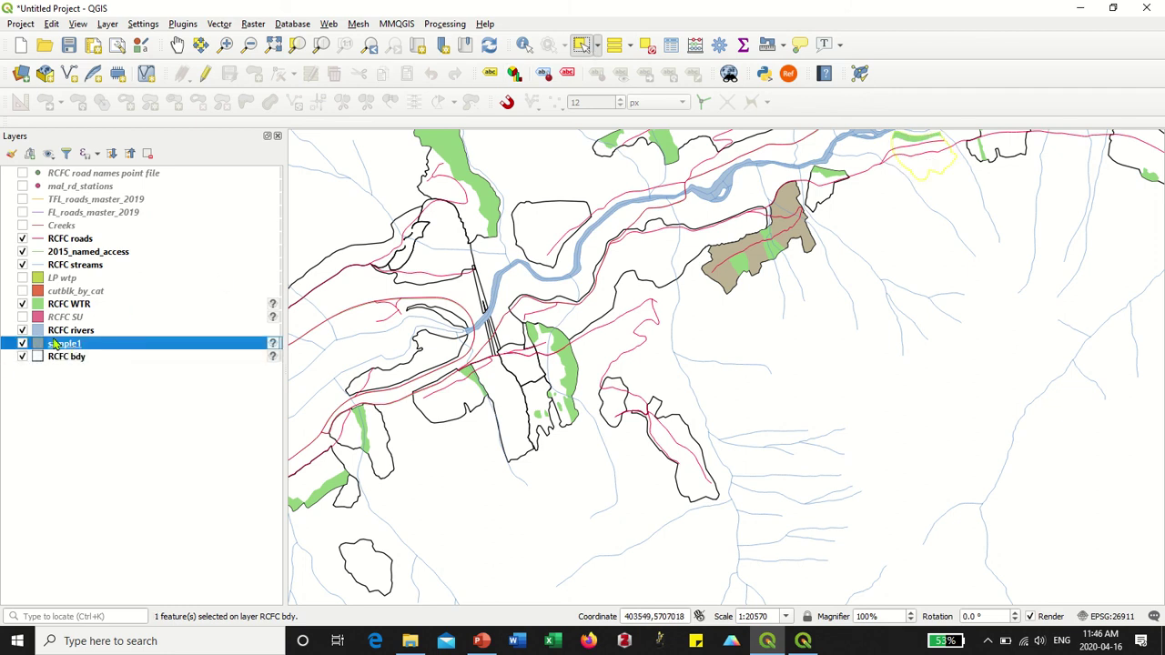
pyautogui.click(205, 73)
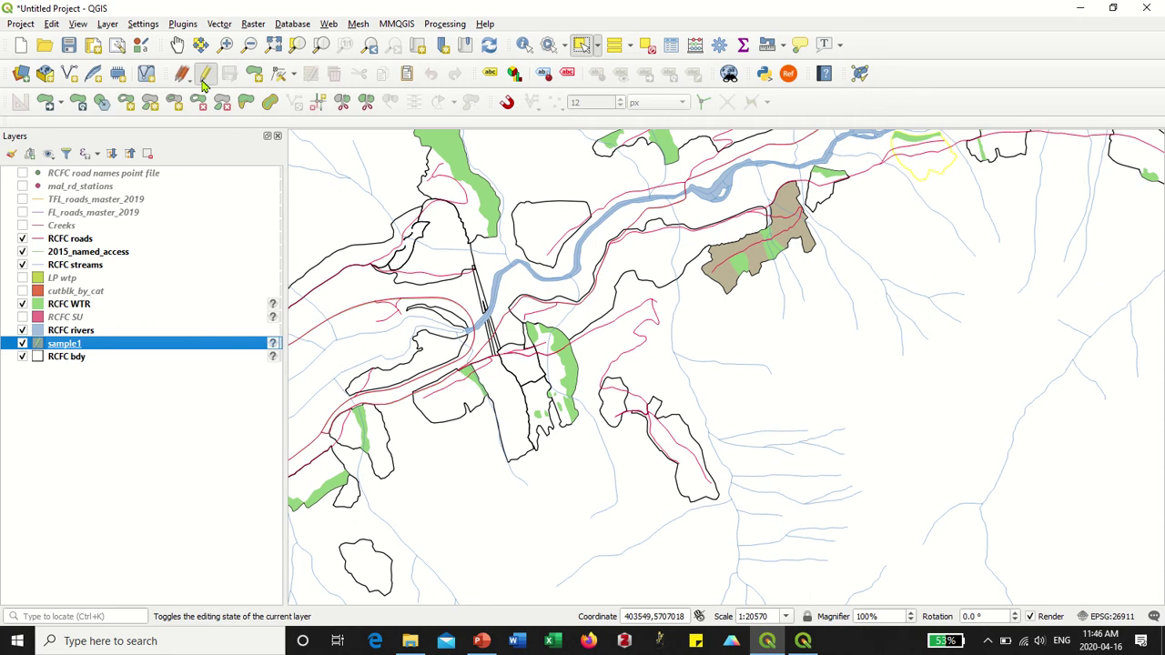
pyautogui.click(67, 355)
pyautogui.click(934, 170)
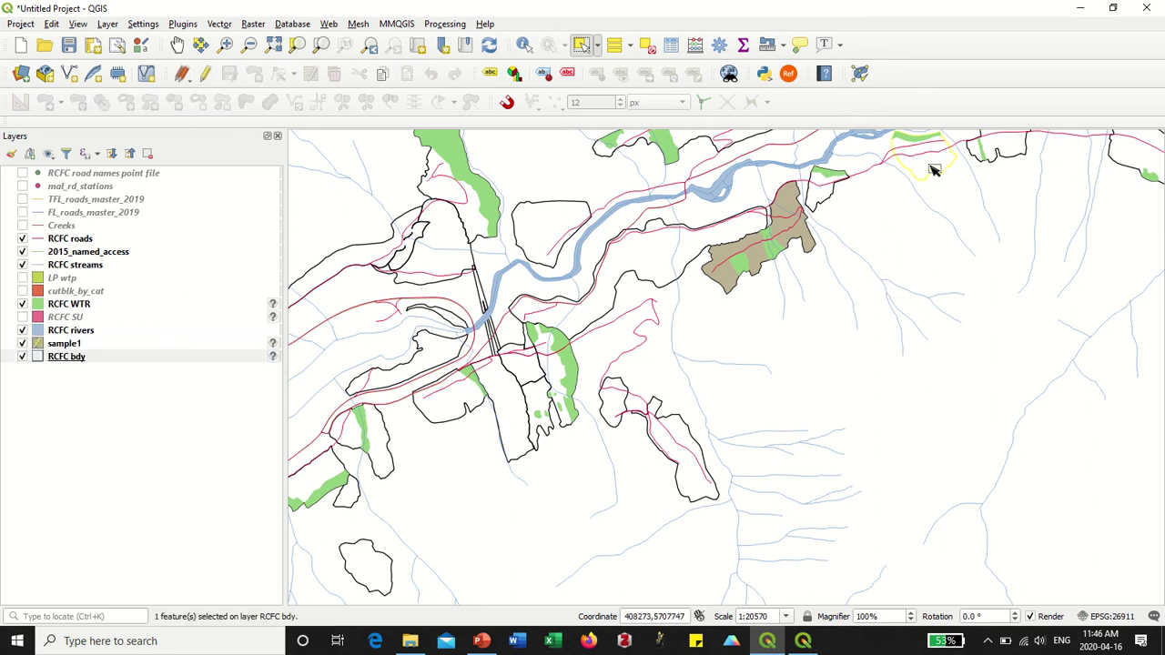
pyautogui.click(935, 170)
pyautogui.click(45, 349)
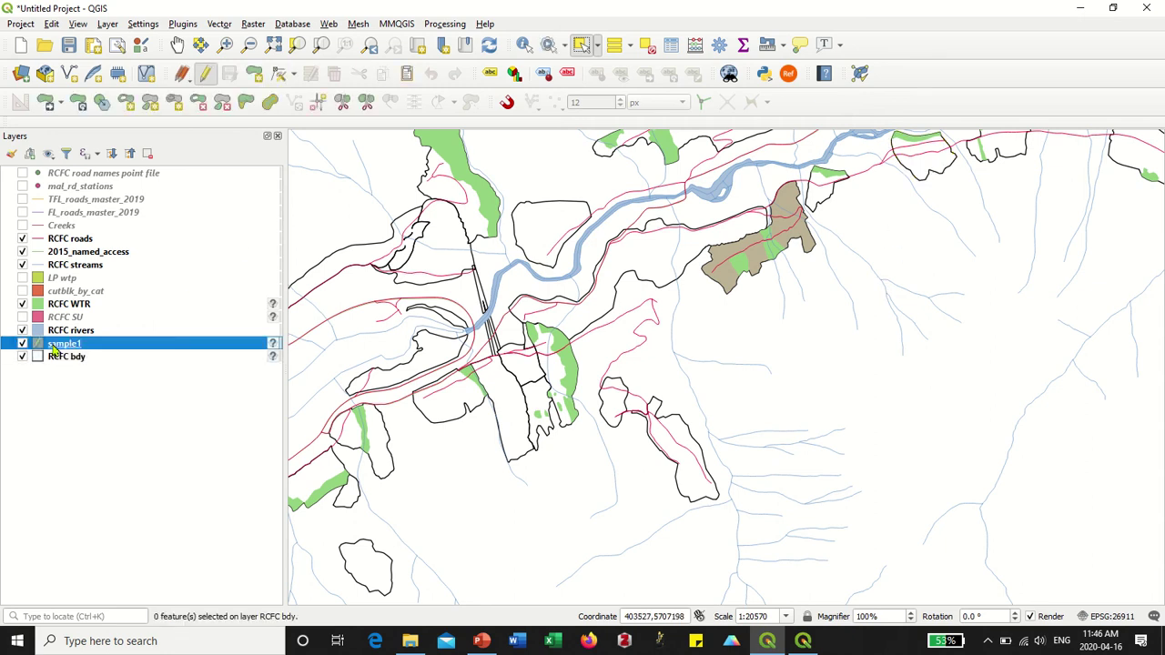
pyautogui.hotkey('ctrl', 'v')
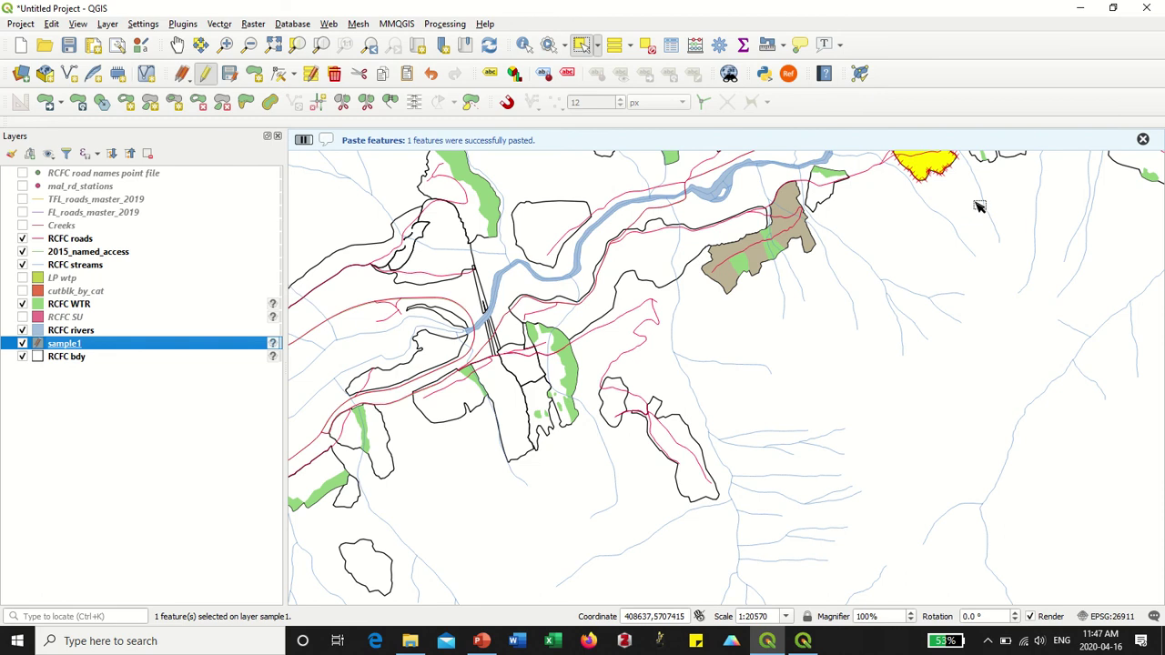
pyautogui.click(647, 44)
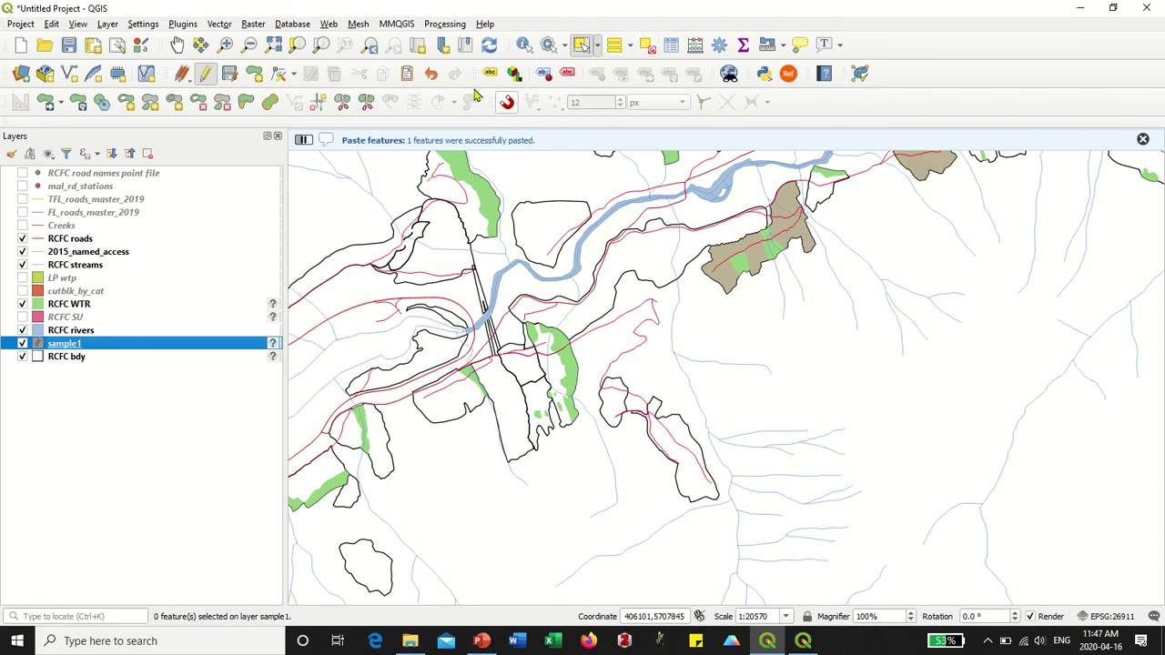
# - Inspect the sample1 attribute table, selecting each record in turn to match it with its polygon on the map
pyautogui.rightClick(80, 344)
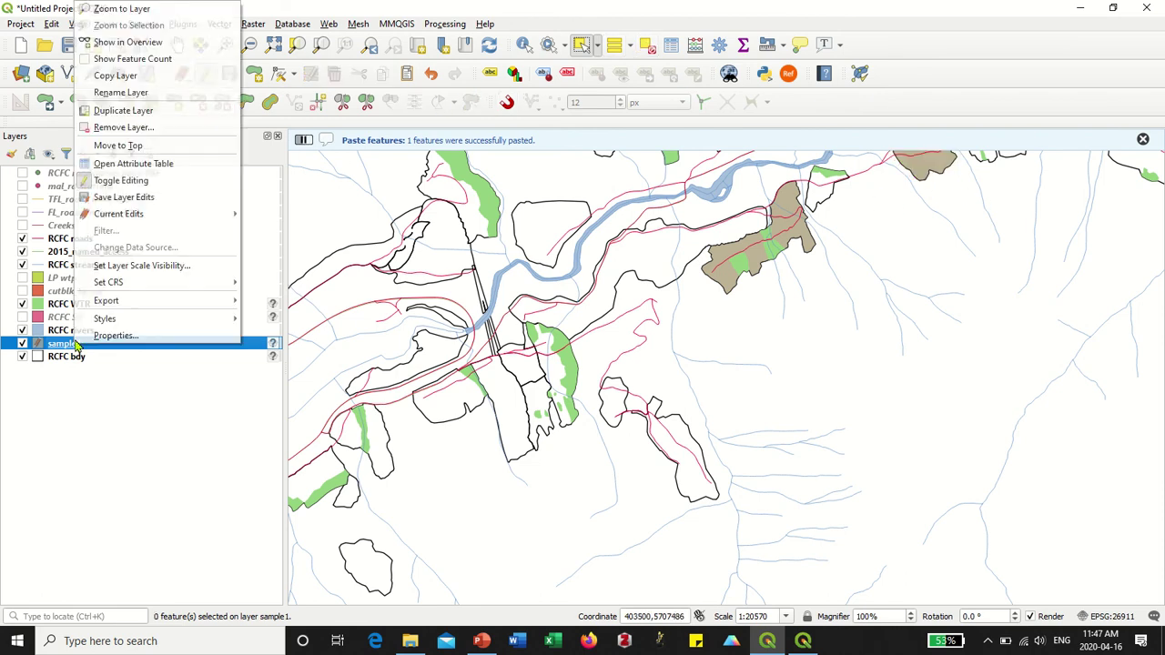
pyautogui.click(137, 164)
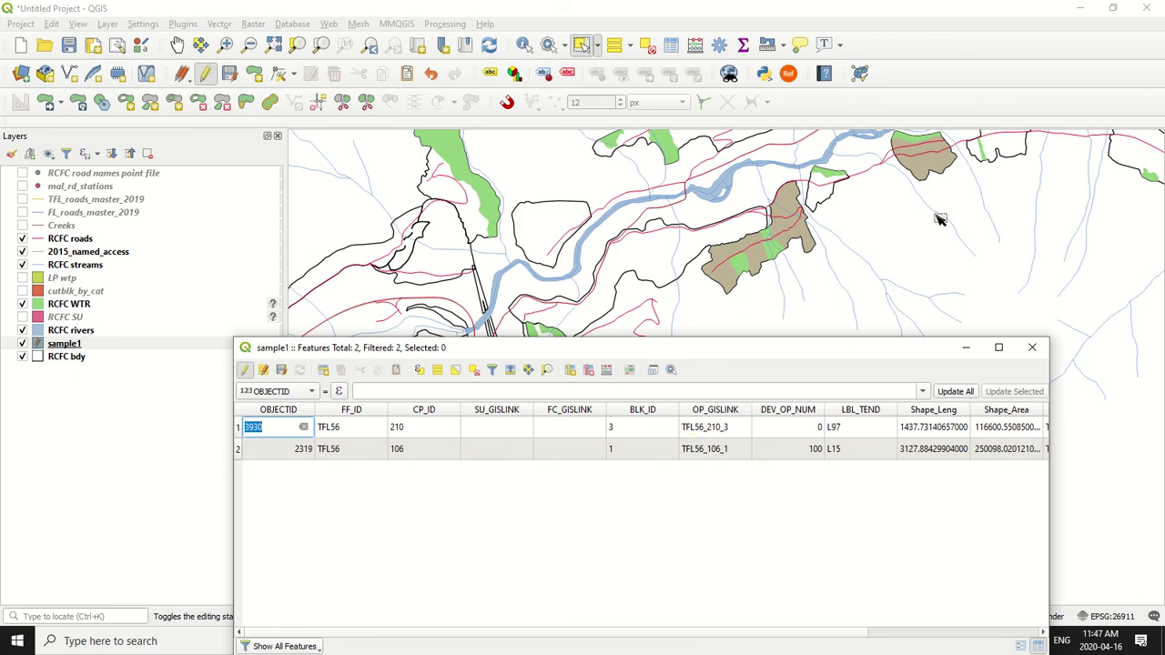
pyautogui.click(647, 45)
pyautogui.click(591, 44)
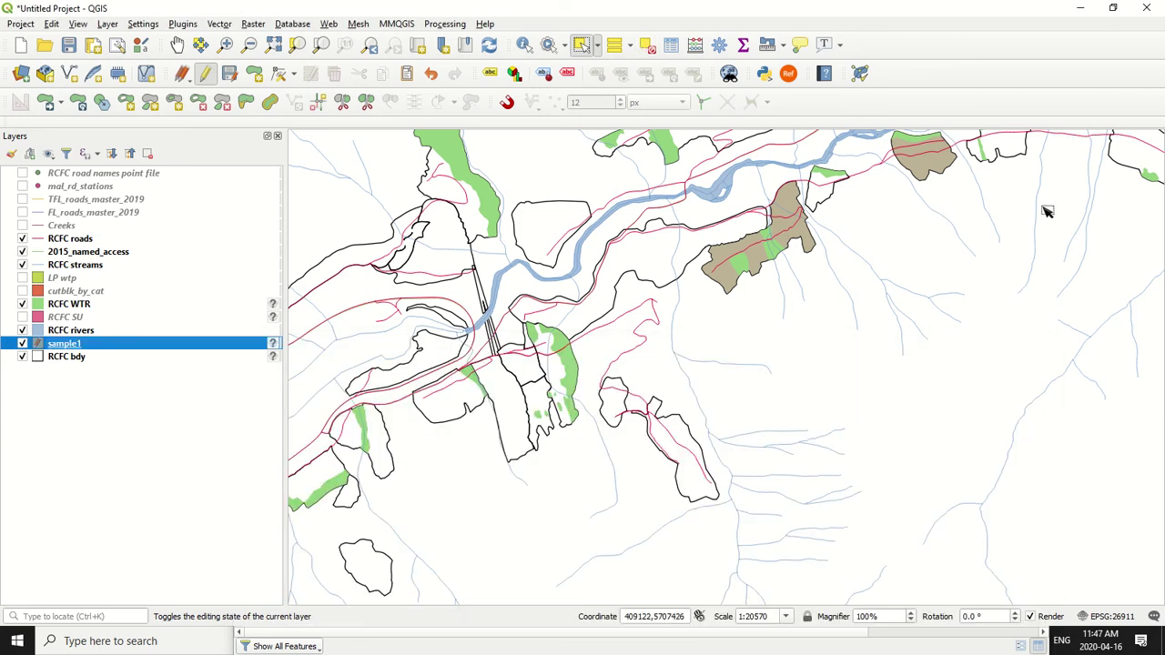
pyautogui.click(925, 175)
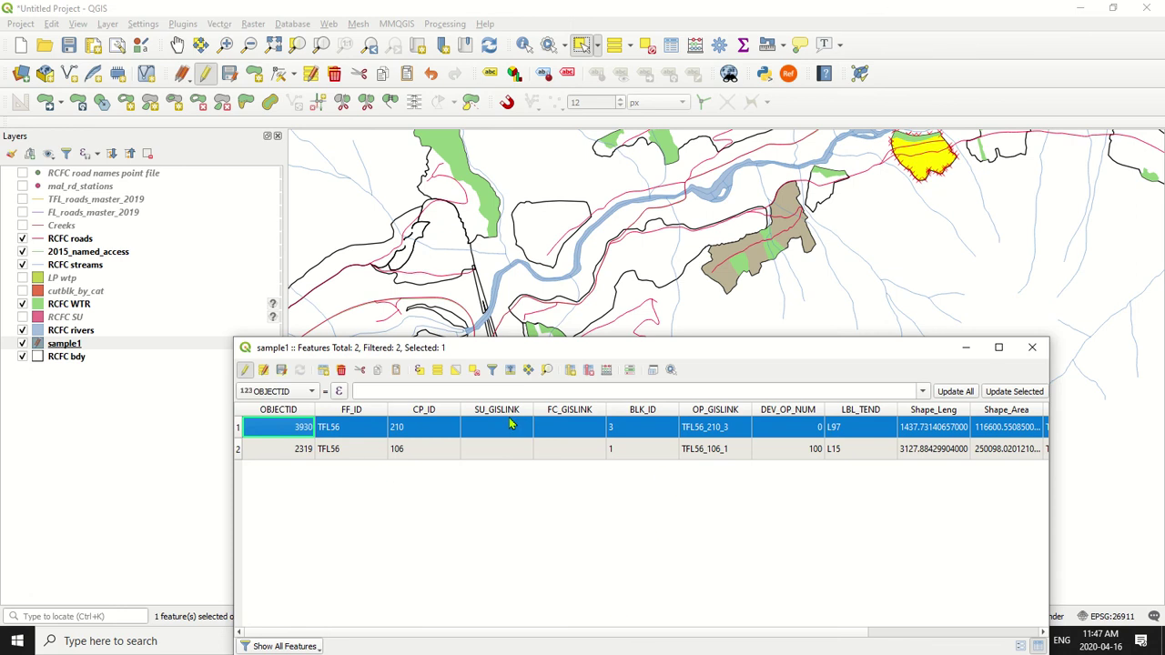
pyautogui.doubleClick(244, 449)
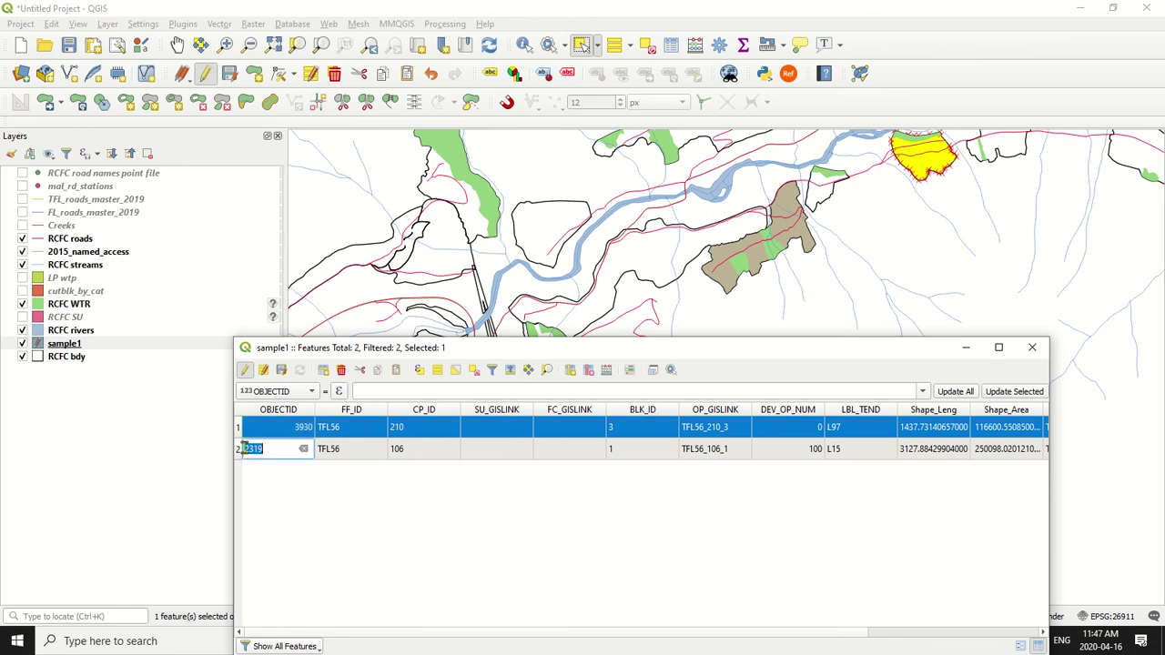
pyautogui.click(239, 458)
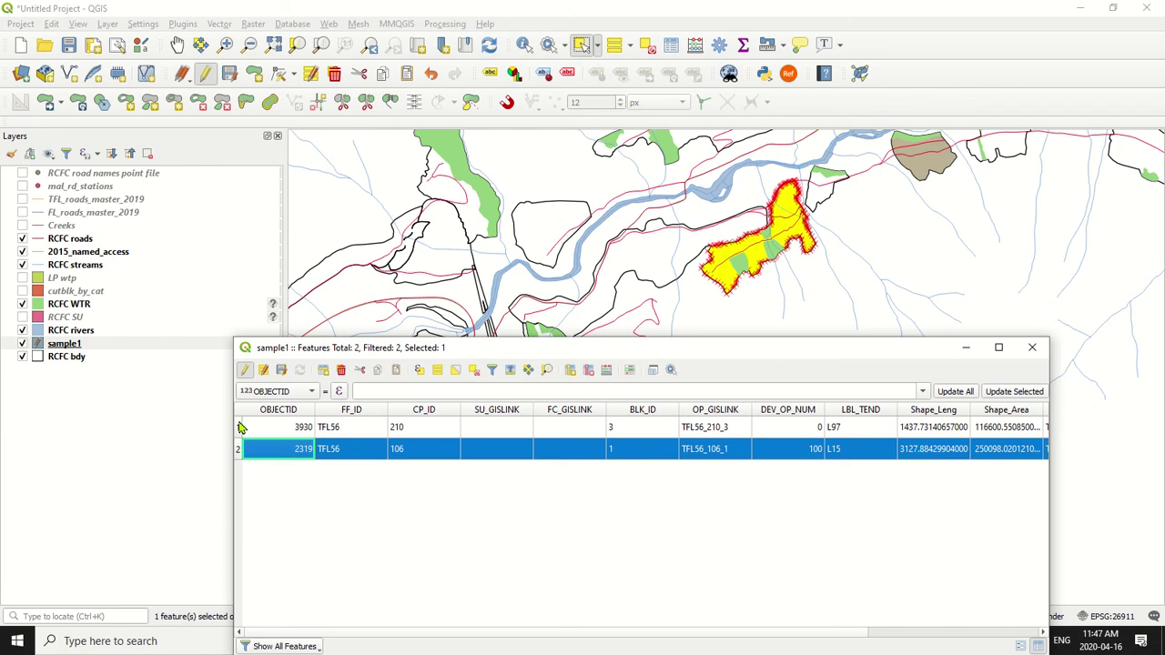
pyautogui.doubleClick(242, 428)
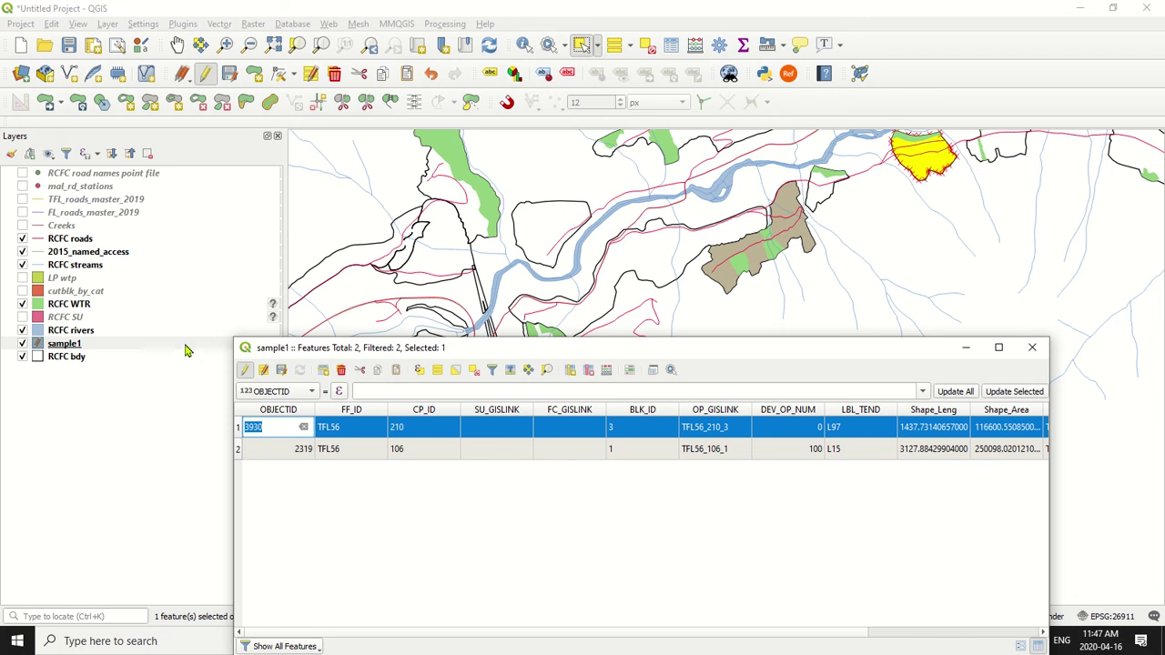
pyautogui.click(1031, 348)
# - Select the TFL56_318_2 record in the RCFC bdy attribute table and zoom the map to its polygon
pyautogui.rightClick(71, 356)
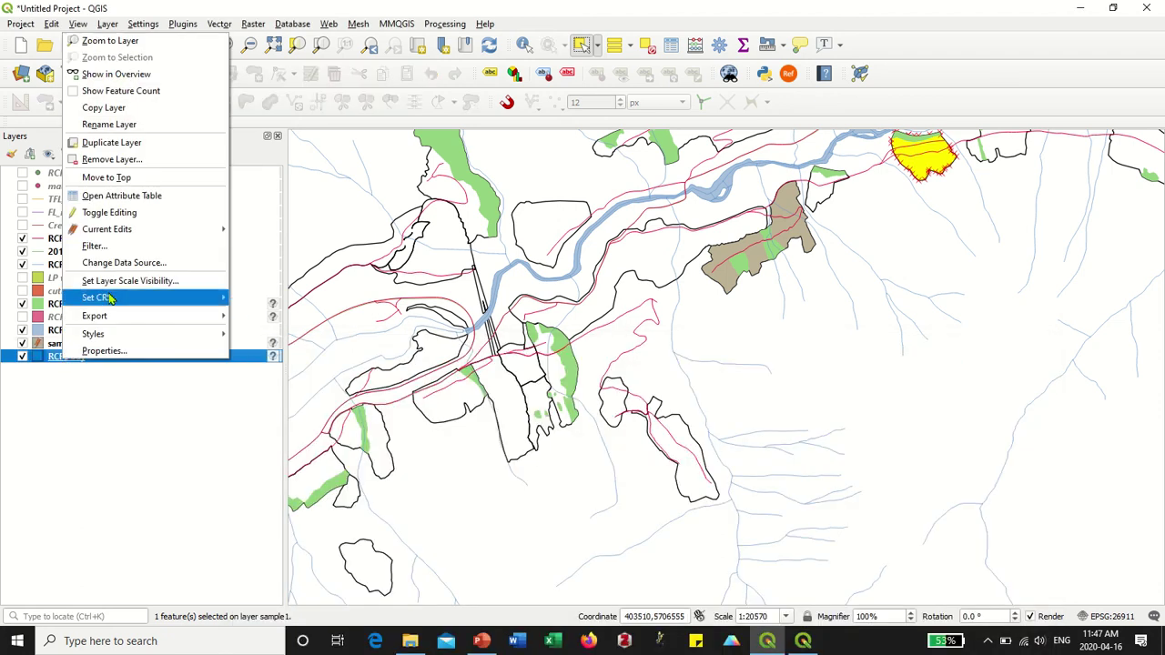
pyautogui.click(153, 197)
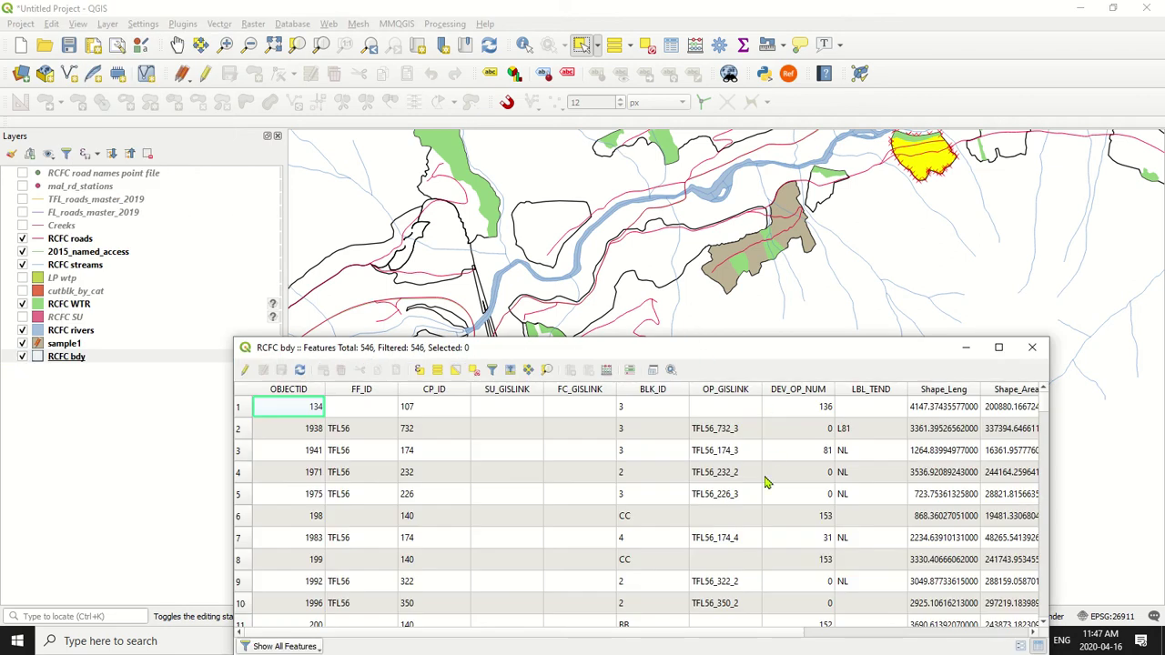
pyautogui.scroll(-15, 764, 483)
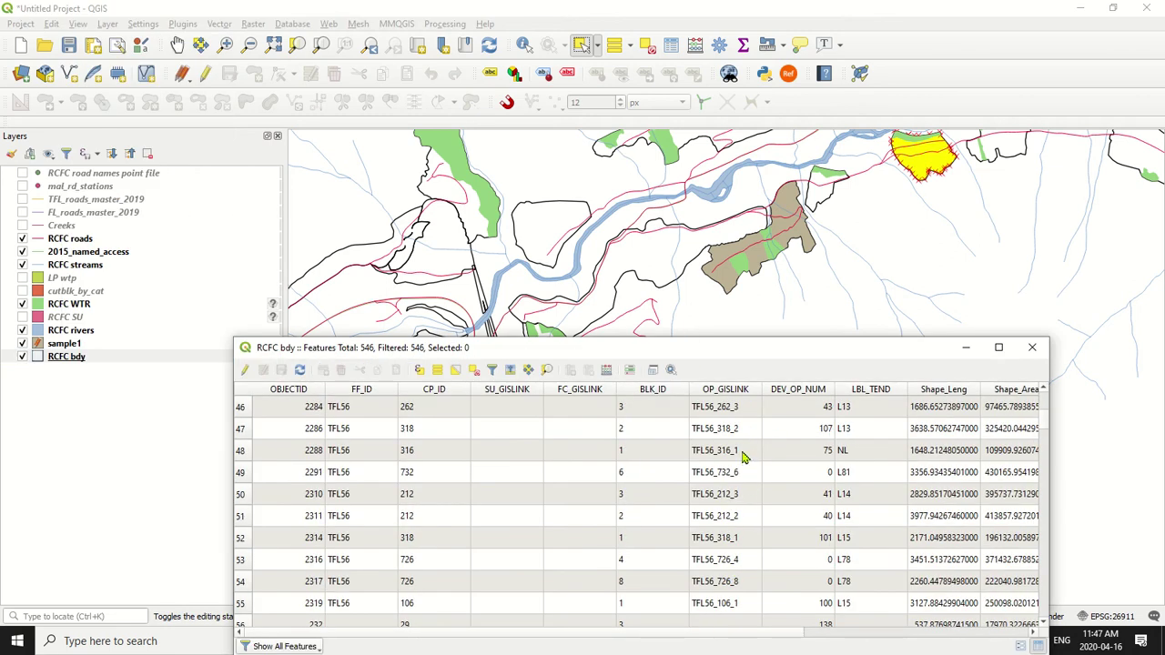
pyautogui.click(728, 435)
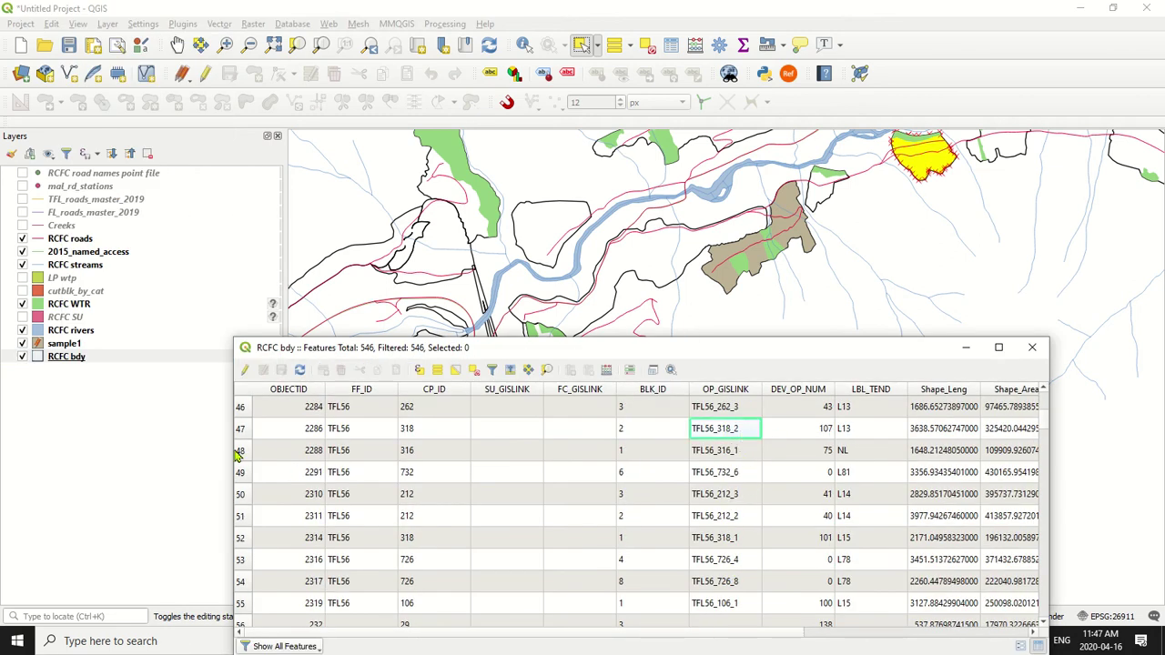
pyautogui.click(240, 431)
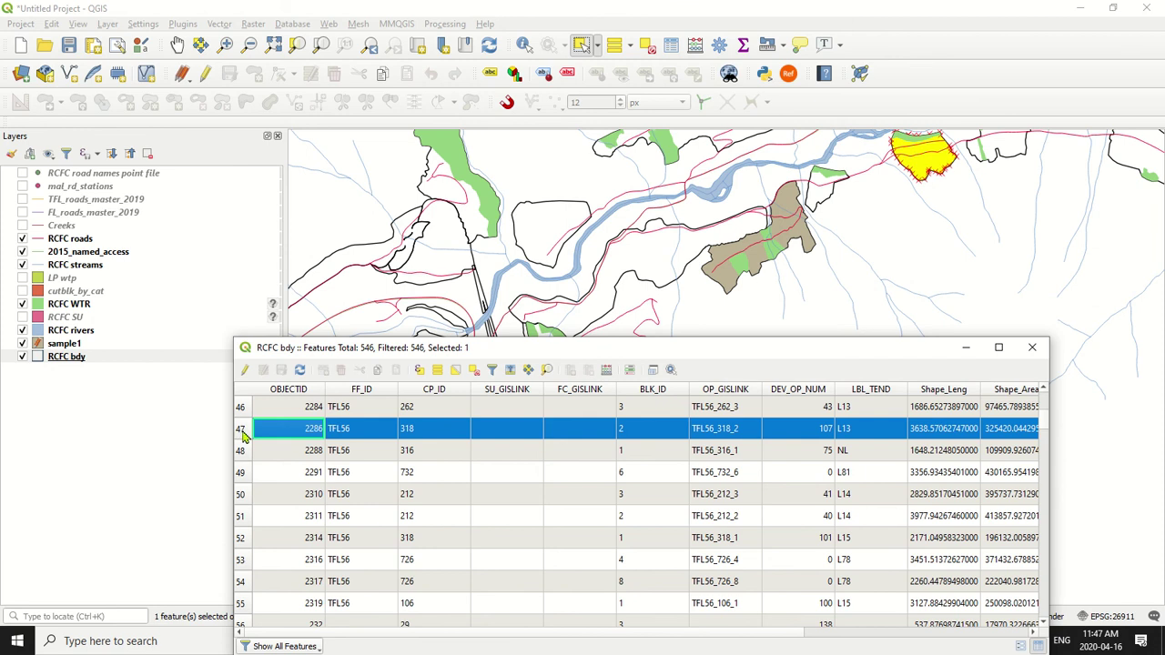
pyautogui.click(546, 369)
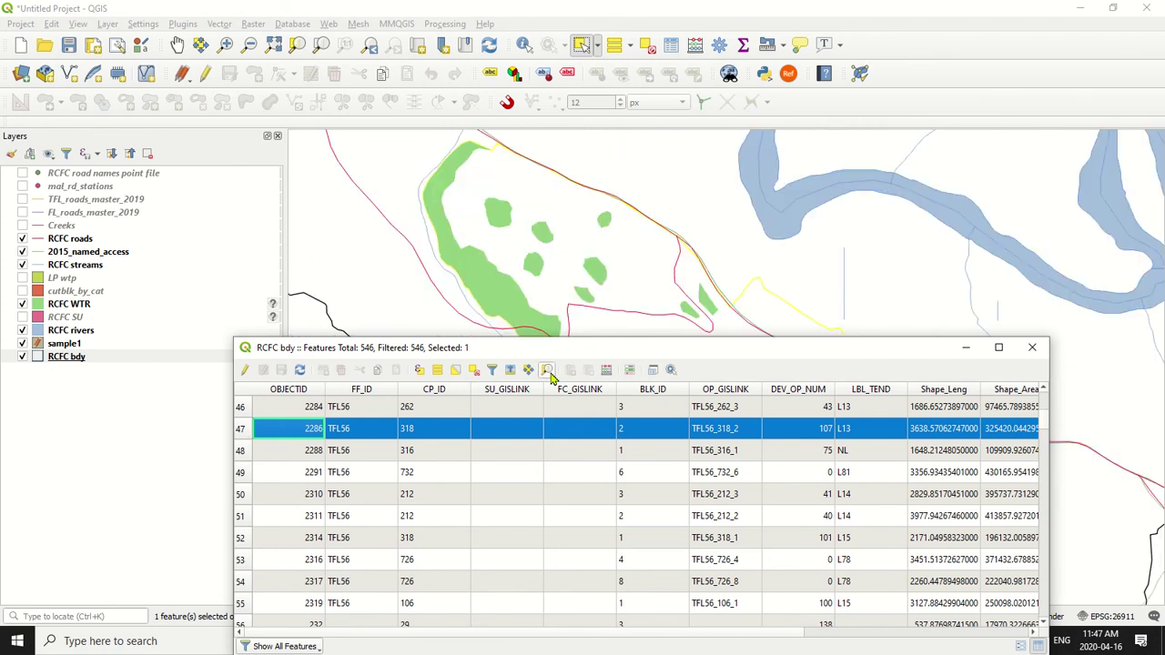
pyautogui.moveTo(667, 355); pyautogui.dragTo(727, 599)
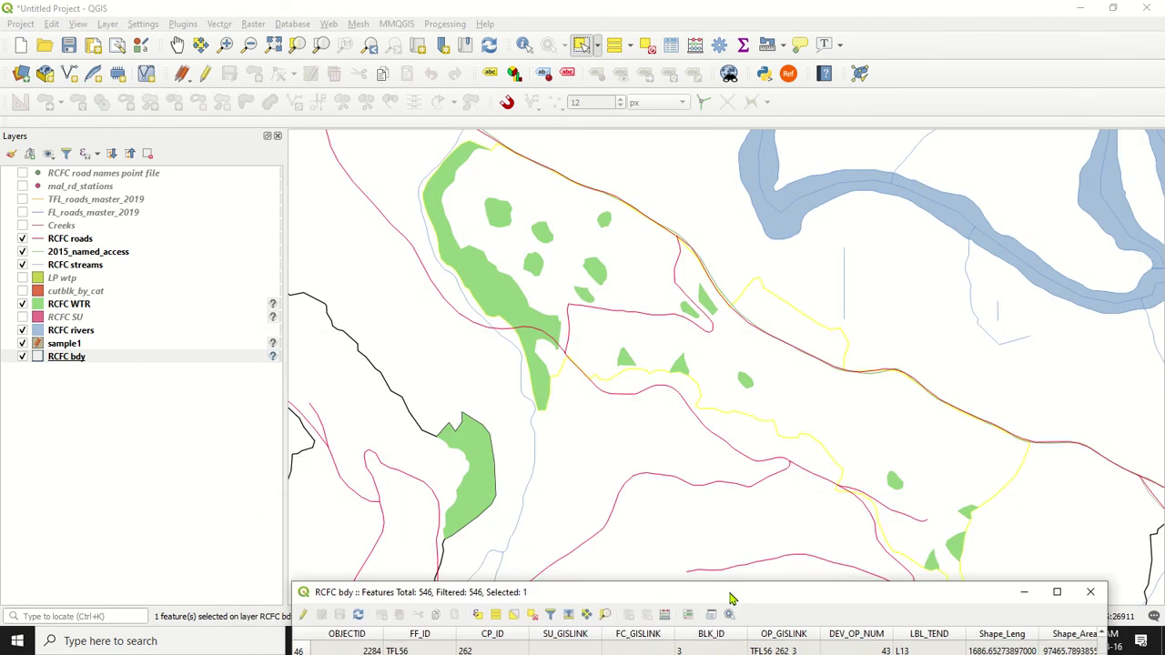
# - Copy the selected TFL56_318_2 boundary polygon from RCFC bdy into sample1 and clear the selection
pyautogui.click(82, 359)
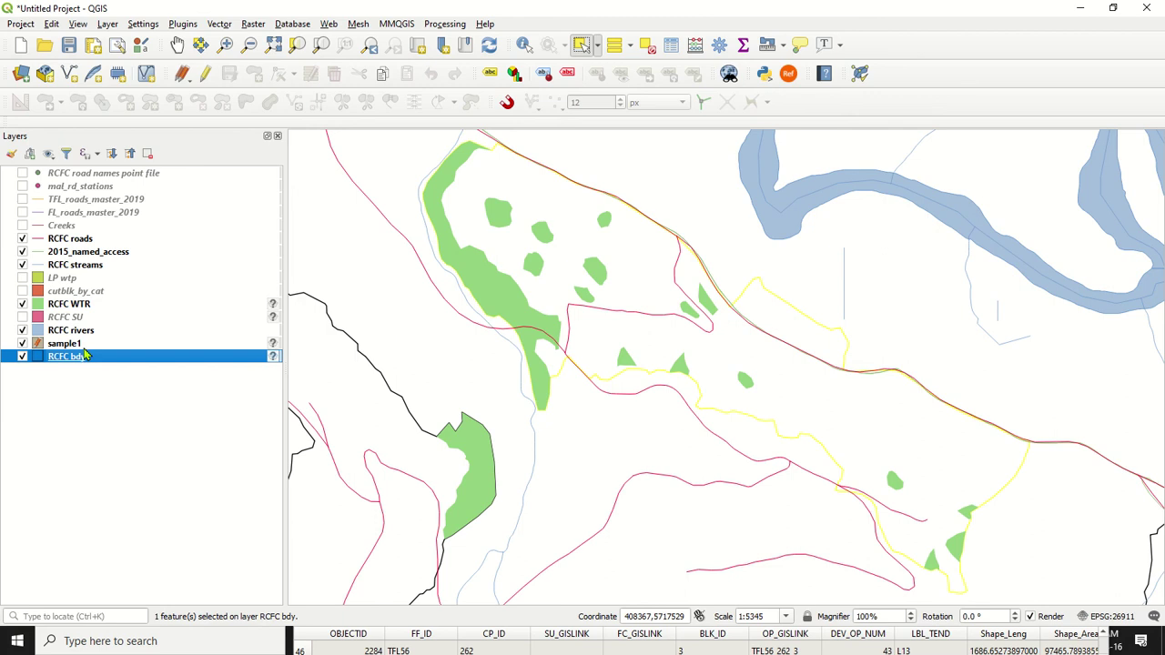
pyautogui.click(64, 343)
pyautogui.hotkey('ctrl', 'v')
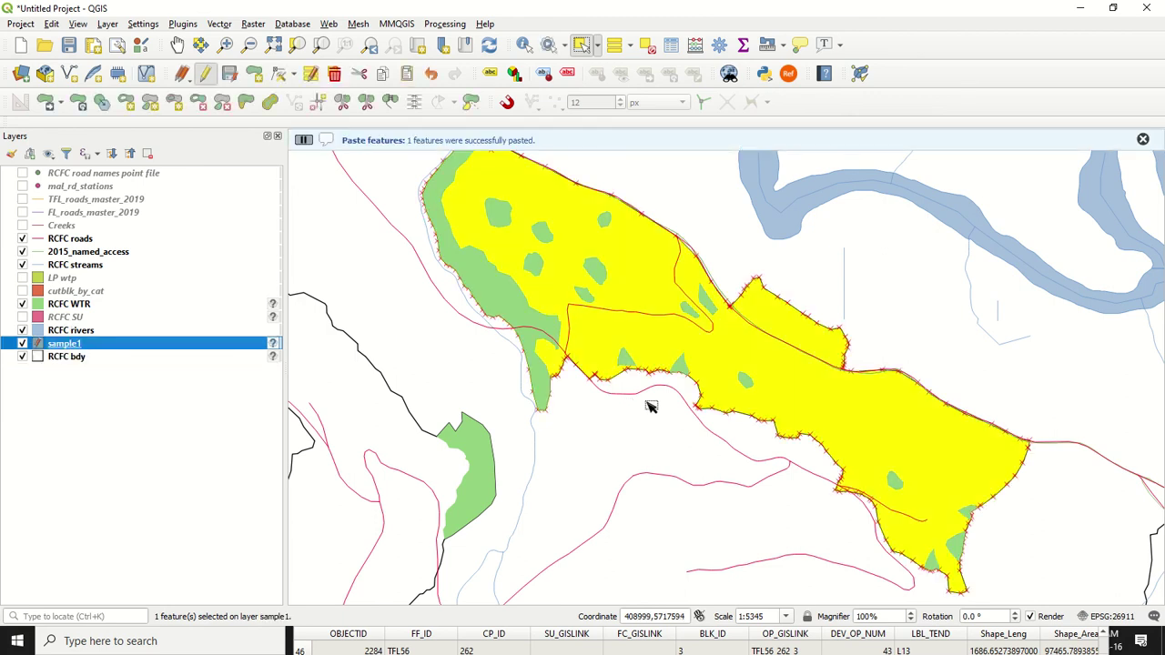
pyautogui.click(648, 47)
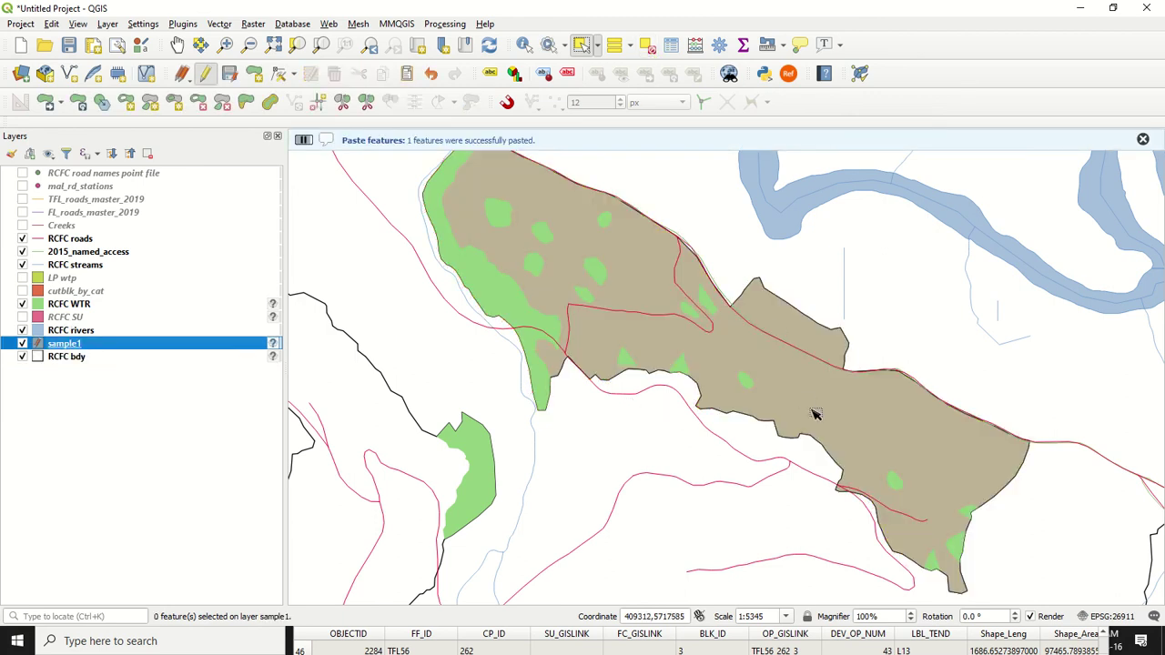
# - Thin the simple line outline of the RCFC bdy layer by reducing its stroke width
pyautogui.scroll(-2, 816, 420)
pyautogui.scroll(-2, 816, 420)
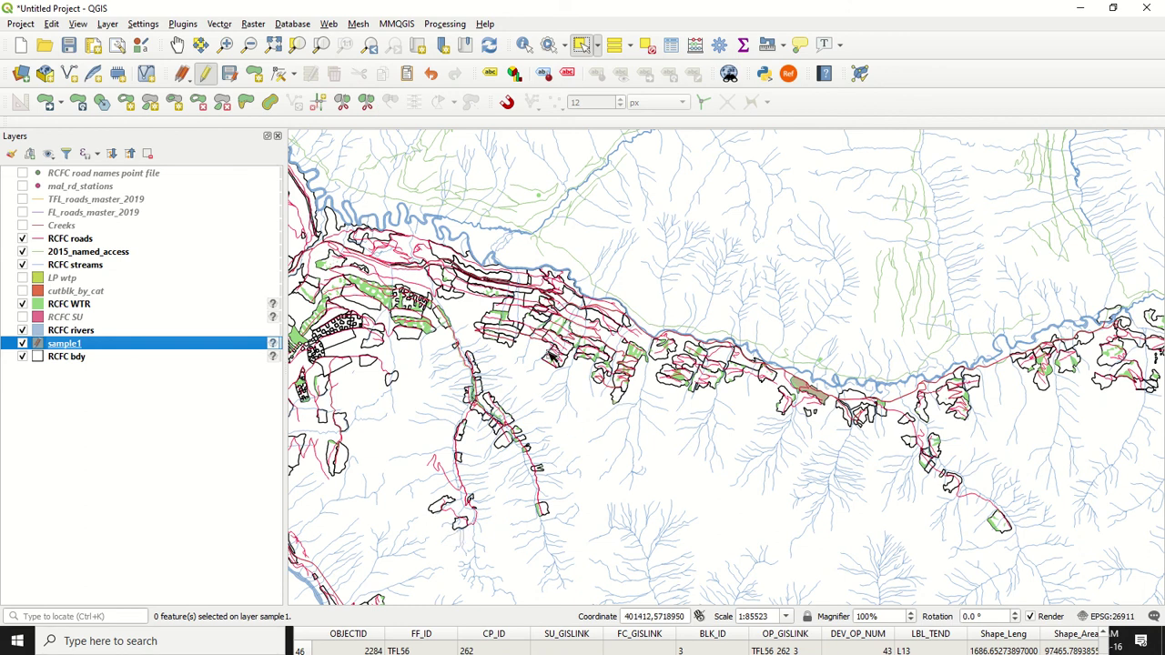
pyautogui.click(55, 358)
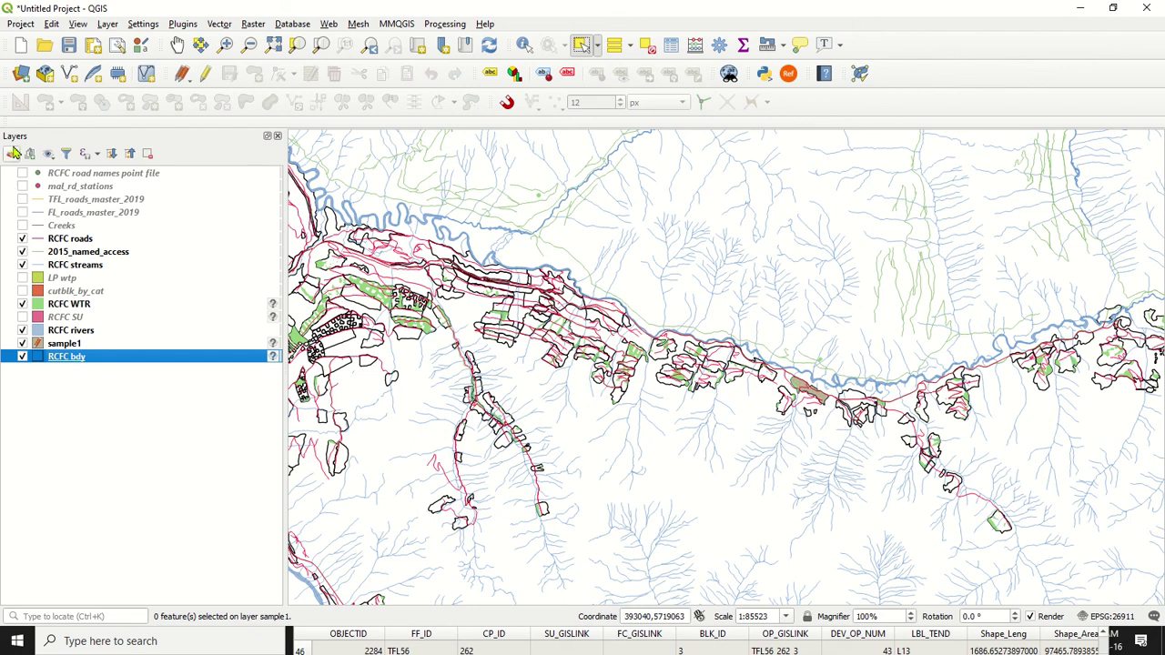
pyautogui.press('F7')
pyautogui.click(993, 212)
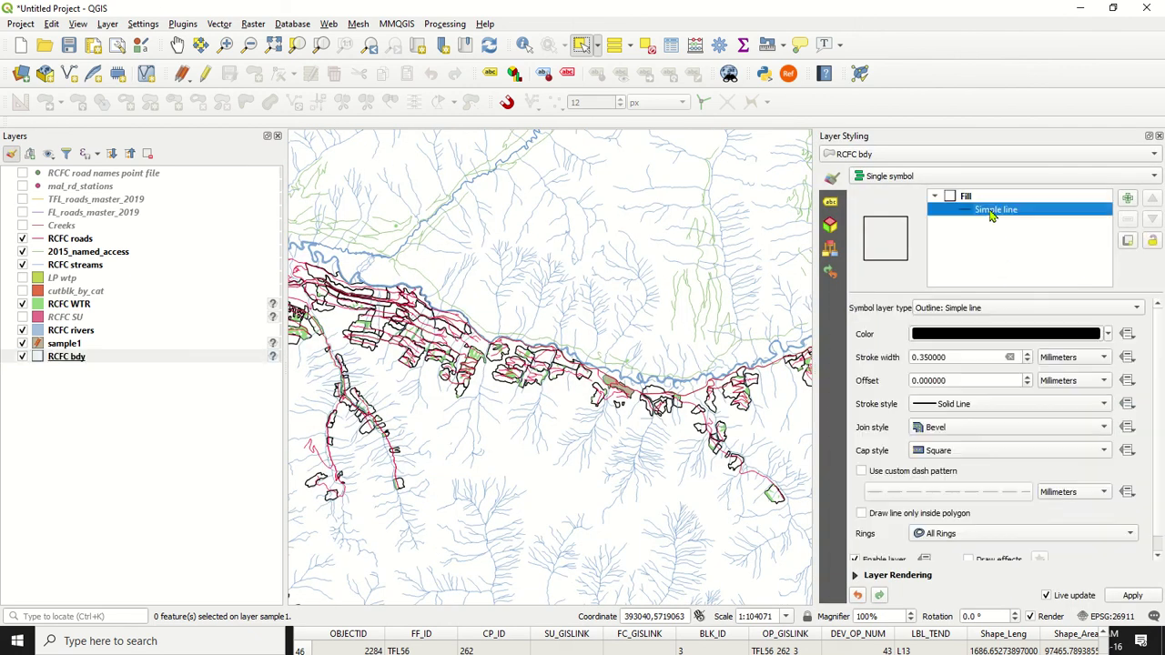
pyautogui.click(1029, 361)
pyautogui.click(1029, 361)
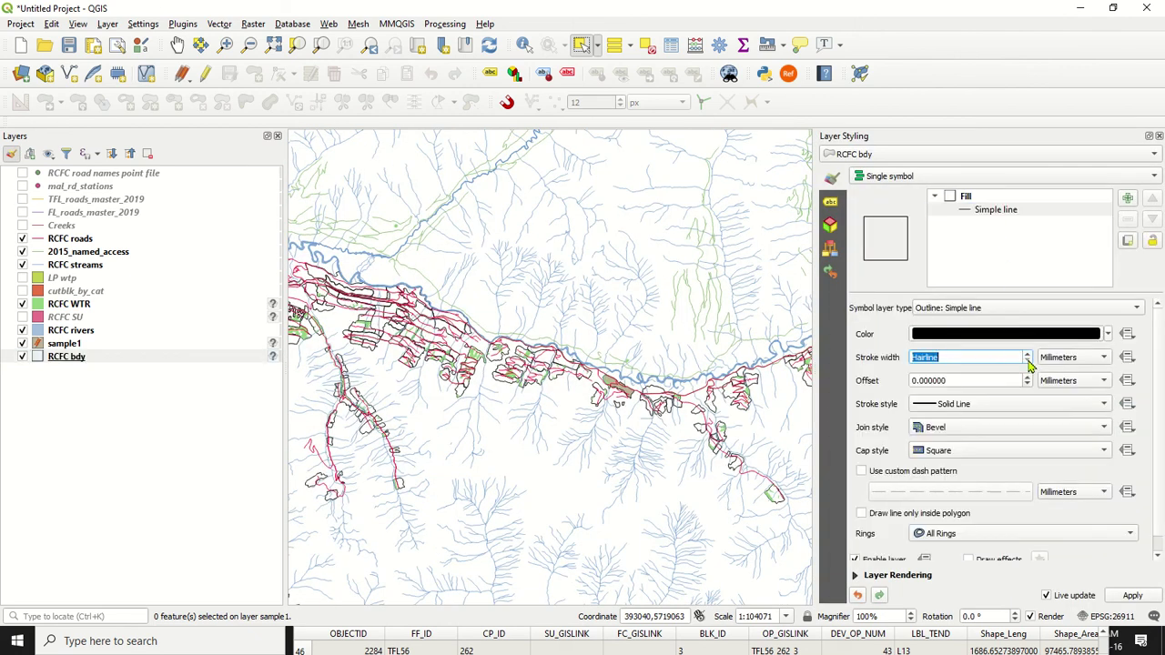
pyautogui.click(1027, 354)
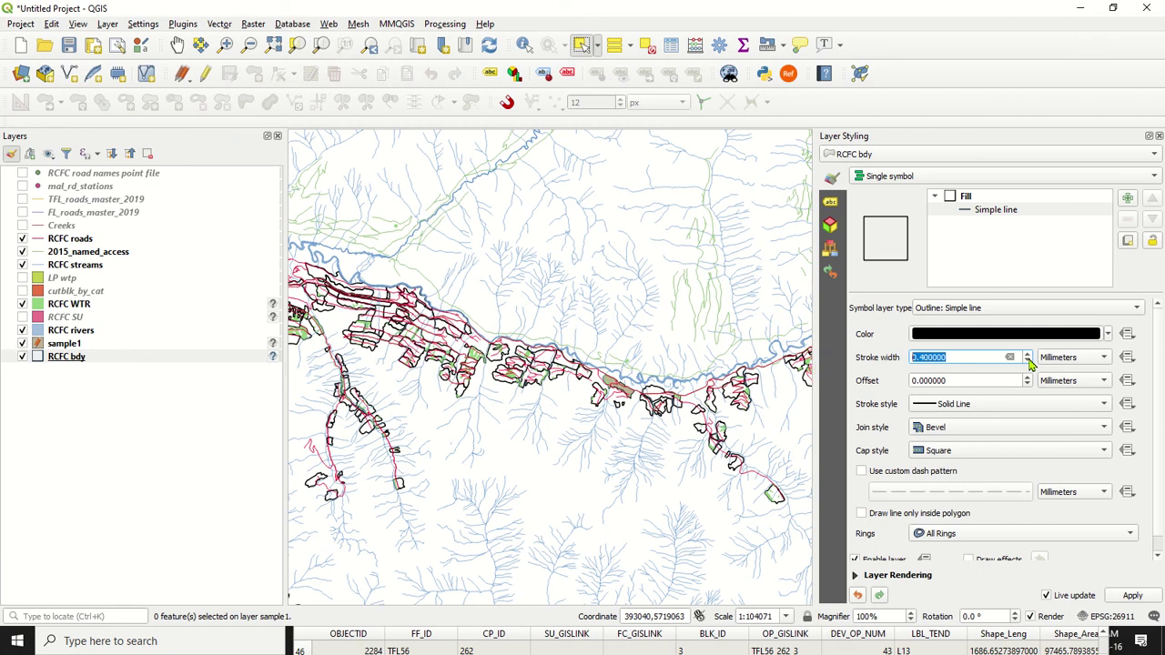
pyautogui.click(1159, 135)
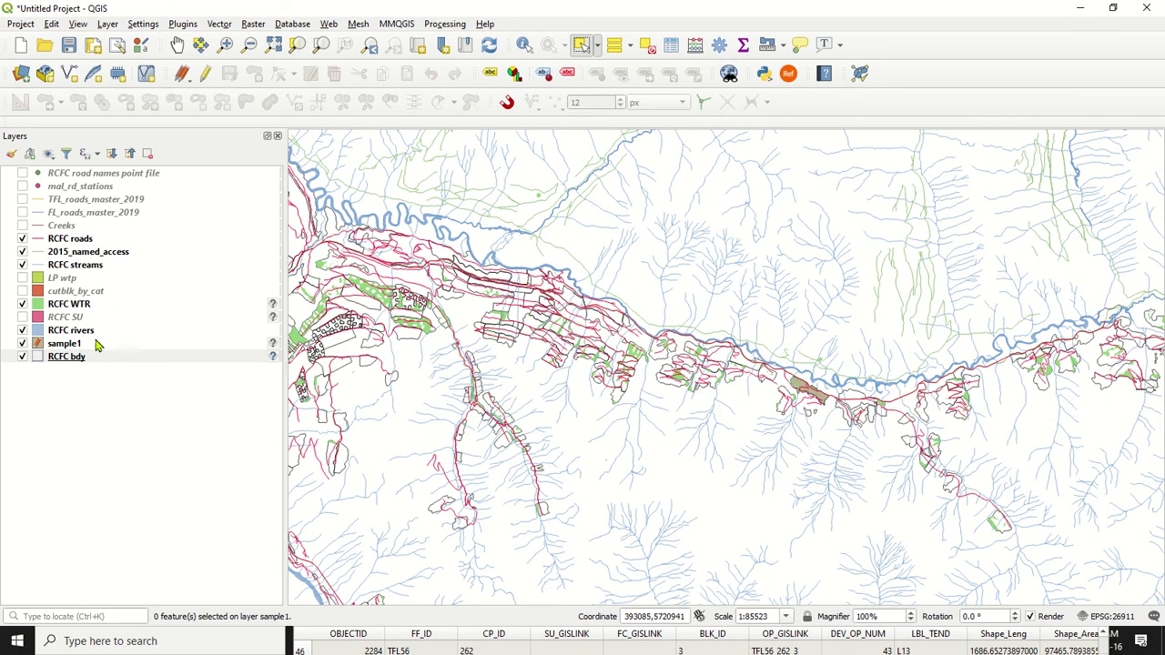
# - Stop editing the sample1 layer and restyle its polygons with the simple yellow fill symbol
pyautogui.click(60, 344)
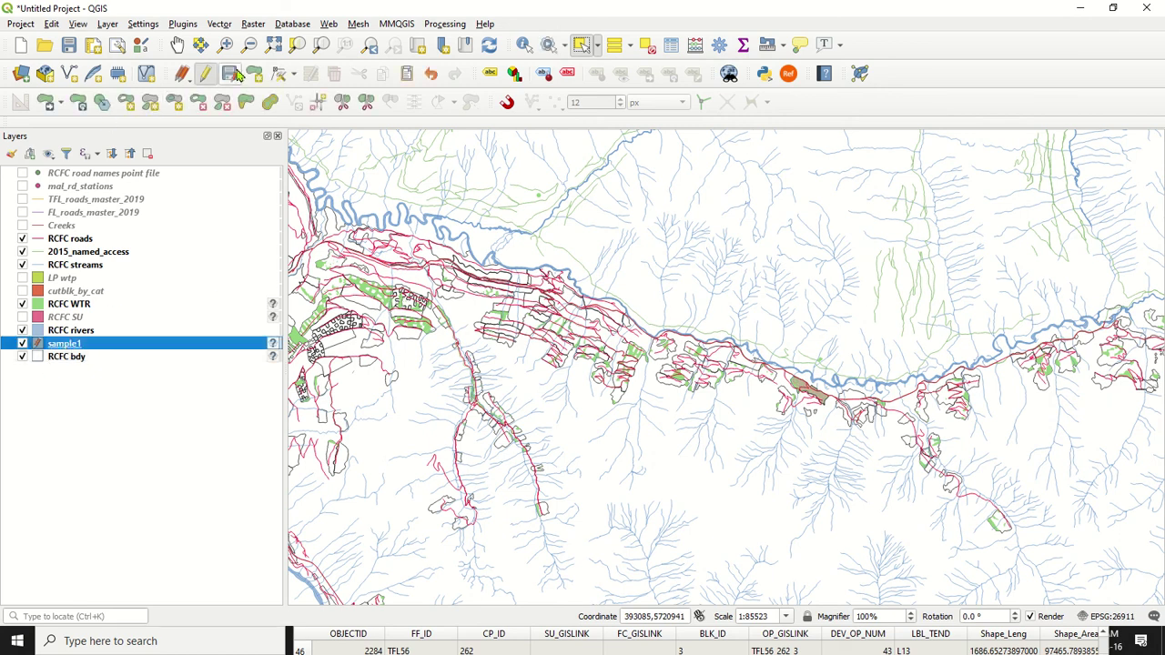
pyautogui.click(204, 73)
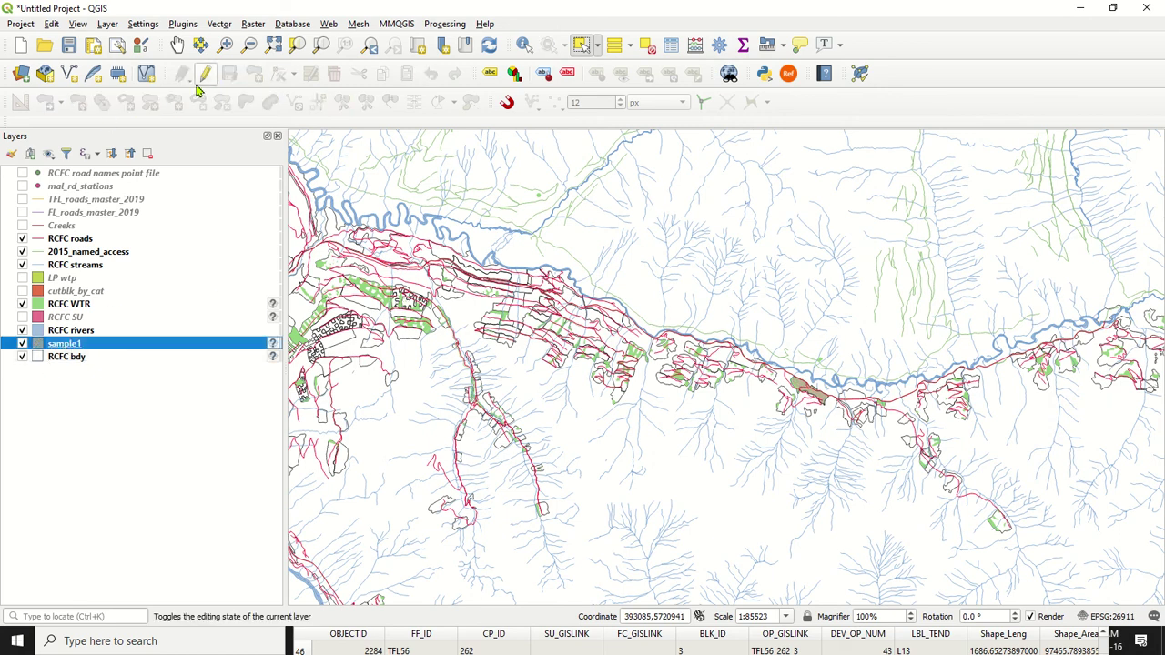
pyautogui.click(11, 154)
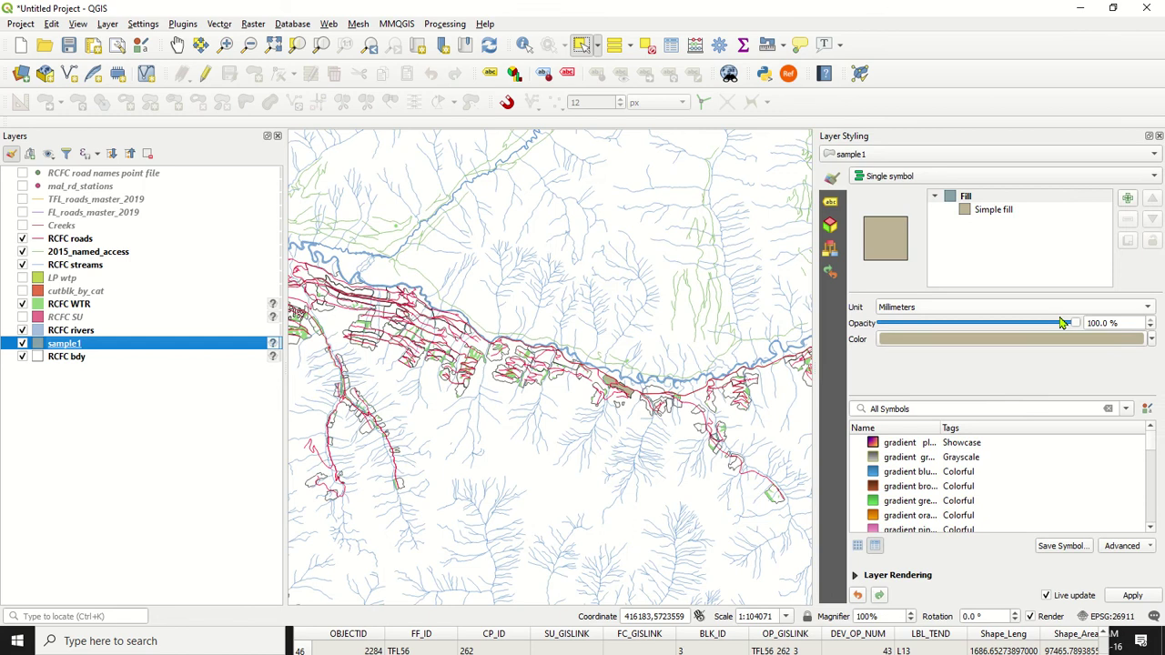
pyautogui.click(930, 531)
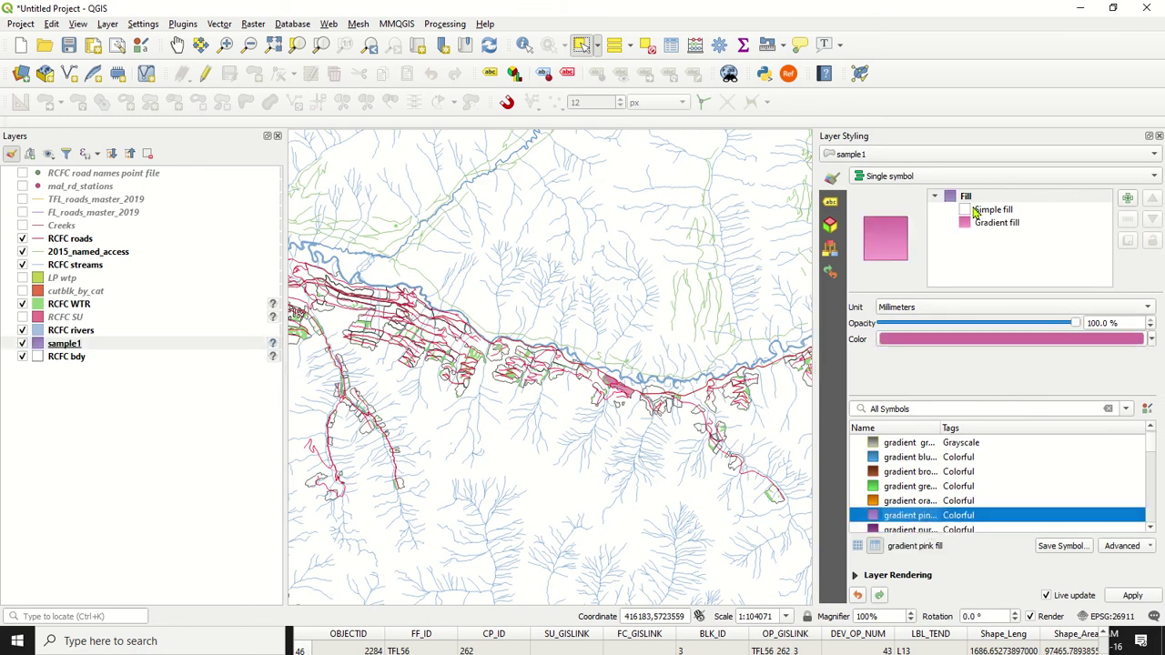
pyautogui.click(920, 177)
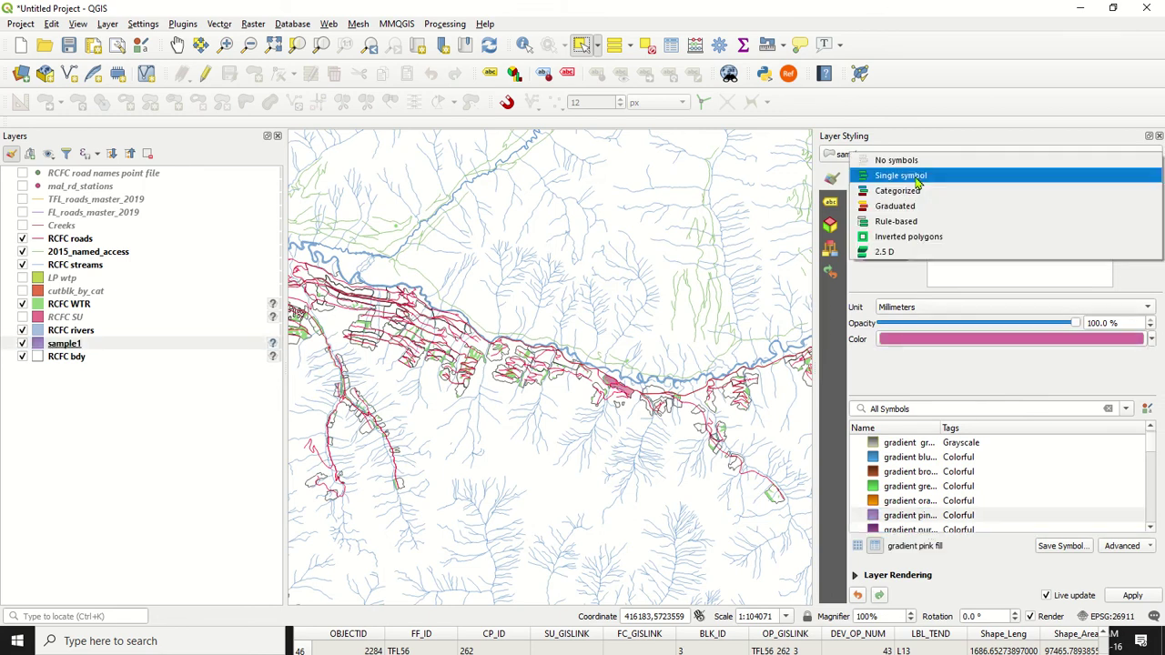
pyautogui.click(917, 177)
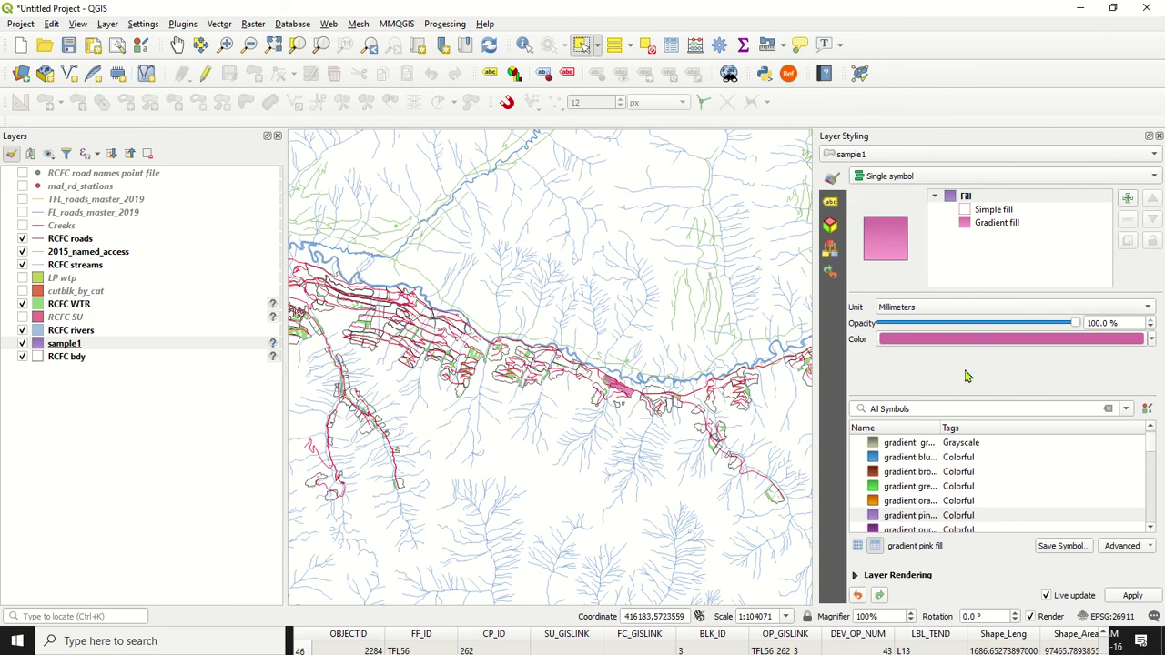
pyautogui.scroll(-10, 970, 487)
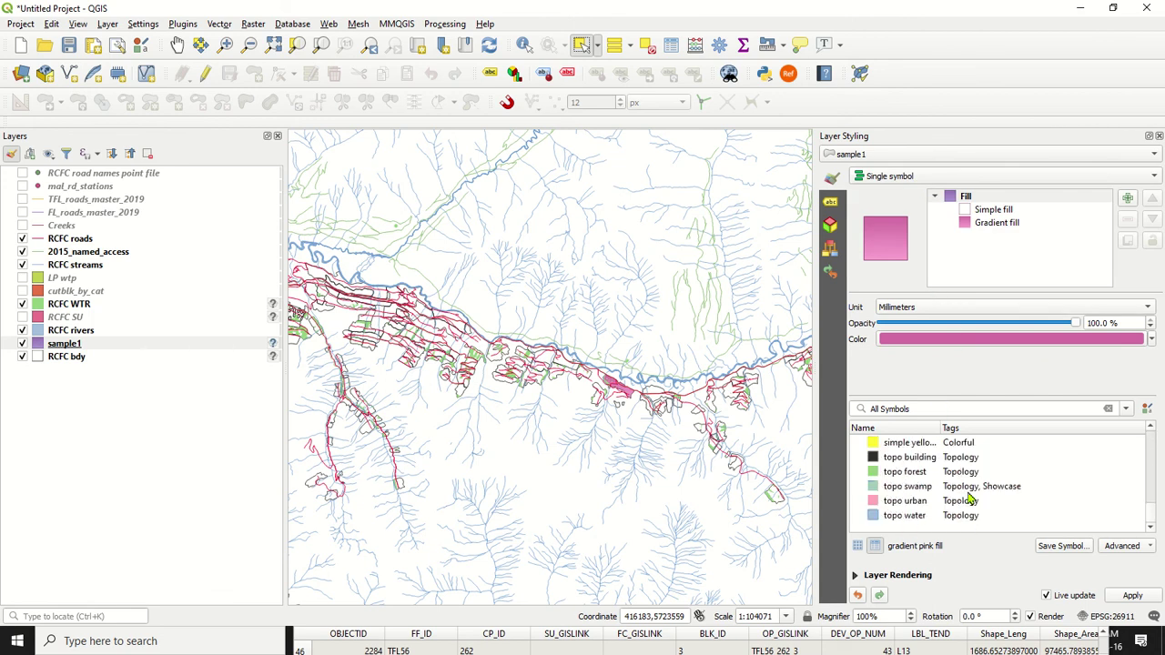
pyautogui.click(902, 446)
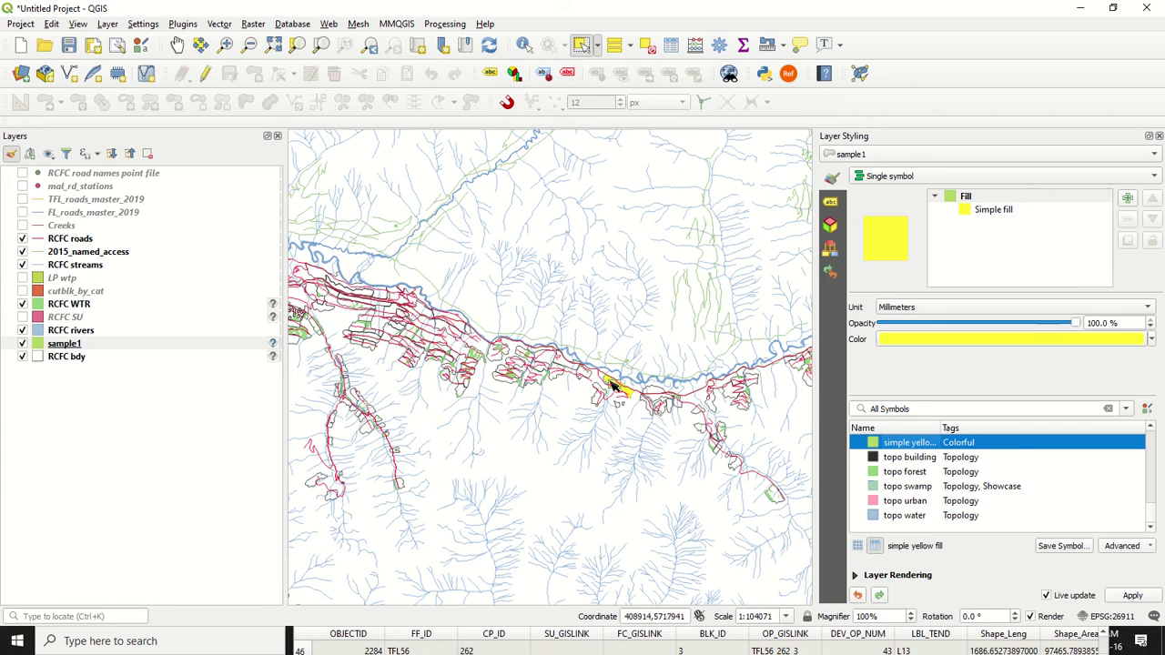
pyautogui.click(1158, 135)
pyautogui.scroll(3, 814, 407)
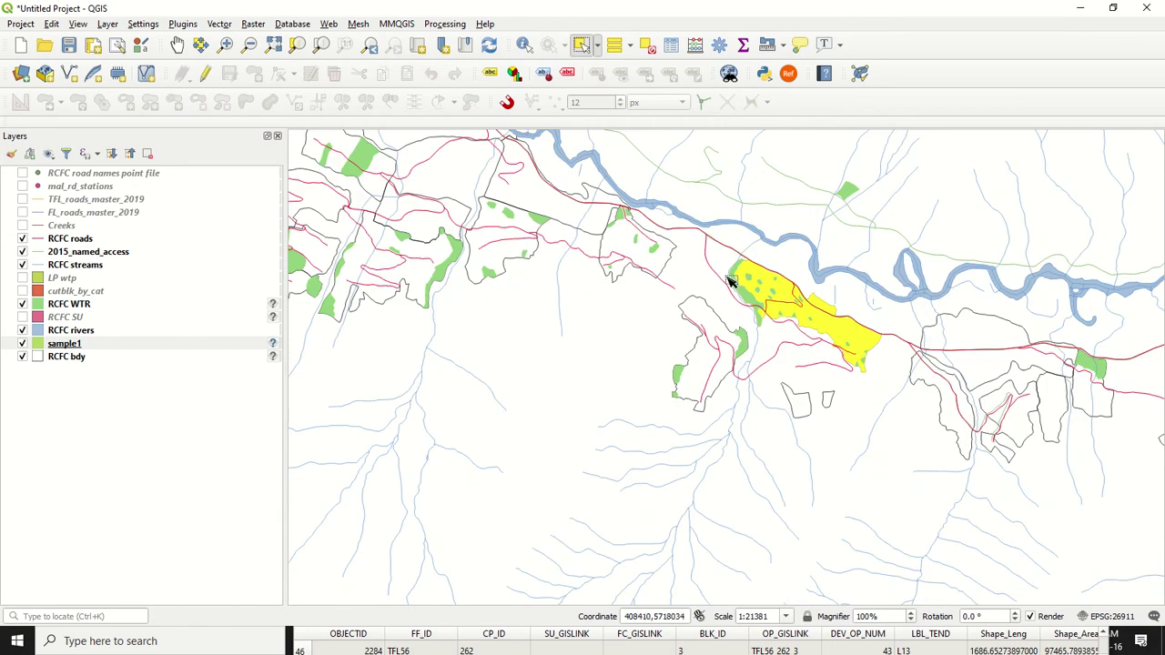
pyautogui.scroll(-2, 551, 362)
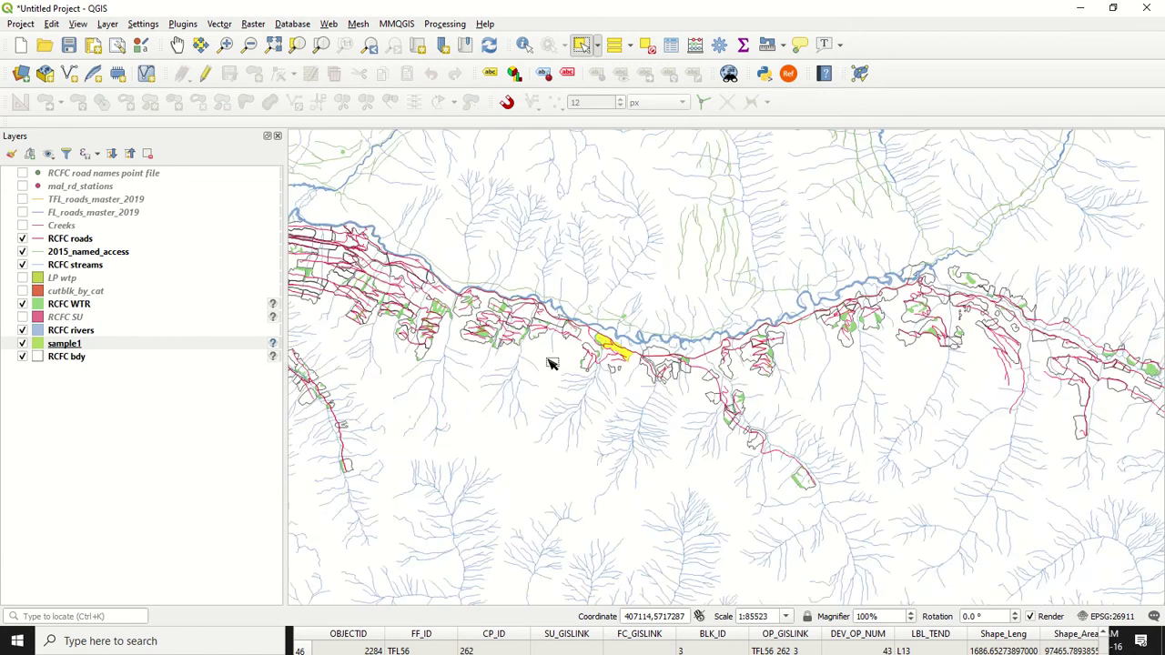
pyautogui.scroll(2, 551, 362)
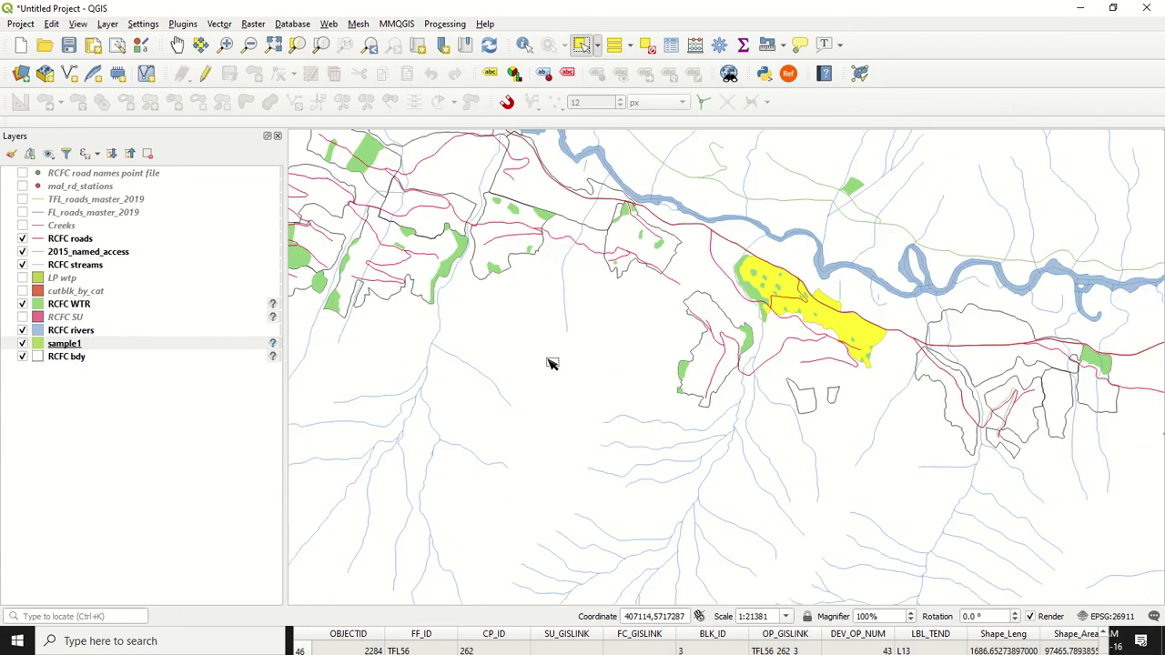
# - Remove the sample1 layer from the project and close the RCFC bdy attribute table
pyautogui.rightClick(62, 346)
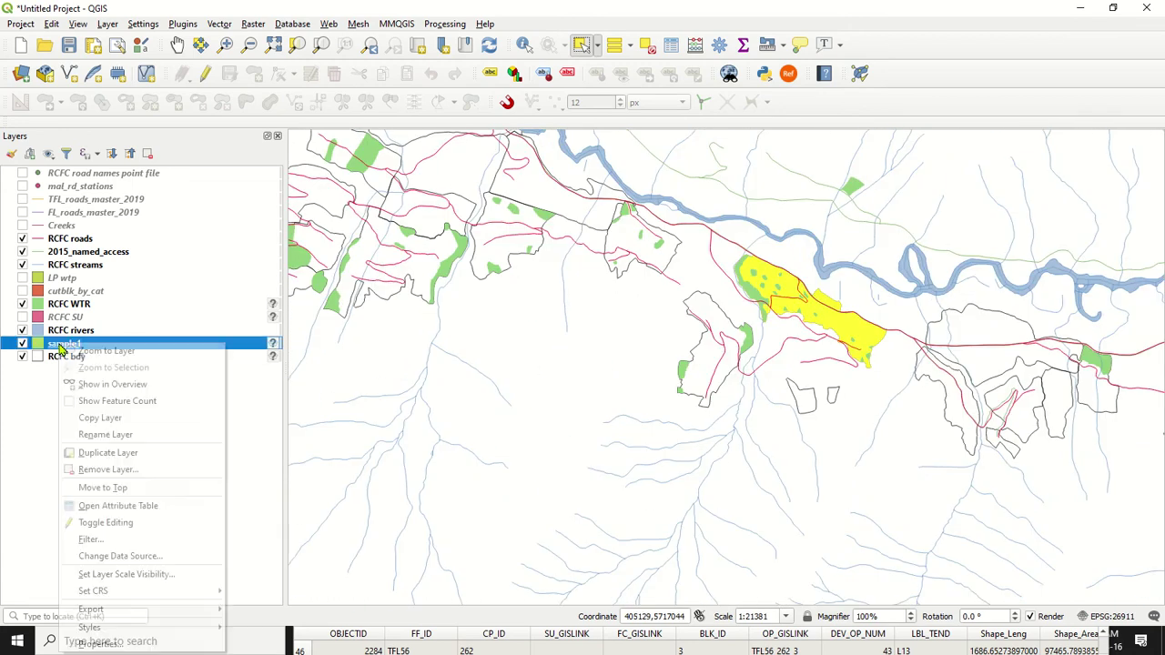
pyautogui.click(118, 469)
pyautogui.click(568, 339)
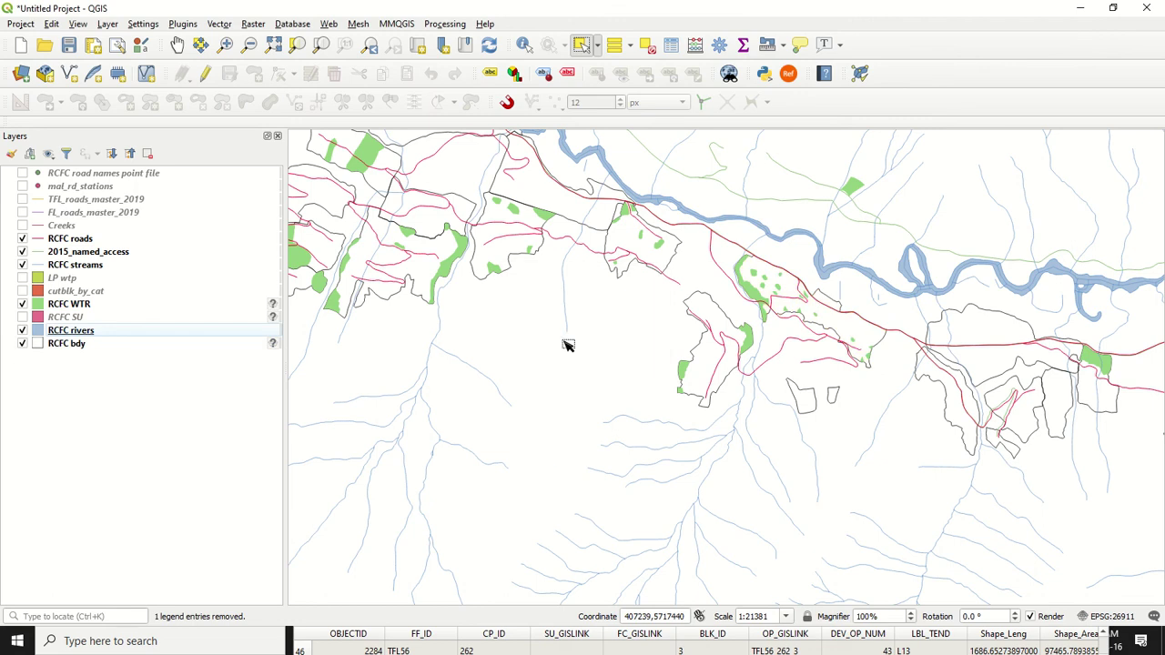
pyautogui.click(434, 639)
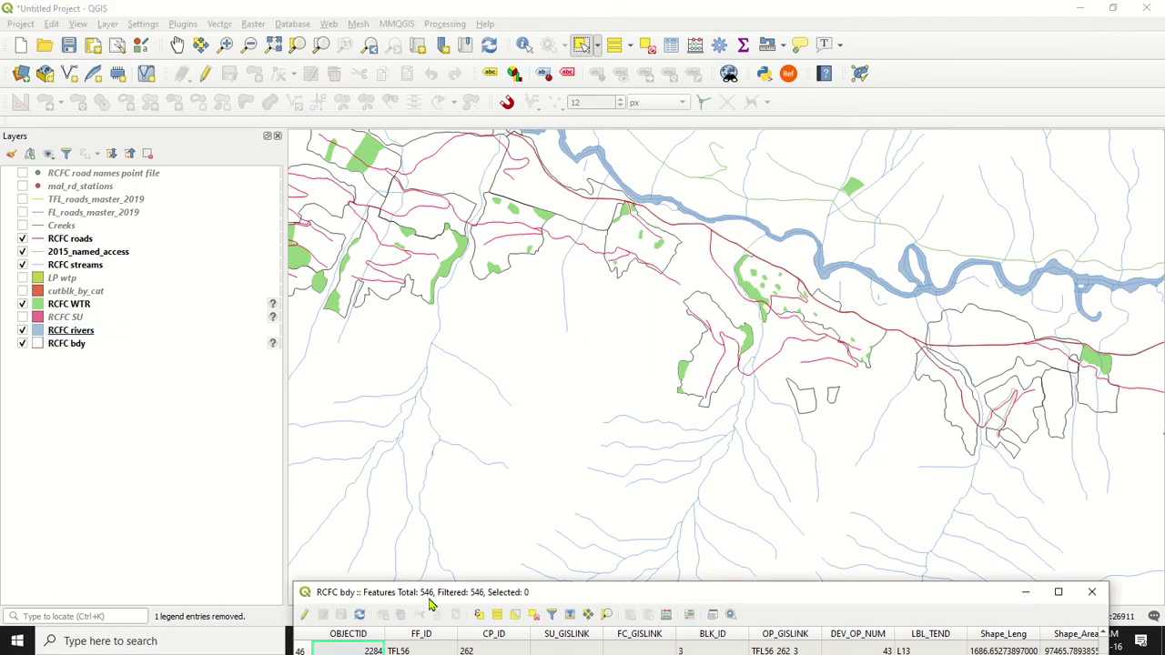
pyautogui.click(1092, 593)
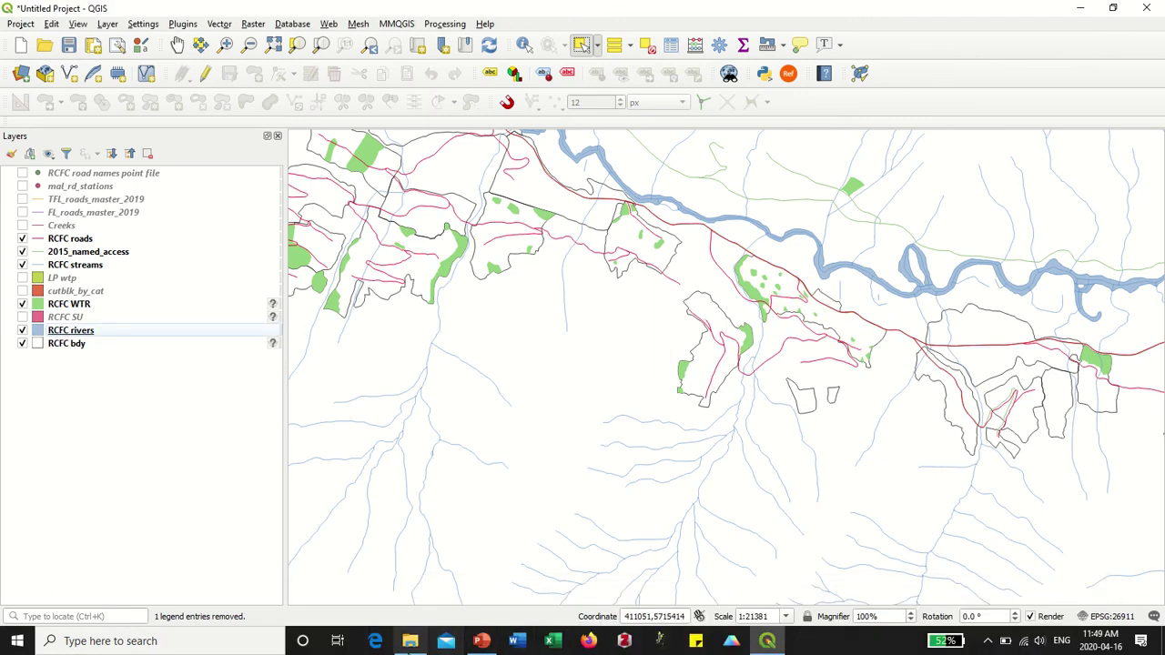
# - Switch to File Explorer and open the Planting blocks folder inside Documents, qGIS, Planting
pyautogui.click(410, 640)
pyautogui.click(514, 212)
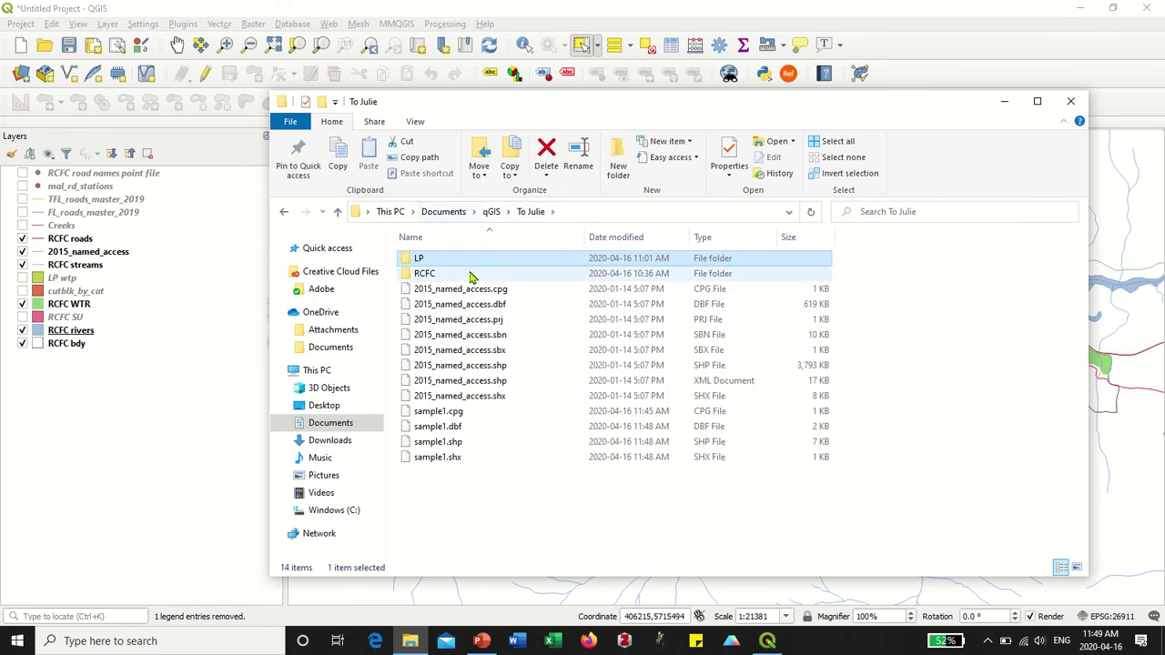
pyautogui.click(471, 275)
pyautogui.doubleClick(471, 275)
pyautogui.scroll(-5, 525, 333)
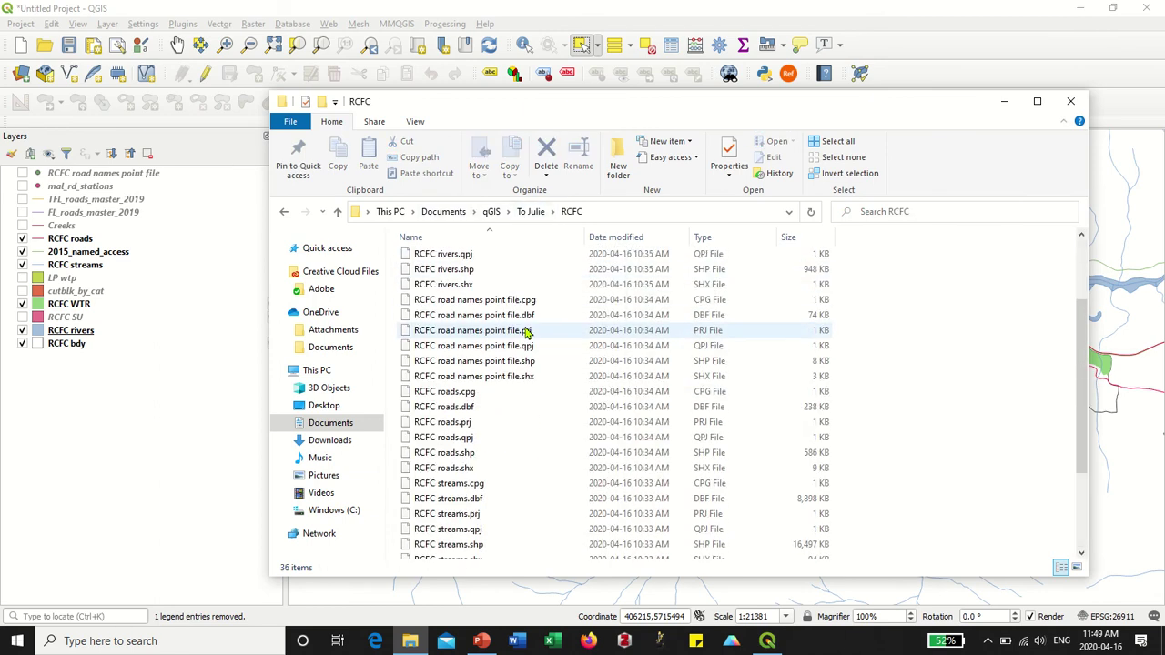
pyautogui.click(530, 212)
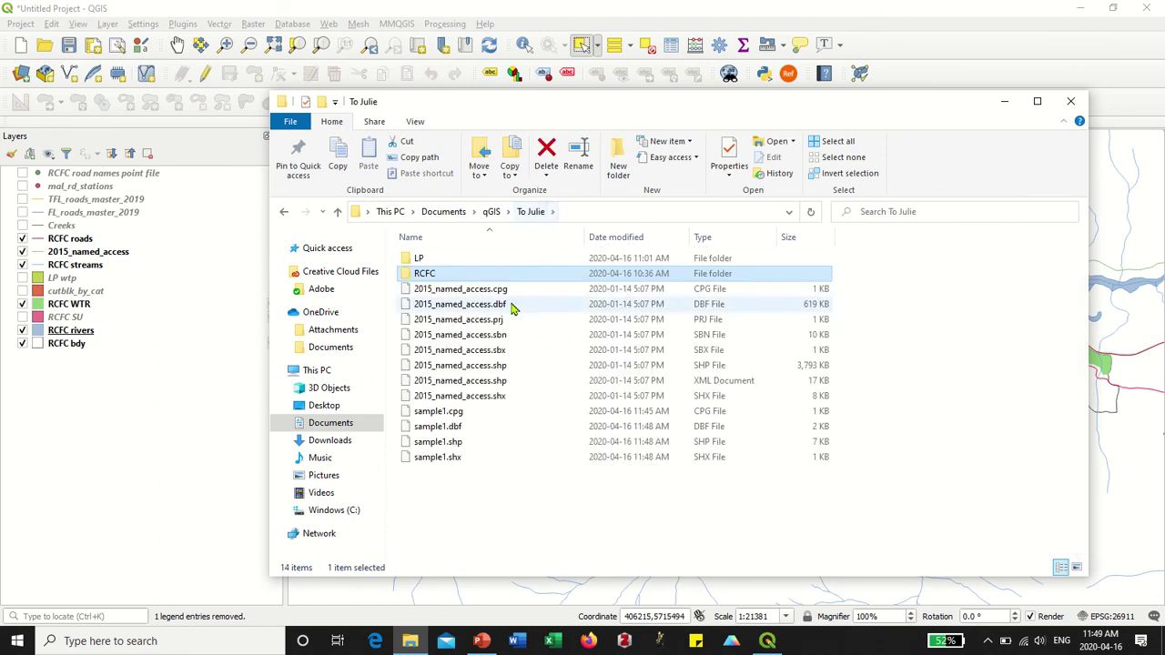
pyautogui.click(492, 211)
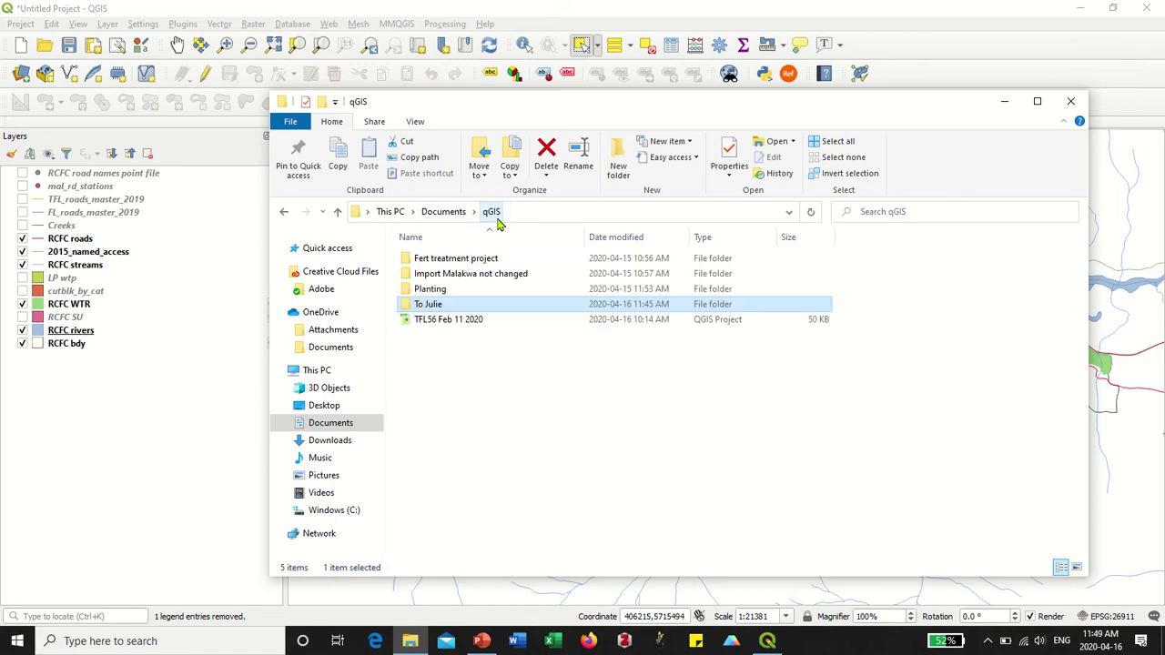
pyautogui.doubleClick(459, 288)
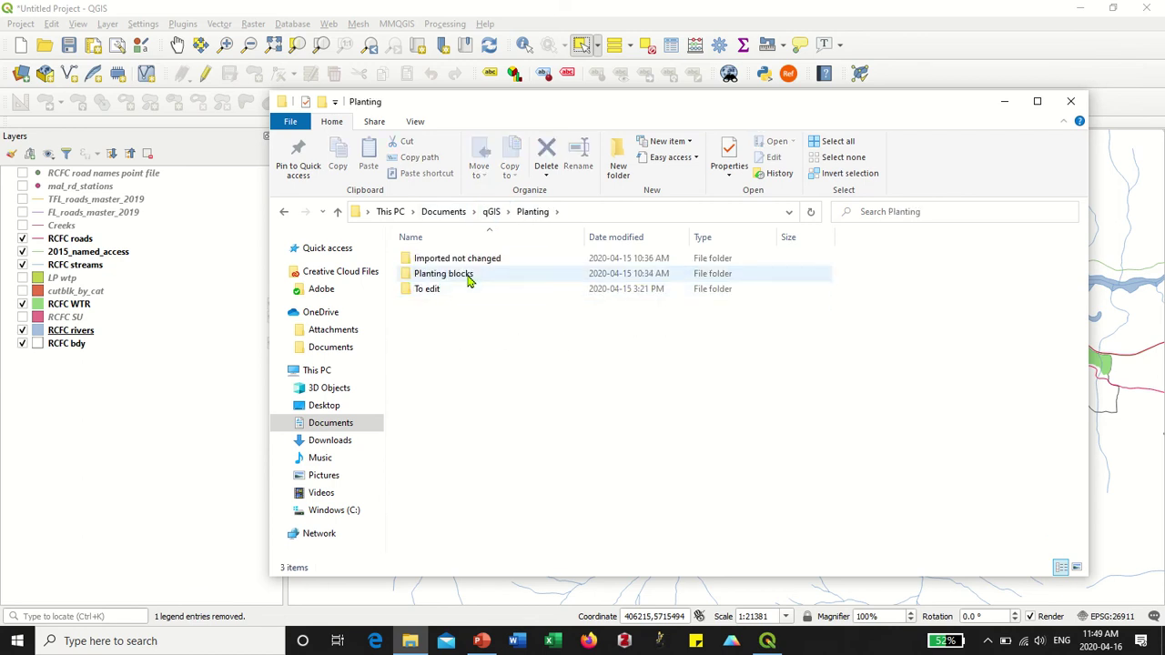
pyautogui.doubleClick(467, 278)
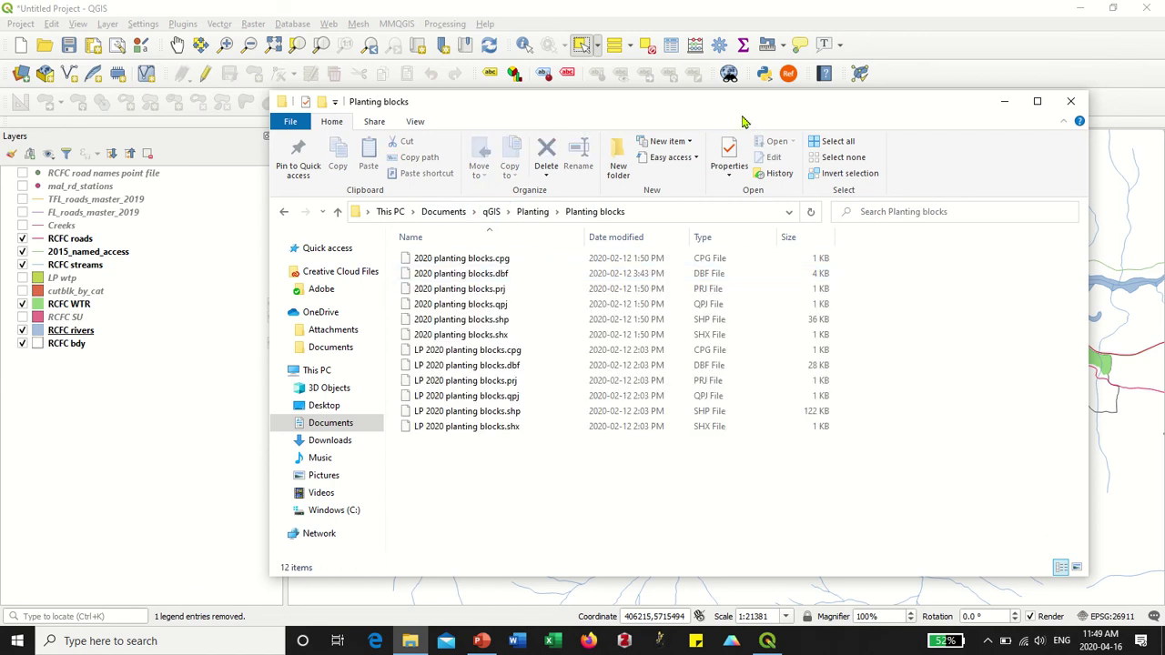
# - Add 2020 planting blocks.shp to the QGIS map, accepting the transformation Inverse of UTM zone 11N + Inverse of NAD83 to WGS 84 (1) + UTM zone 11N
pyautogui.click(501, 320)
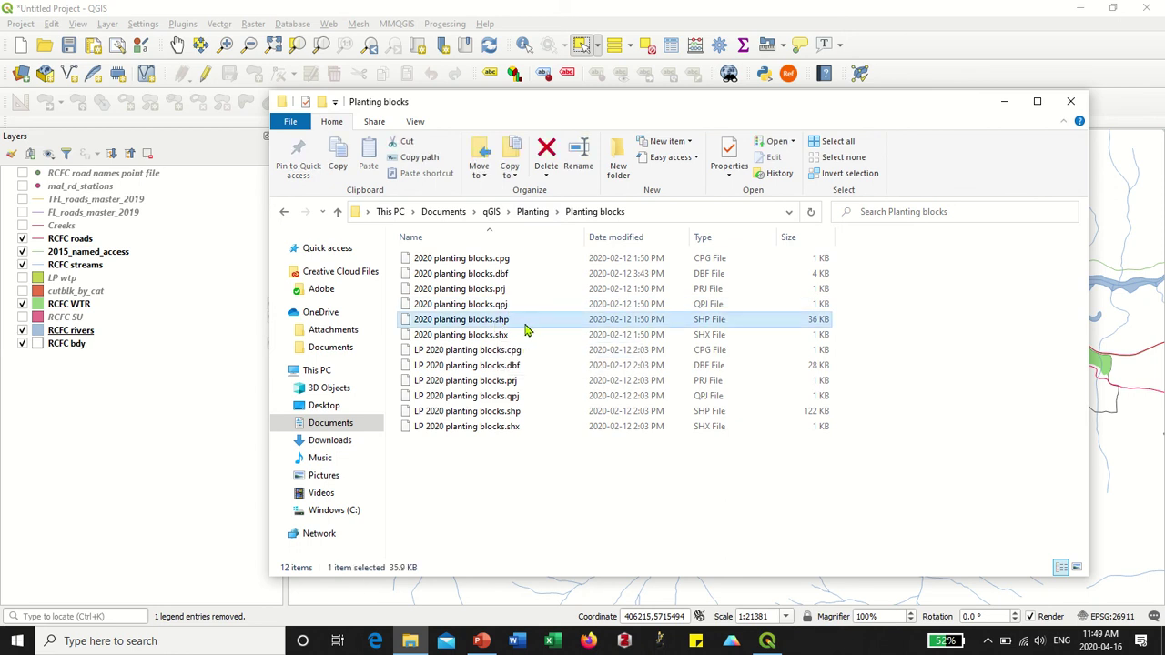
pyautogui.moveTo(532, 327); pyautogui.dragTo(1133, 496)
pyautogui.click(1004, 101)
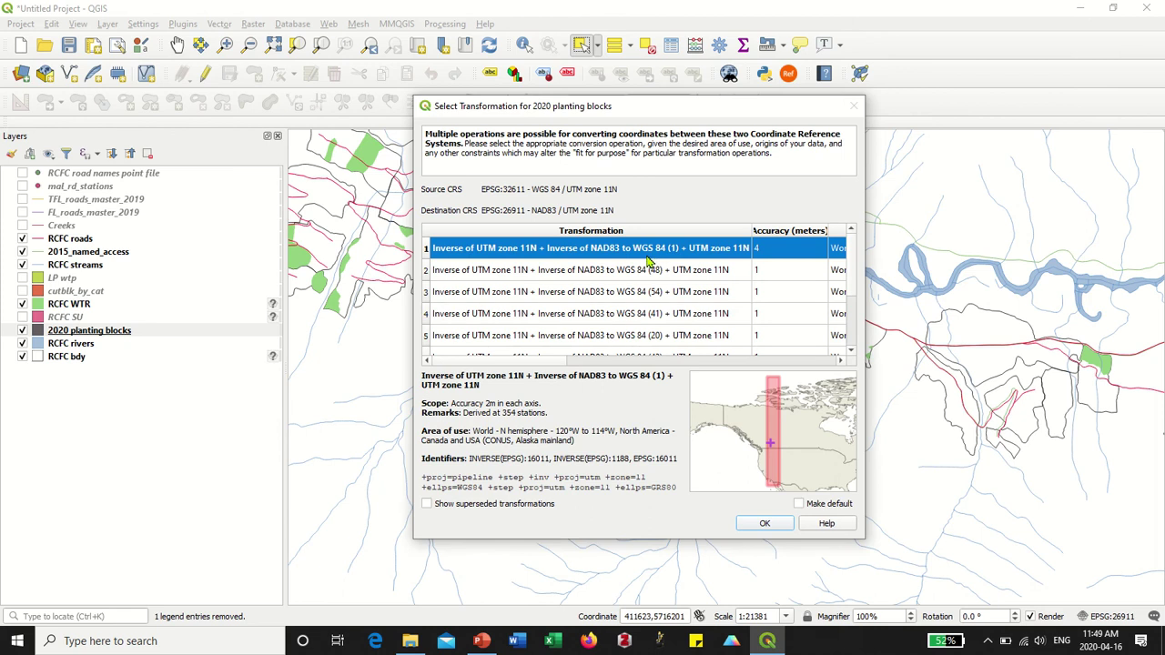
pyautogui.click(764, 525)
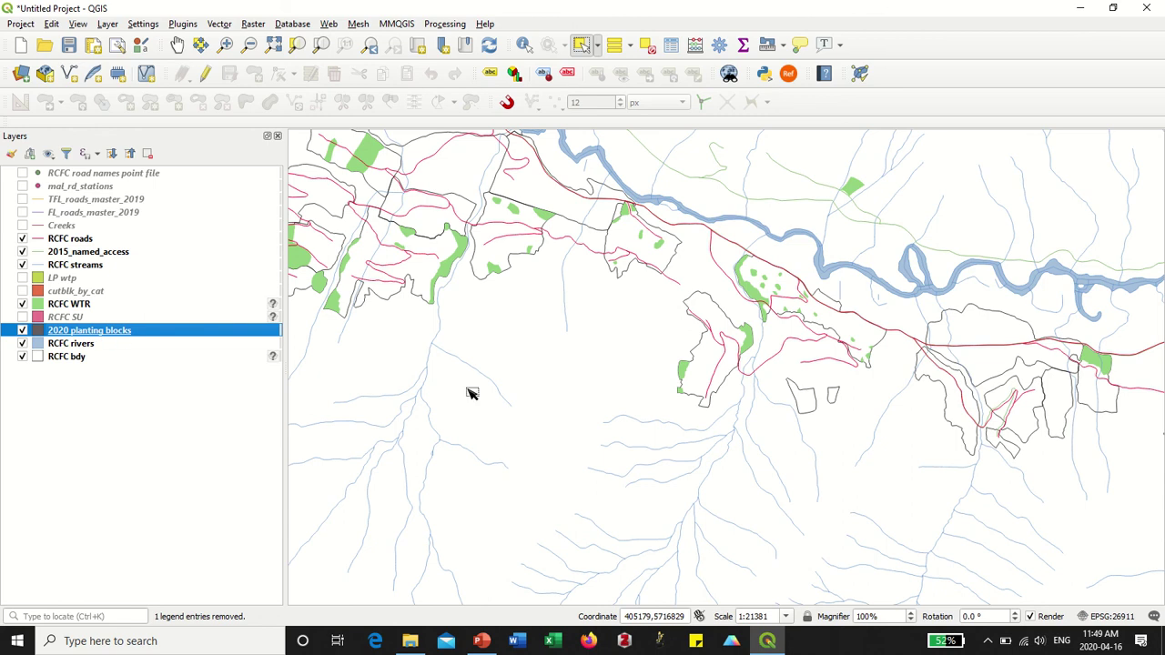
# - Change the fill color of the 2020 planting blocks layer to bright magenta
pyautogui.scroll(-3, 510, 400)
pyautogui.scroll(1, 344, 393)
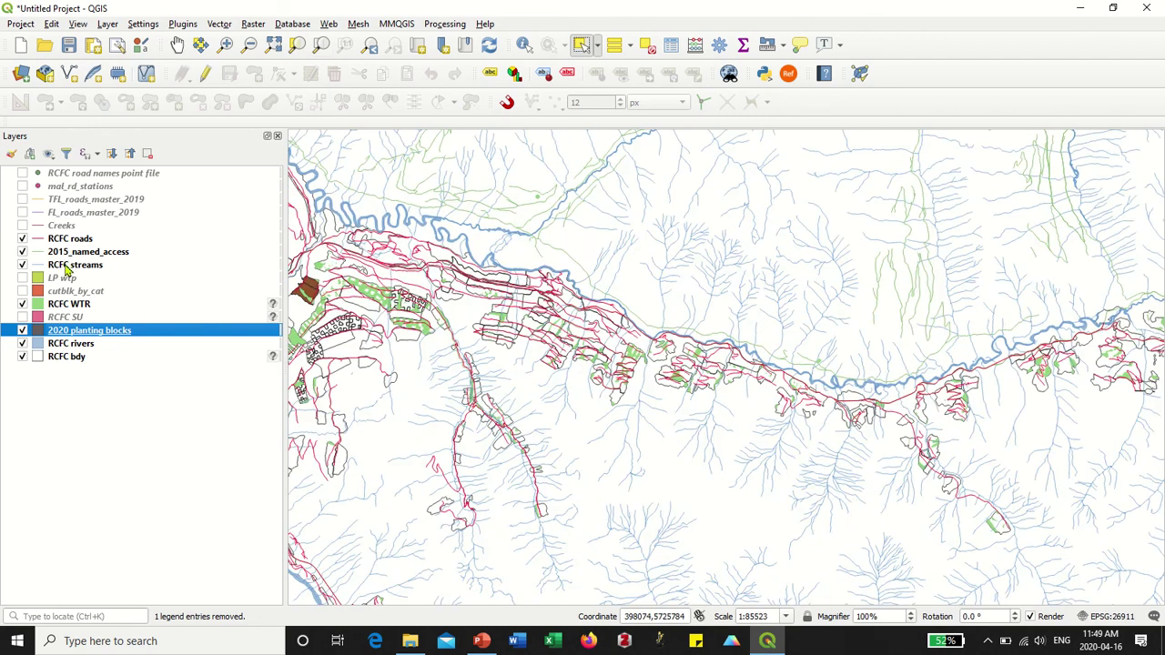
pyautogui.rightClick(40, 333)
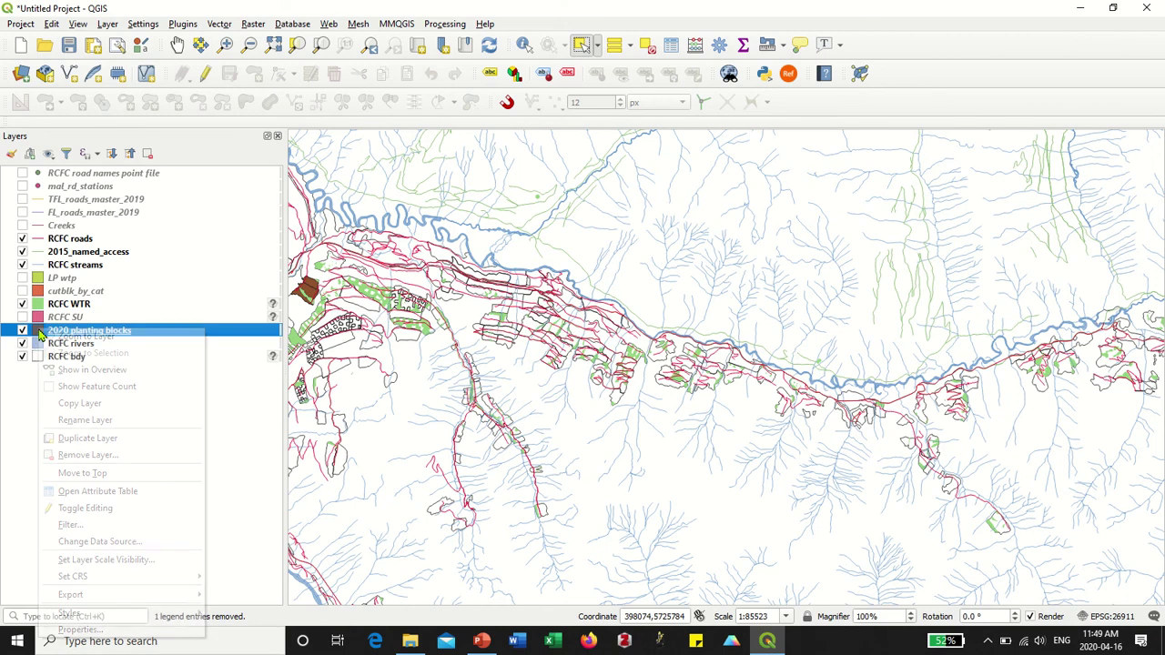
pyautogui.click(11, 153)
pyautogui.click(11, 153)
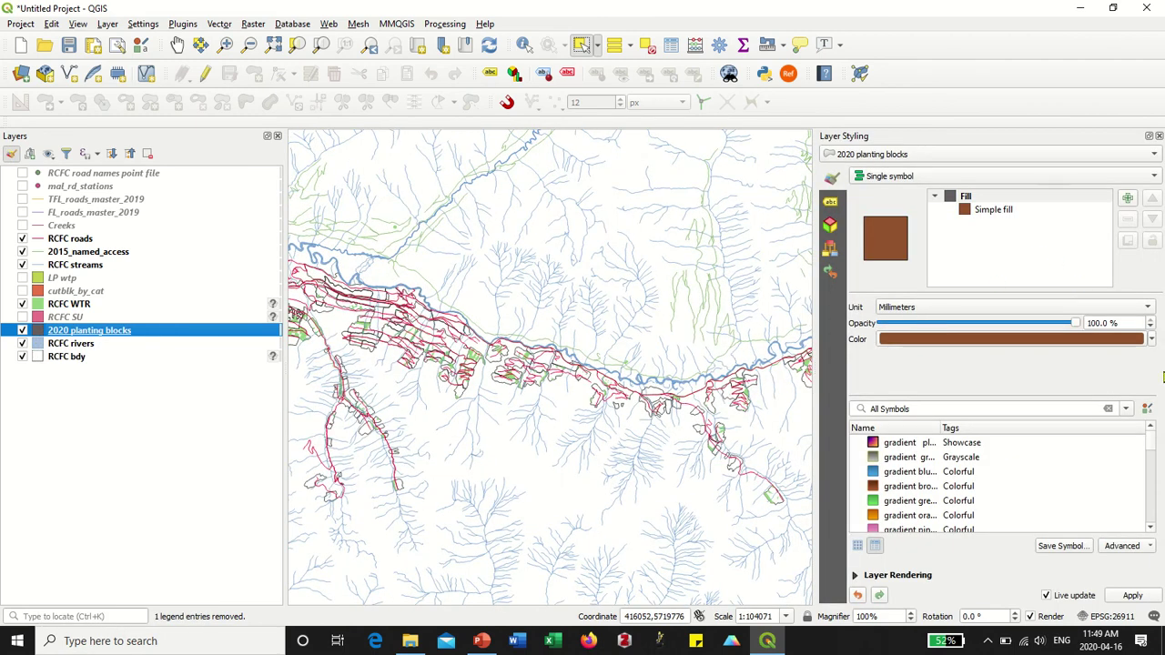
pyautogui.click(1151, 339)
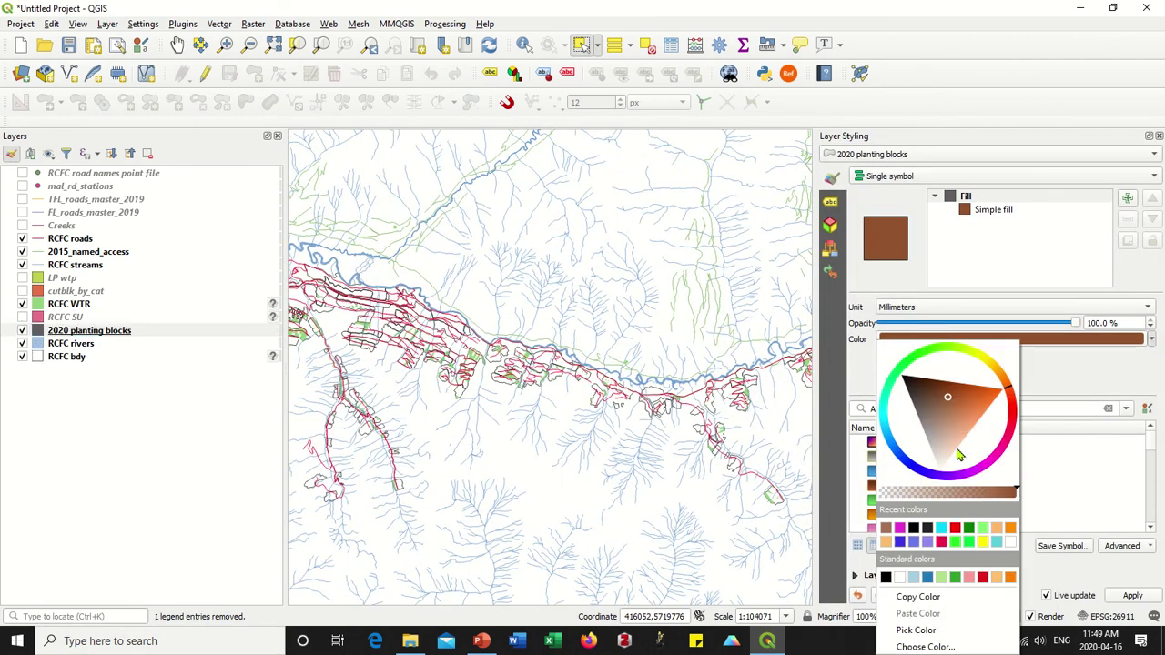
pyautogui.click(994, 466)
pyautogui.click(991, 470)
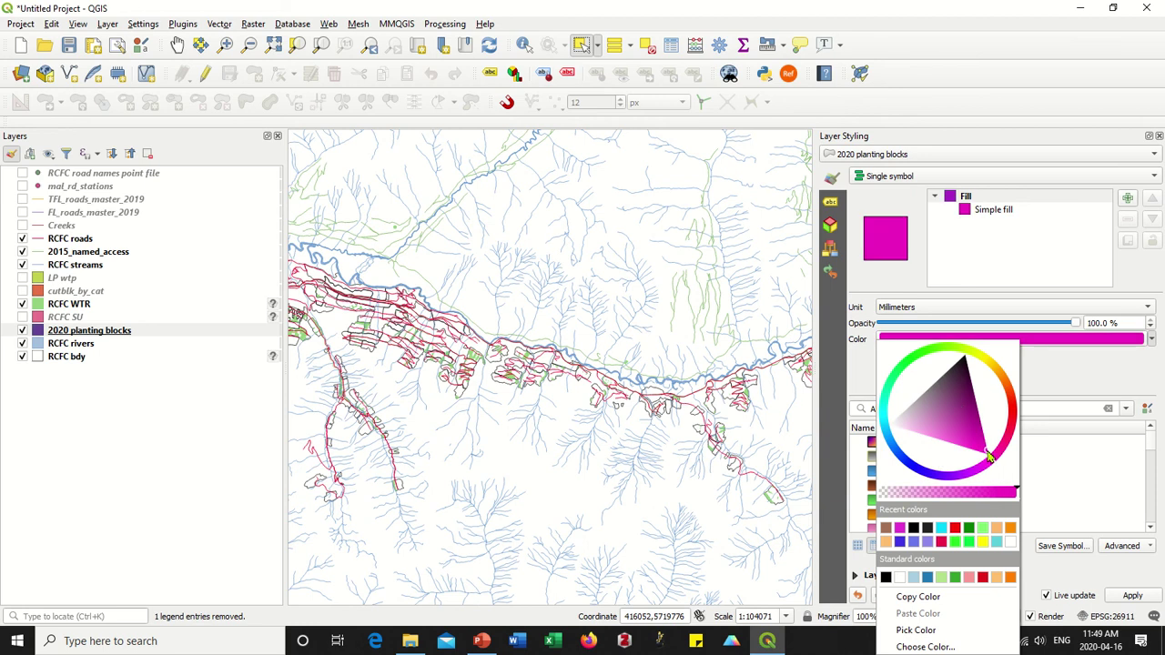
pyautogui.click(1132, 594)
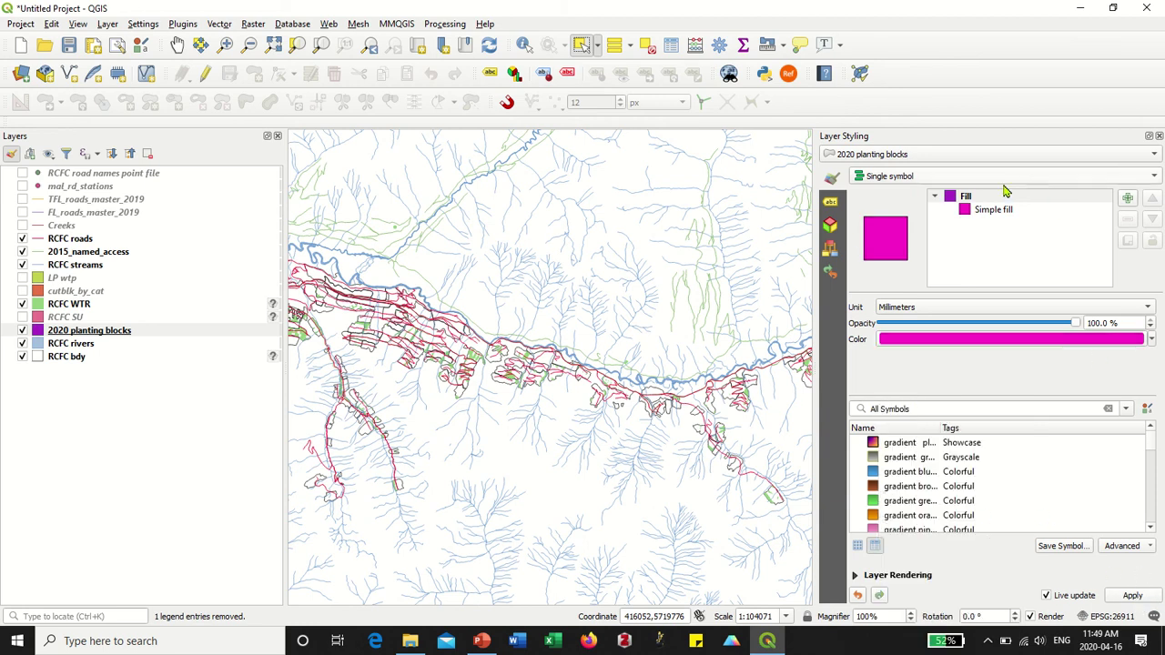
pyautogui.click(1158, 136)
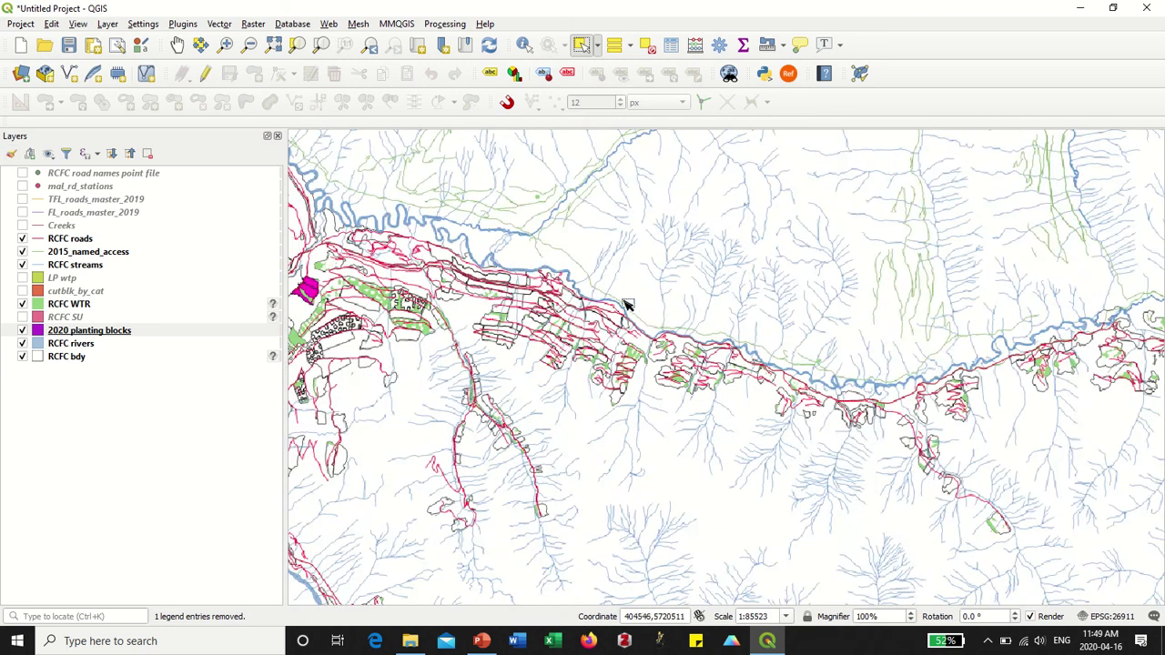
# - Examine where the magenta 2020 planting blocks lie across the whole map area
pyautogui.click(178, 50)
pyautogui.moveTo(422, 281); pyautogui.dragTo(693, 389)
pyautogui.scroll(-1, 694, 388)
pyautogui.scroll(1, 693, 388)
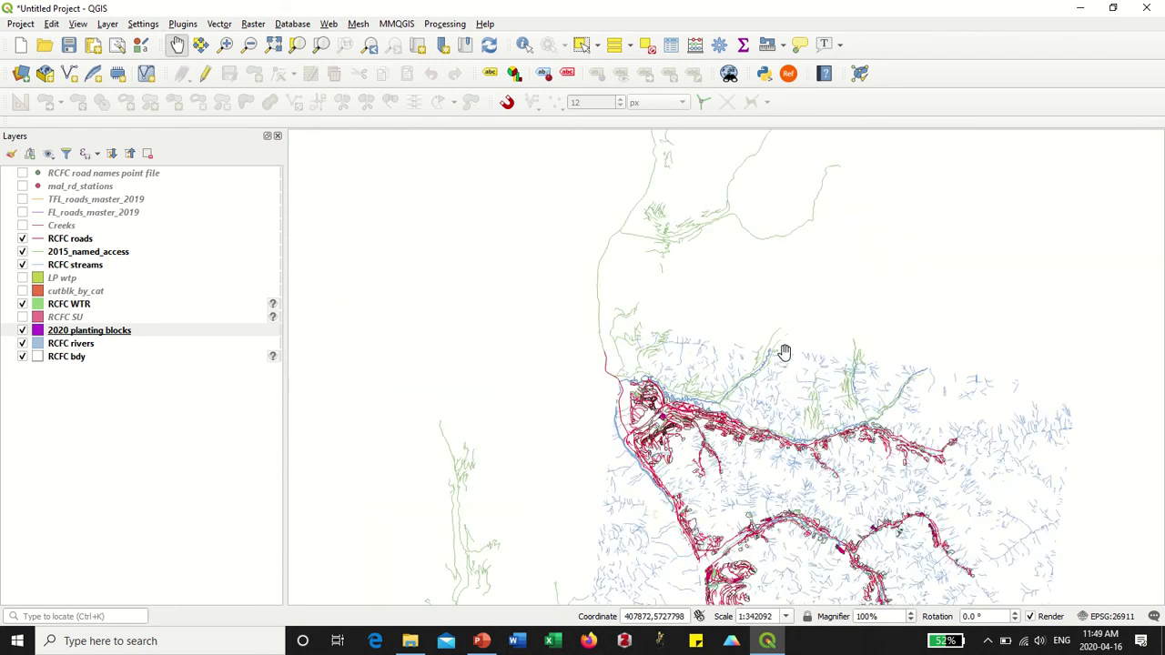
pyautogui.moveTo(800, 546); pyautogui.dragTo(652, 374)
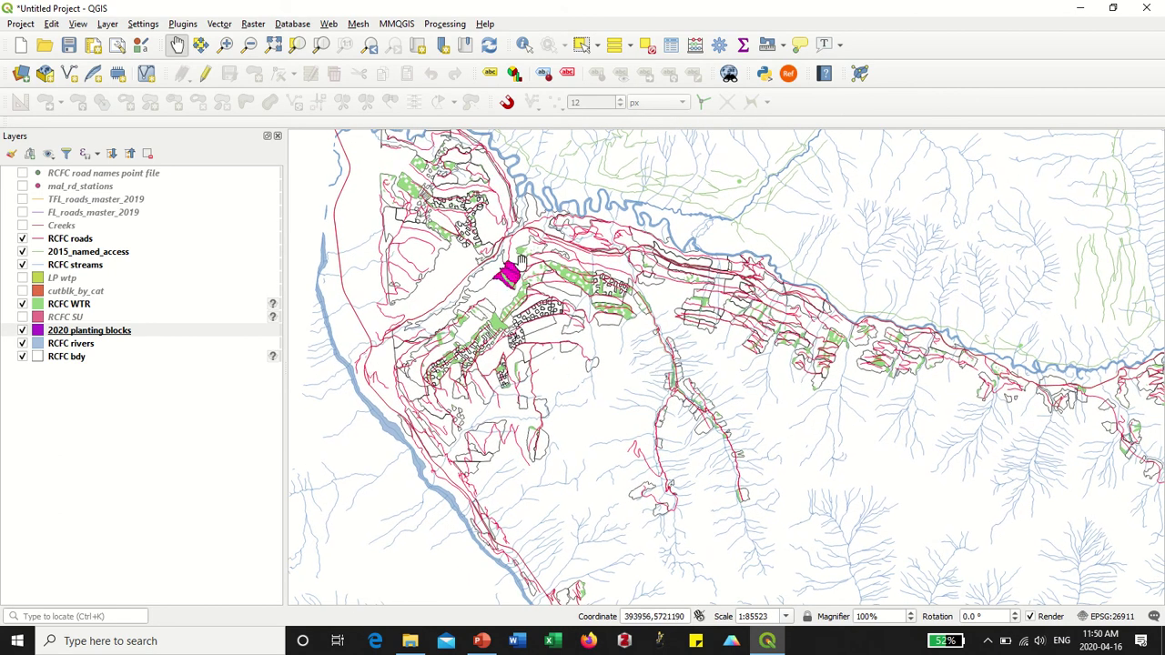
pyautogui.moveTo(891, 381); pyautogui.dragTo(516, 303)
pyautogui.moveTo(912, 364); pyautogui.dragTo(627, 364)
pyautogui.moveTo(546, 380); pyautogui.dragTo(881, 382)
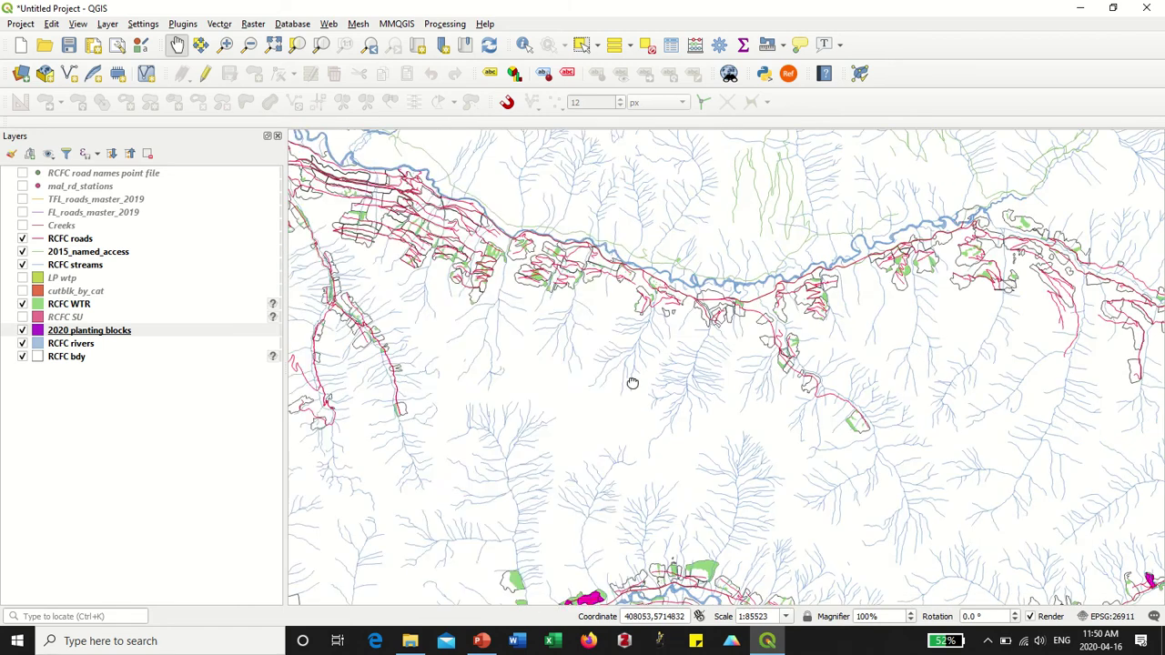
pyautogui.moveTo(794, 431); pyautogui.dragTo(621, 431)
pyautogui.moveTo(743, 481); pyautogui.dragTo(742, 376)
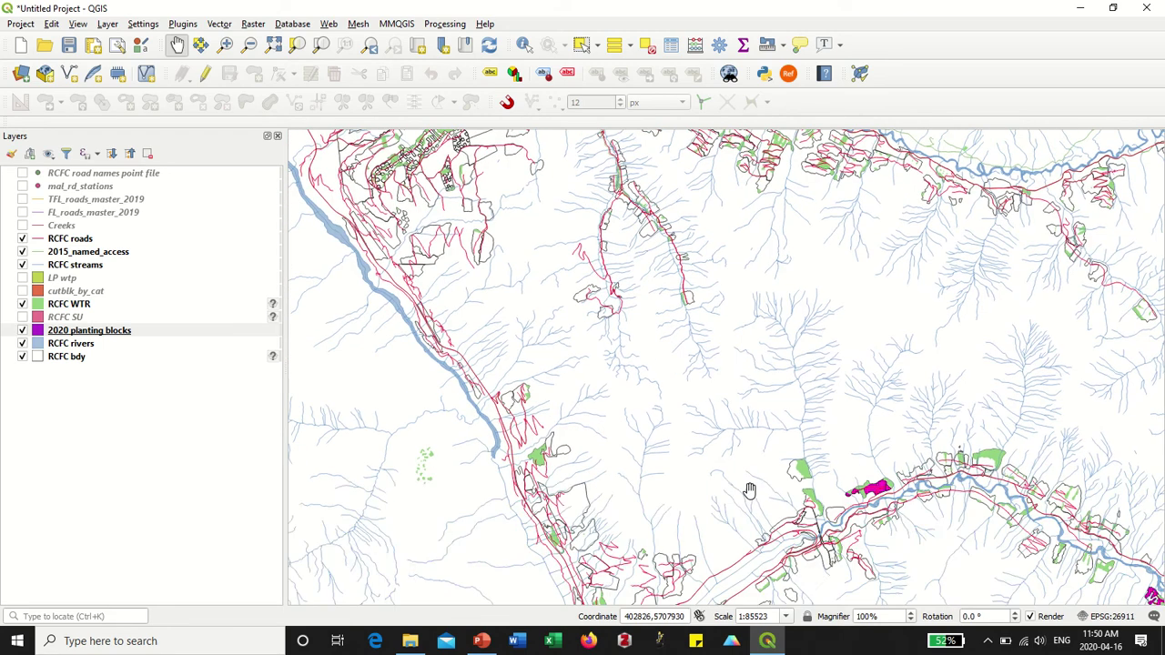
# - Examine the 2020 planting blocks along the southern valley roads and rivers of the map
pyautogui.moveTo(749, 489); pyautogui.dragTo(624, 331)
pyautogui.moveTo(813, 441); pyautogui.dragTo(755, 260)
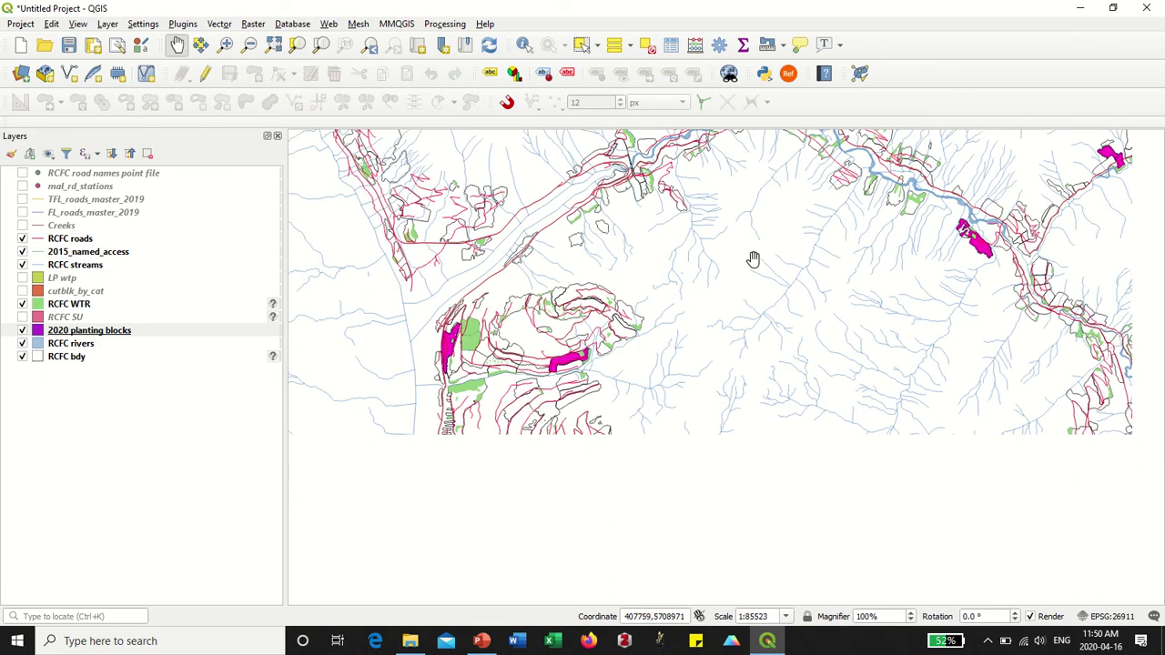
pyautogui.moveTo(710, 312); pyautogui.dragTo(585, 442)
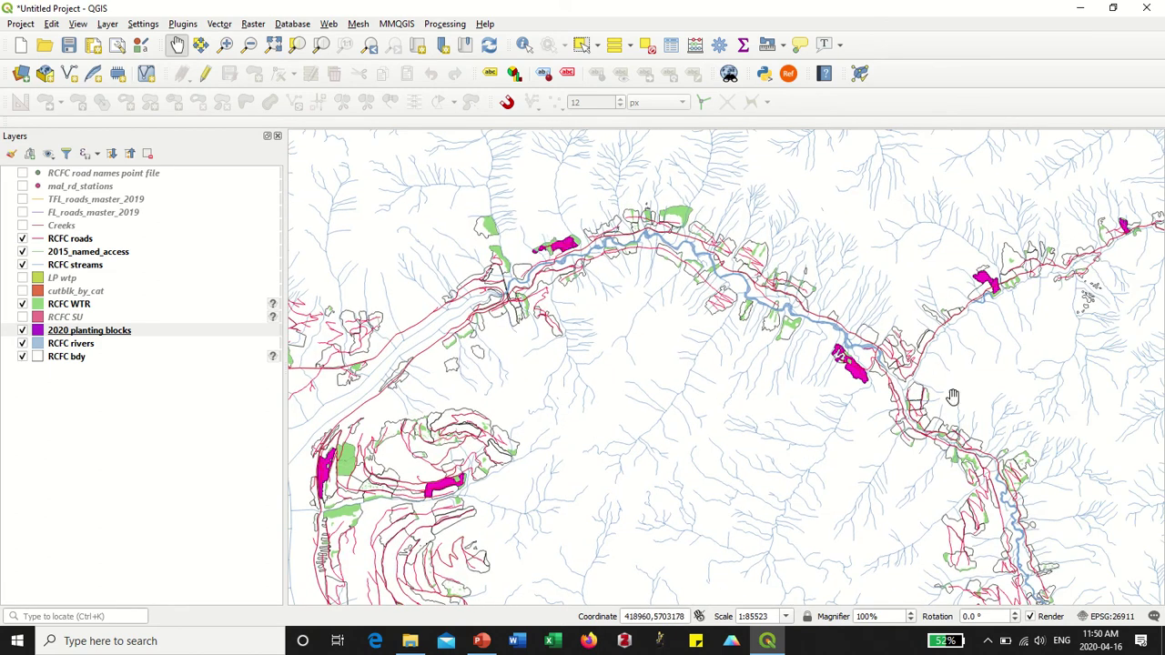
pyautogui.moveTo(1031, 264); pyautogui.dragTo(886, 364)
pyautogui.scroll(-1, 737, 410)
pyautogui.scroll(-1, 875, 364)
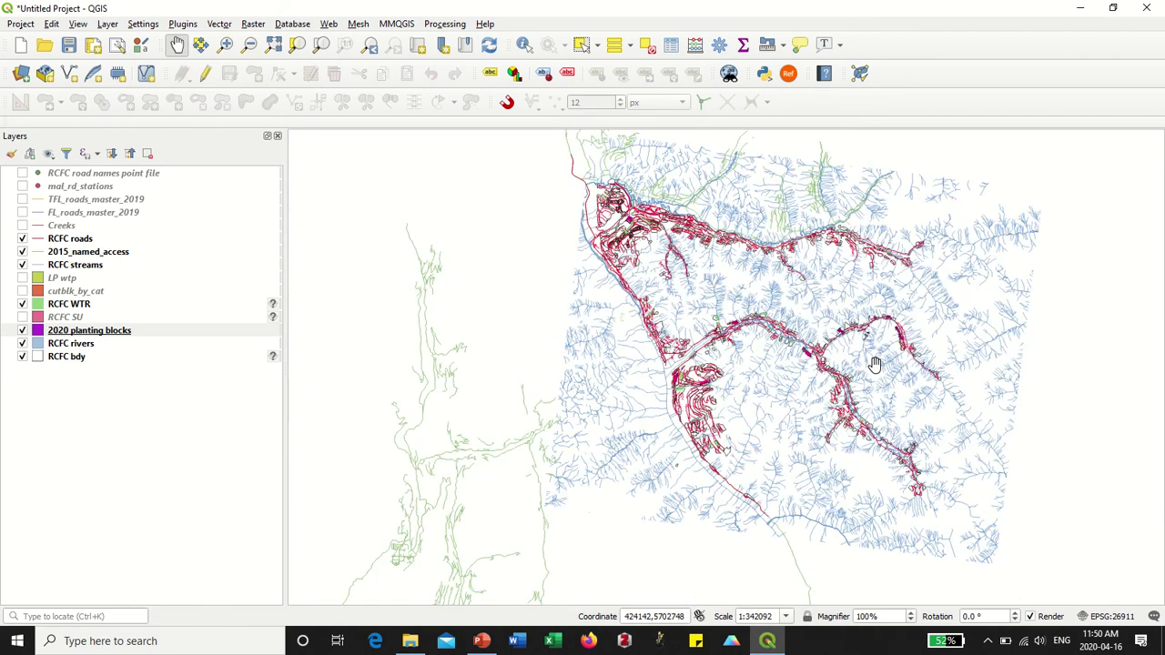
pyautogui.scroll(1, 908, 357)
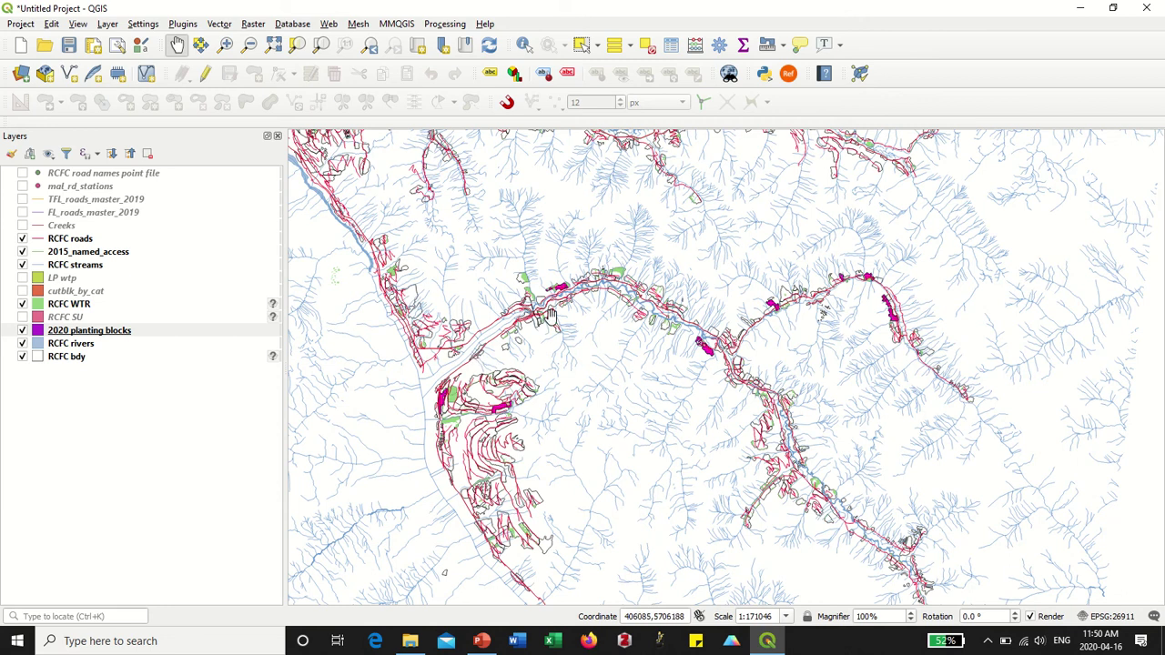
pyautogui.moveTo(596, 364); pyautogui.dragTo(588, 352)
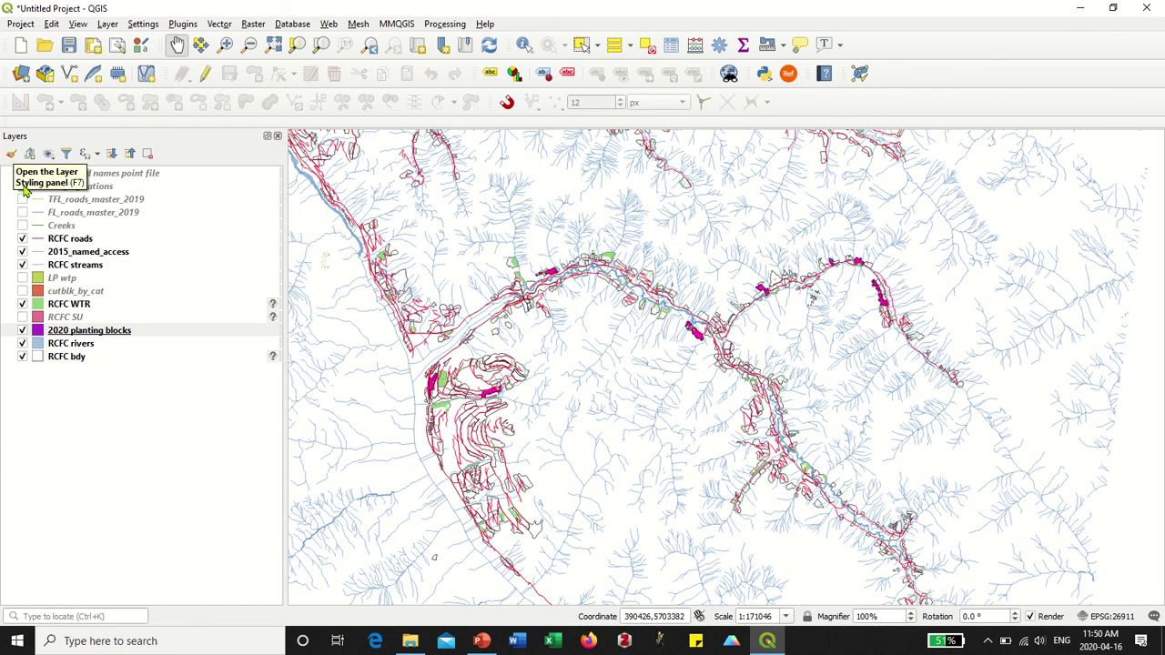
# - Label the RCFC bdy layer with single labels from the GIS_LINK field and check them on the map
pyautogui.click(12, 157)
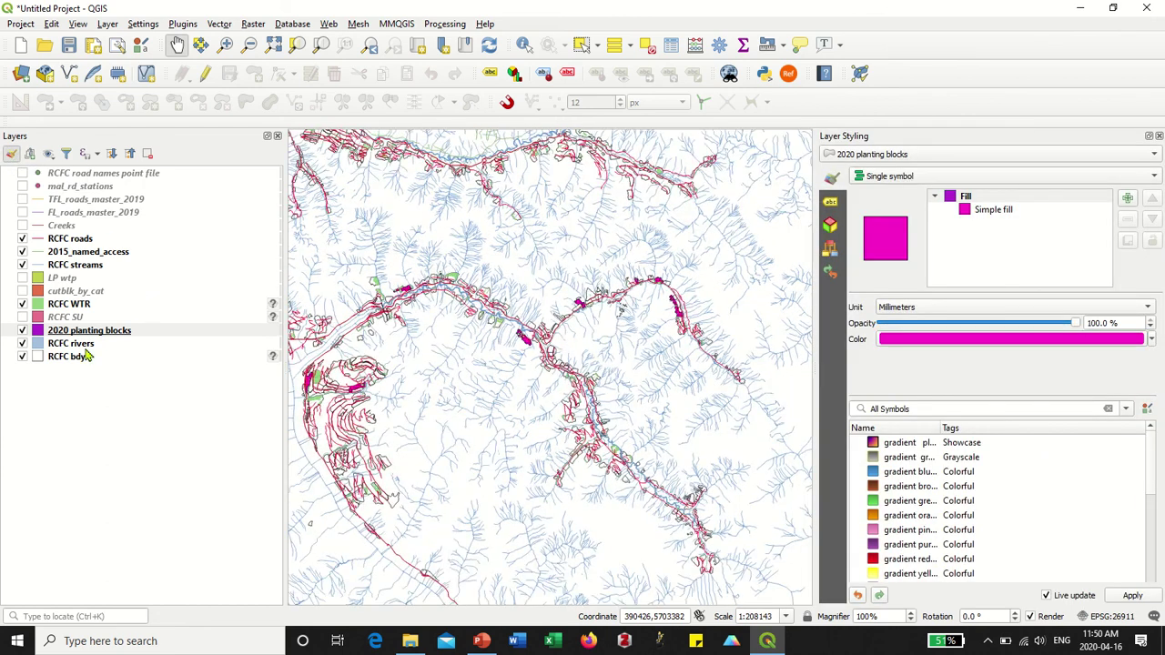
pyautogui.click(79, 358)
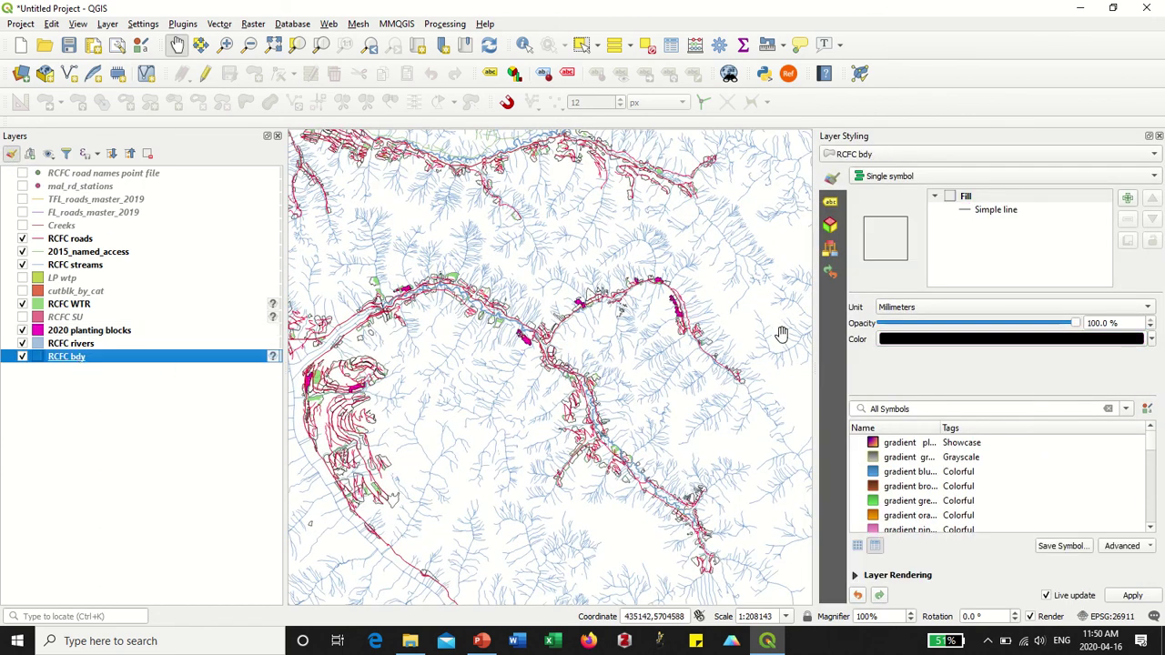
pyautogui.click(830, 206)
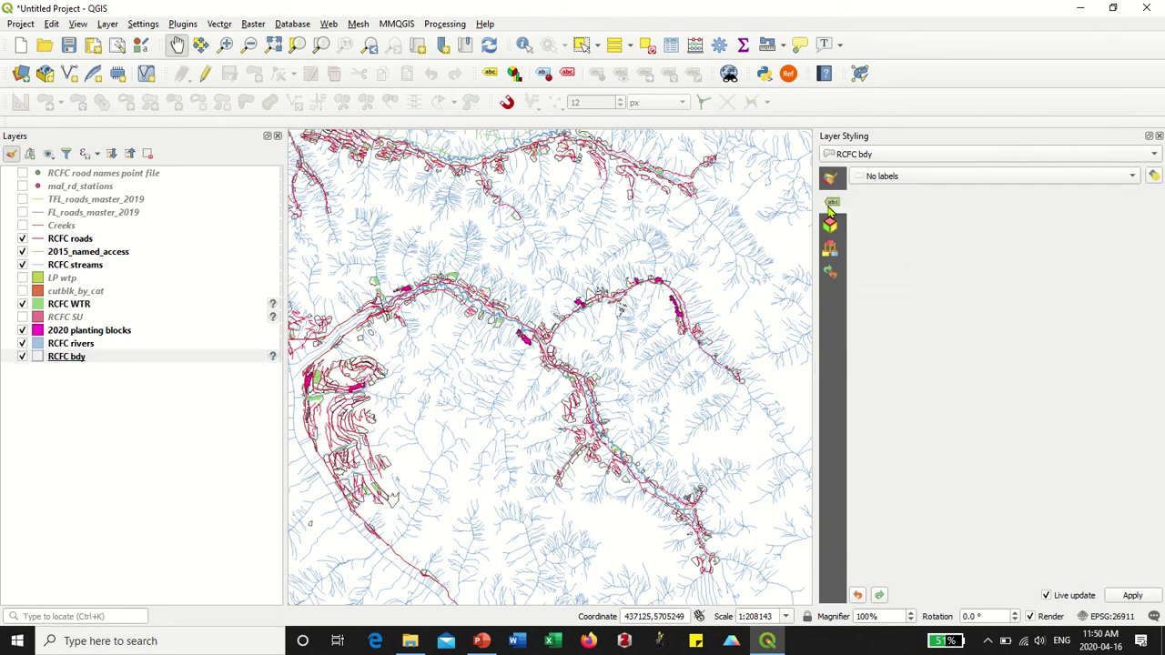
pyautogui.click(914, 175)
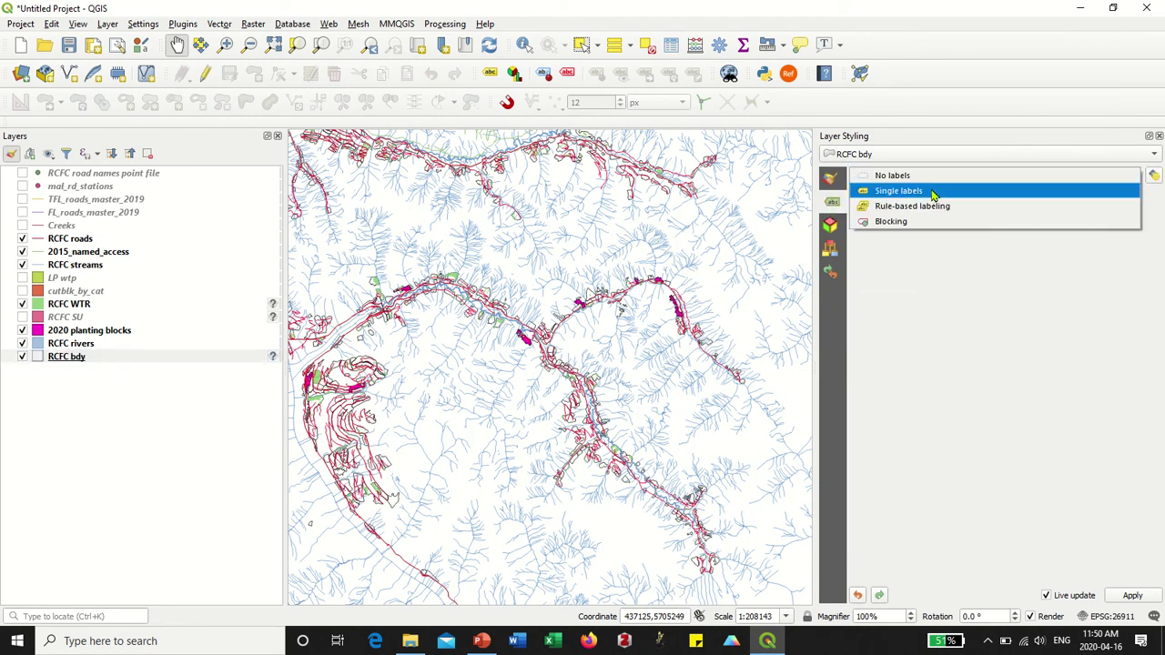
pyautogui.click(932, 192)
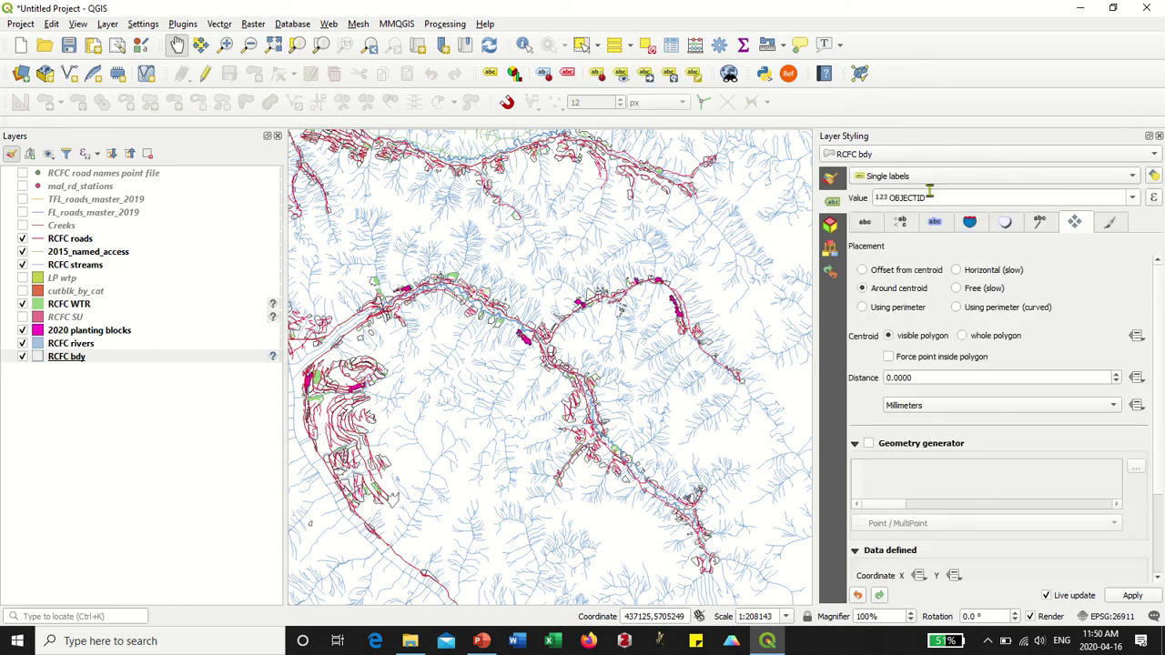
pyautogui.click(1132, 198)
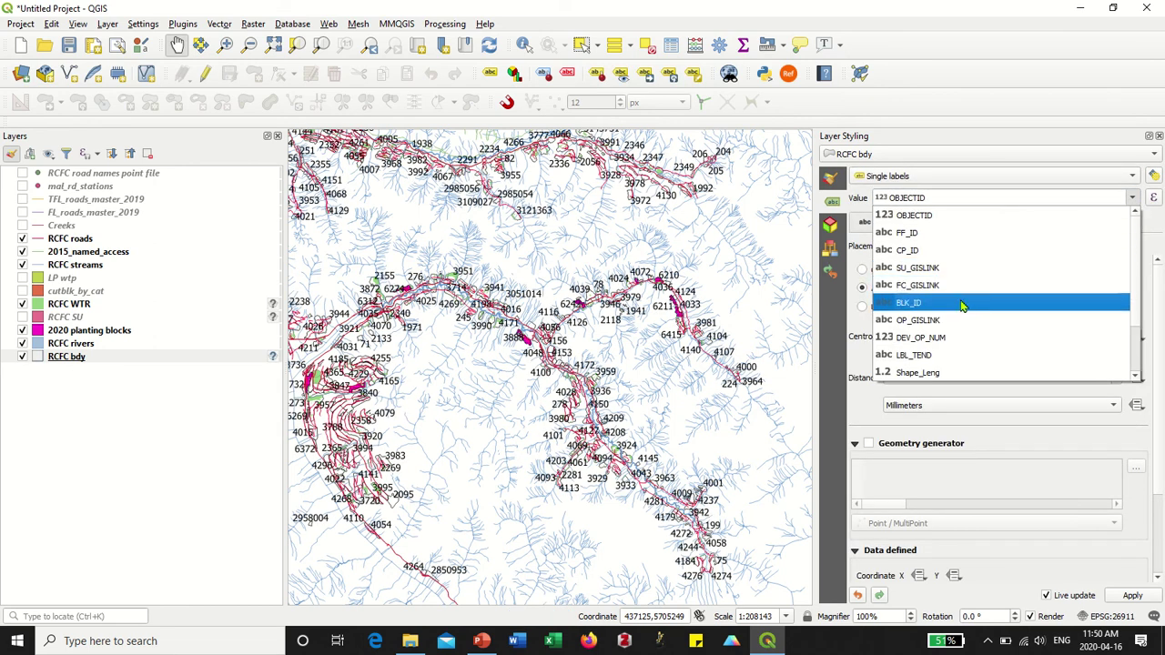
pyautogui.scroll(-1, 983, 333)
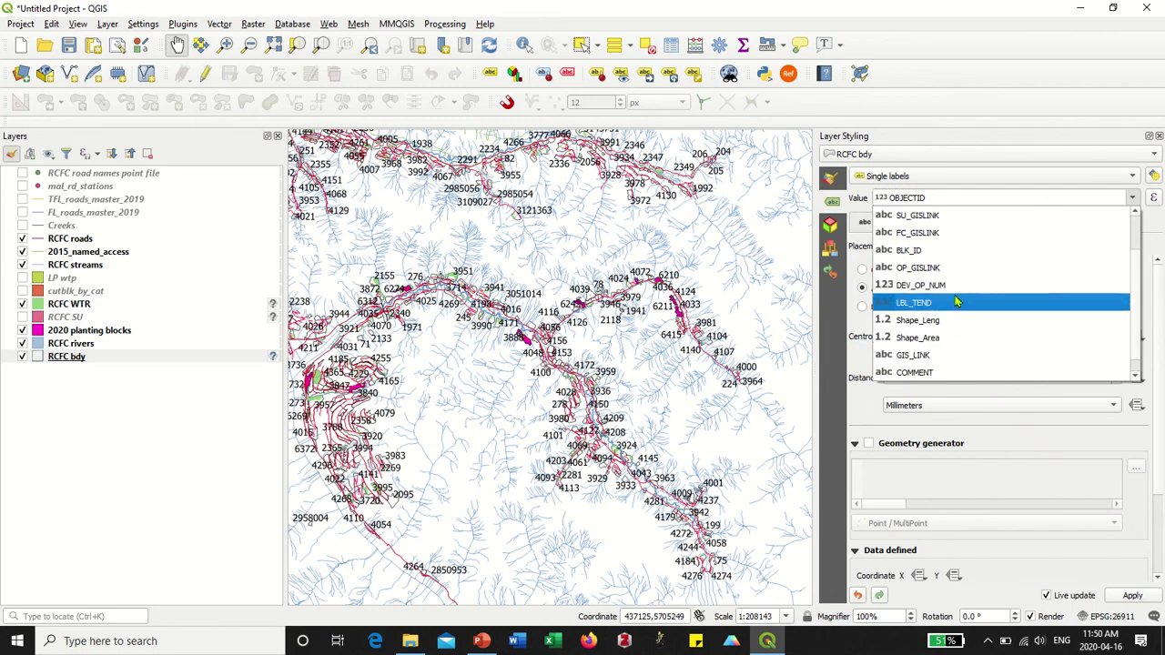
pyautogui.click(956, 355)
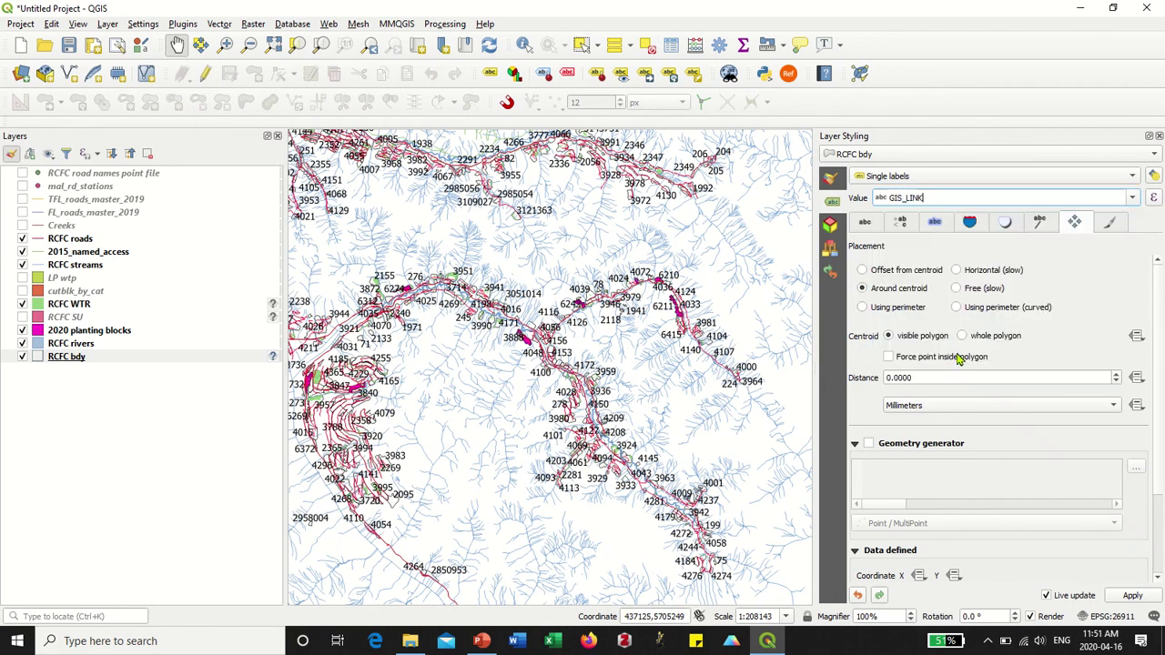
pyautogui.scroll(3, 539, 363)
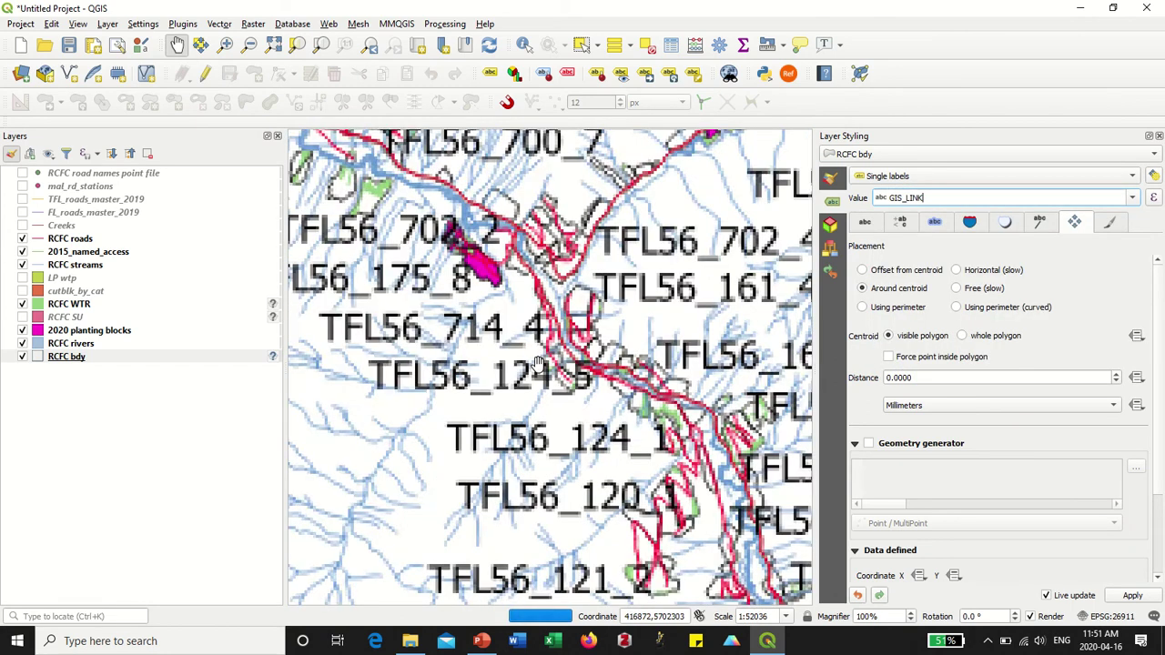
pyautogui.scroll(-1, 546, 350)
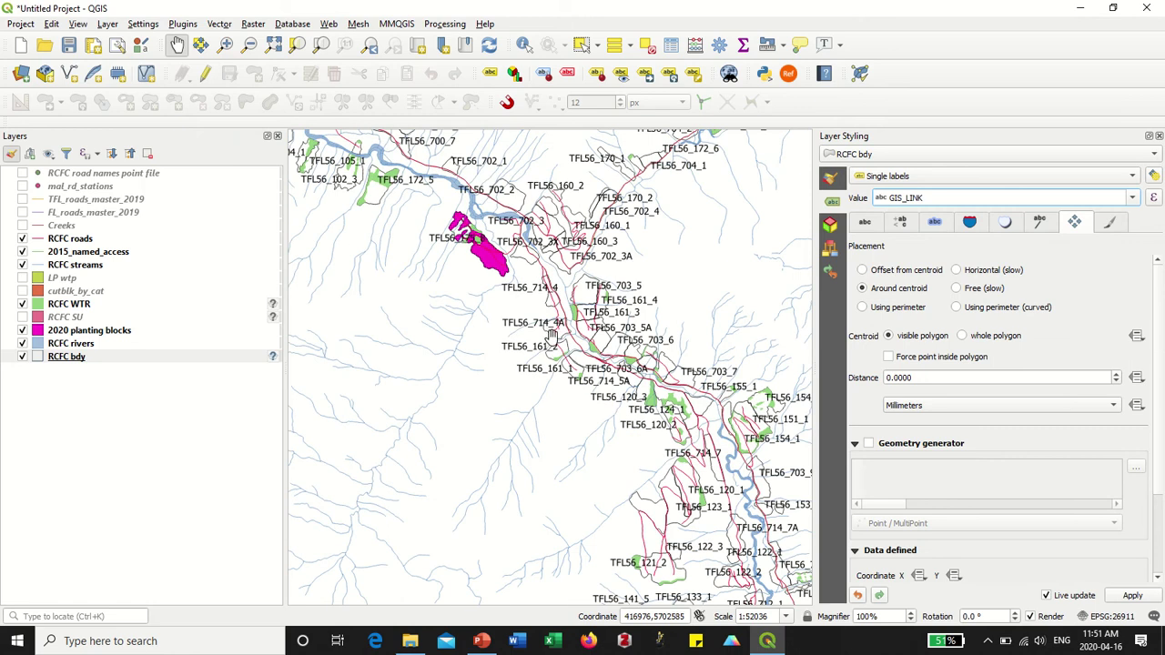
# - Set the RCFC bdy layer back to No labels
pyautogui.click(870, 227)
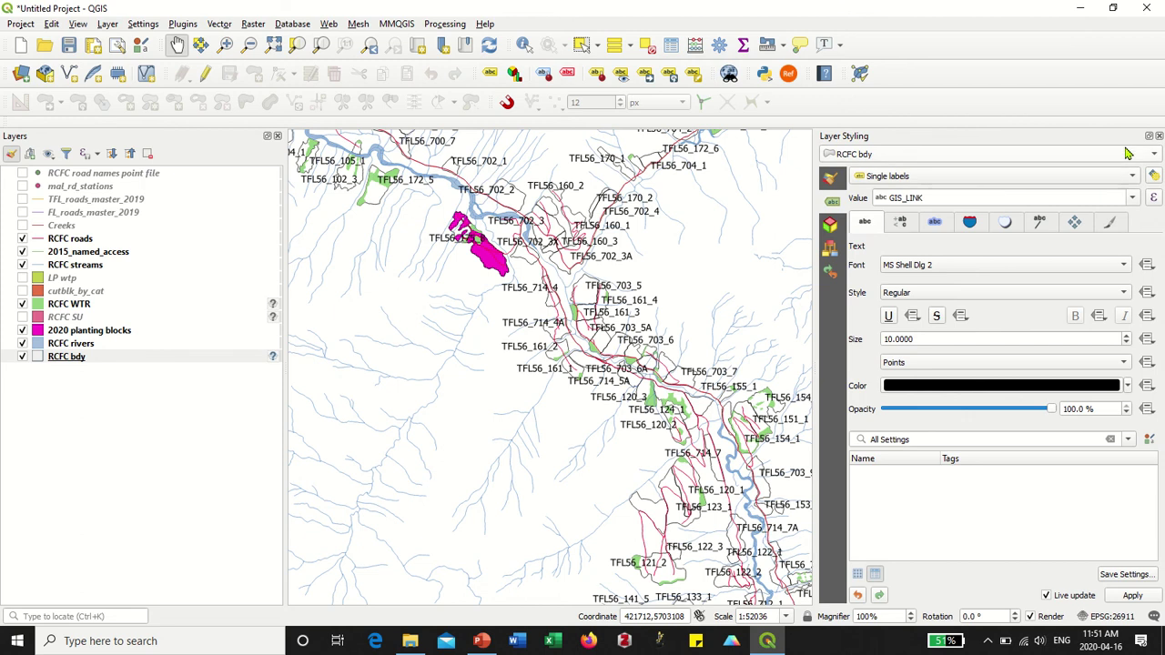
pyautogui.click(928, 176)
pyautogui.click(928, 160)
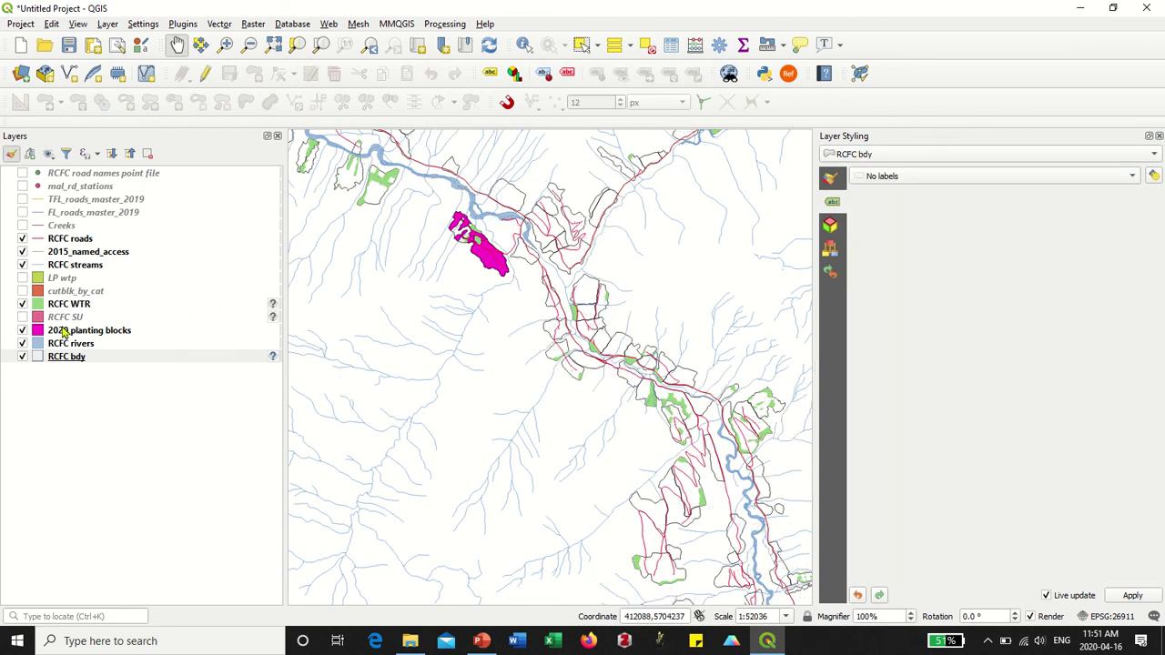
# - Turn on single labels for the 2020 planting blocks layer, using the OBJECTID field
pyautogui.click(64, 334)
pyautogui.click(912, 176)
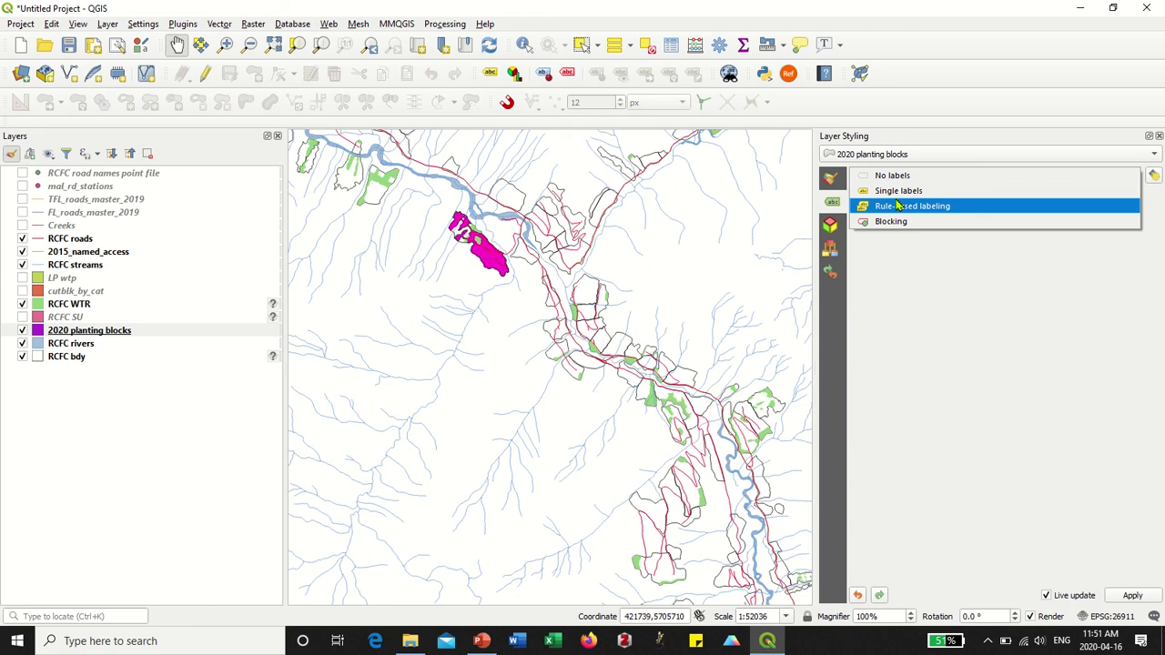
pyautogui.click(901, 190)
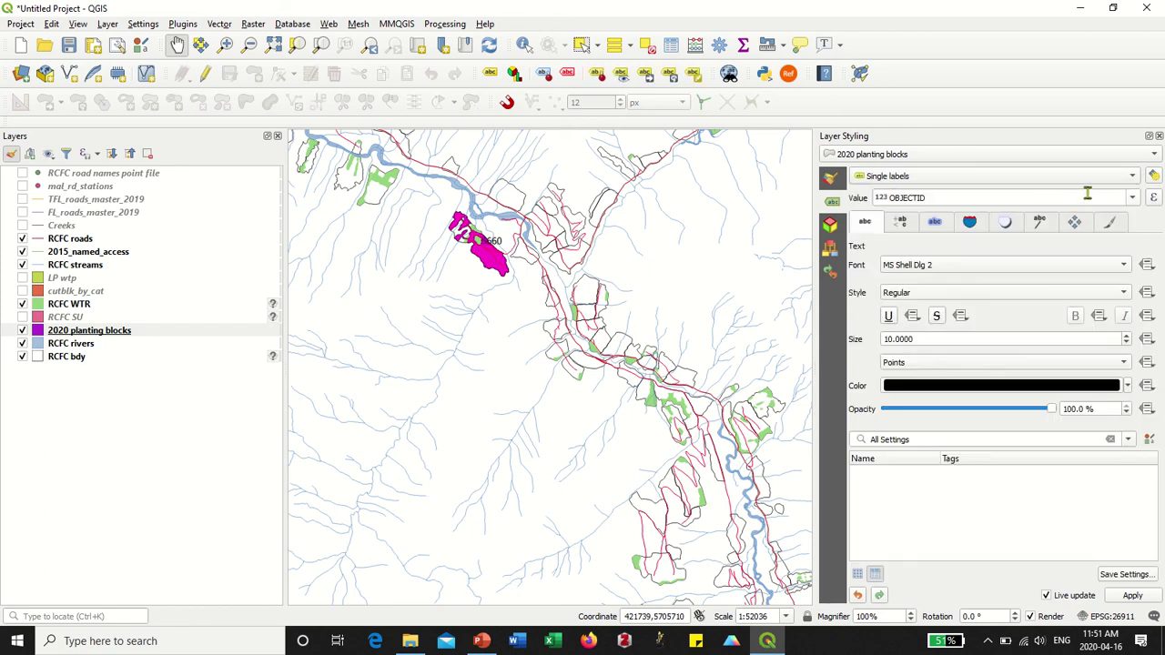
pyautogui.click(1132, 198)
pyautogui.click(1129, 213)
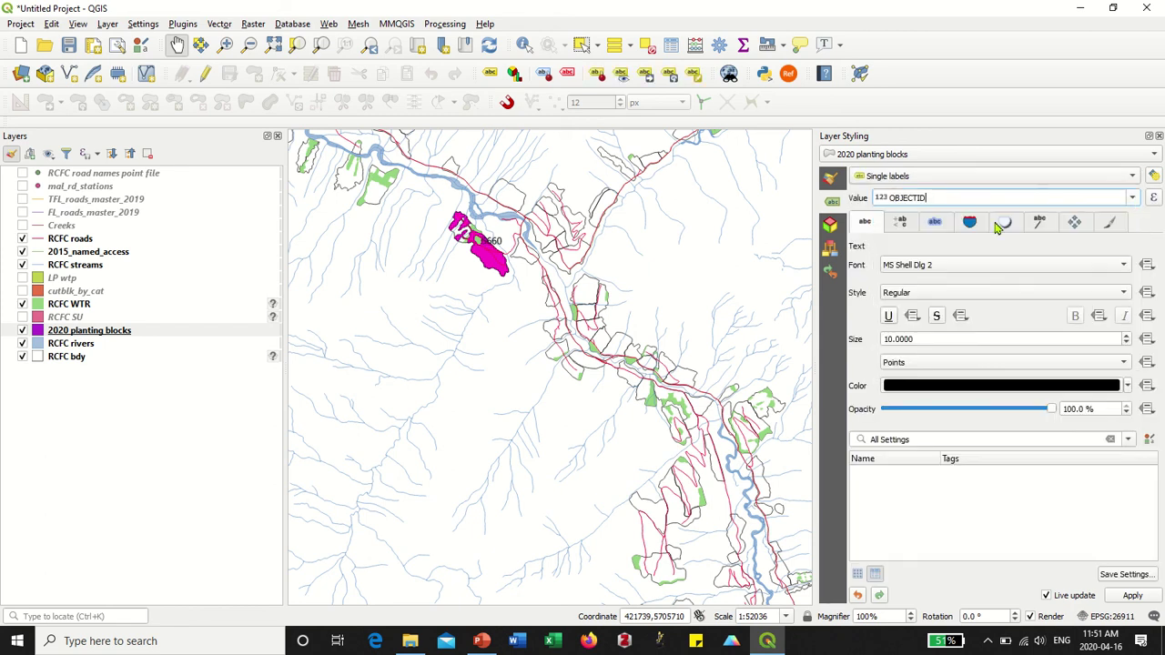
# - Open the 2020 planting blocks attribute table and examine its fields for a suitable block label
pyautogui.rightClick(125, 329)
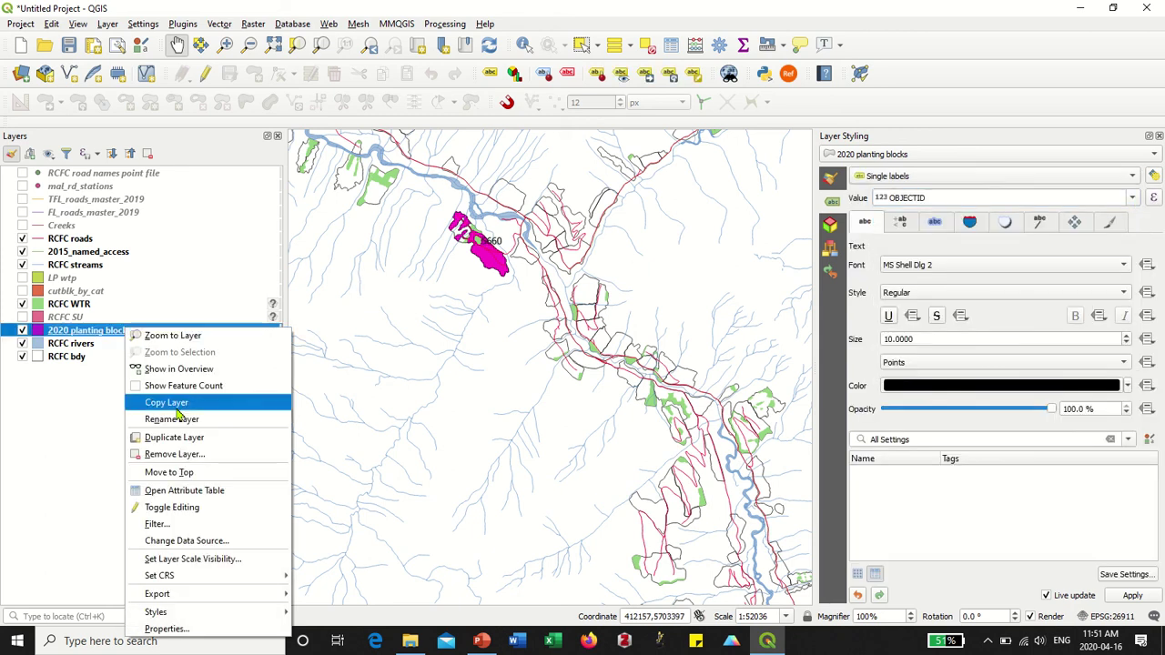
pyautogui.click(184, 490)
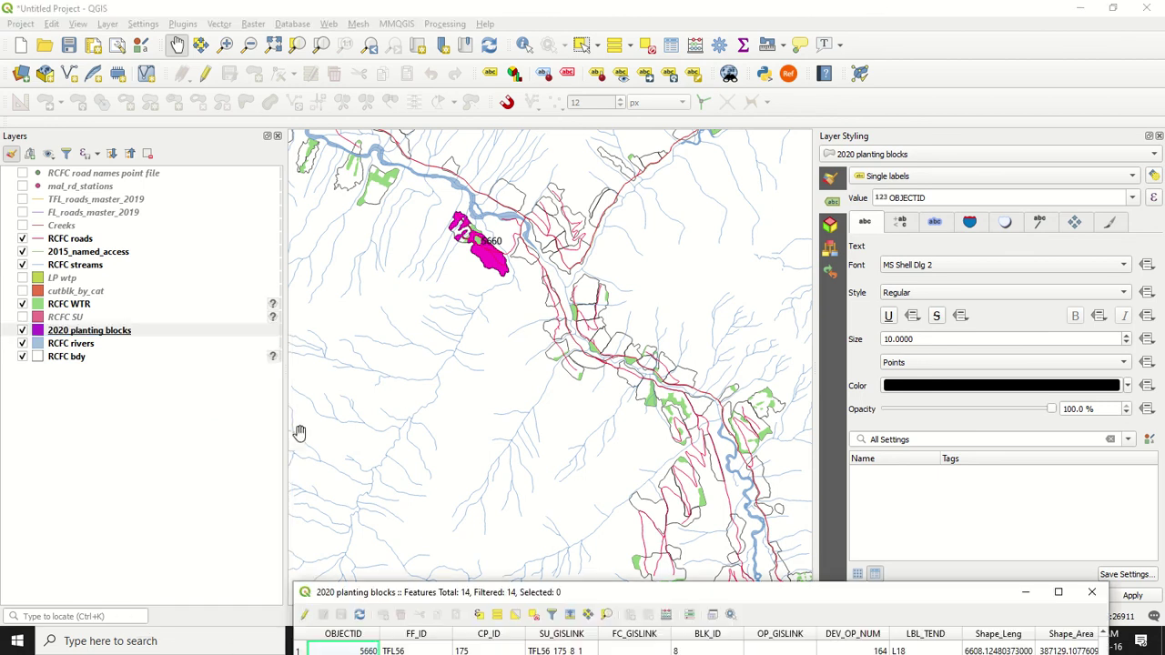
pyautogui.moveTo(640, 593); pyautogui.dragTo(336, 299)
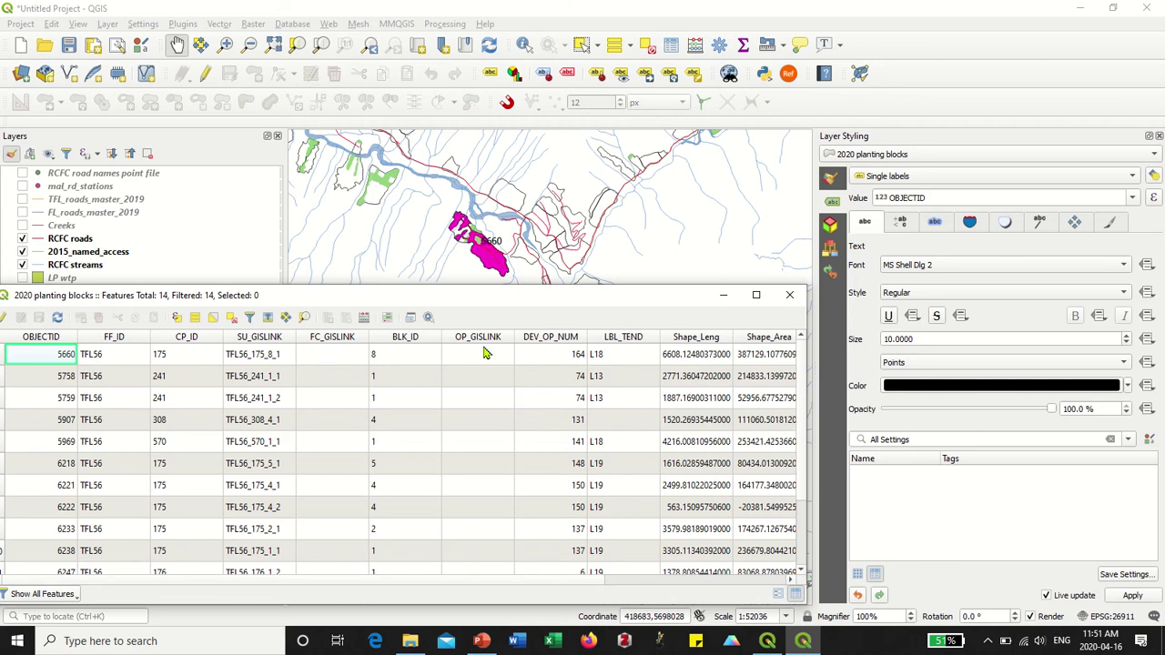
pyautogui.moveTo(539, 303)
pyautogui.mouseDown()
pyautogui.moveTo(535, 269)
pyautogui.moveTo(539, 291)
pyautogui.mouseUp()
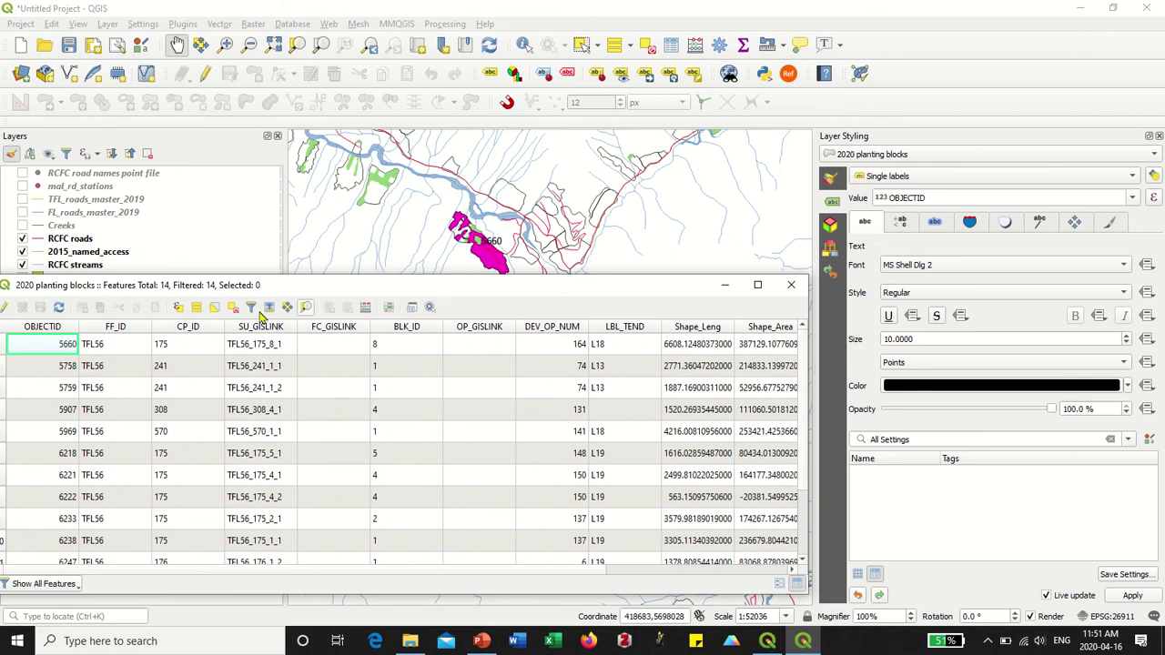
pyautogui.moveTo(61, 291); pyautogui.dragTo(73, 290)
# - Enable editing on the 2020 planting blocks layer and view the field calculator without adding a field
pyautogui.click(18, 307)
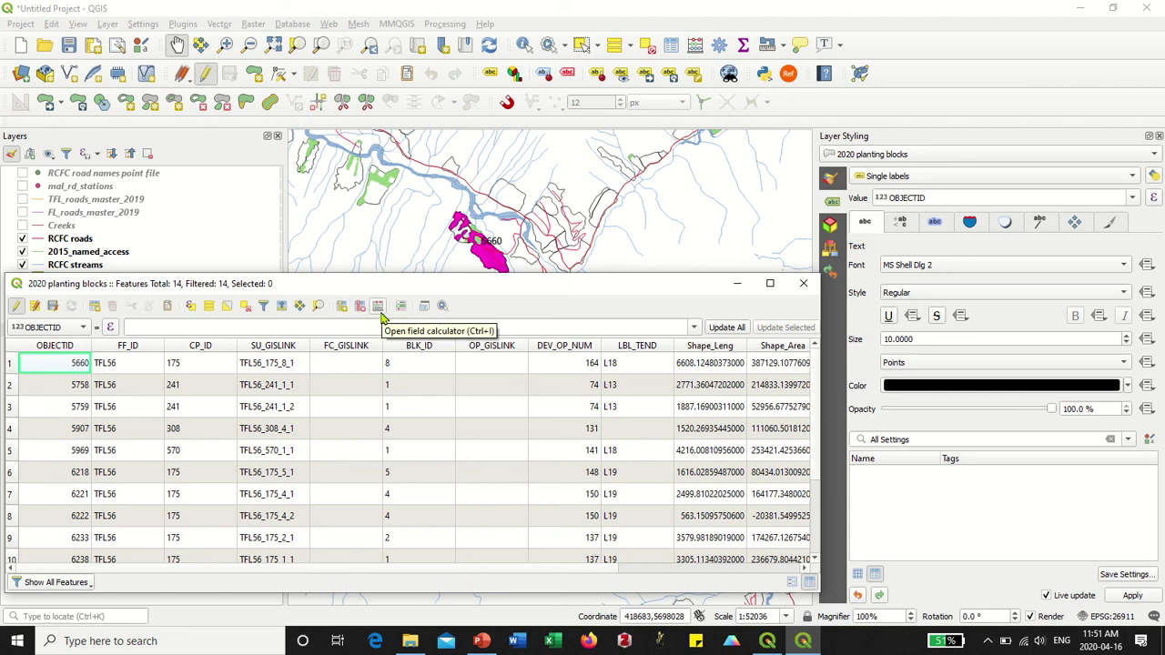
pyautogui.click(381, 312)
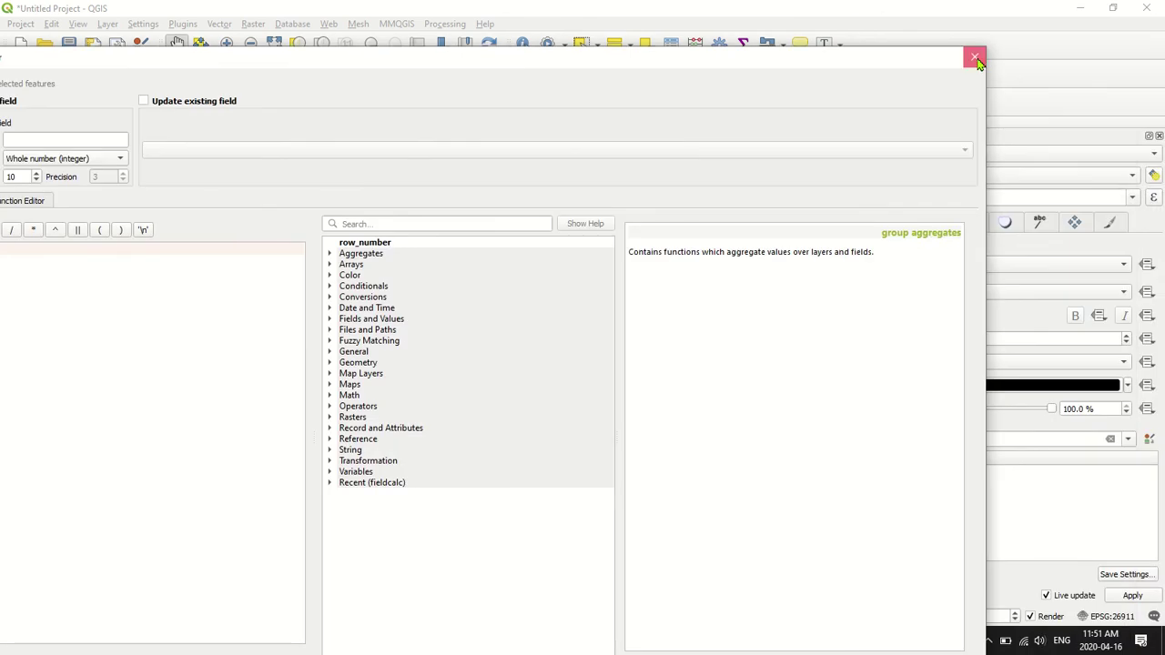
pyautogui.click(975, 55)
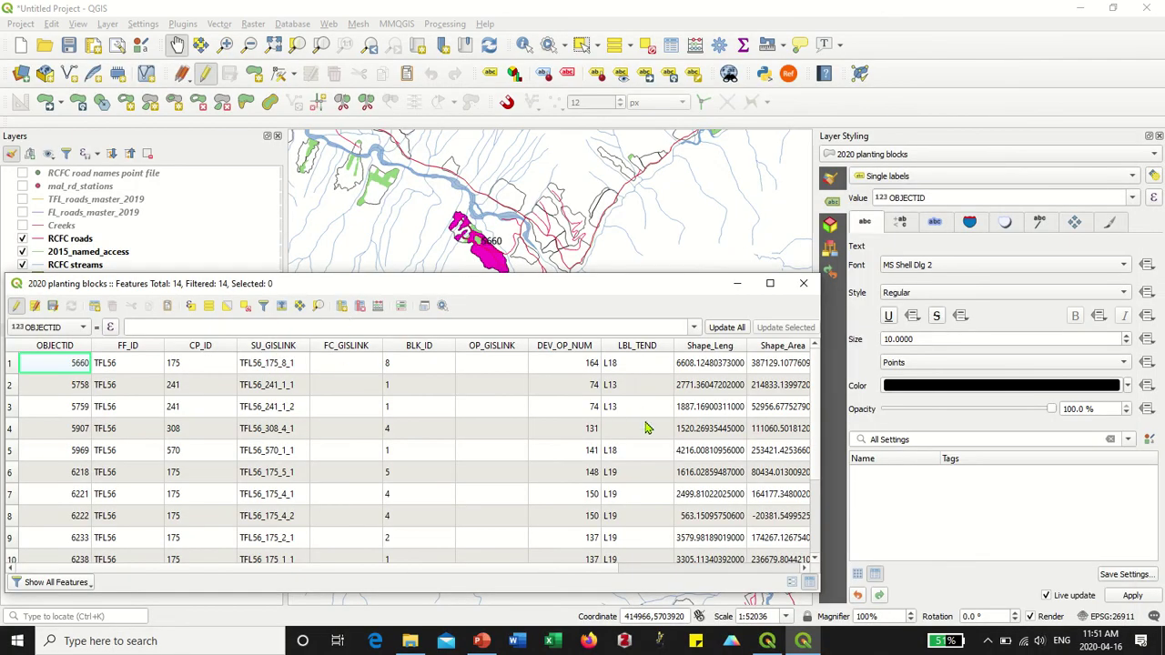
# - Check the GIS_LINK column in the attribute table and use that field to label the 2020 planting blocks
pyautogui.moveTo(512, 571); pyautogui.dragTo(688, 585)
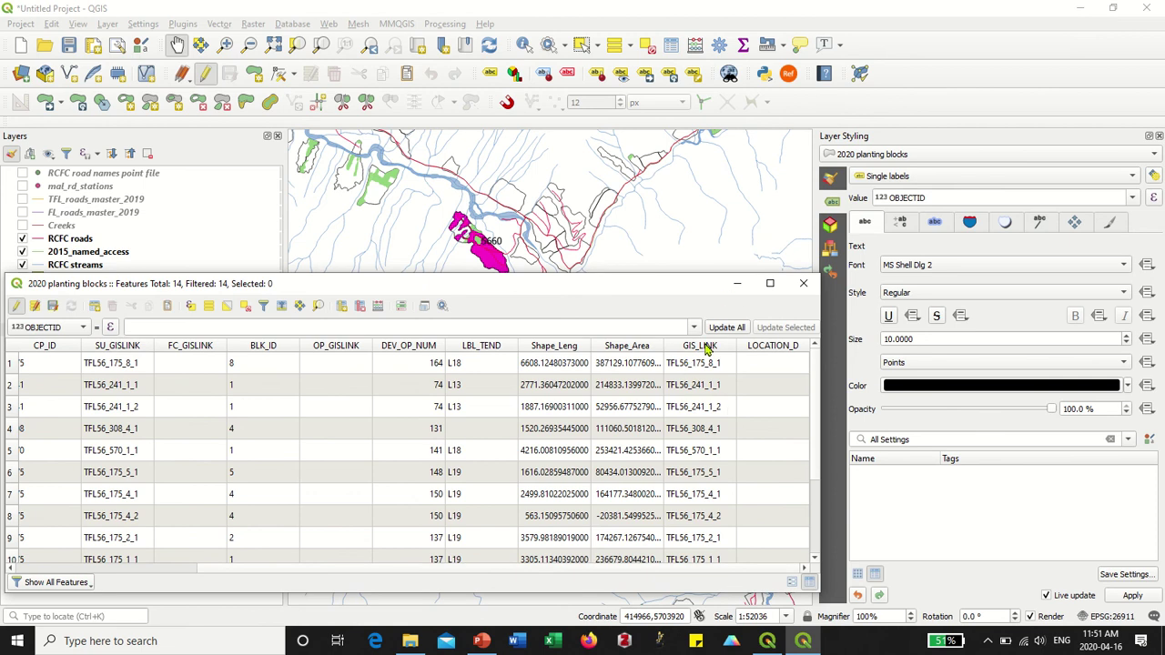
pyautogui.click(803, 283)
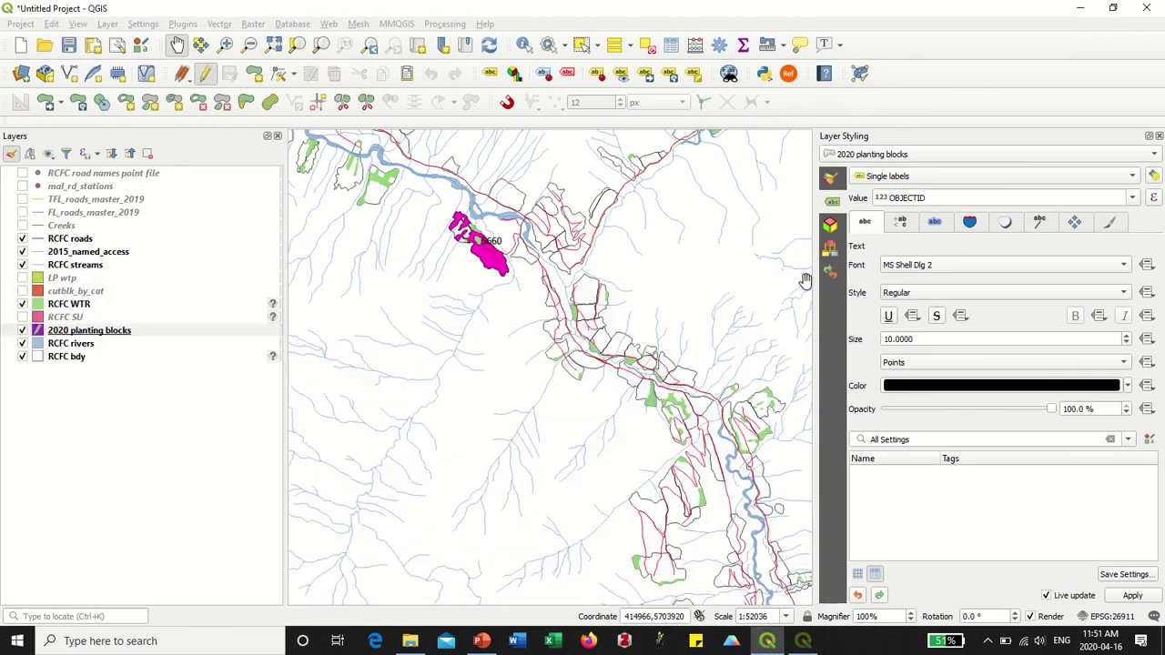
pyautogui.click(1132, 197)
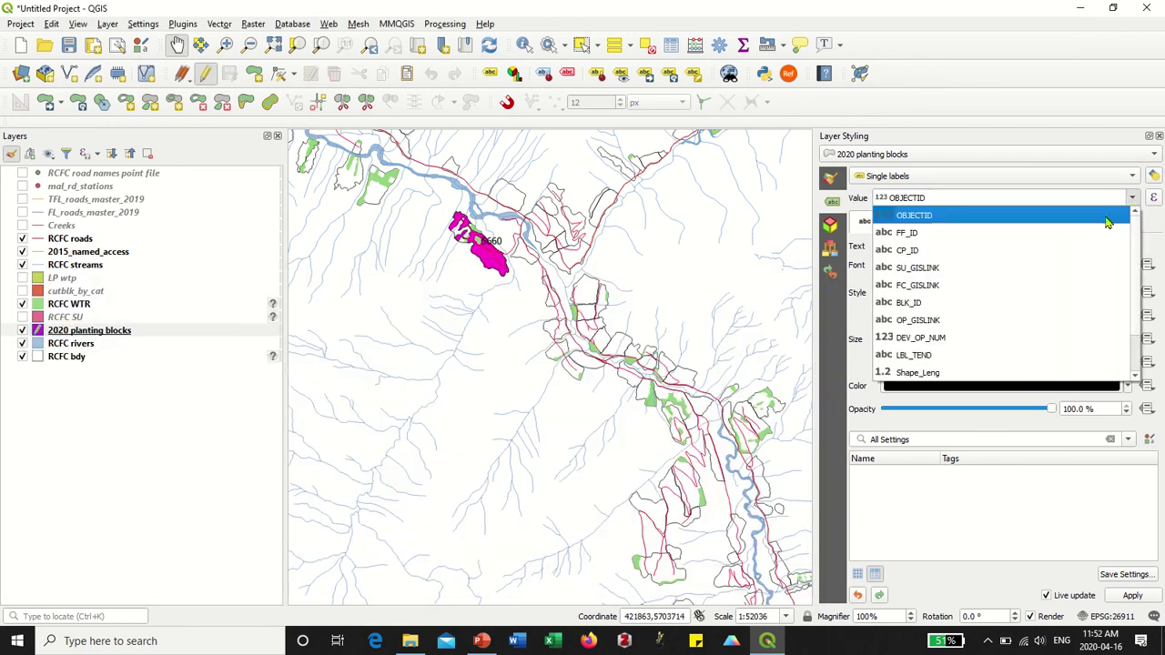
pyautogui.scroll(-2, 975, 356)
pyautogui.click(976, 356)
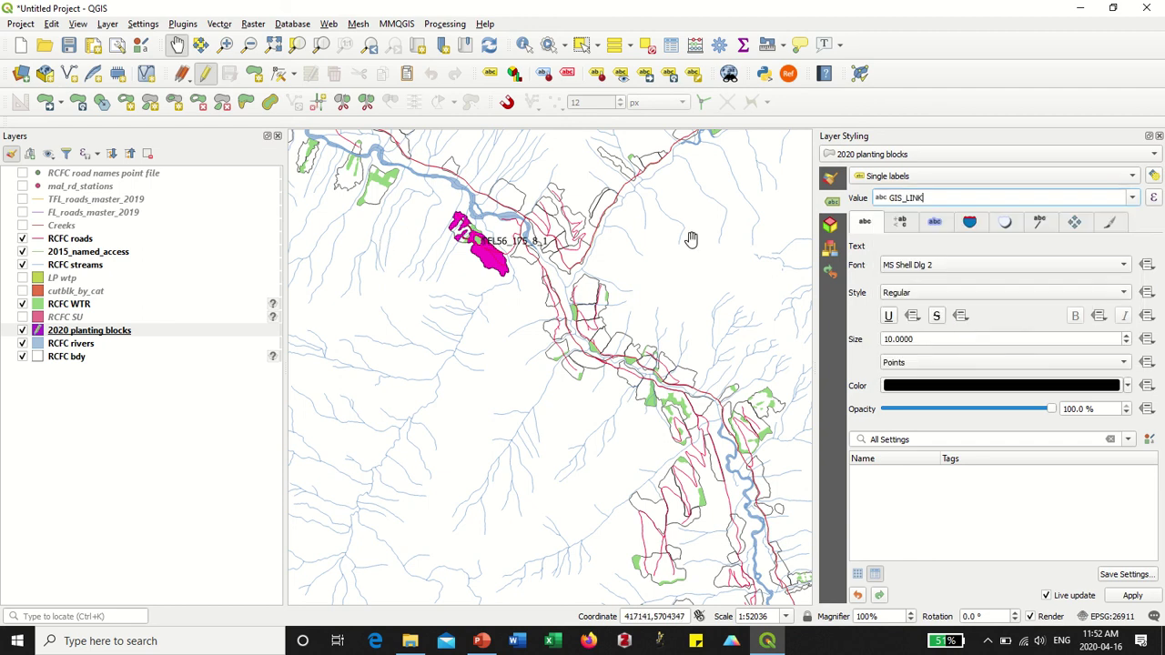
# - Try red, teal and blue text colours on the 2020 planting blocks labels, returning to black with the MS Shell Dlg 2 font
pyautogui.moveTo(923, 337); pyautogui.dragTo(830, 329)
pyautogui.click(953, 339)
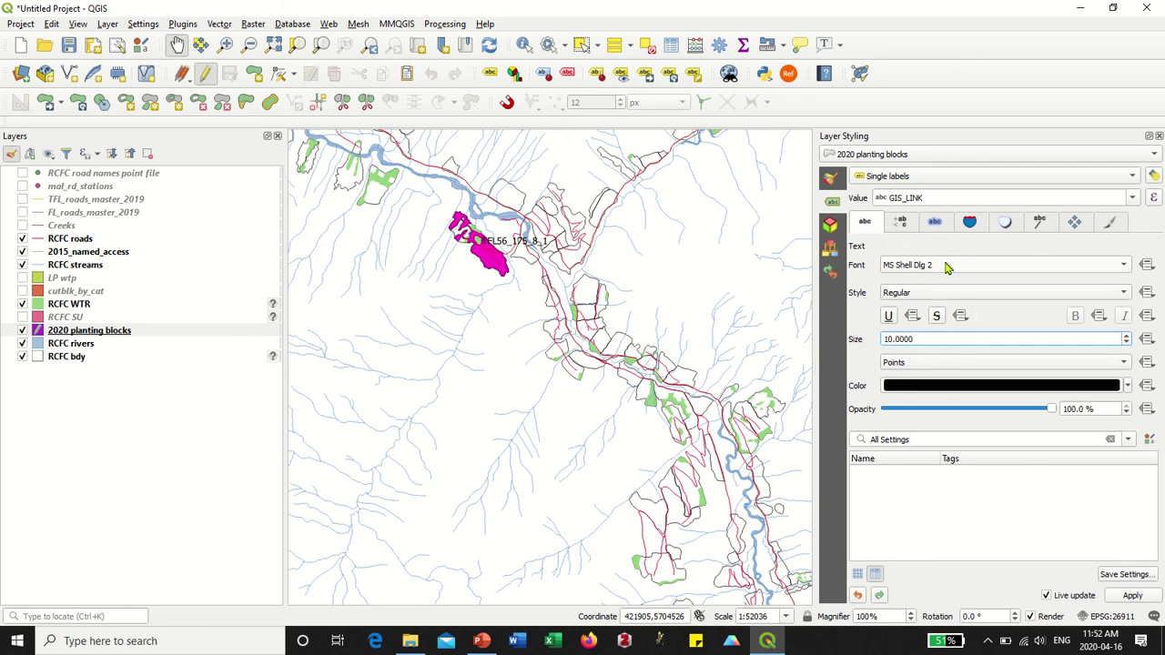
pyautogui.click(982, 388)
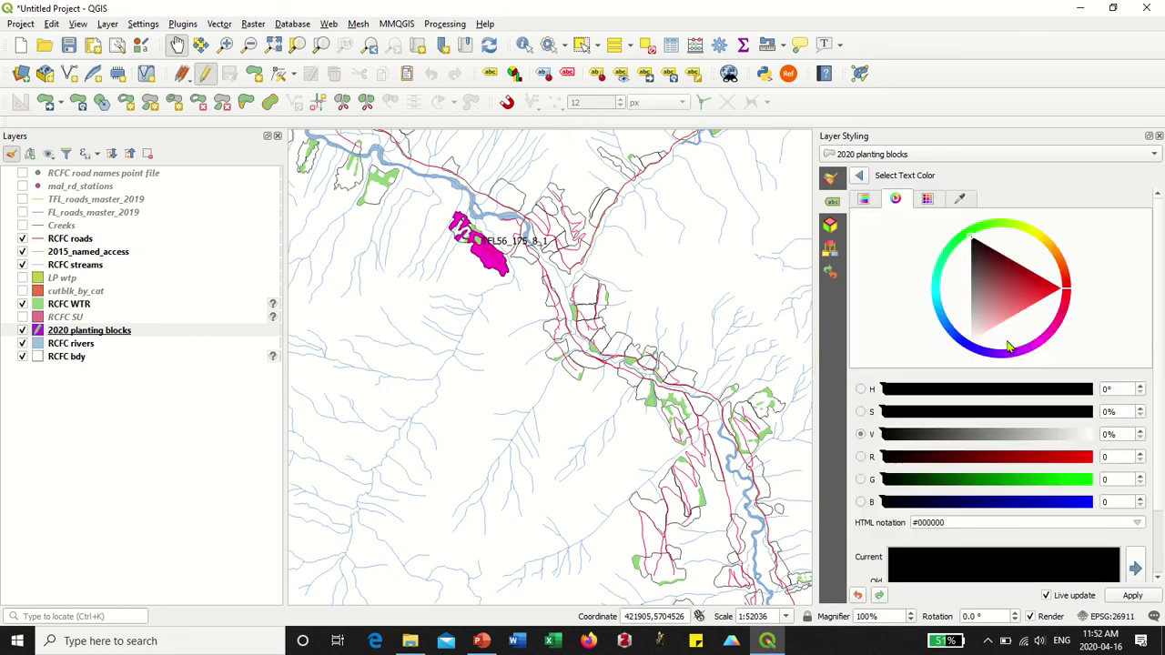
pyautogui.click(1018, 284)
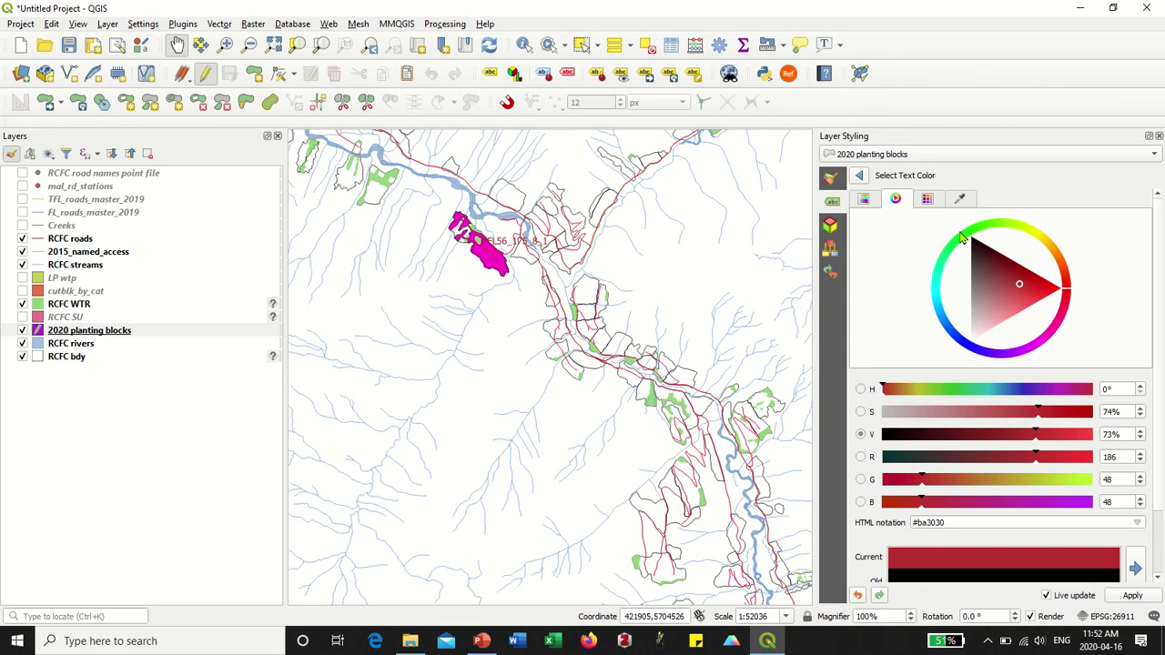
pyautogui.click(938, 295)
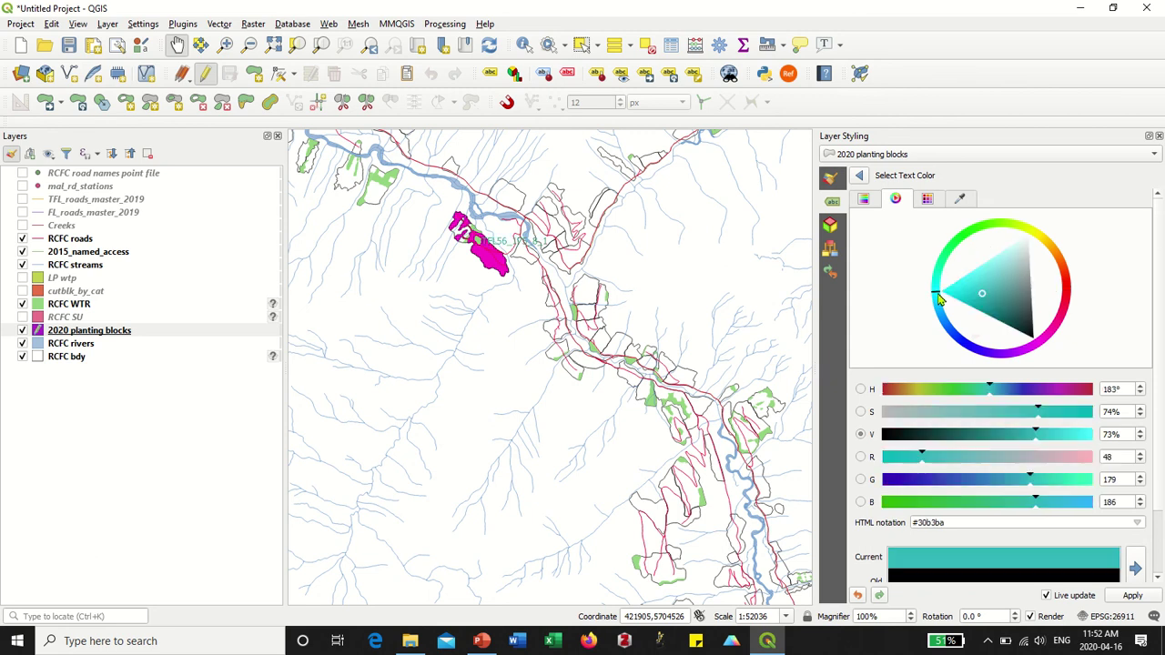
pyautogui.click(956, 344)
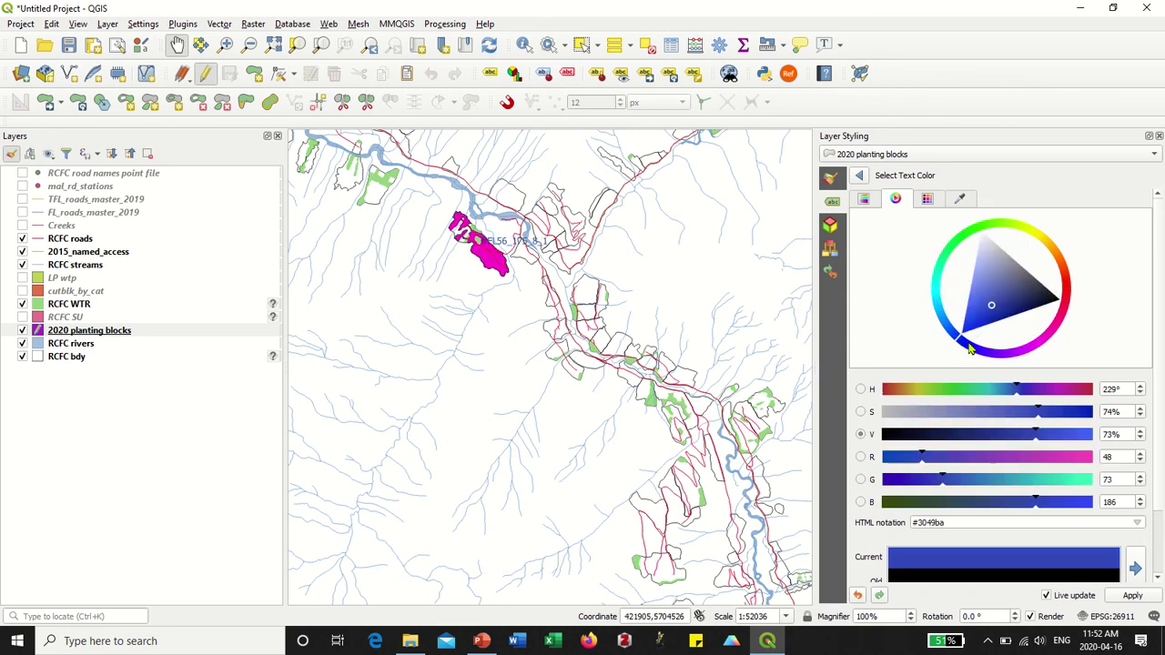
pyautogui.click(1058, 305)
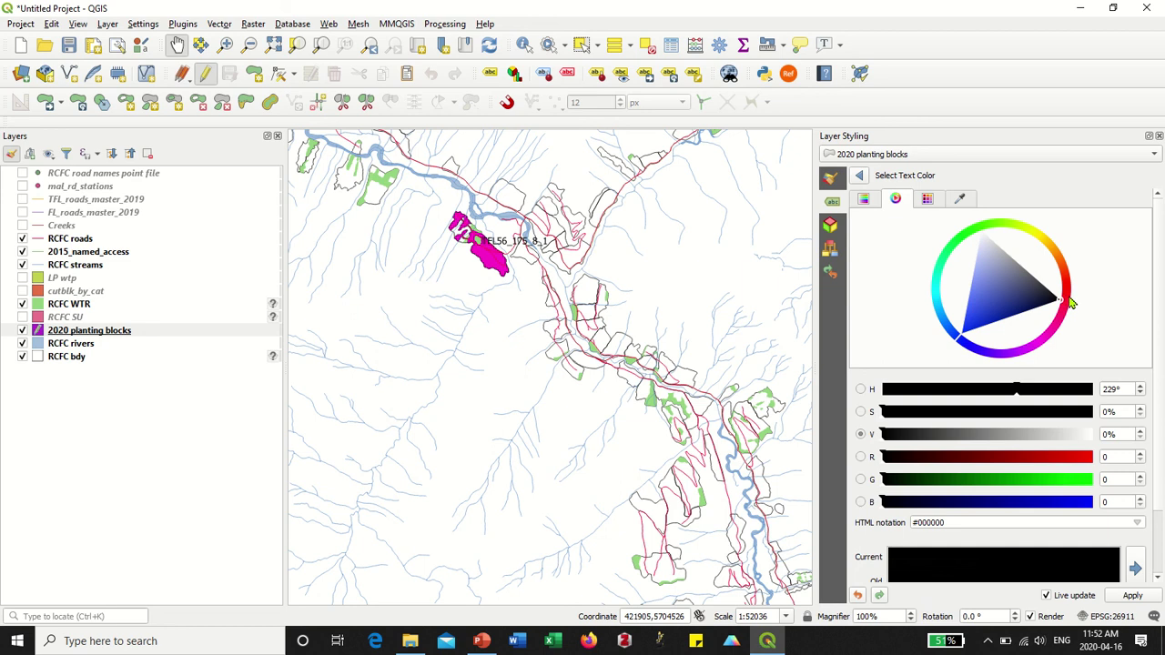
pyautogui.click(859, 176)
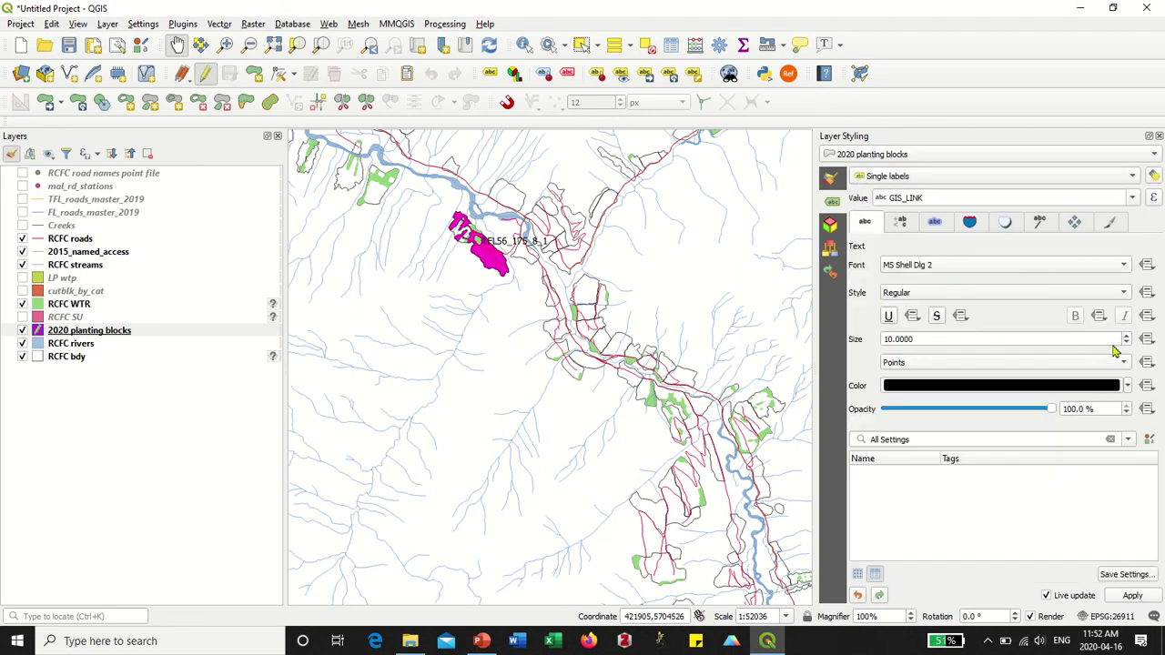
pyautogui.click(990, 269)
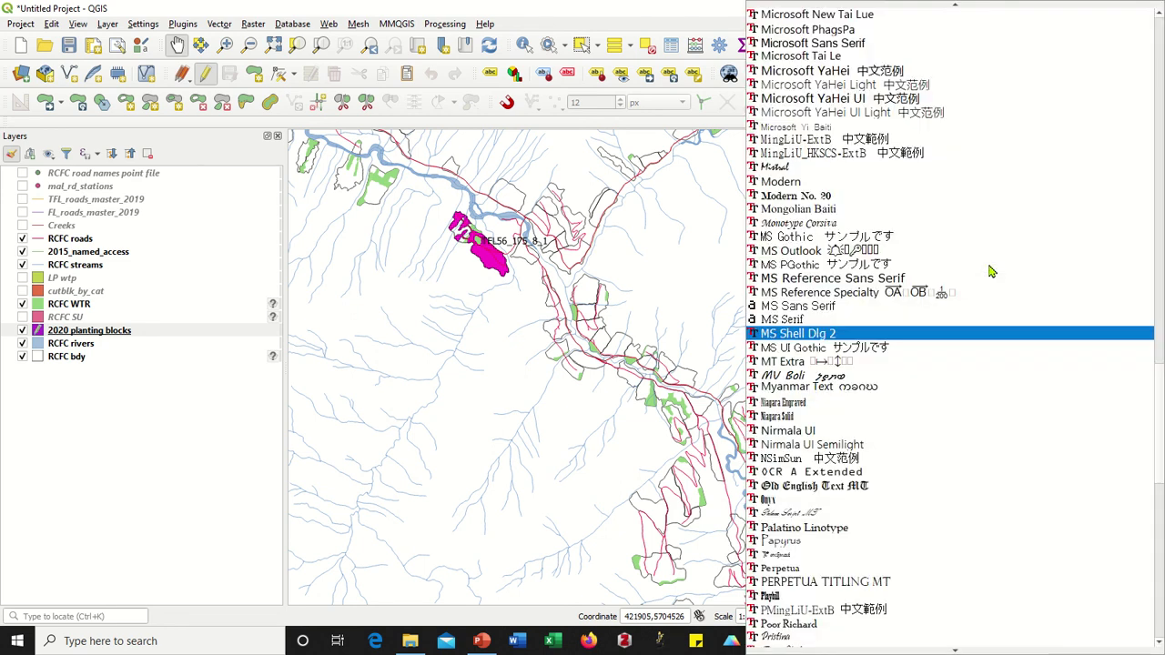
pyautogui.click(841, 338)
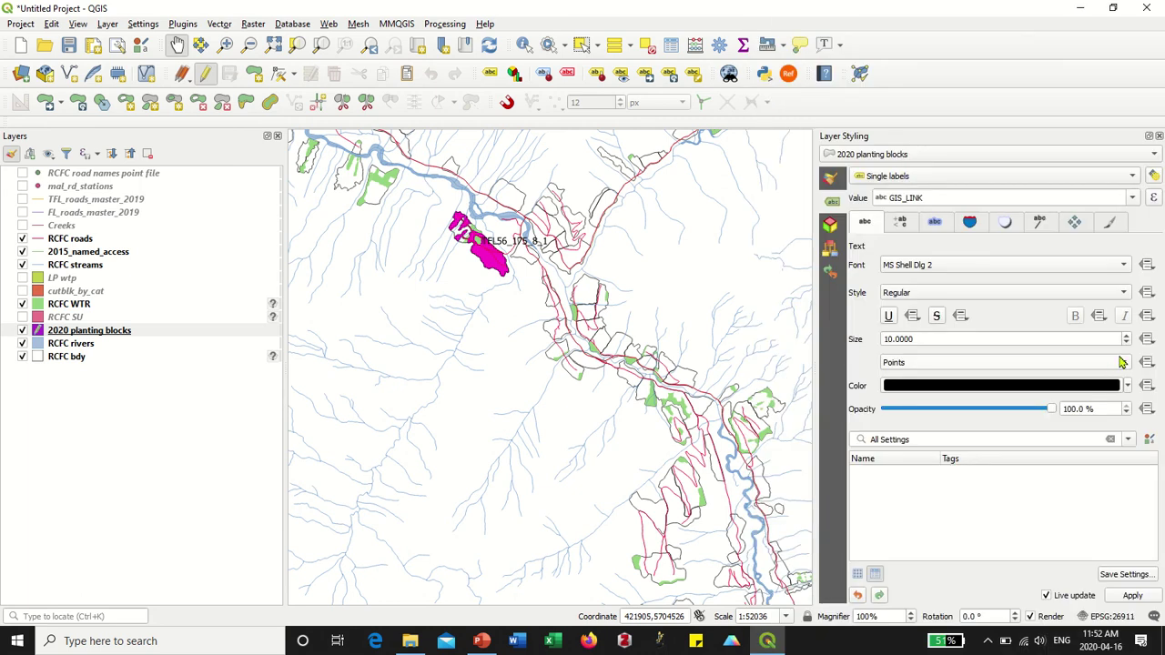
# - Examine the GIS_LINK labels of the planting blocks across the map at different scales
pyautogui.scroll(-3, 447, 343)
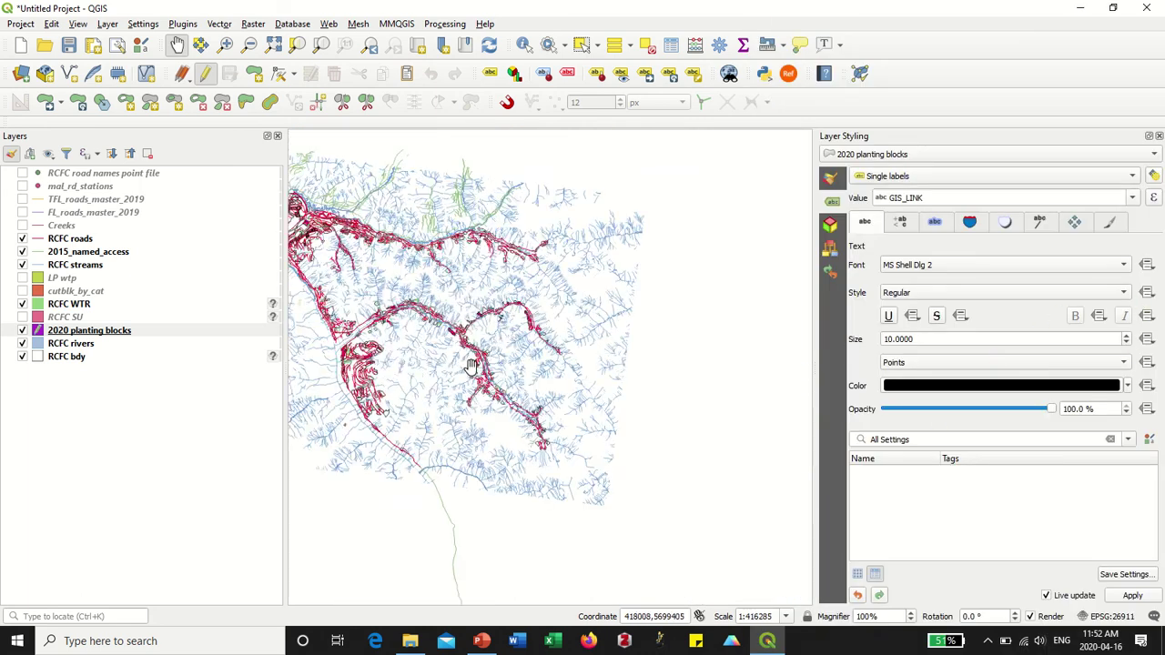
pyautogui.moveTo(437, 364); pyautogui.dragTo(489, 405)
pyautogui.scroll(1, 511, 381)
pyautogui.scroll(1, 588, 360)
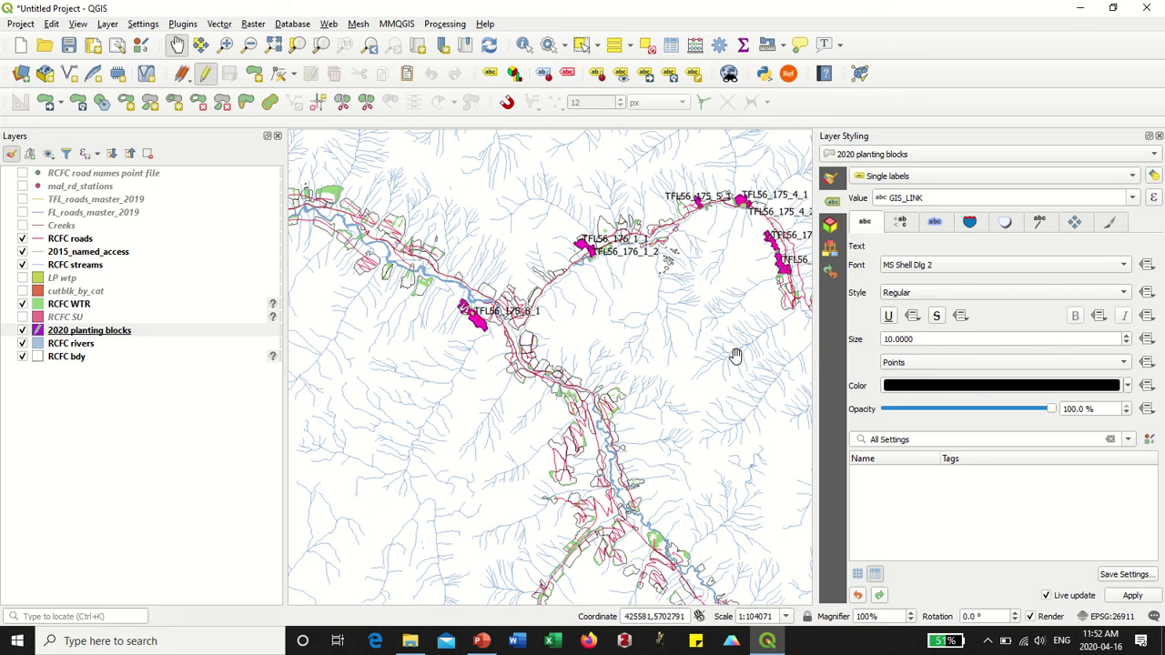
pyautogui.moveTo(569, 322); pyautogui.dragTo(637, 392)
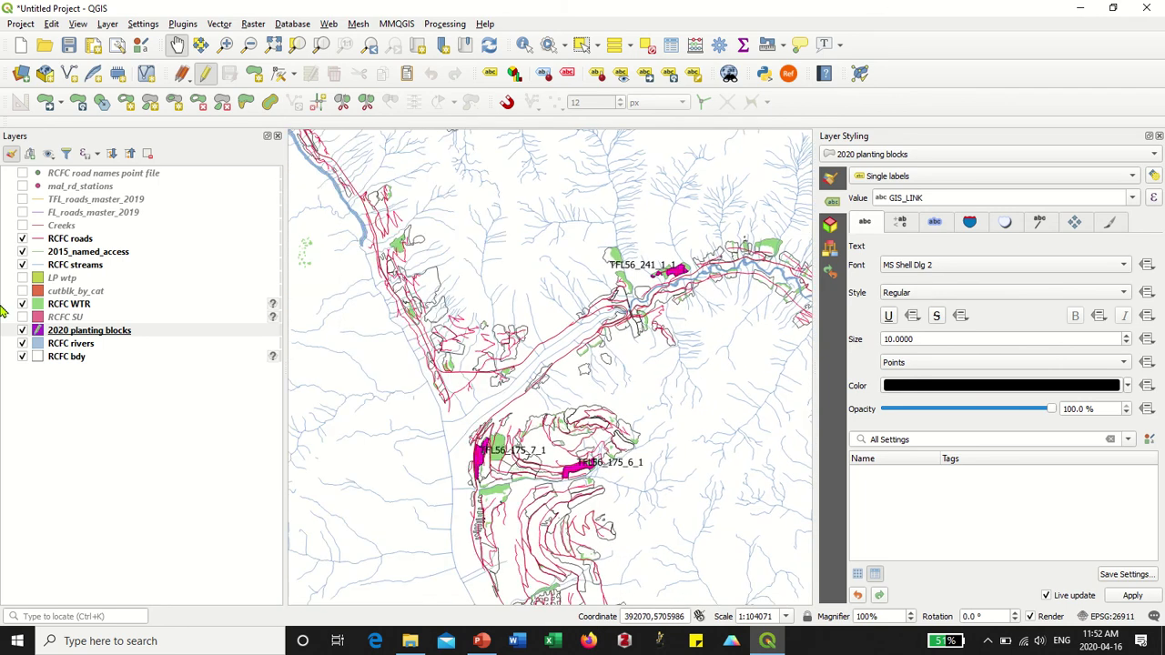
# - Set the line width of the 2015_named_access layer's symbol to 0 and apply it
pyautogui.click(82, 252)
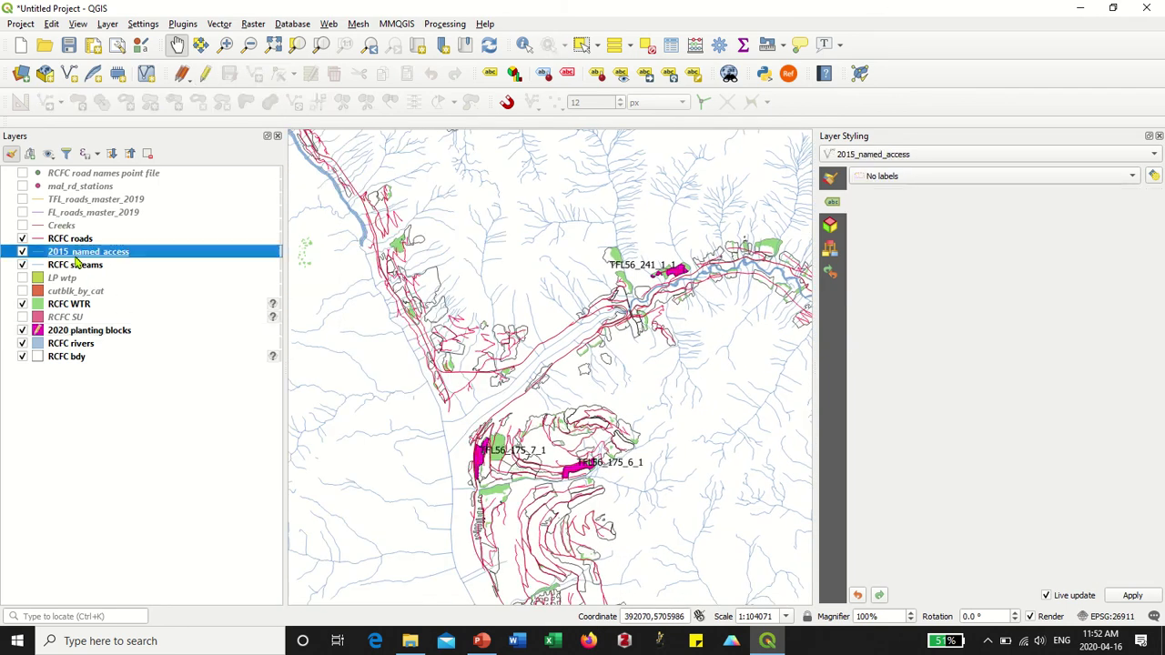
pyautogui.rightClick(102, 258)
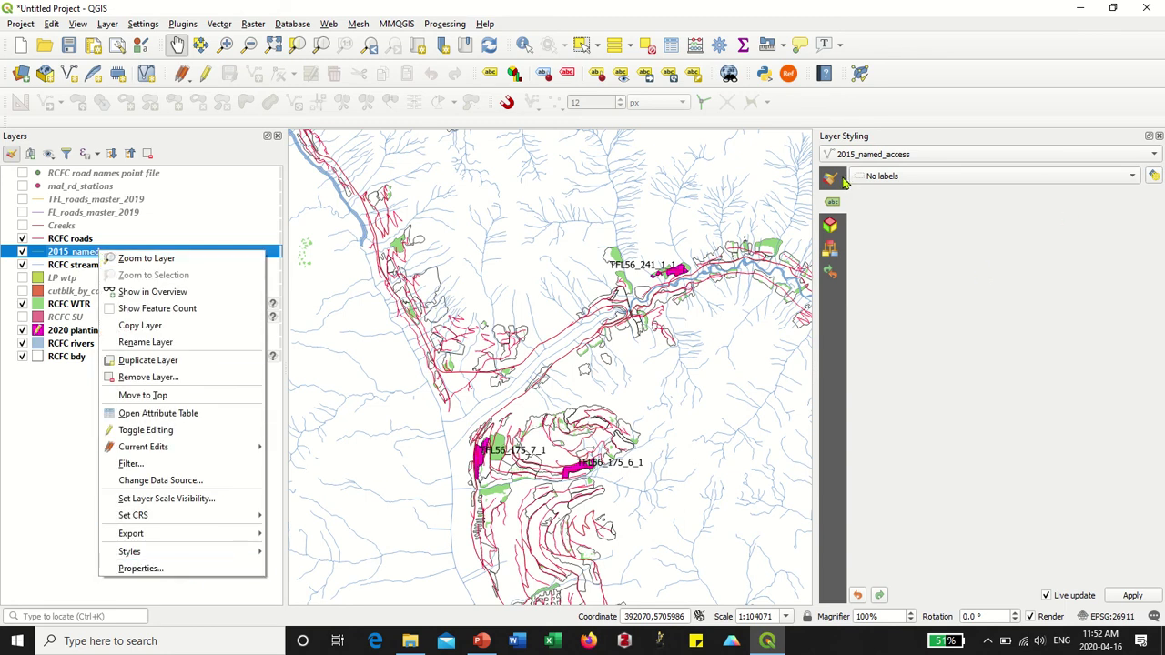
pyautogui.click(836, 180)
pyautogui.click(836, 181)
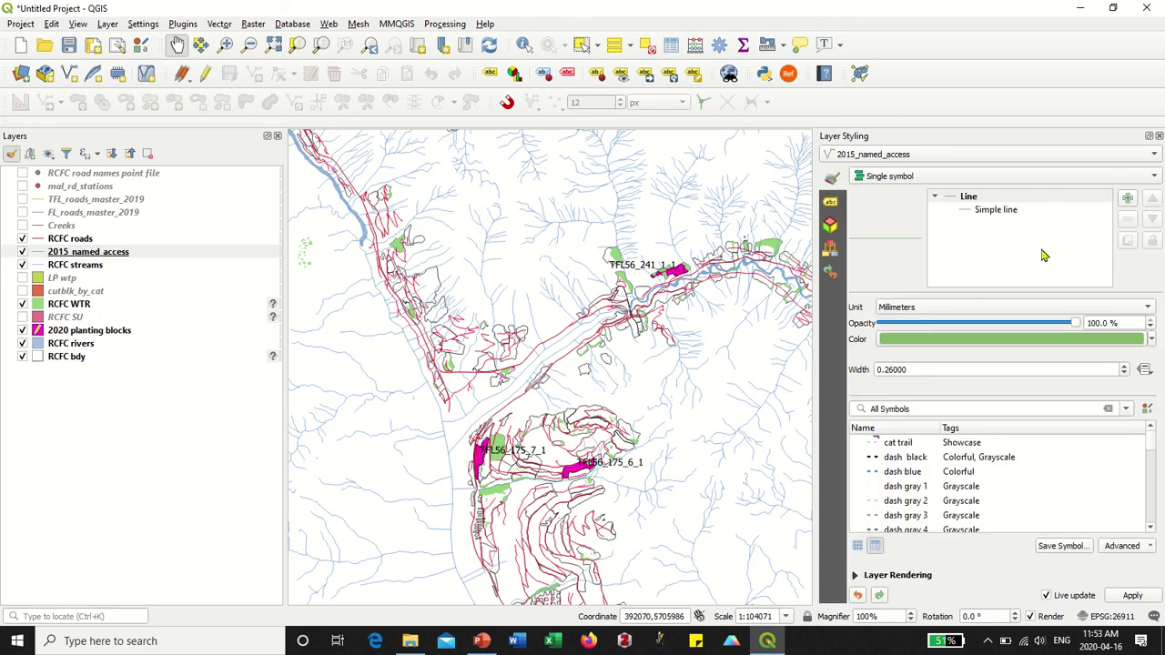
pyautogui.click(1151, 340)
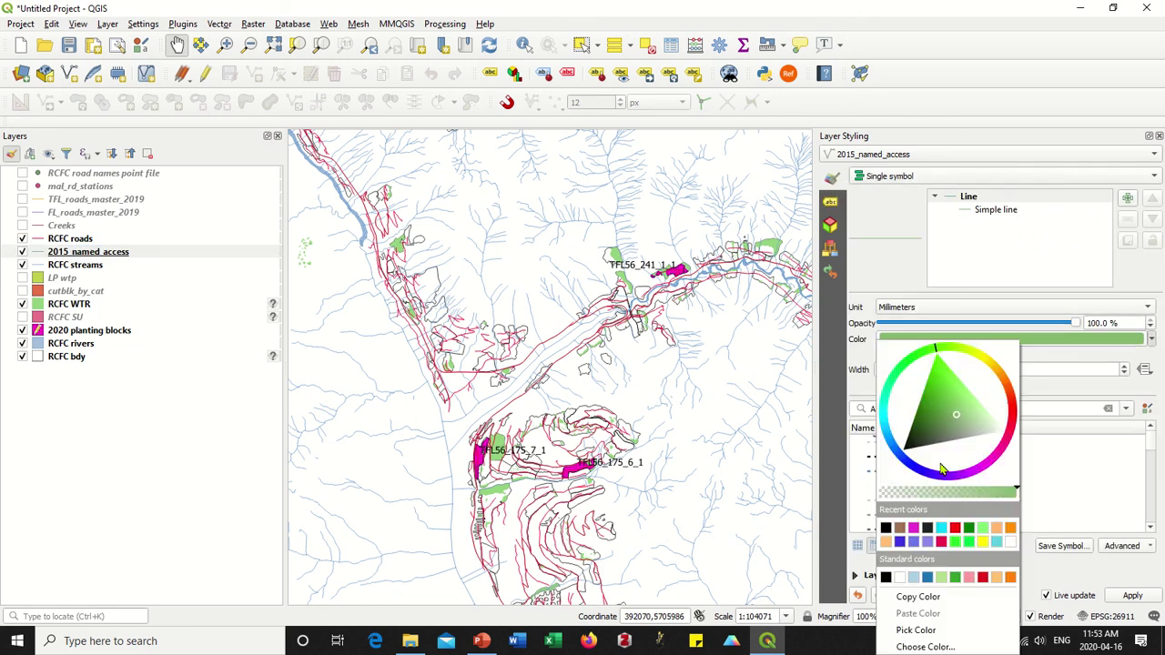
pyautogui.click(893, 271)
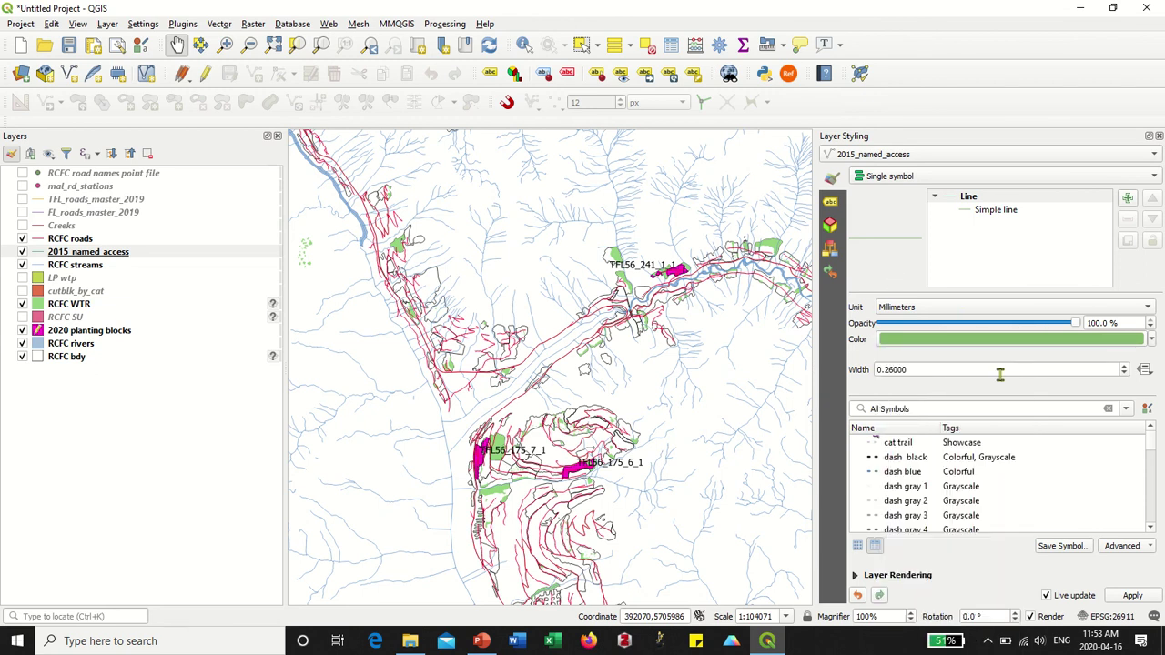
pyautogui.moveTo(999, 373); pyautogui.dragTo(800, 371)
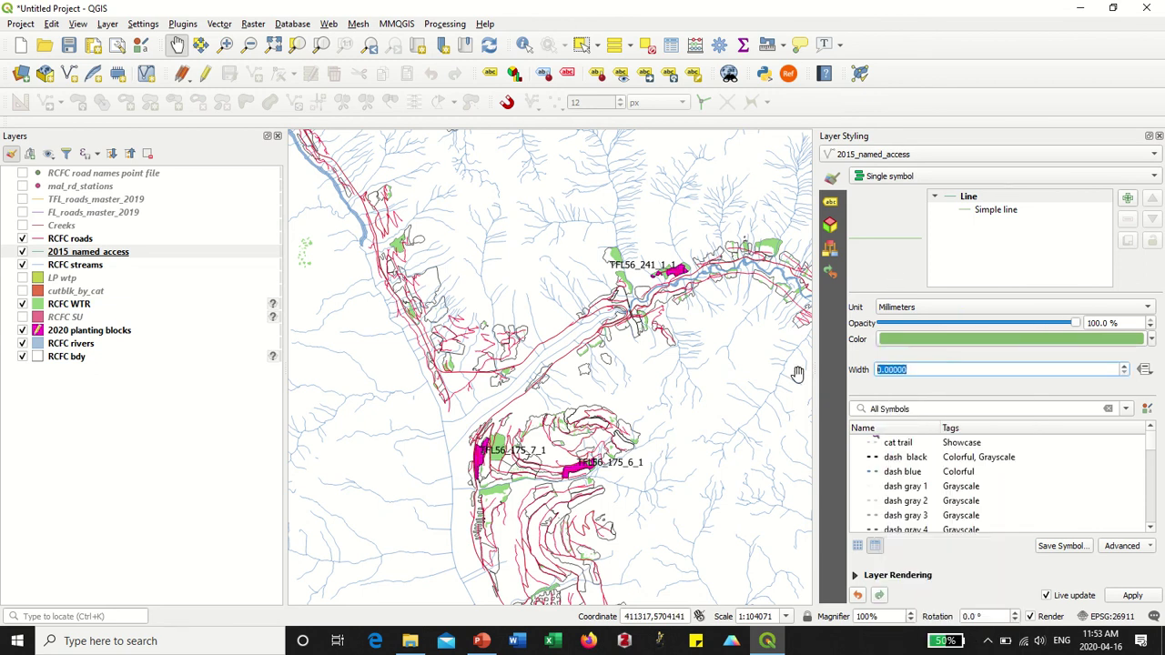
pyautogui.scroll(-2, 769, 308)
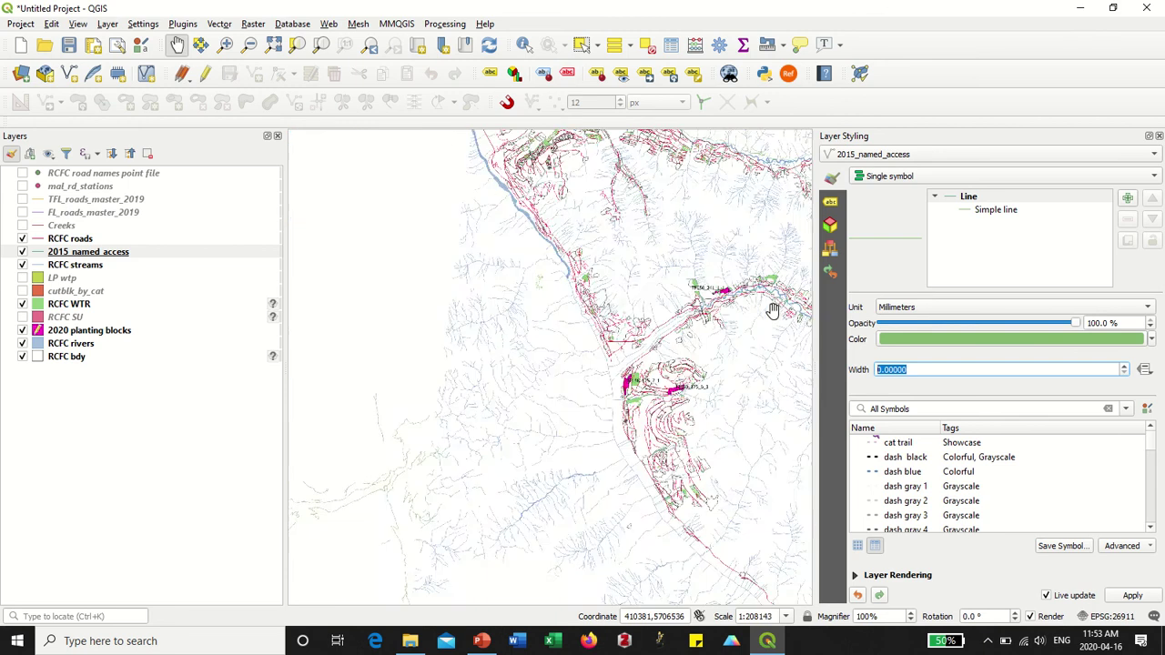
pyautogui.scroll(1, 807, 259)
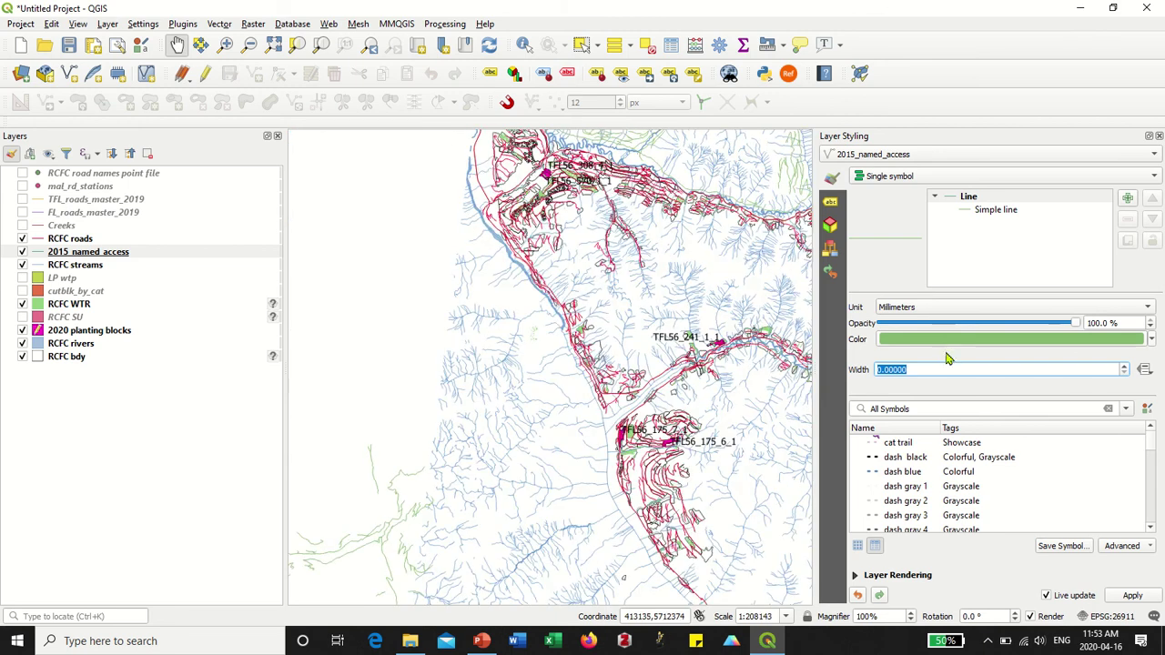
pyautogui.click(953, 363)
pyautogui.click(1135, 596)
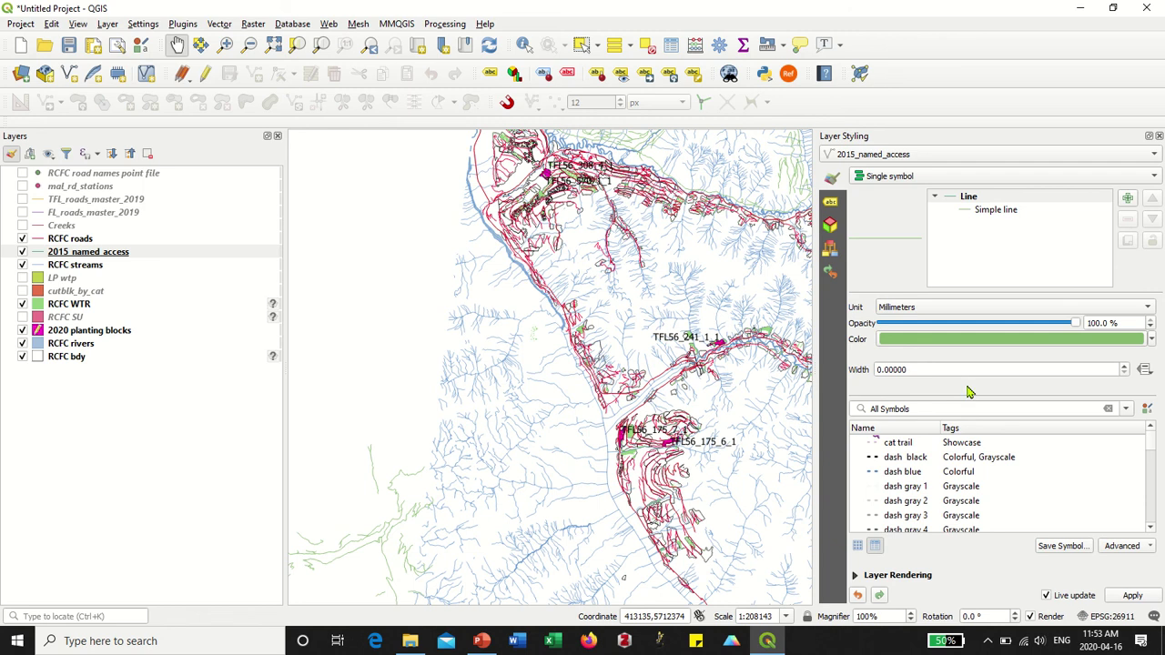
# - Set the opacity of the 2015_named_access line symbol to 0% and check the map for its lines
pyautogui.moveTo(1082, 329); pyautogui.dragTo(793, 336)
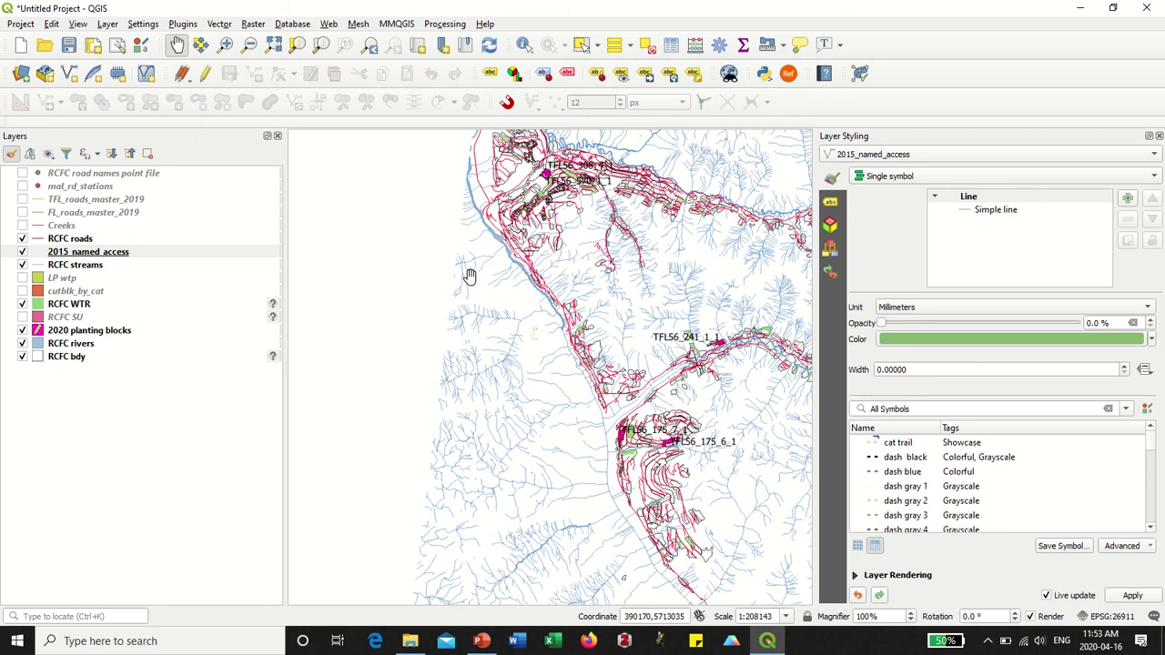
pyautogui.moveTo(385, 265); pyautogui.dragTo(276, 470)
pyautogui.moveTo(551, 239); pyautogui.dragTo(613, 226)
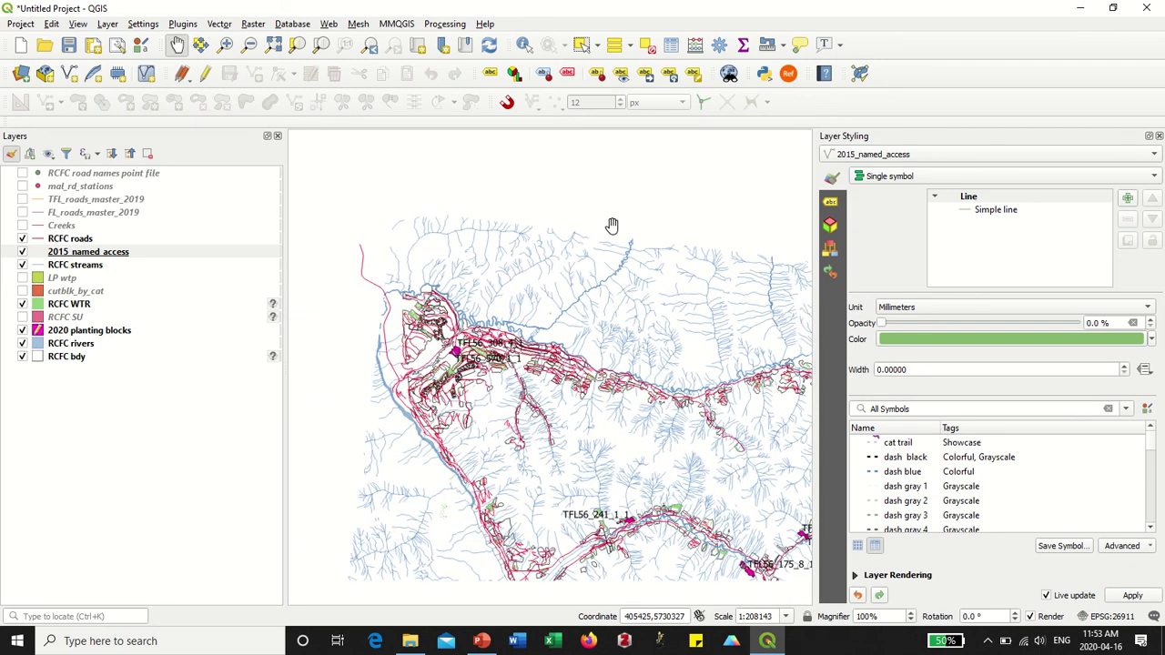
# - Turn on single labels for the 2015_named_access layer, using the RDNMFLL field
pyautogui.click(830, 202)
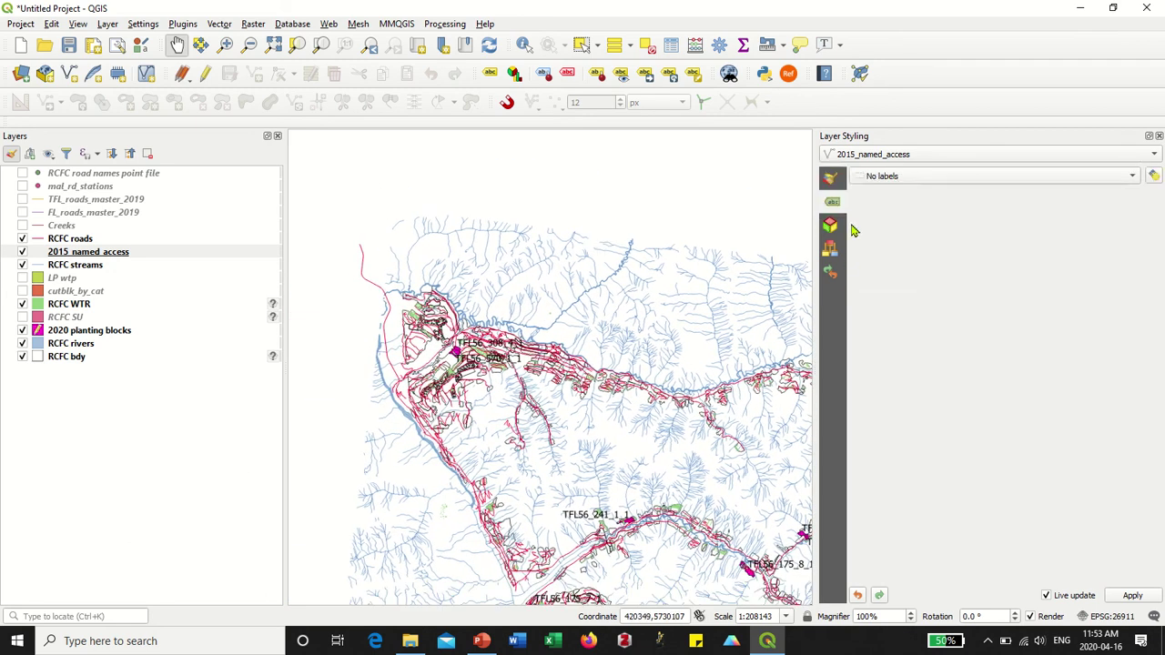
pyautogui.click(902, 177)
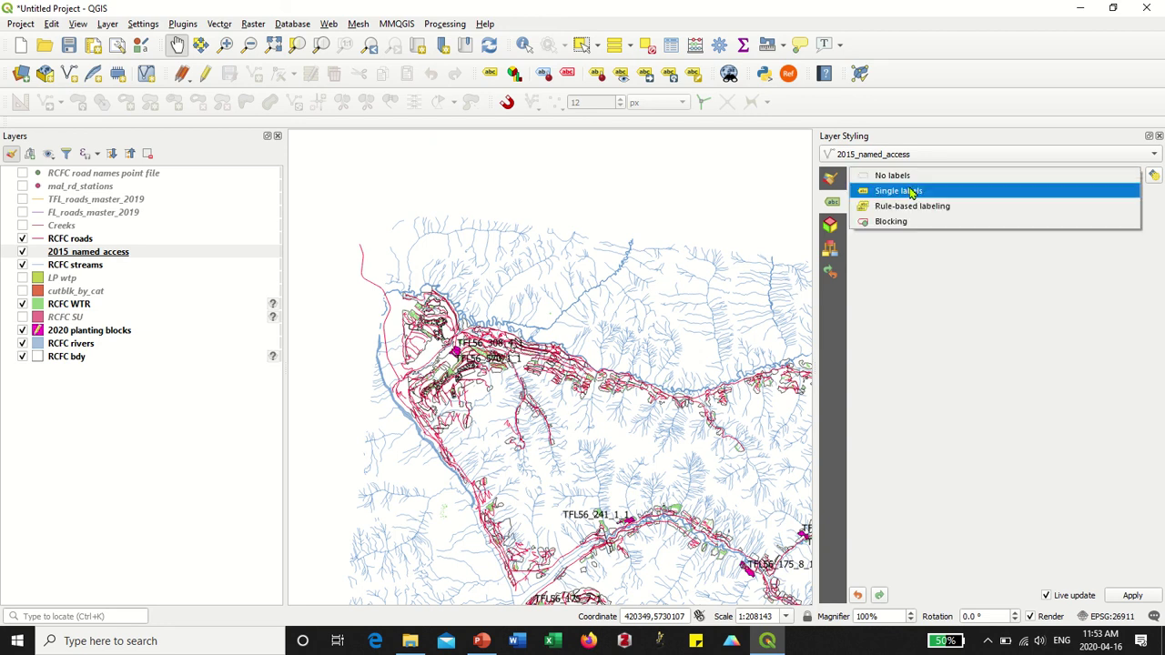
pyautogui.click(909, 191)
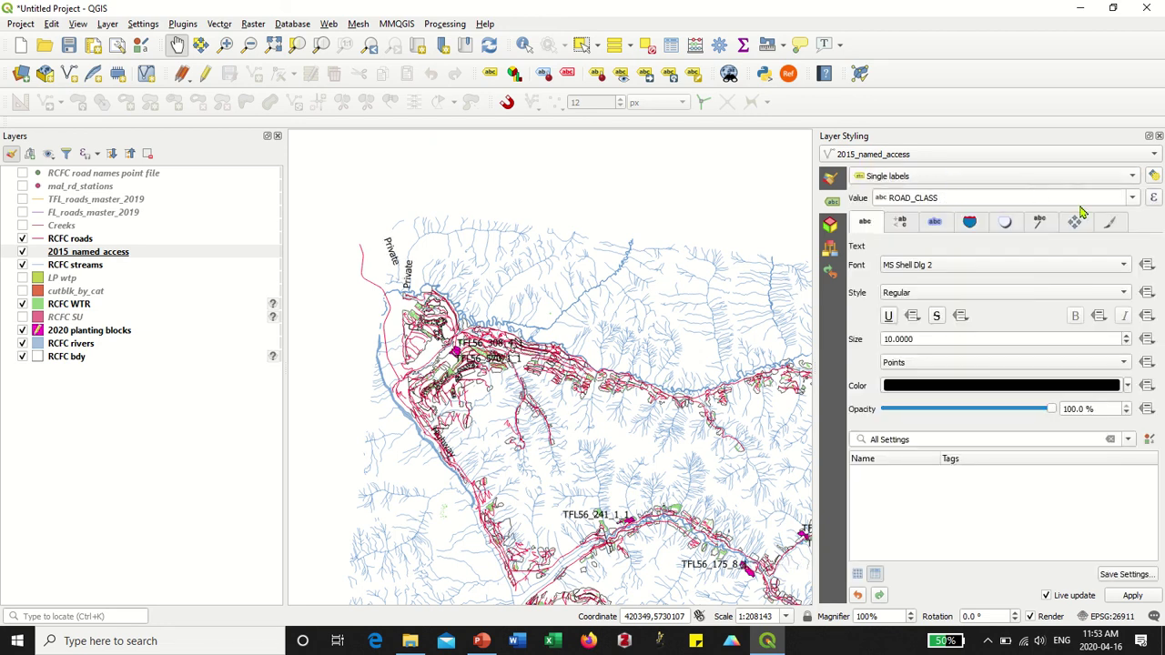
pyautogui.click(1134, 199)
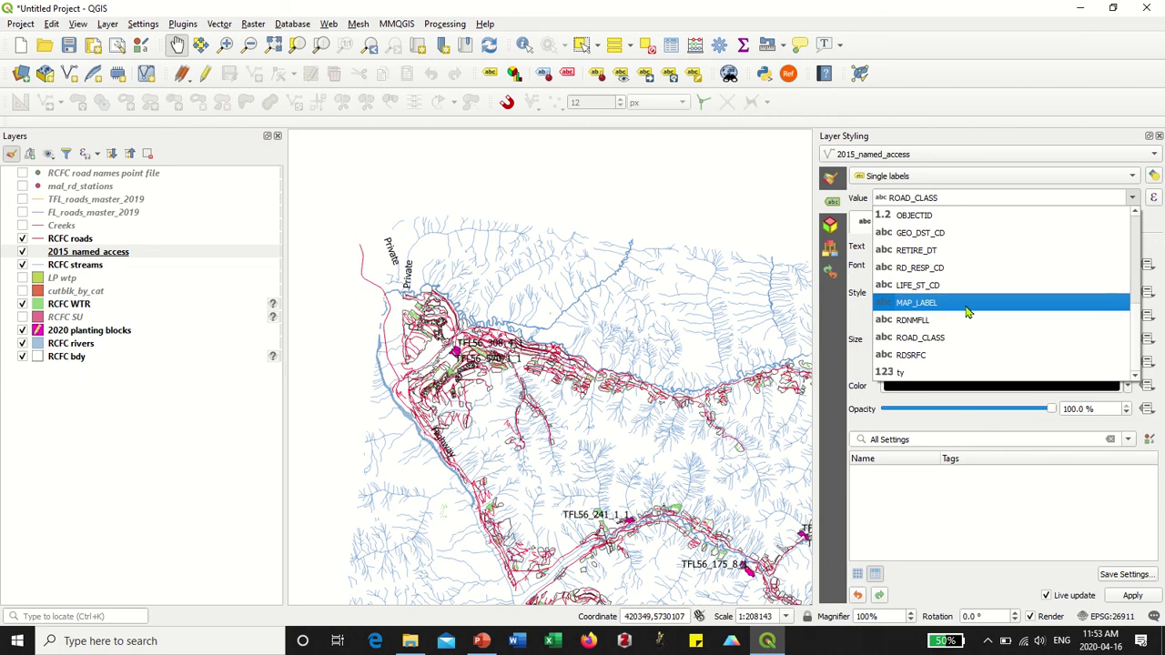
pyautogui.click(963, 321)
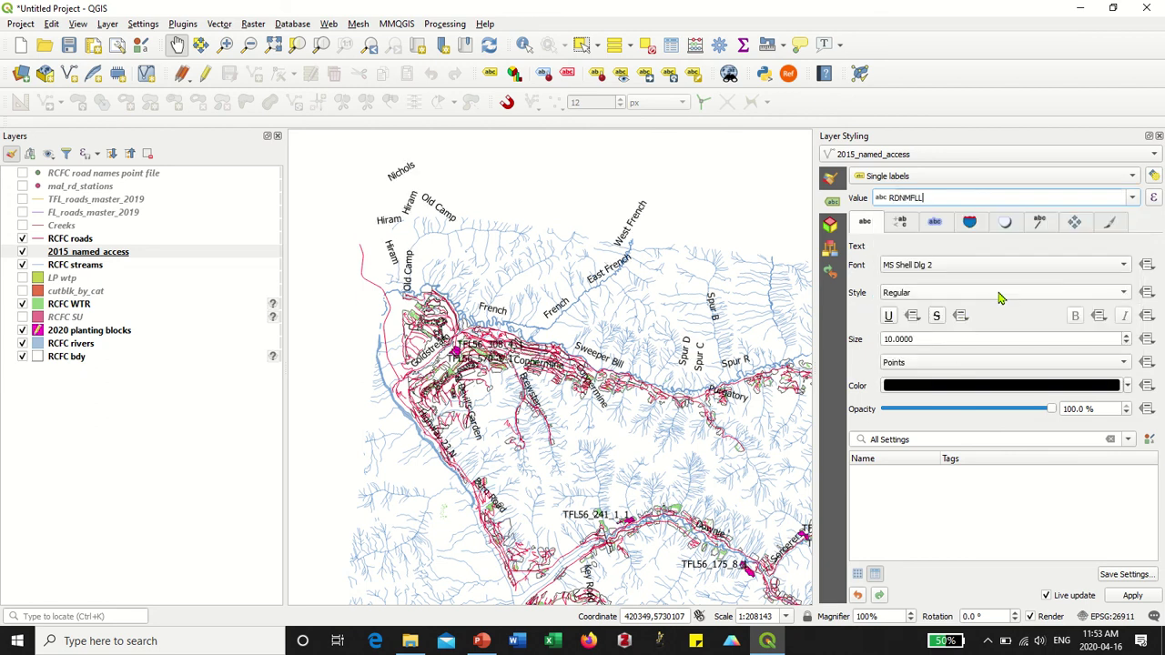
# - Examine the road name labels around the planting blocks, from the Highway 23 N area to North Downie and Keystone
pyautogui.moveTo(574, 478); pyautogui.dragTo(704, 302)
pyautogui.scroll(4, 504, 301)
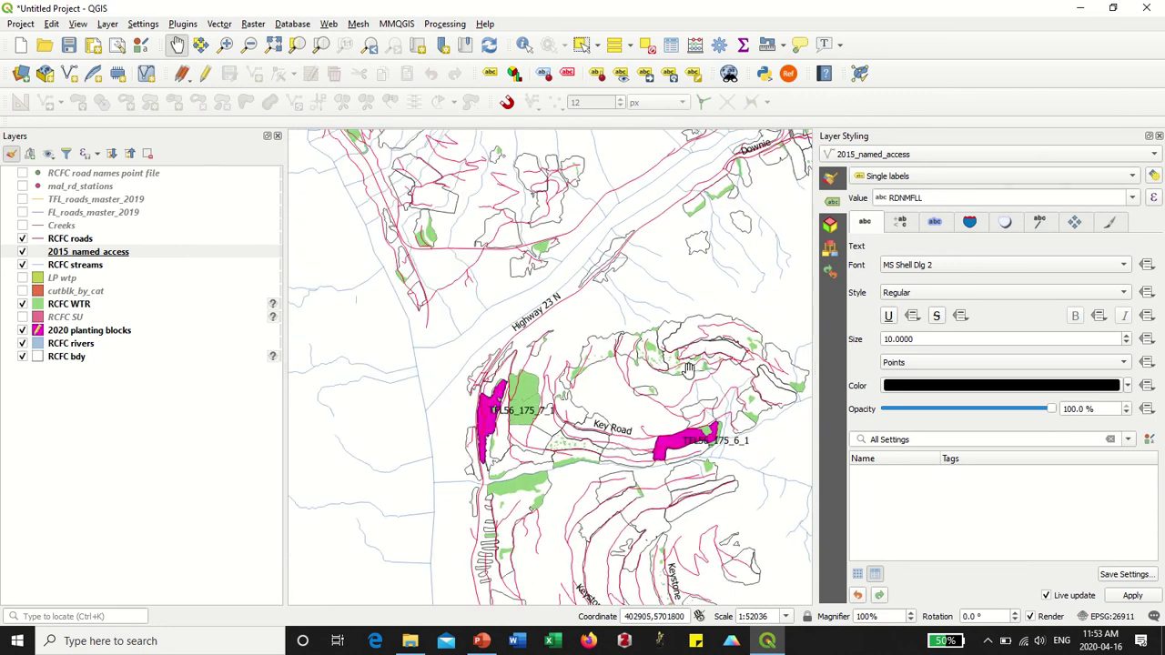
pyautogui.moveTo(689, 368); pyautogui.dragTo(419, 393)
pyautogui.moveTo(569, 317); pyautogui.dragTo(439, 436)
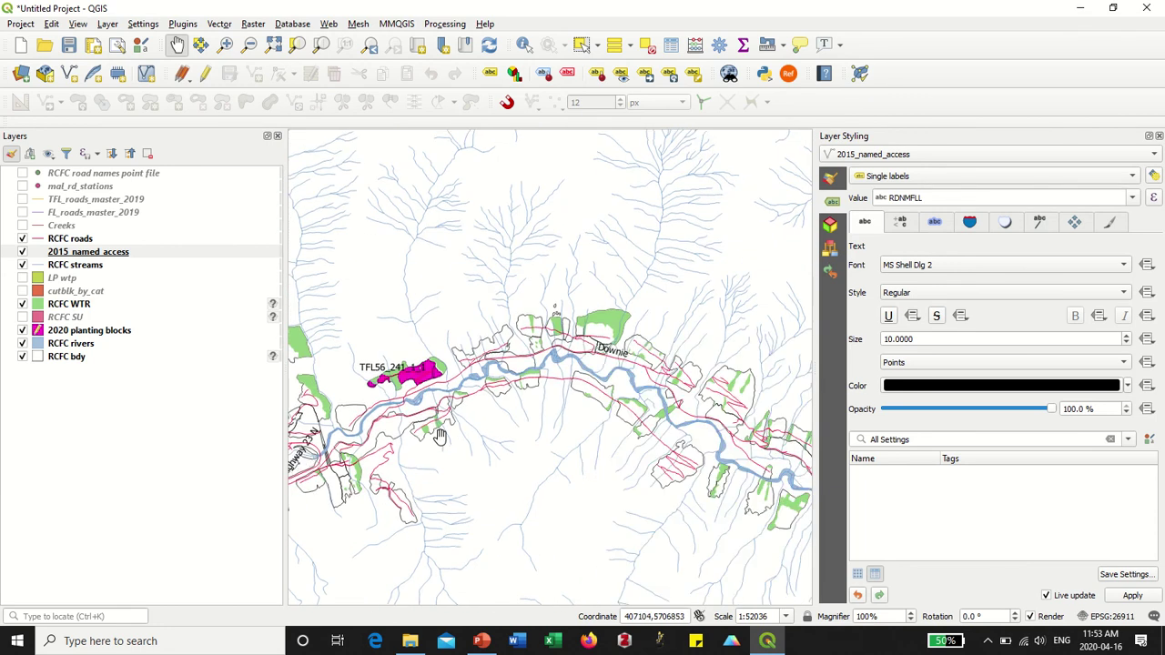
pyautogui.moveTo(617, 404); pyautogui.dragTo(300, 242)
pyautogui.moveTo(630, 510); pyautogui.dragTo(422, 405)
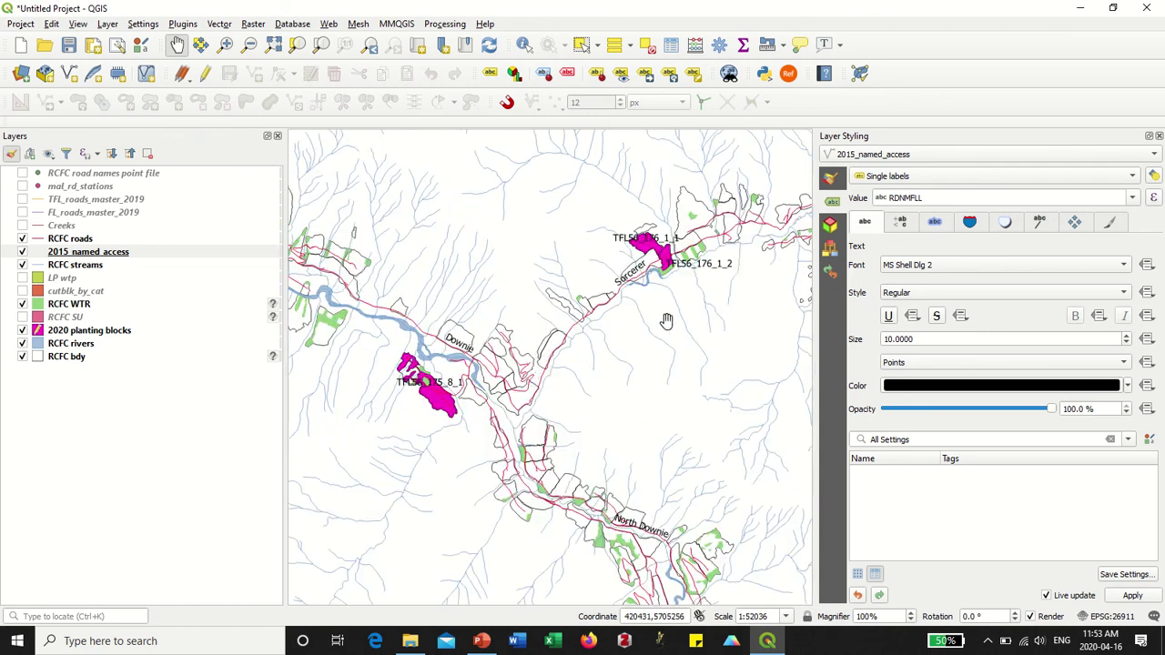
pyautogui.moveTo(711, 449); pyautogui.dragTo(664, 339)
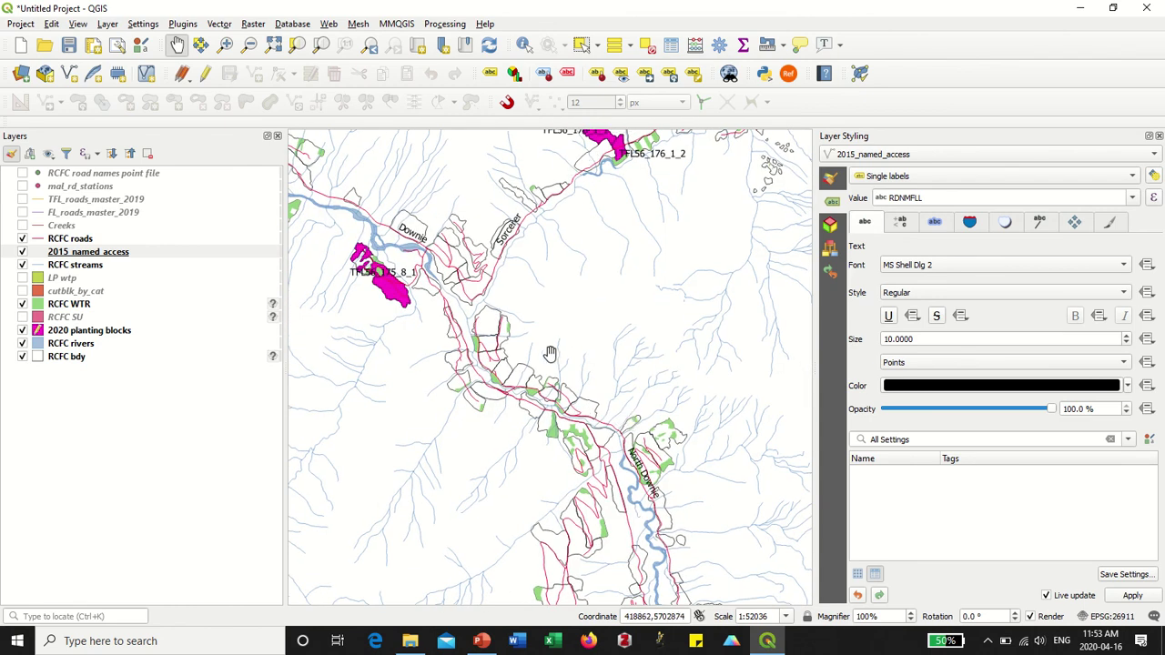
pyautogui.moveTo(550, 353); pyautogui.dragTo(778, 461)
pyautogui.scroll(-1, 385, 403)
pyautogui.moveTo(471, 449); pyautogui.dragTo(758, 471)
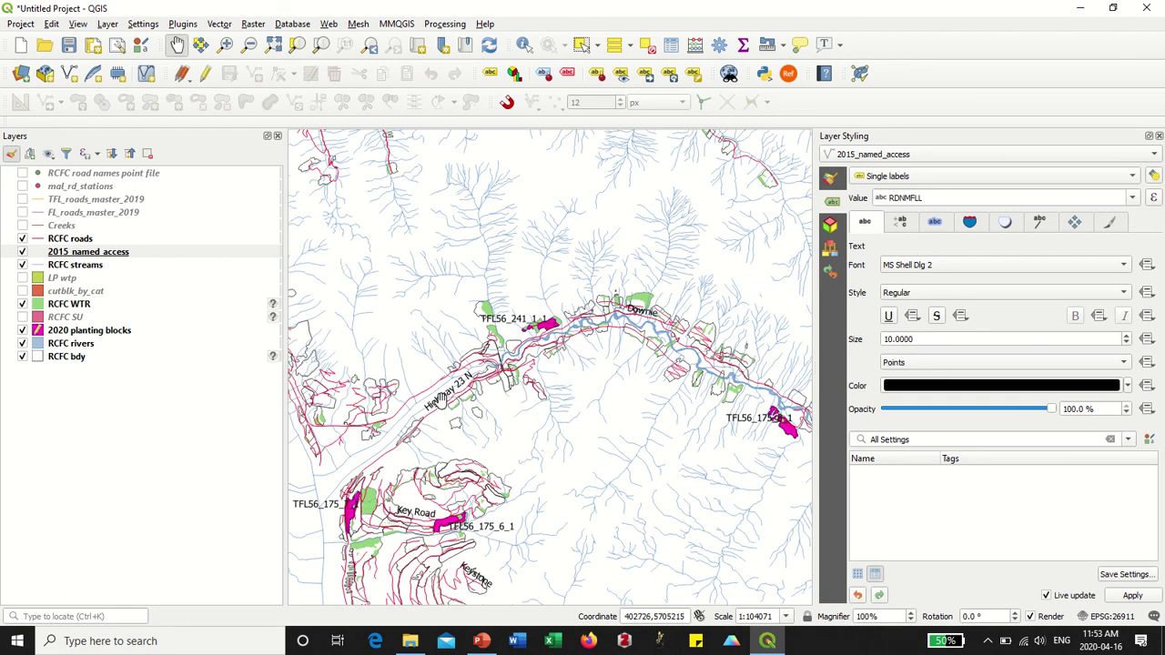
pyautogui.moveTo(446, 481); pyautogui.dragTo(515, 443)
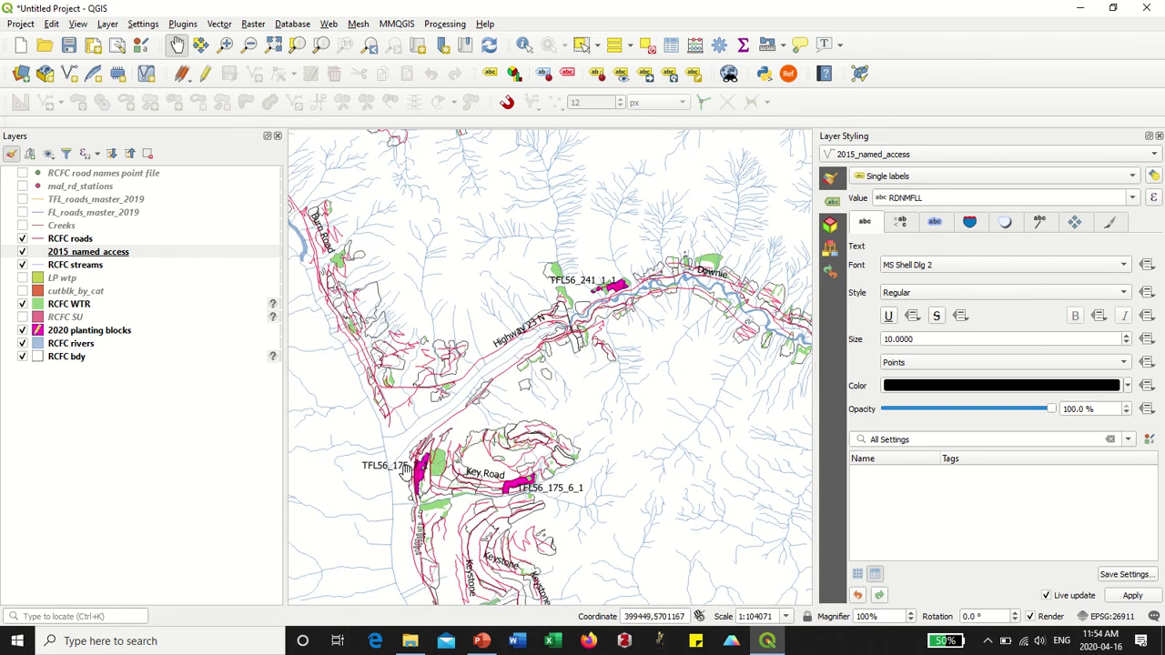
pyautogui.moveTo(546, 505); pyautogui.dragTo(511, 401)
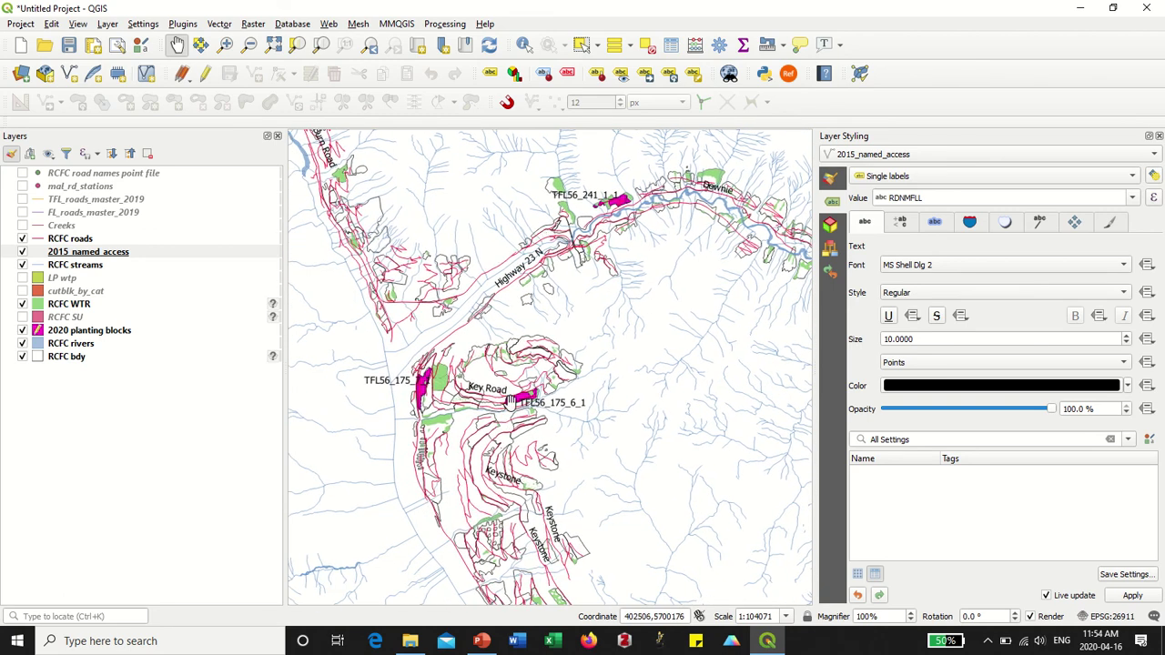
# - Make RCFC roads the active layer and examine the planting block and road name labels across the map at several scales
pyautogui.click(73, 239)
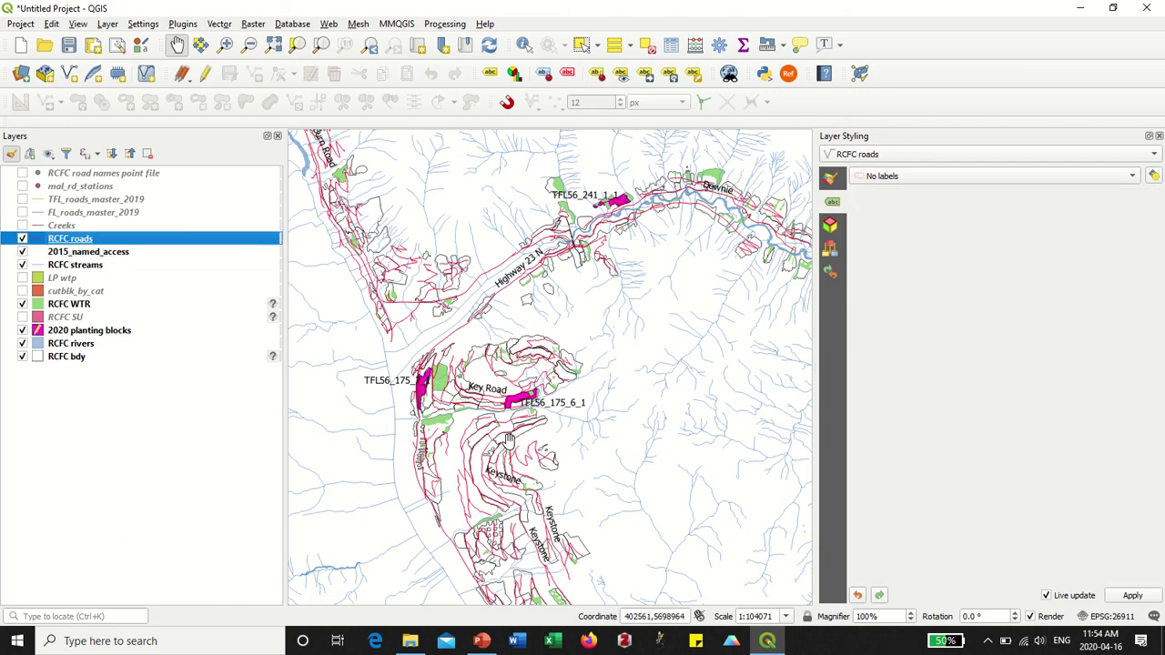
pyautogui.moveTo(565, 474); pyautogui.dragTo(544, 444)
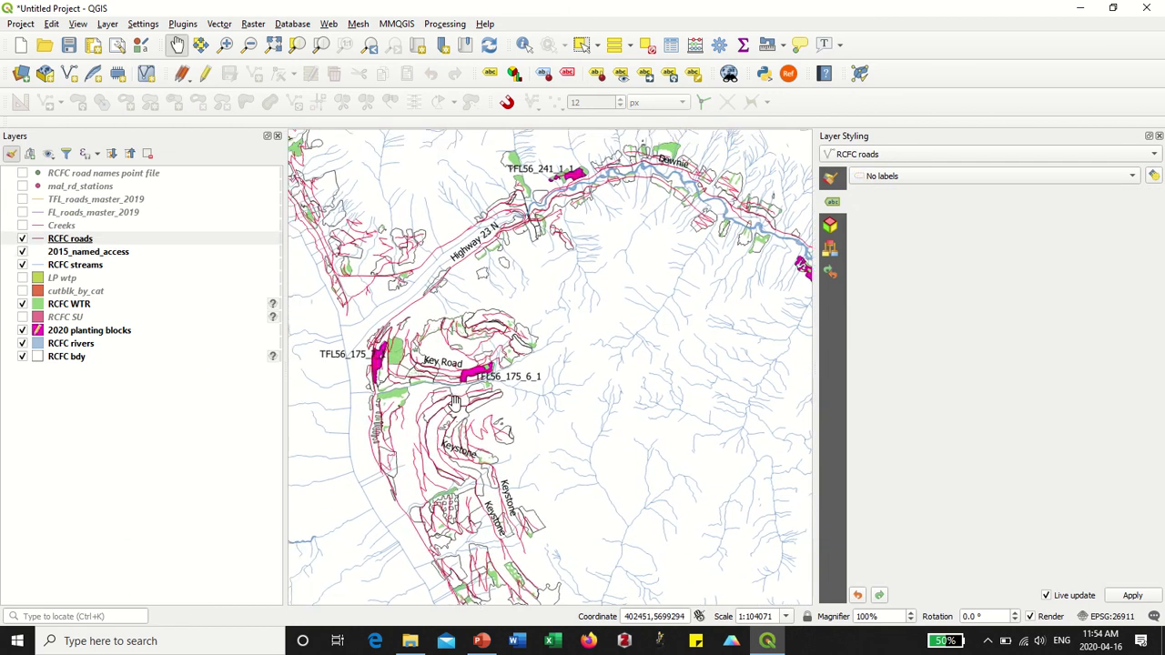
pyautogui.scroll(1, 453, 400)
pyautogui.moveTo(421, 391); pyautogui.dragTo(491, 413)
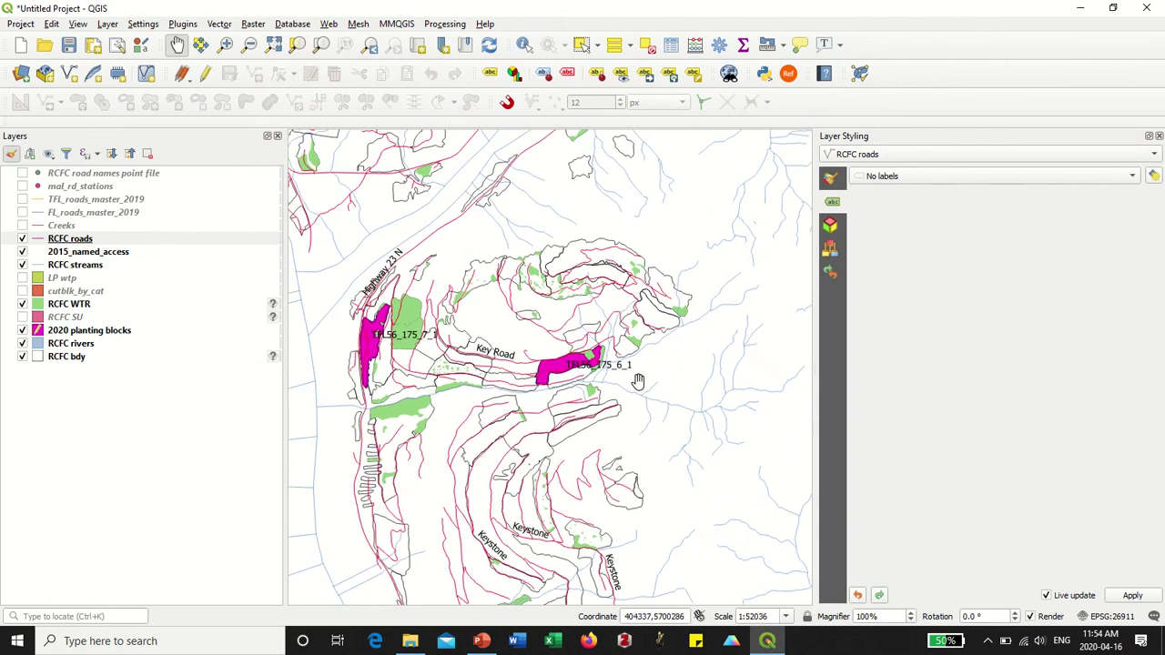
pyautogui.moveTo(732, 337); pyautogui.dragTo(712, 357)
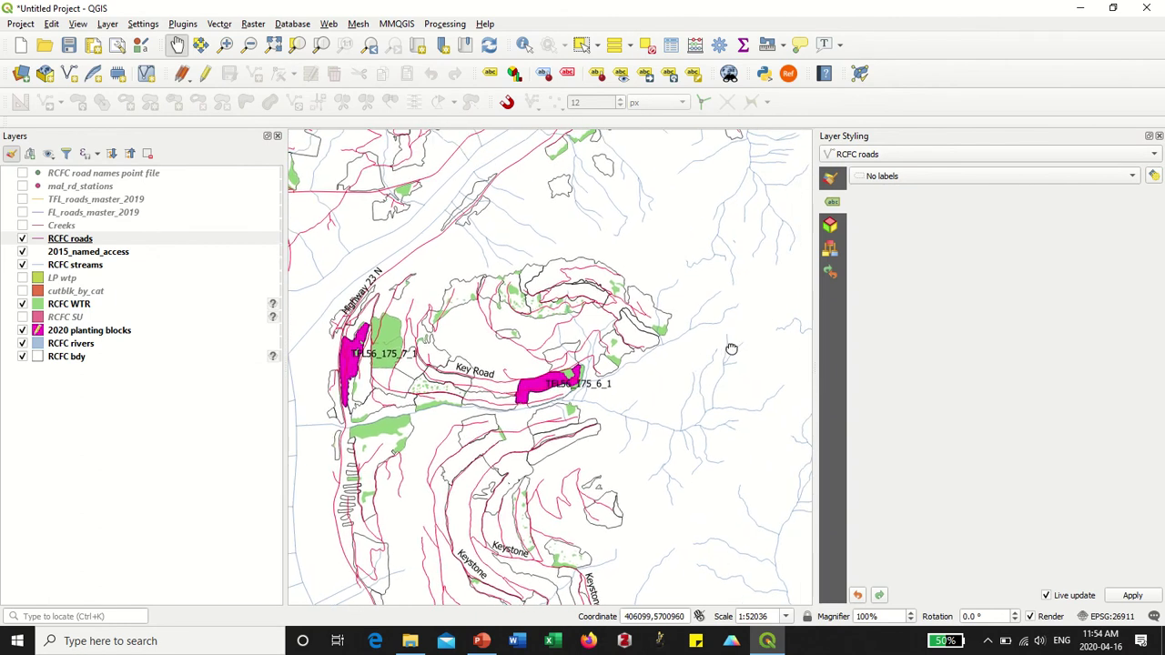
pyautogui.scroll(-1, 620, 381)
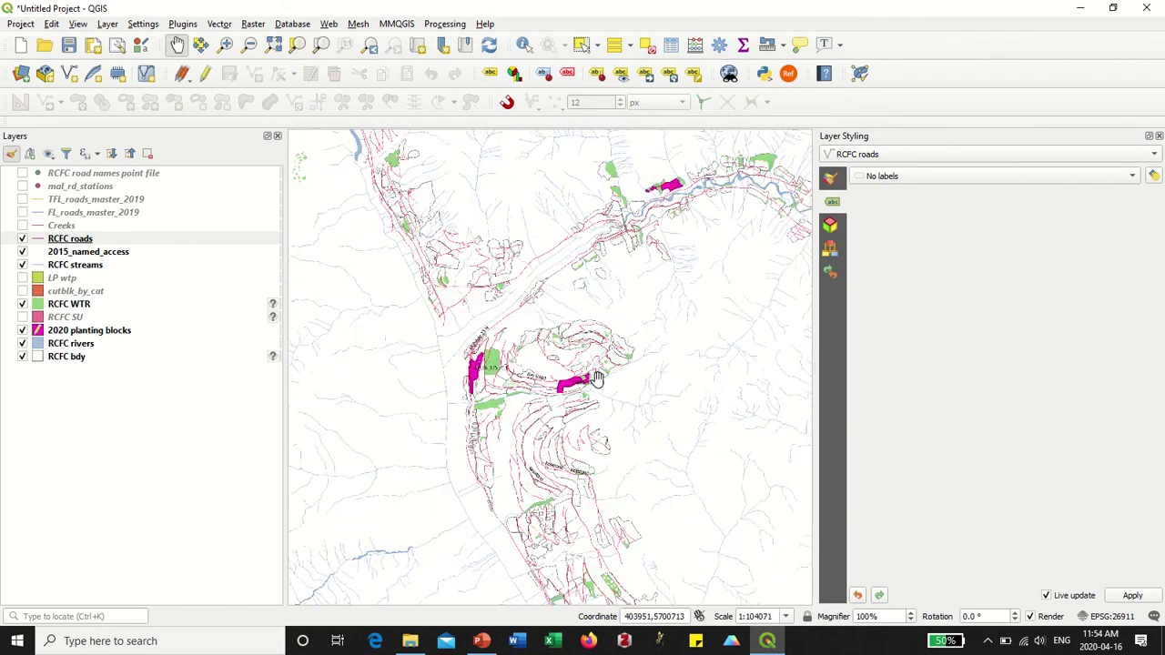
pyautogui.moveTo(697, 400); pyautogui.dragTo(592, 403)
pyautogui.scroll(-1, 637, 374)
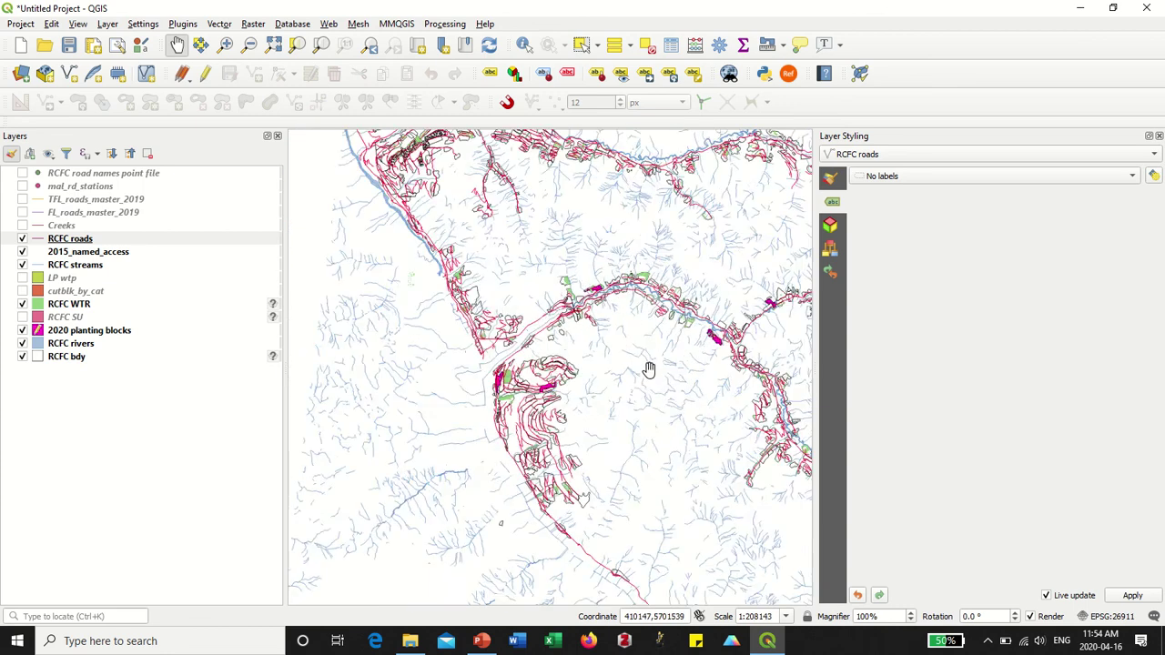
pyautogui.moveTo(720, 291); pyautogui.dragTo(667, 333)
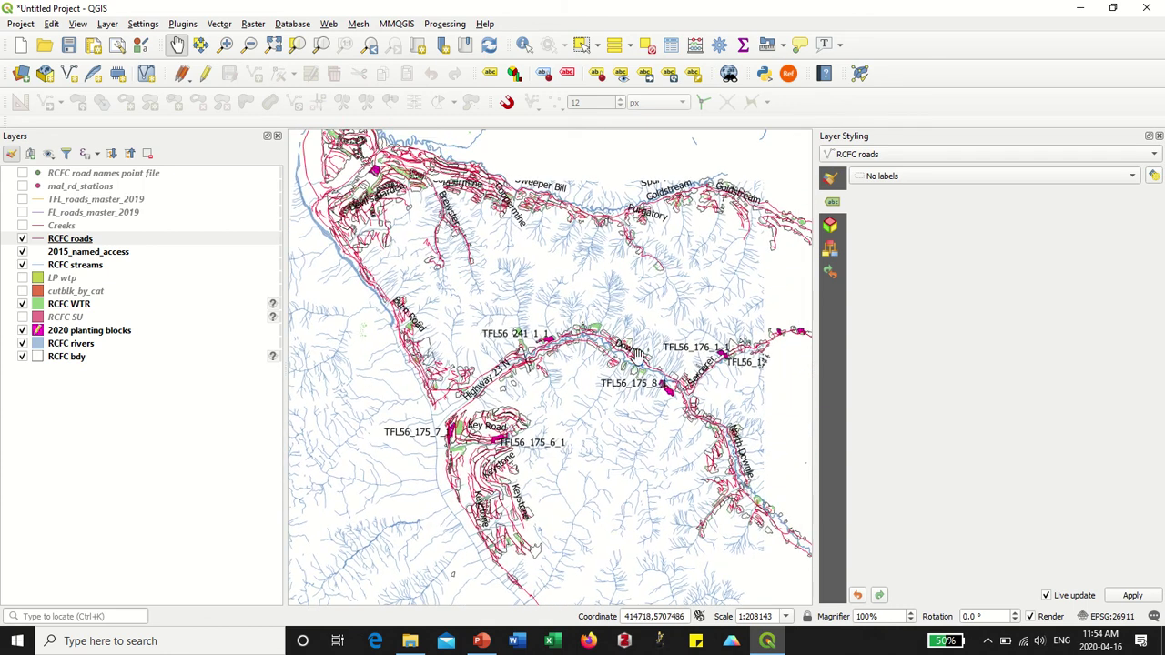
pyautogui.scroll(1, 546, 407)
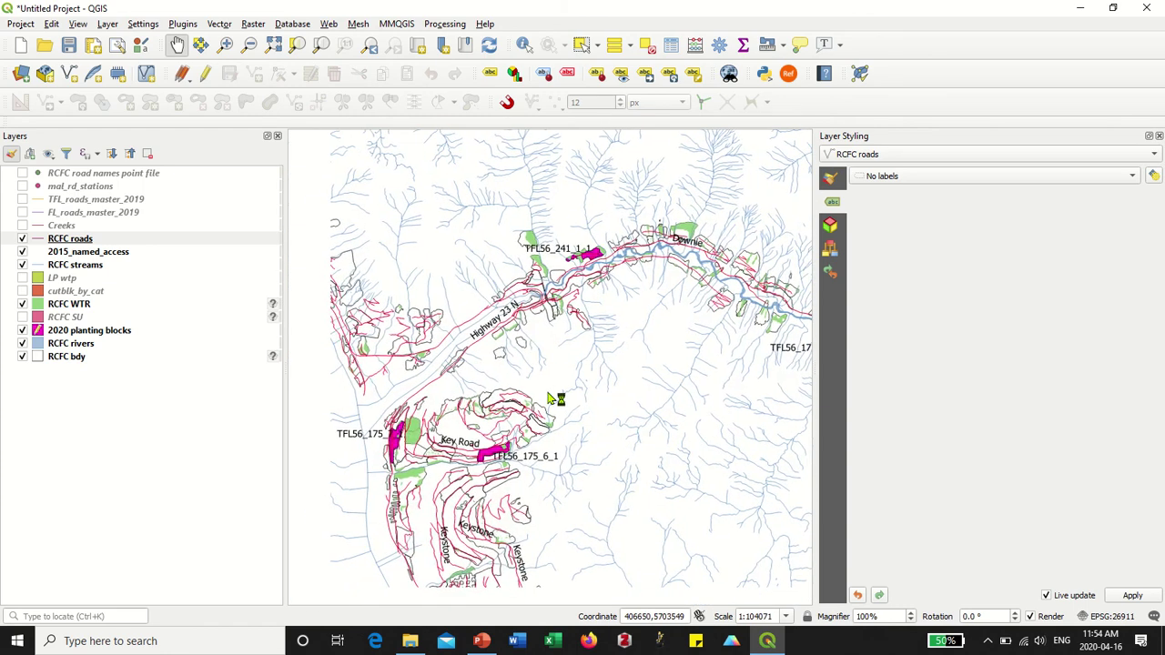
pyautogui.scroll(-1, 551, 394)
pyautogui.moveTo(667, 389); pyautogui.dragTo(577, 415)
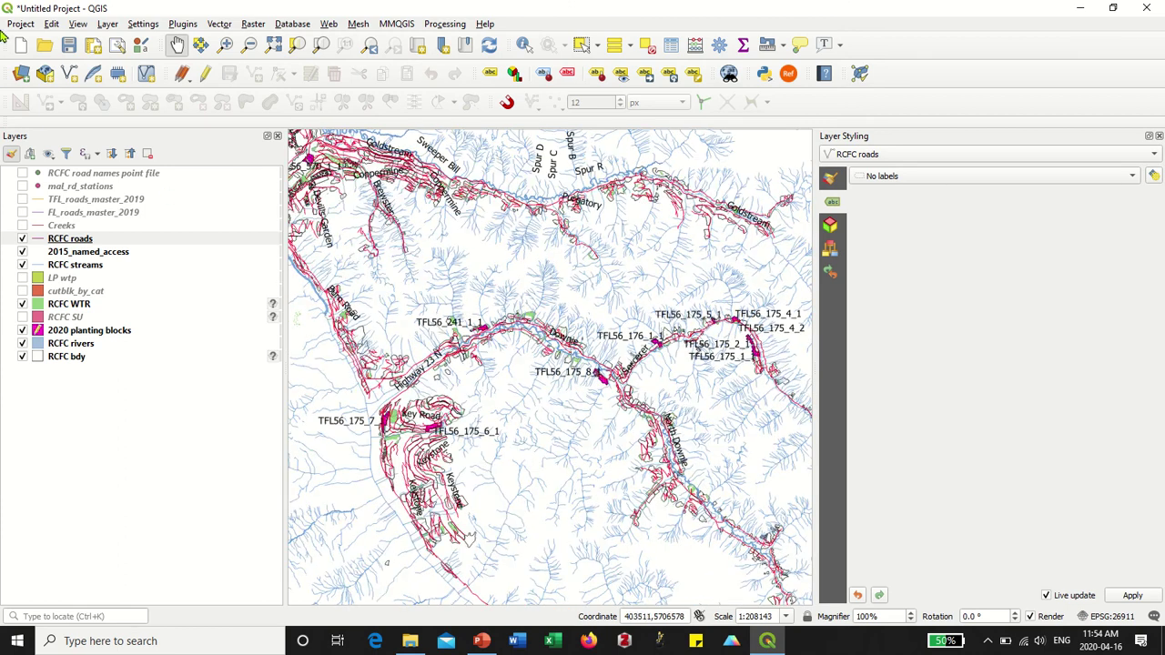
# - Create a new print layout with the title left empty and add a map covering its entire page
pyautogui.click(21, 24)
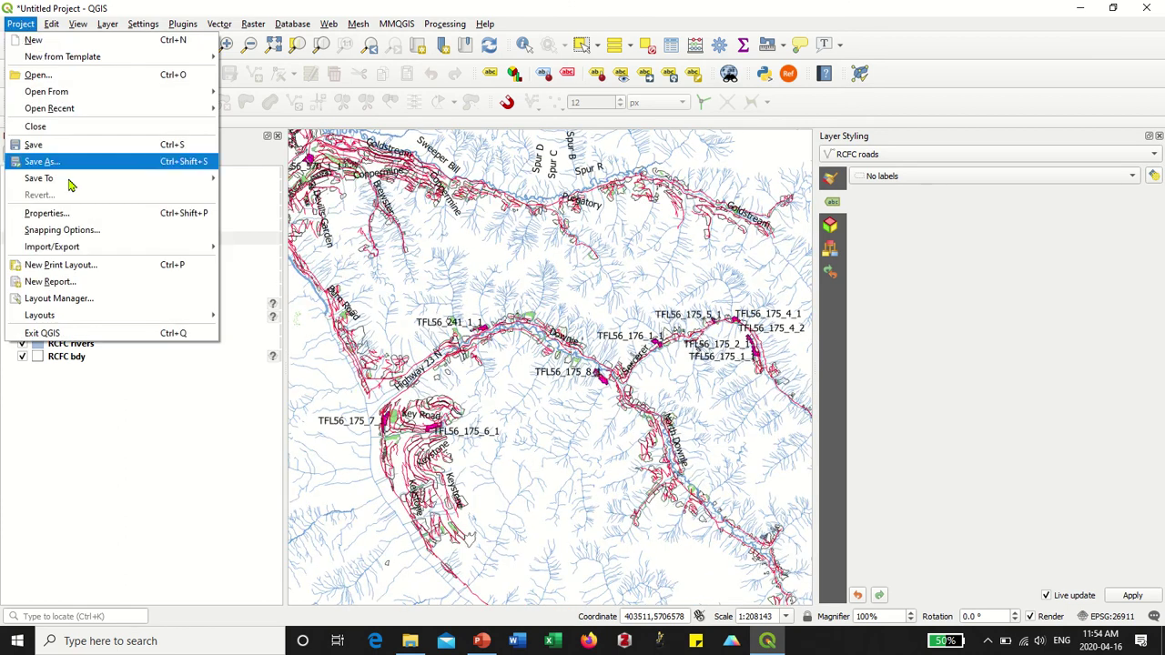
pyautogui.click(64, 266)
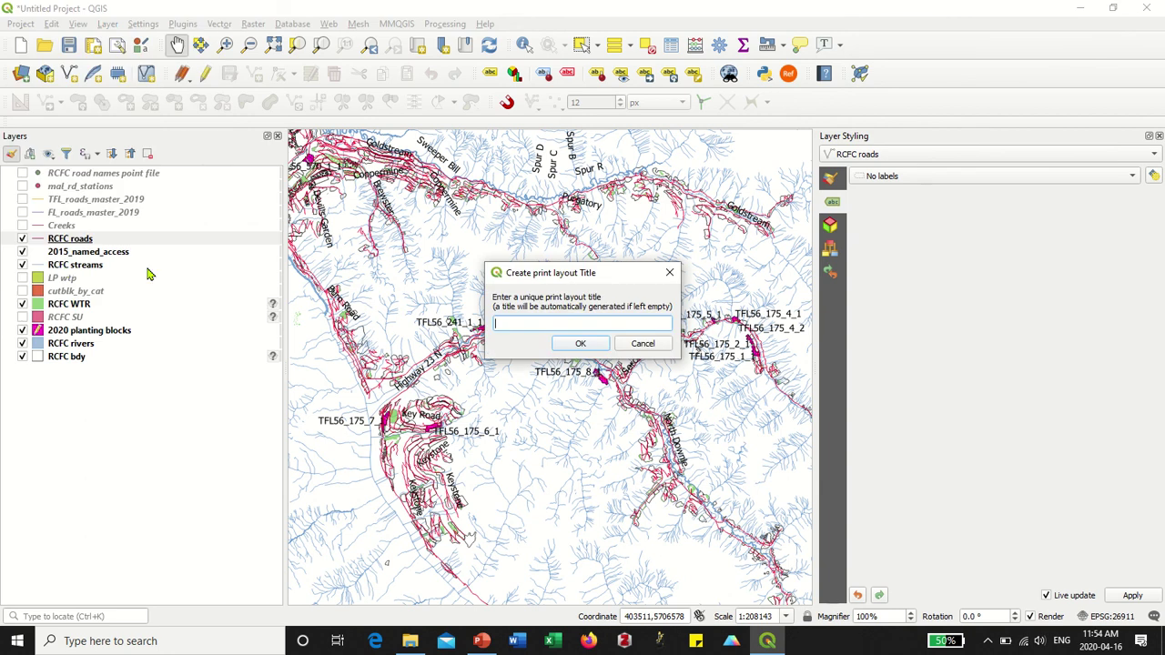
pyautogui.click(580, 344)
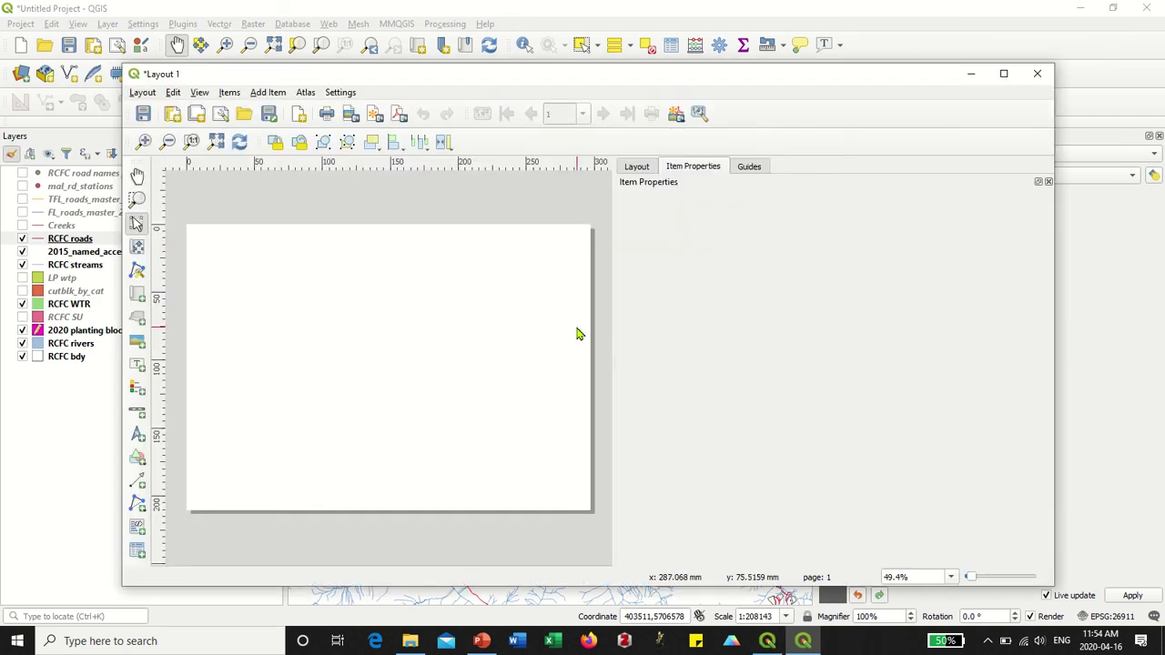
pyautogui.click(1002, 73)
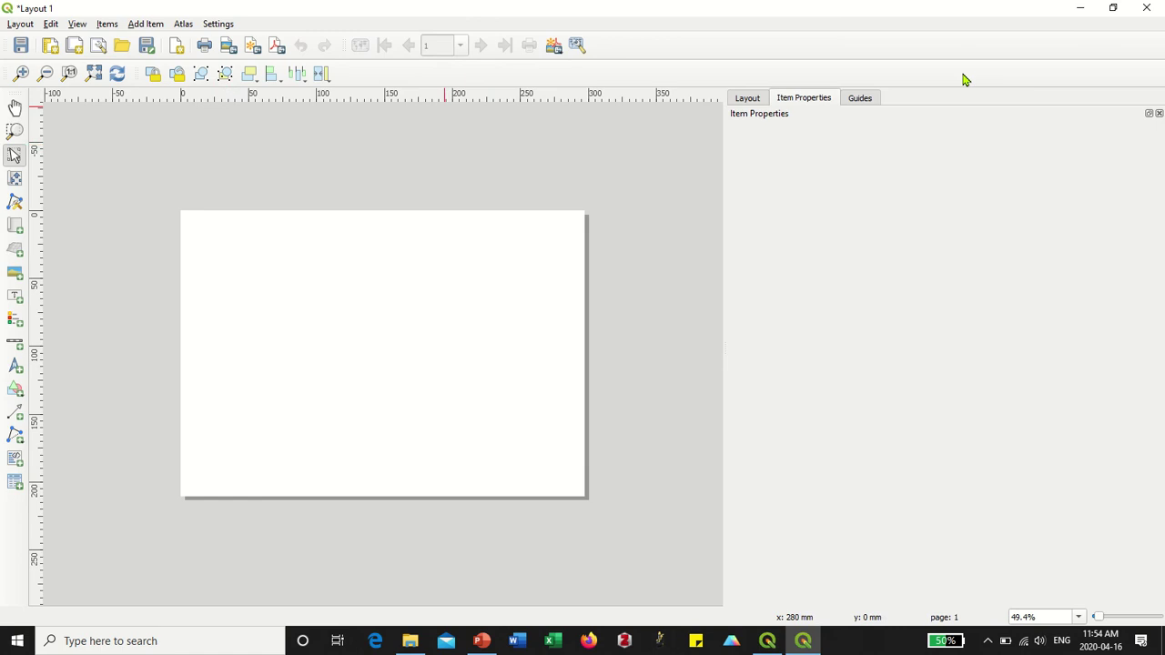
pyautogui.click(12, 230)
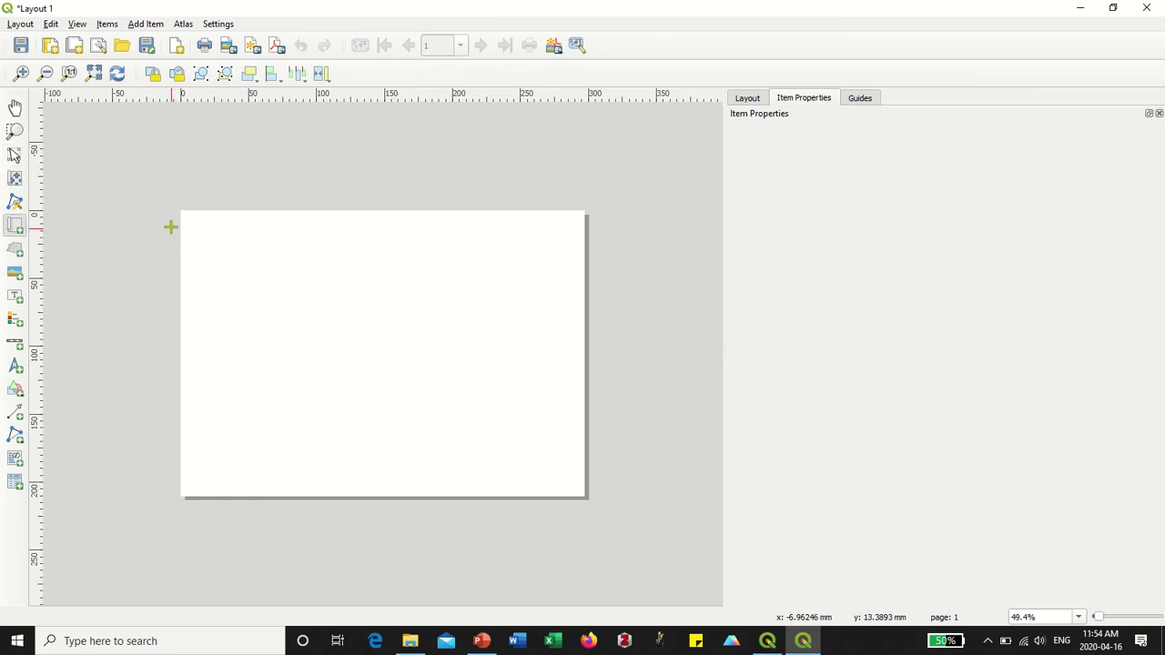
pyautogui.moveTo(181, 212); pyautogui.dragTo(586, 497)
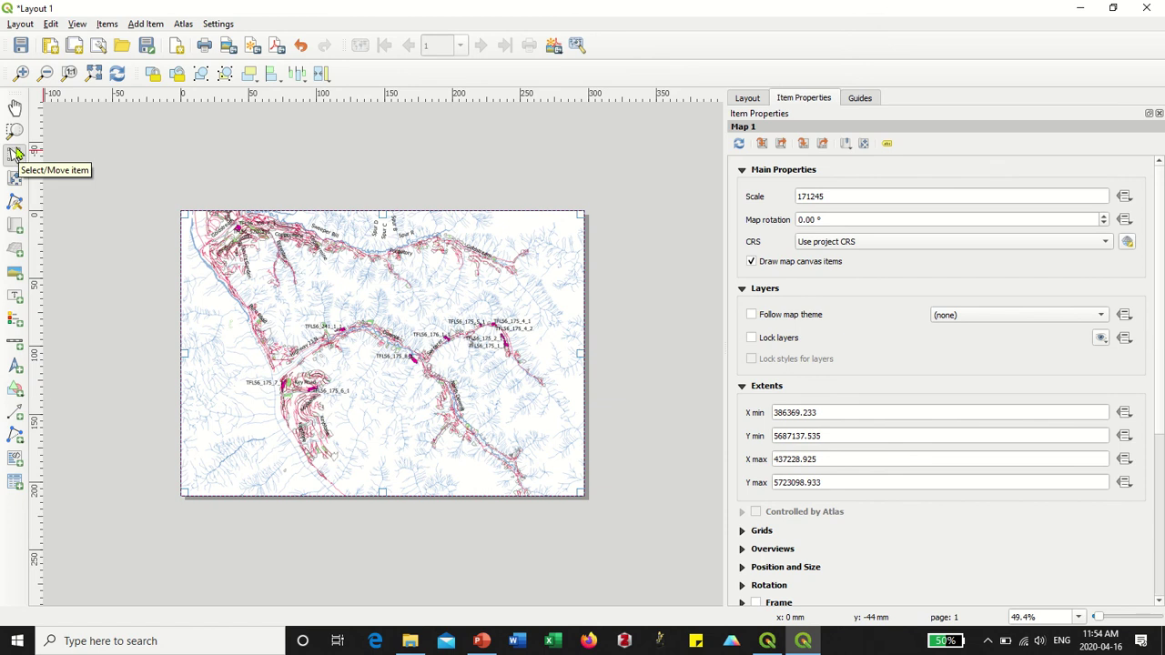
# - Shift the map content within its frame and zoom it in on the planting blocks to a scale of 85622
pyautogui.click(15, 108)
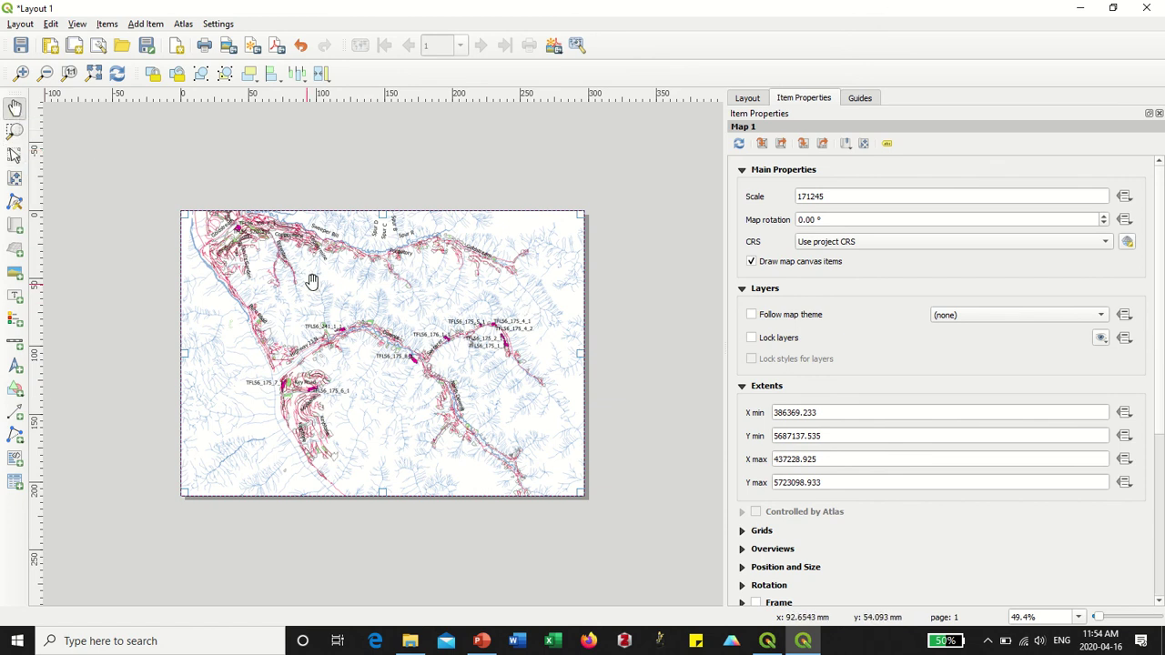
pyautogui.scroll(4, 424, 301)
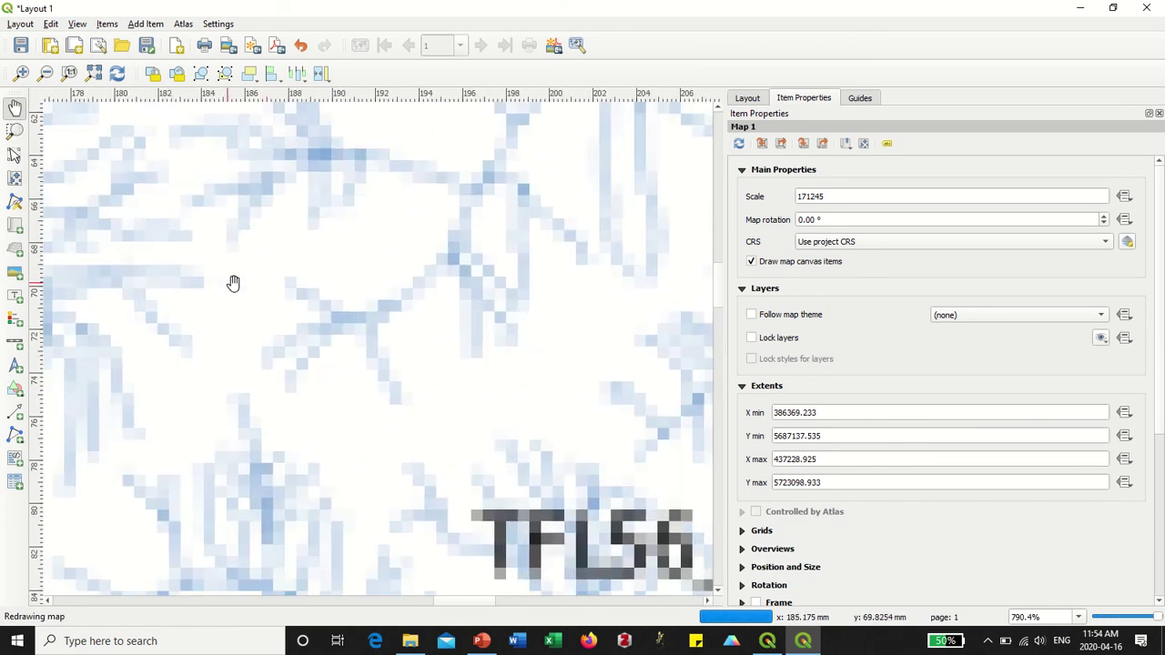
pyautogui.scroll(-5, 455, 315)
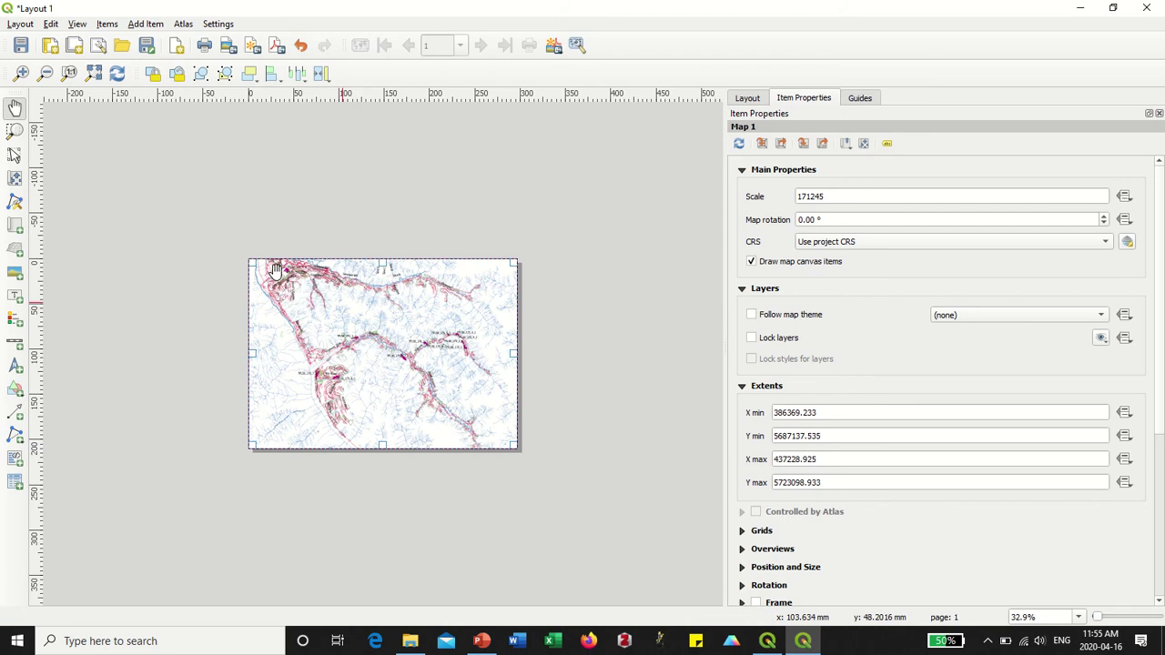
pyautogui.click(16, 180)
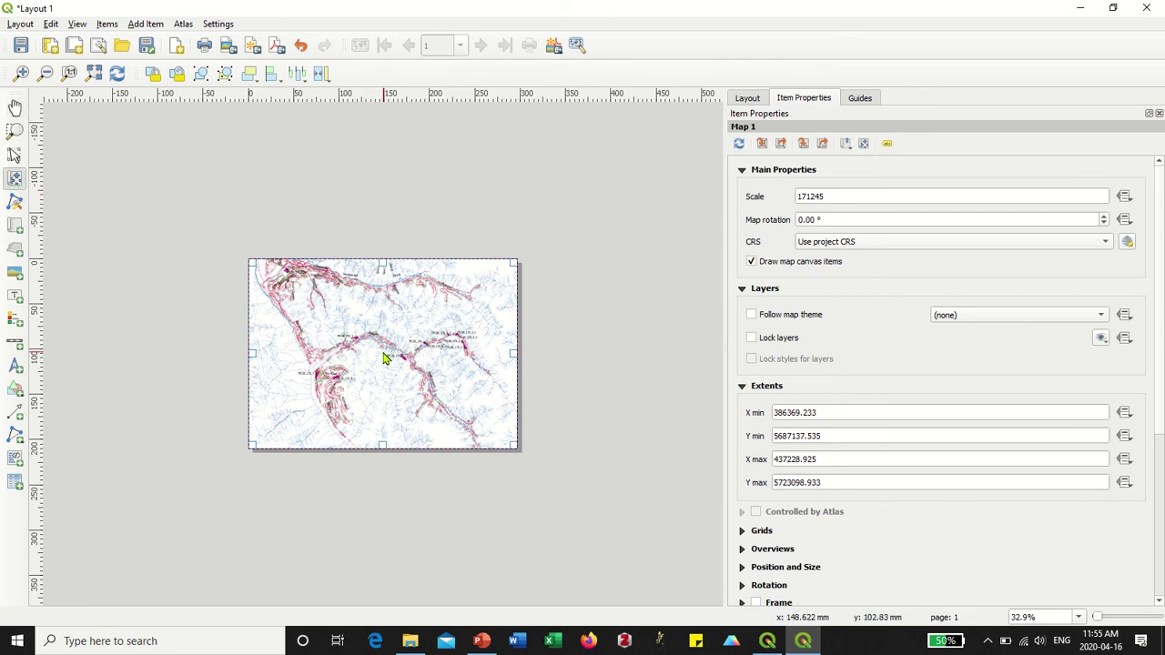
pyautogui.moveTo(383, 356)
pyautogui.mouseDown()
pyautogui.moveTo(391, 372)
pyautogui.moveTo(379, 361)
pyautogui.mouseUp()
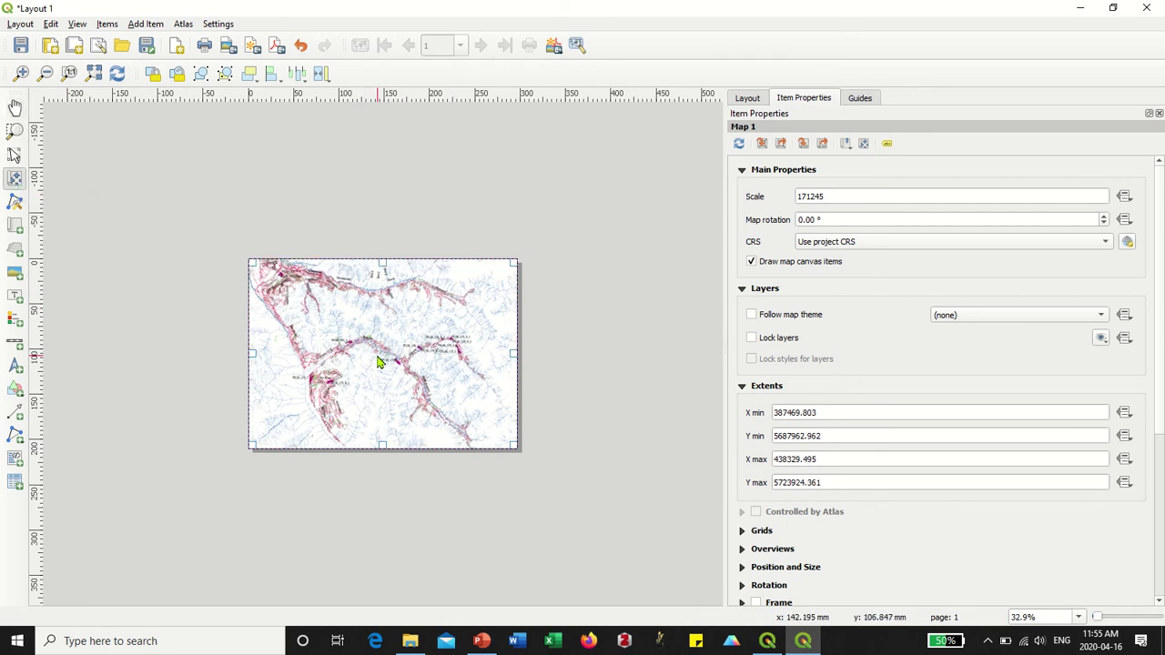
pyautogui.scroll(-1, 380, 361)
pyautogui.scroll(1, 380, 362)
pyautogui.scroll(-1, 422, 313)
pyautogui.scroll(2, 428, 335)
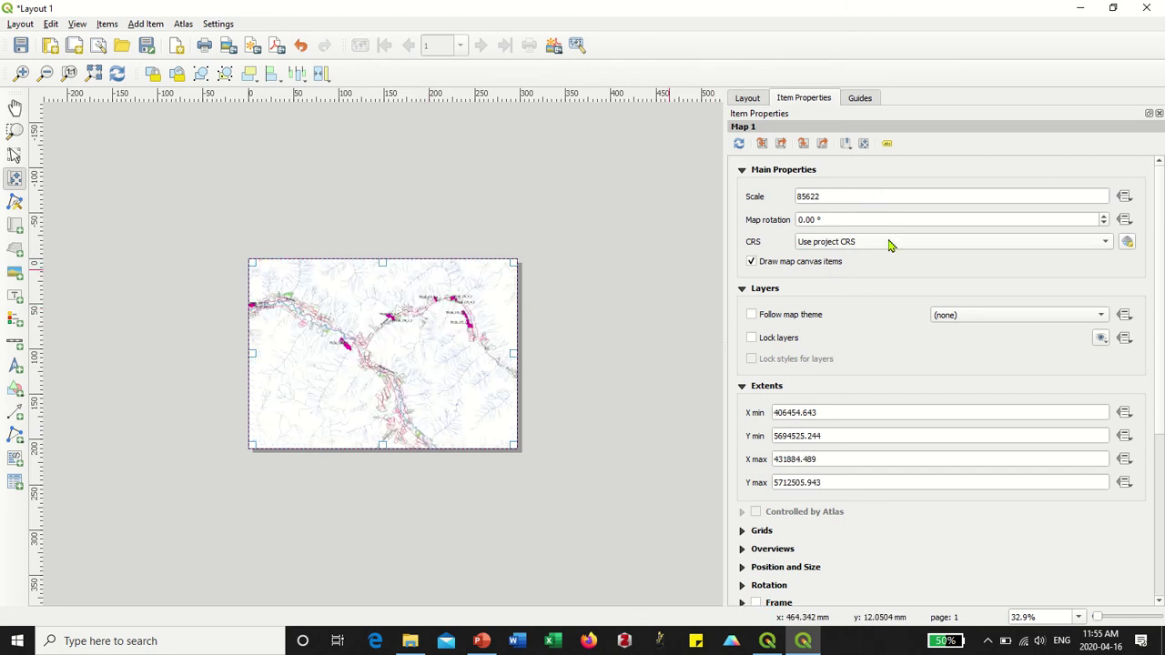
# - Set the scale of the layout map to 171245
pyautogui.moveTo(854, 197); pyautogui.dragTo(788, 194)
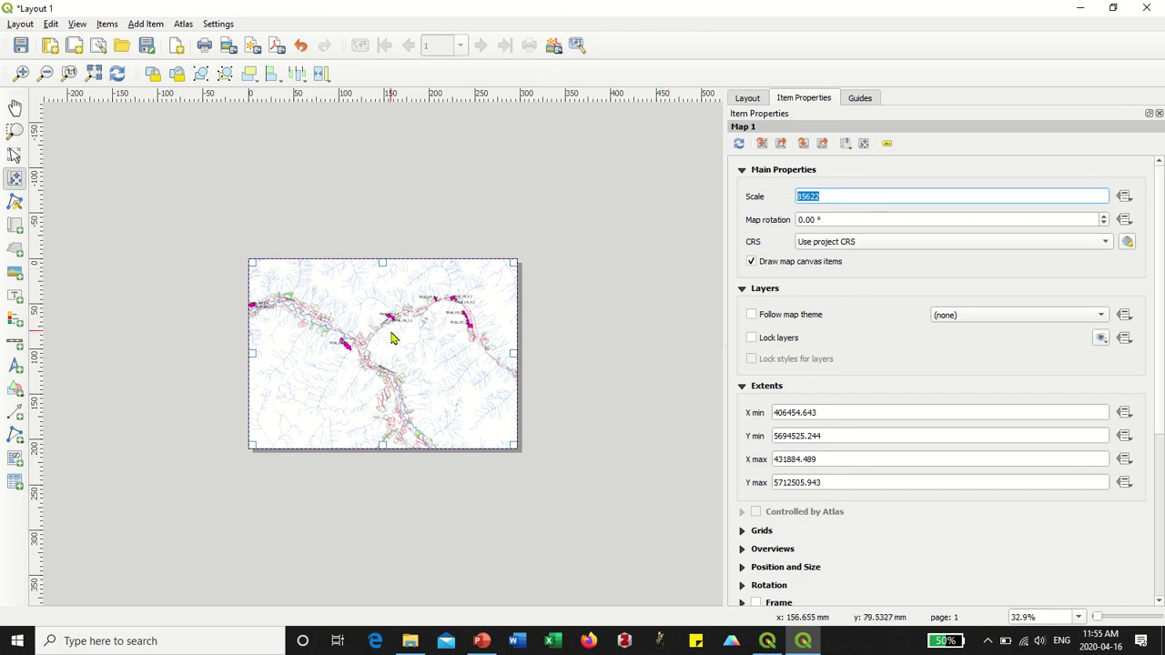
pyautogui.write('171245')
pyautogui.press('Return')
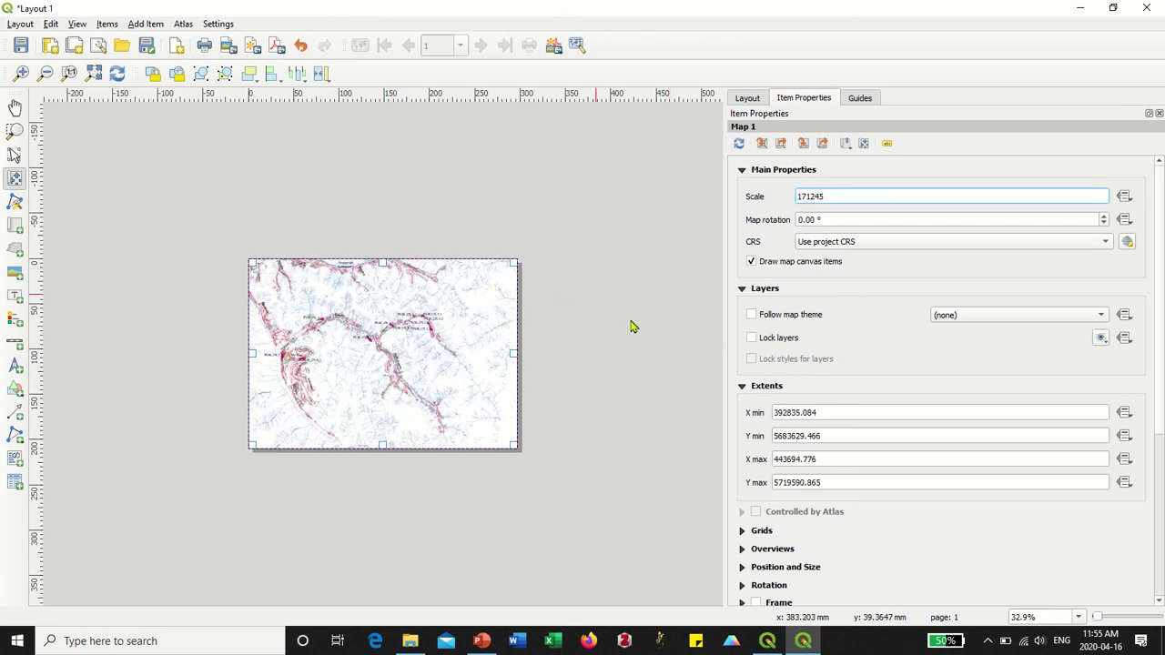
pyautogui.rightClick(571, 340)
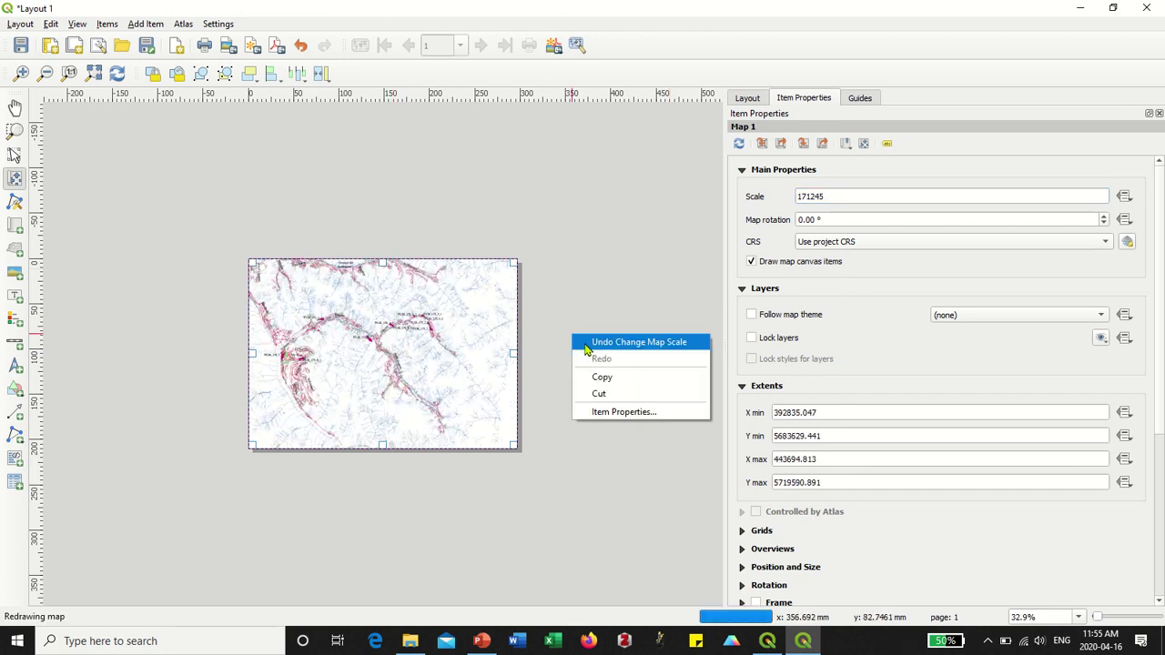
pyautogui.click(627, 410)
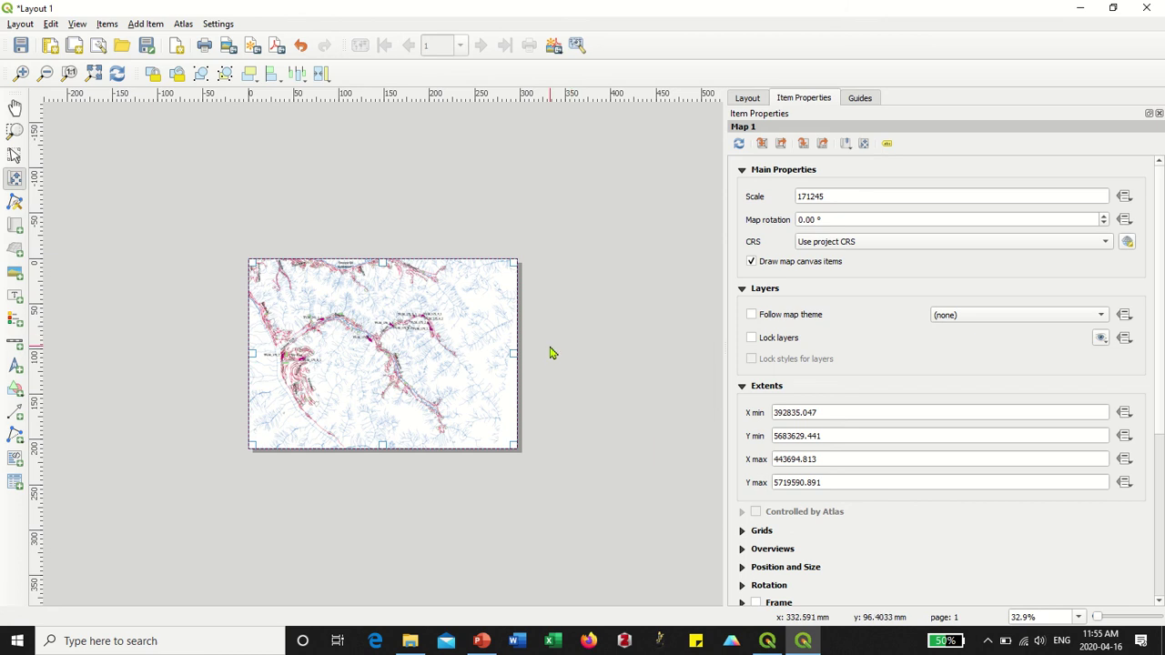
pyautogui.rightClick(168, 309)
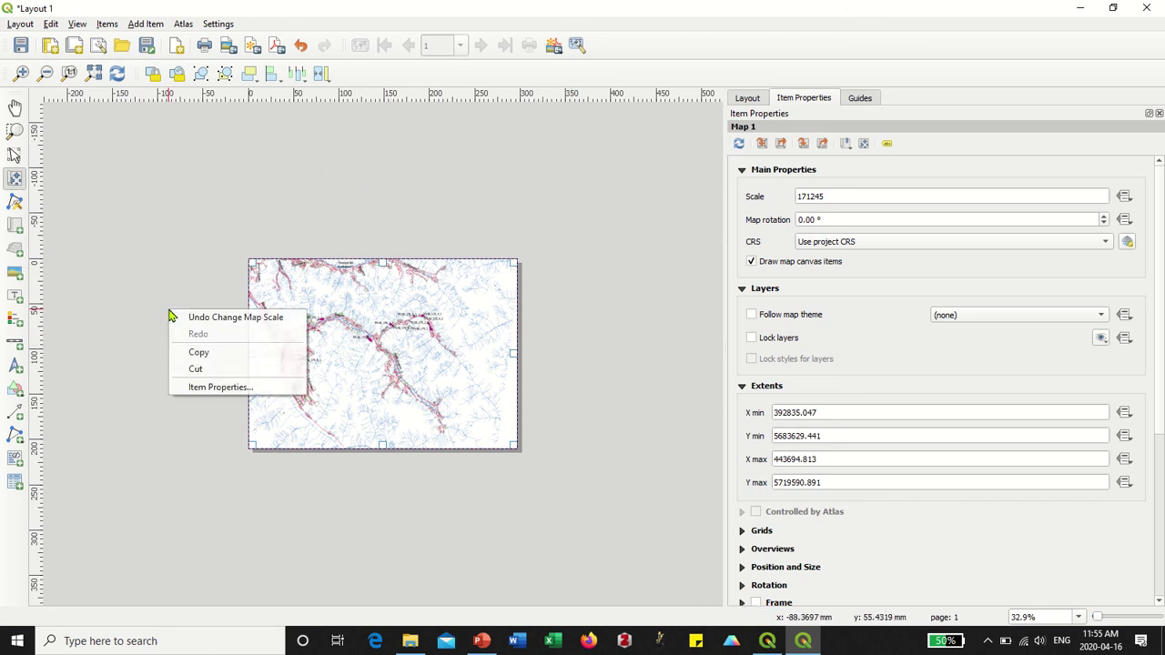
pyautogui.click(218, 388)
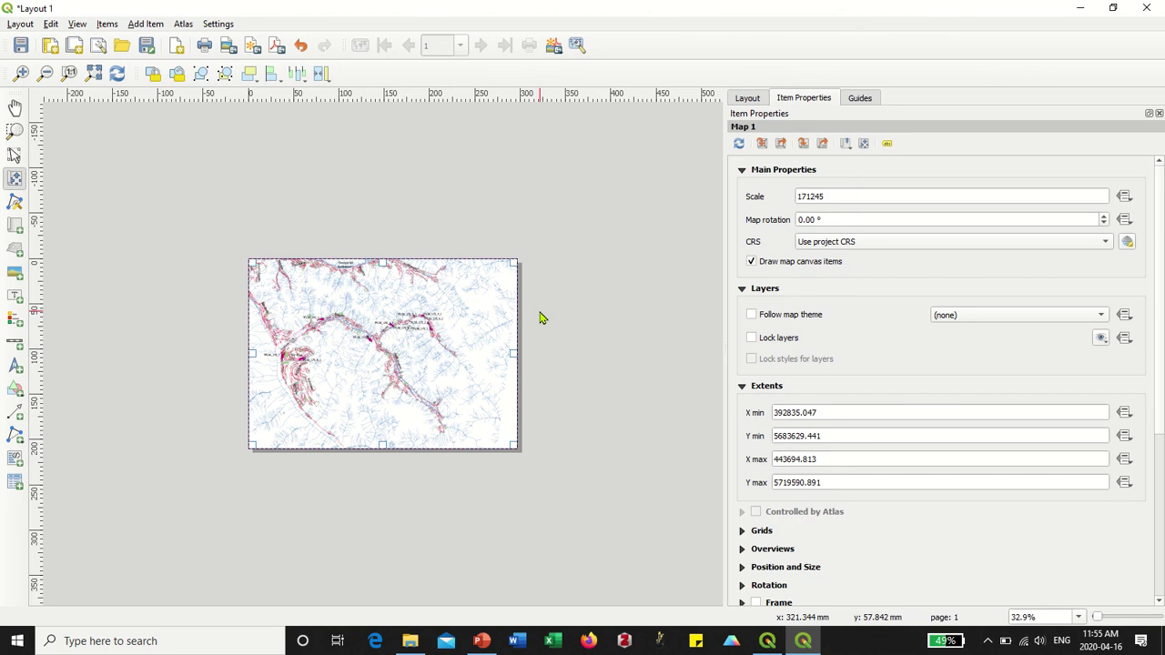
# - Open the properties of the layout page and set its size to Custom
pyautogui.rightClick(432, 302)
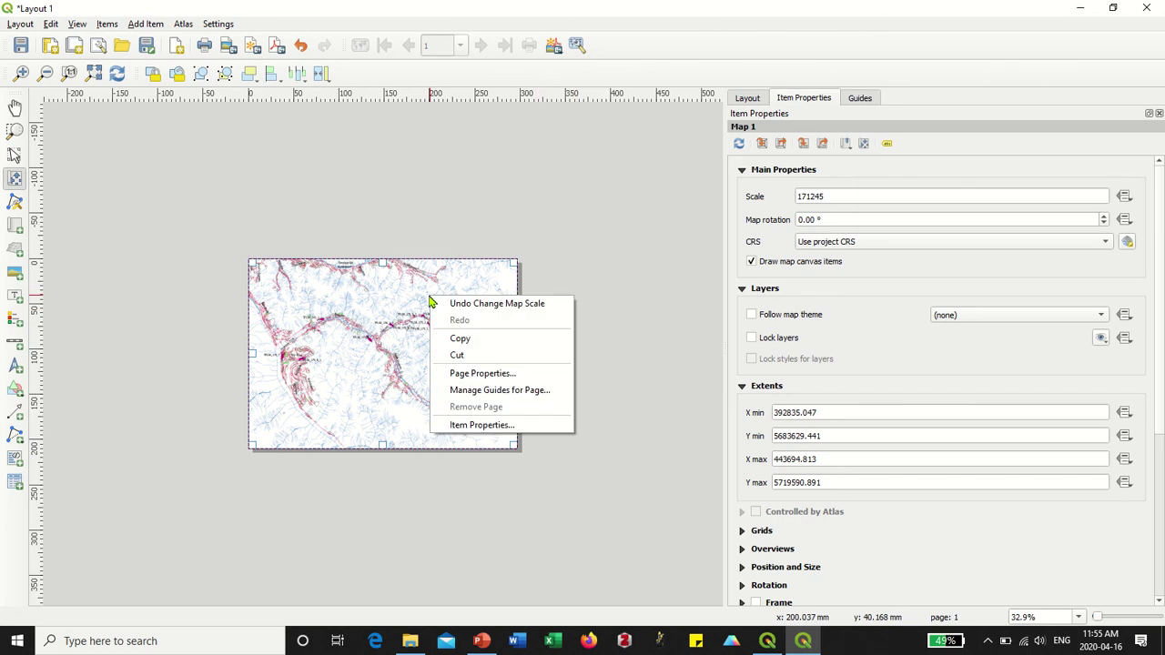
pyautogui.click(471, 375)
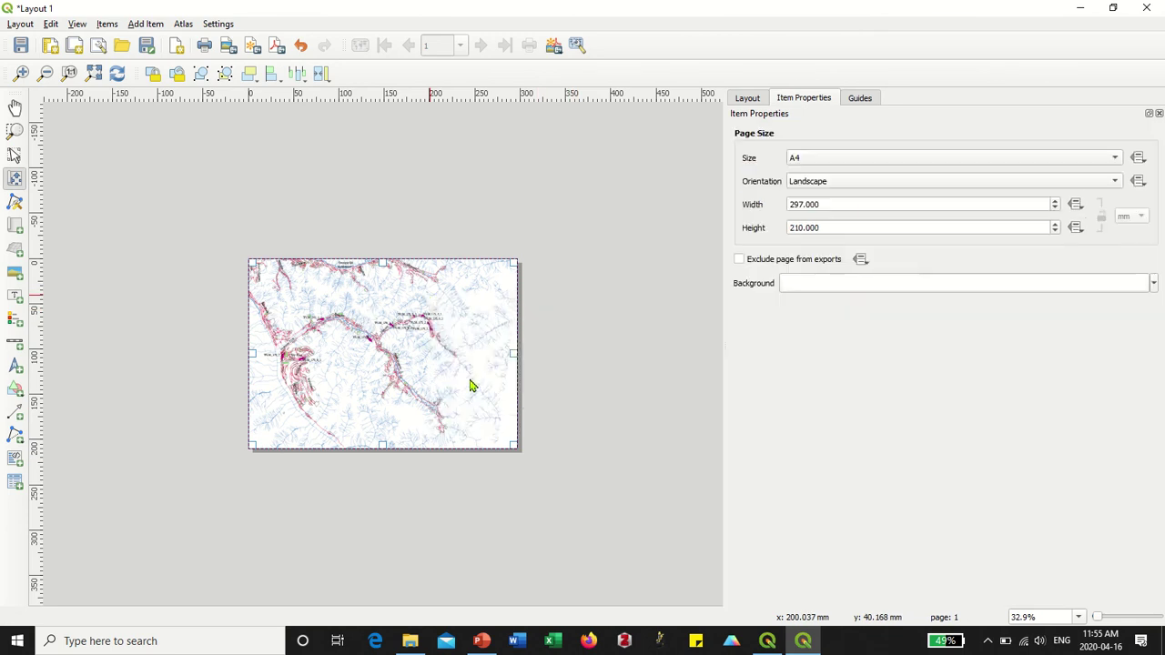
pyautogui.click(840, 159)
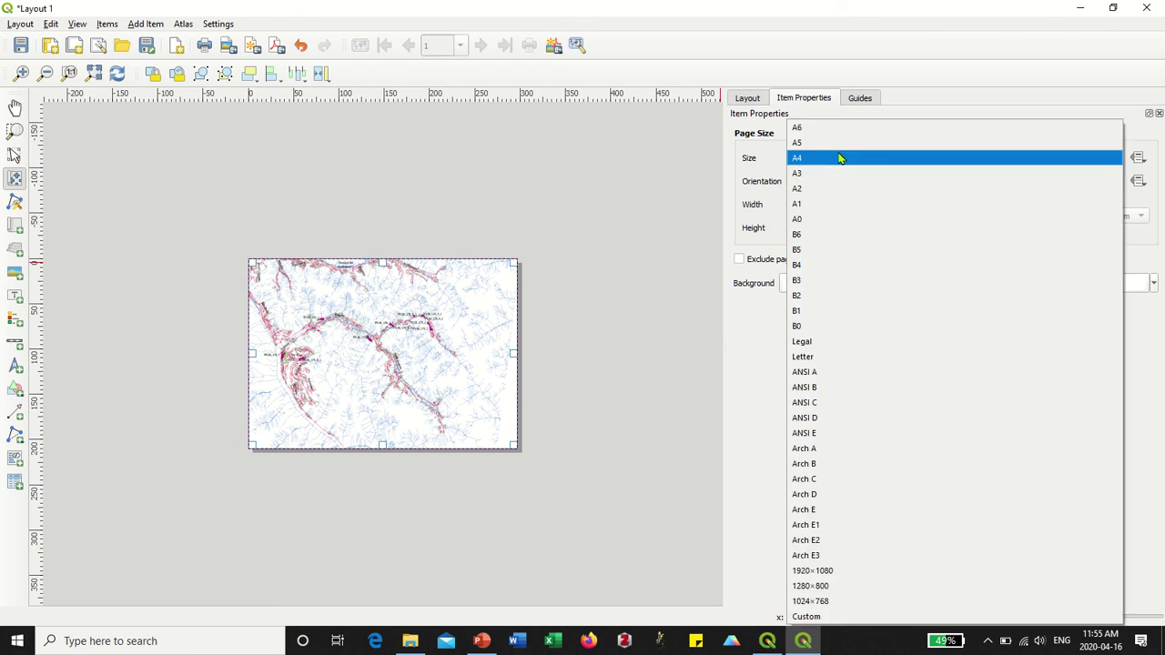
pyautogui.click(845, 617)
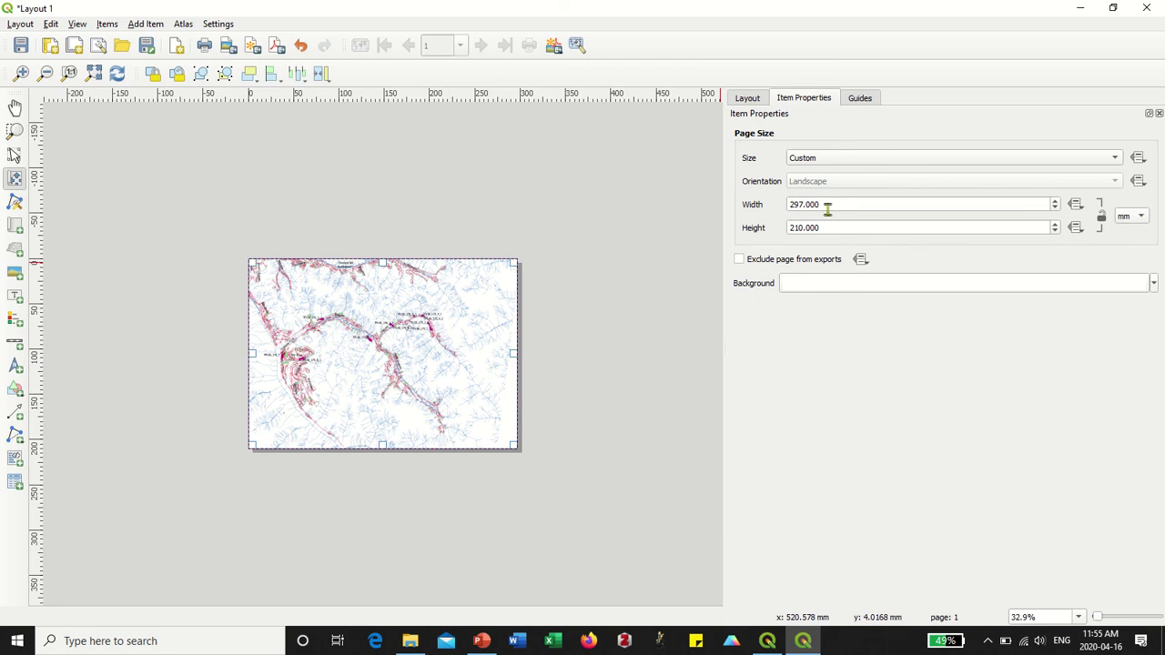
# - Switch the page size units to centimetres and set the page width to 100 cm
pyautogui.moveTo(840, 203); pyautogui.dragTo(732, 204)
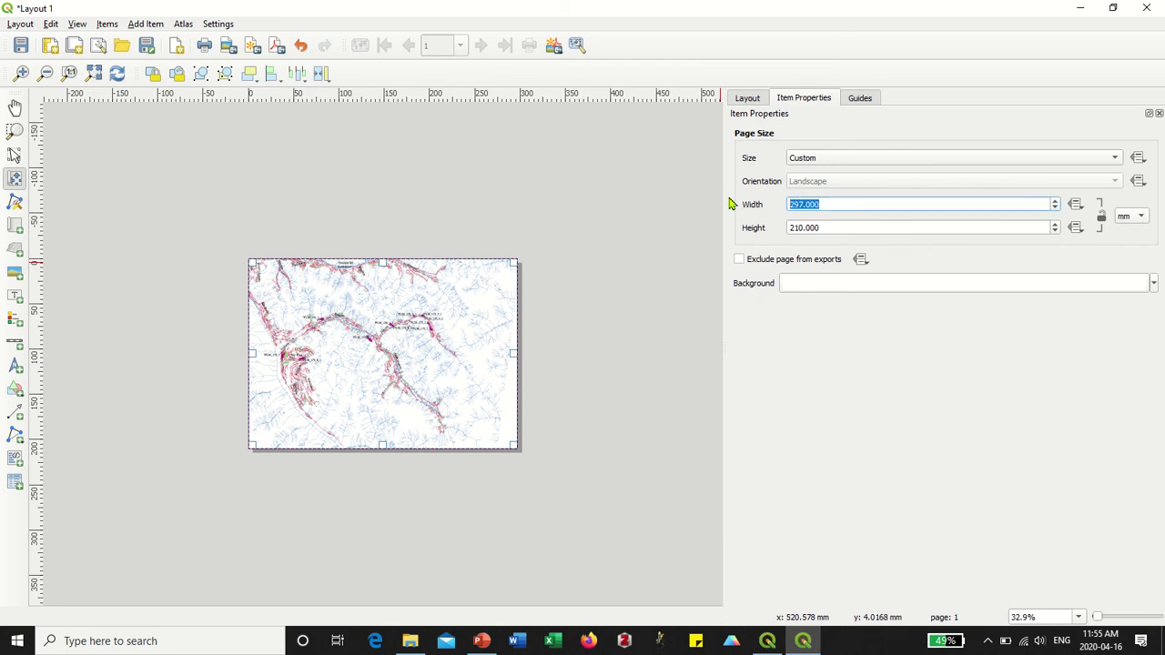
pyautogui.click(1139, 215)
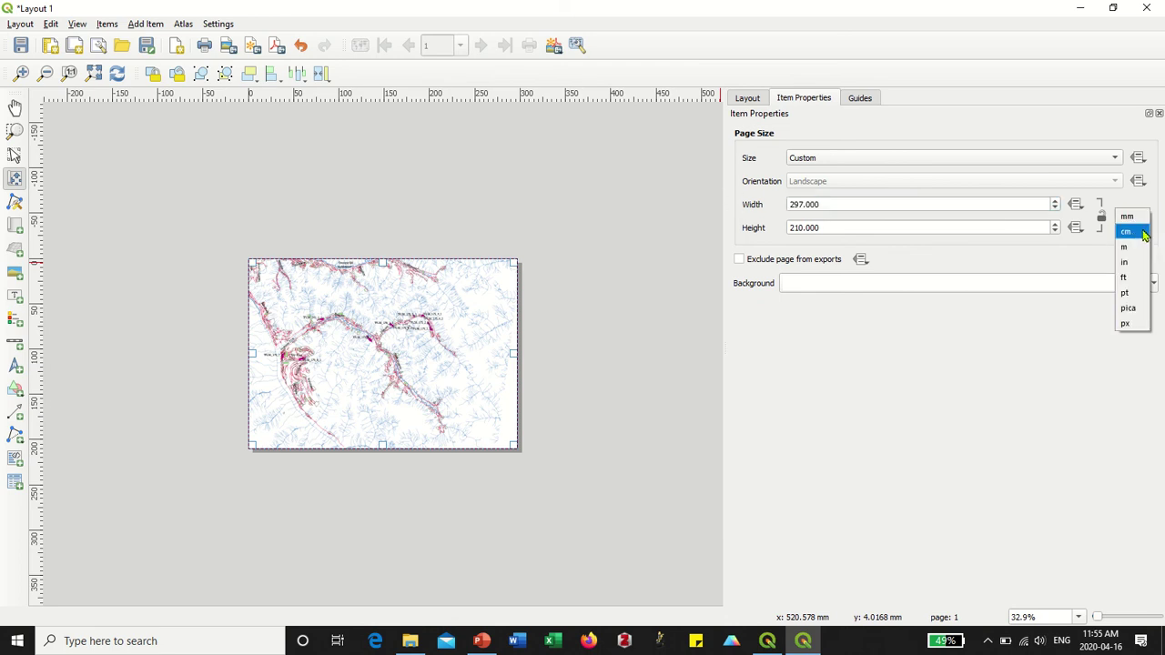
pyautogui.click(1136, 231)
pyautogui.moveTo(853, 203); pyautogui.dragTo(737, 210)
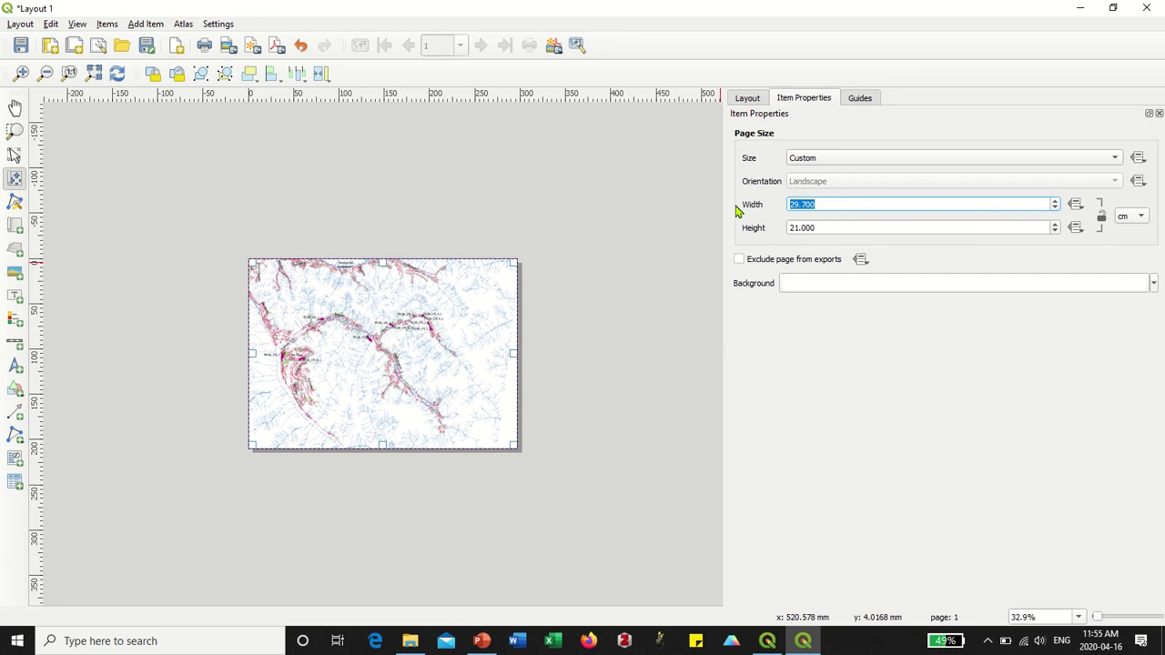
pyautogui.write('100')
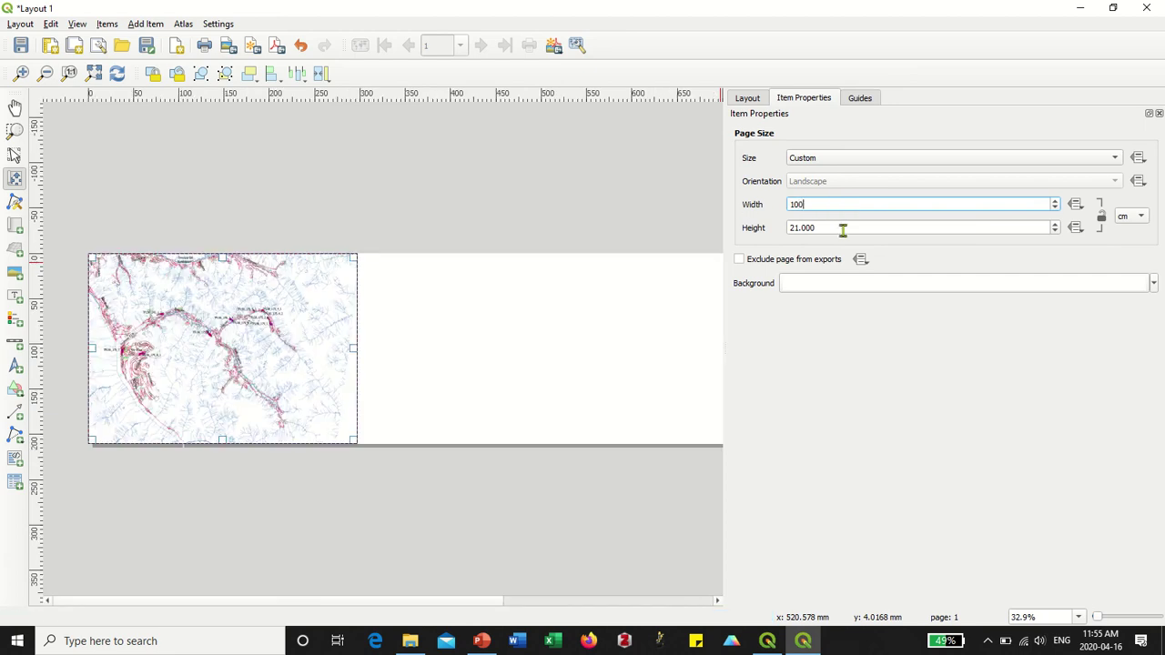
# - Set the layout page height to 100 cm
pyautogui.moveTo(843, 229); pyautogui.dragTo(762, 230)
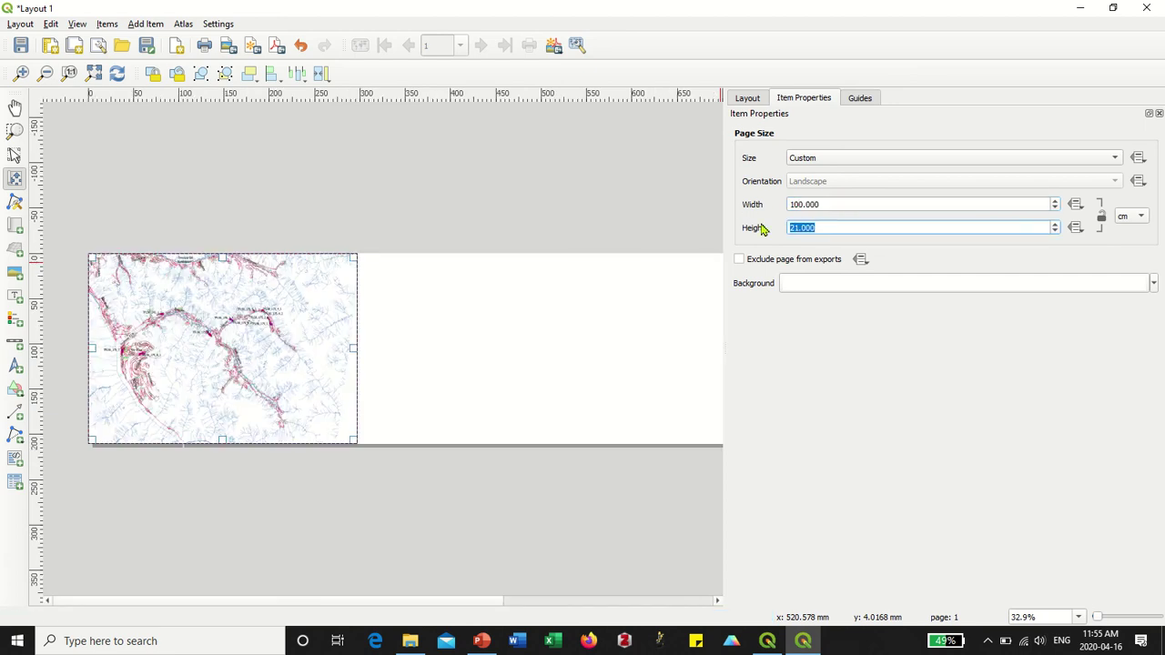
pyautogui.write('100')
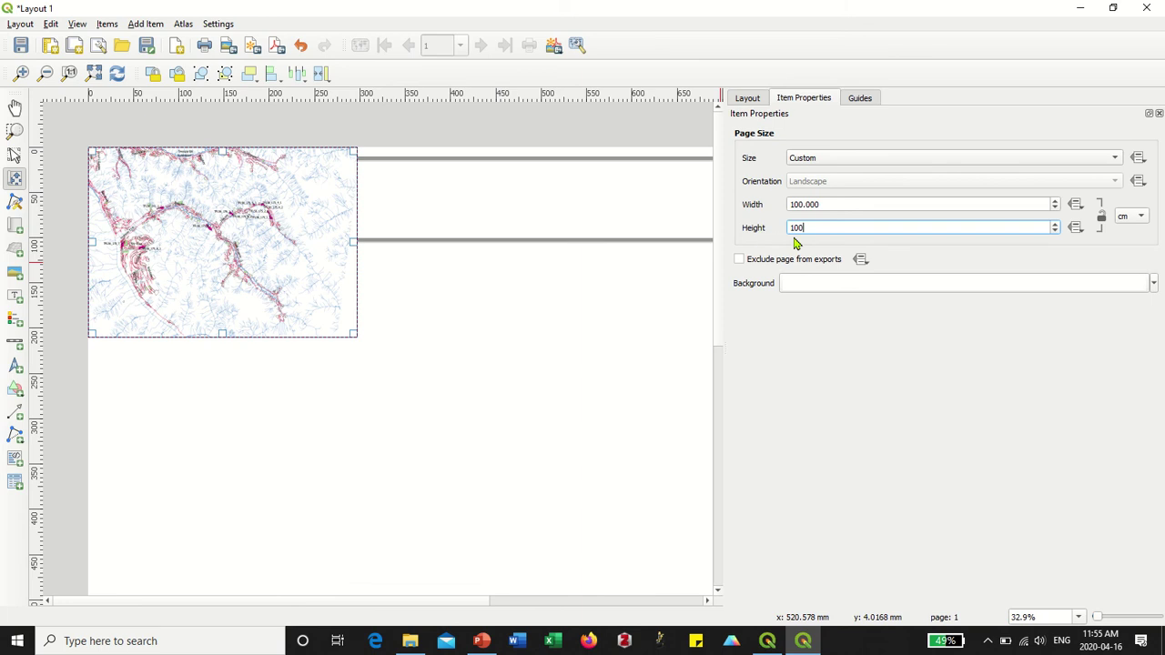
pyautogui.click(967, 381)
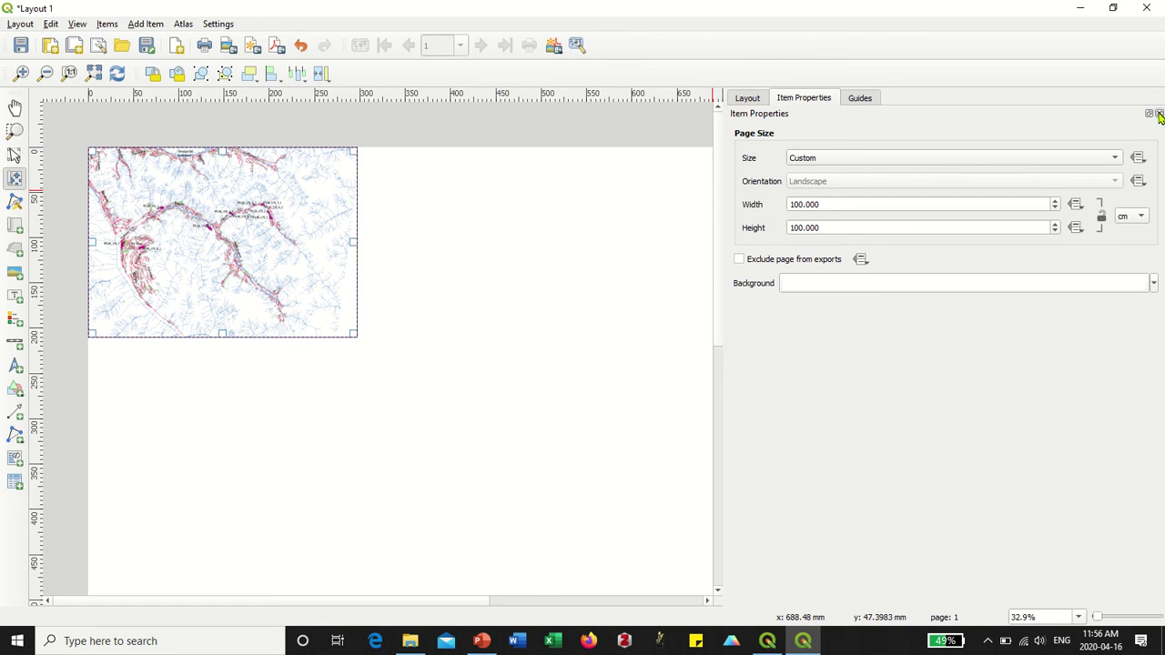
# - Close the item properties, guides and layout settings to free up space for the layout canvas
pyautogui.click(1158, 114)
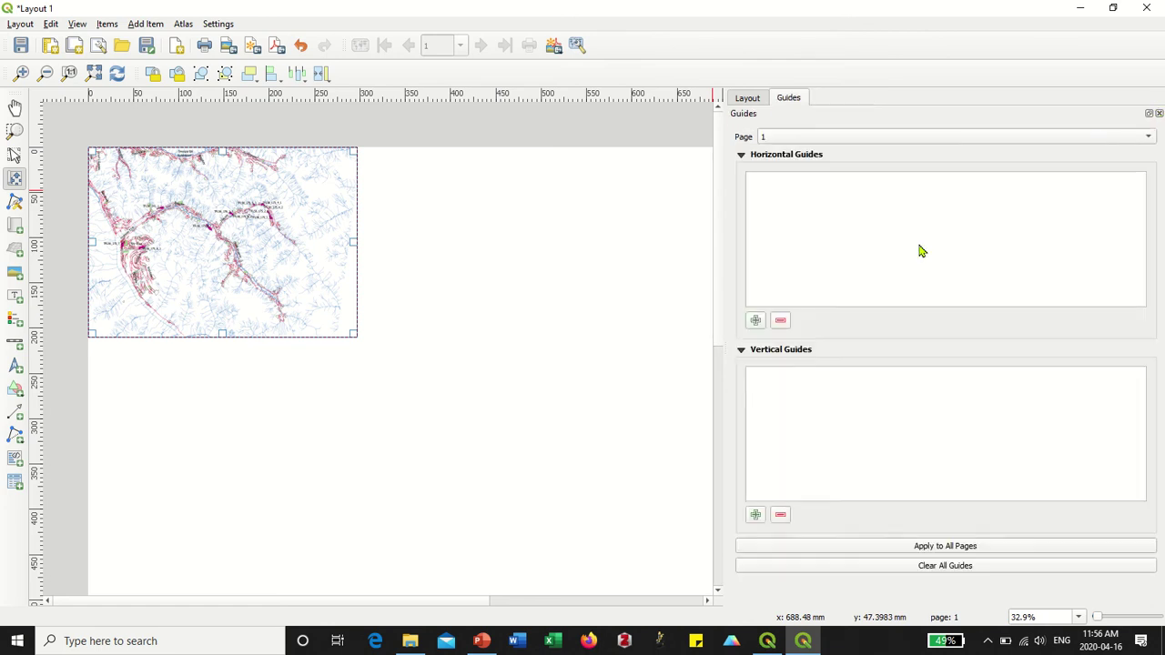
pyautogui.click(1159, 114)
pyautogui.click(1158, 96)
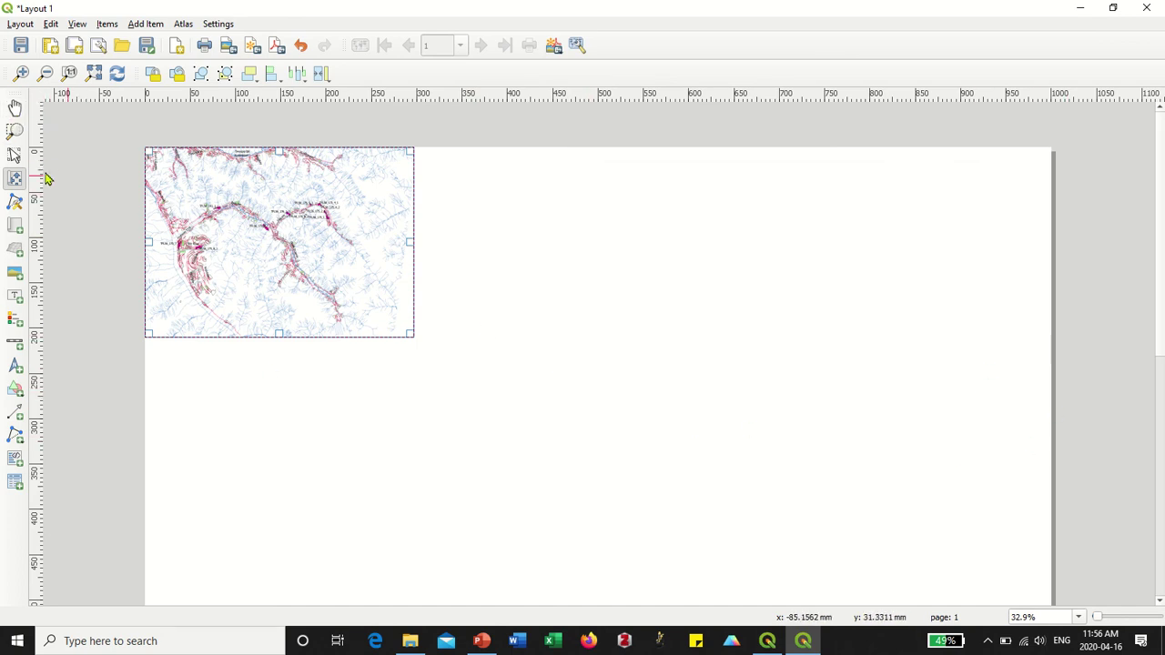
# - Enlarge the map item from its lower-right corner so that it fills the whole 100 by 100 cm page
pyautogui.click(16, 110)
pyautogui.scroll(-2, 357, 346)
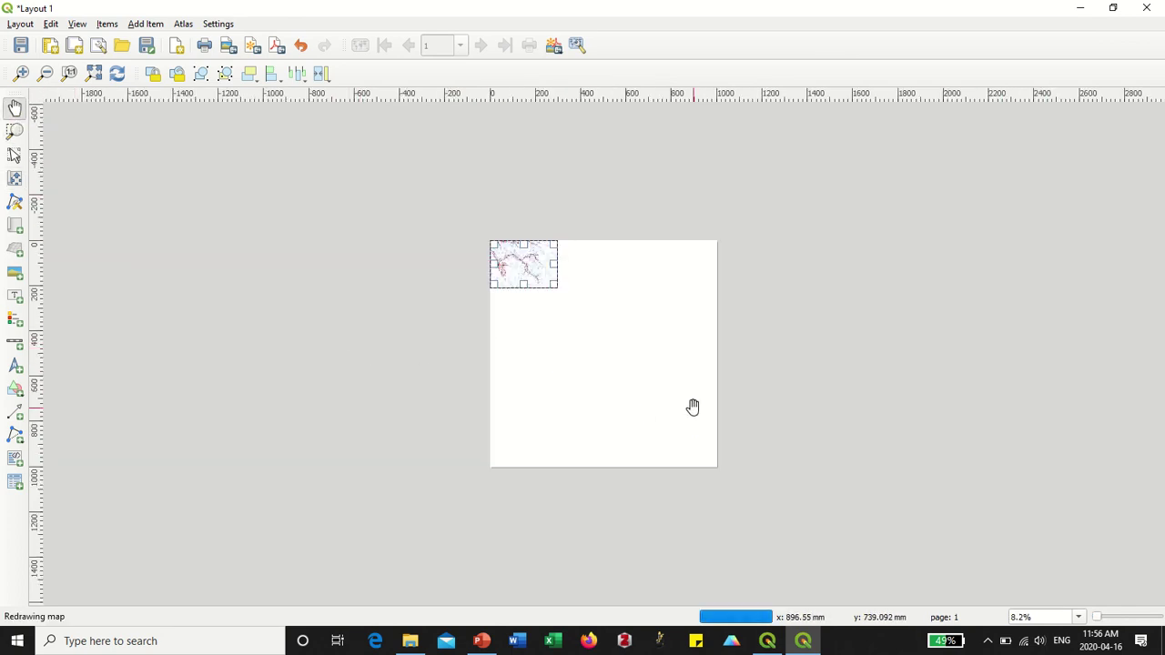
pyautogui.scroll(1, 687, 403)
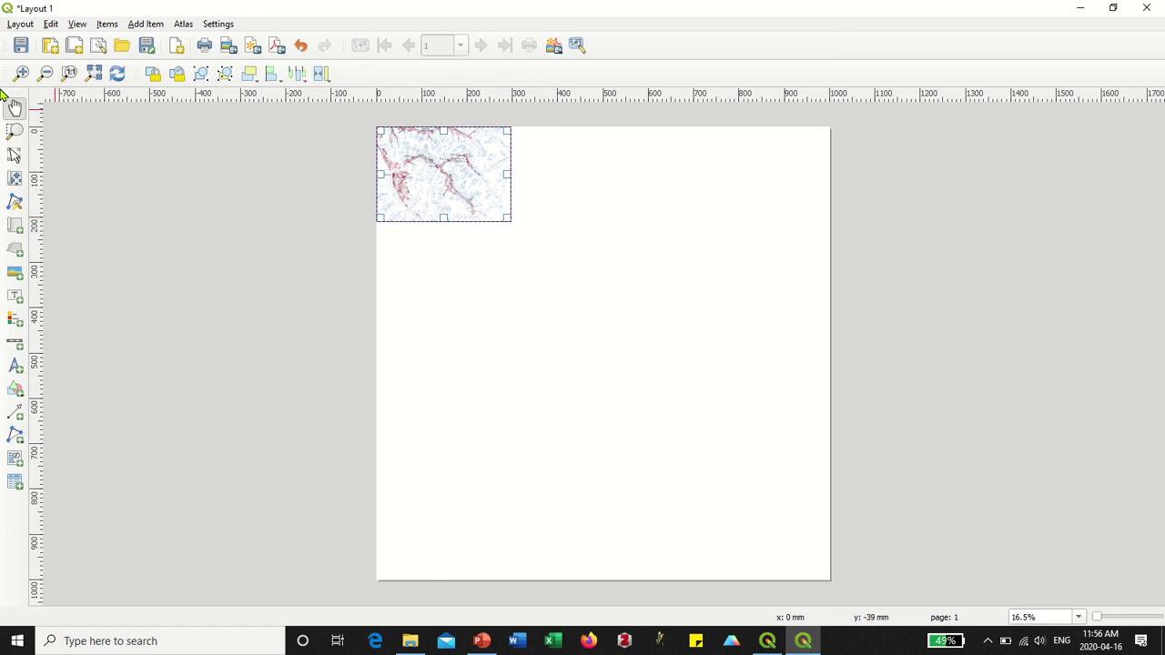
pyautogui.click(13, 157)
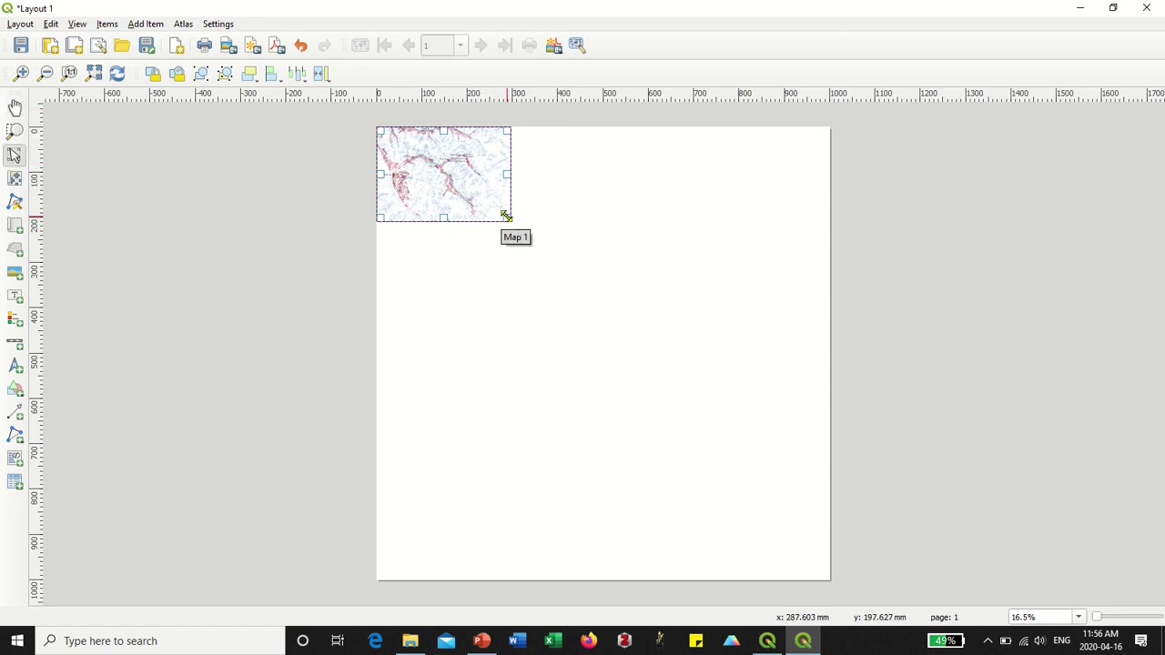
pyautogui.moveTo(506, 216); pyautogui.dragTo(831, 584)
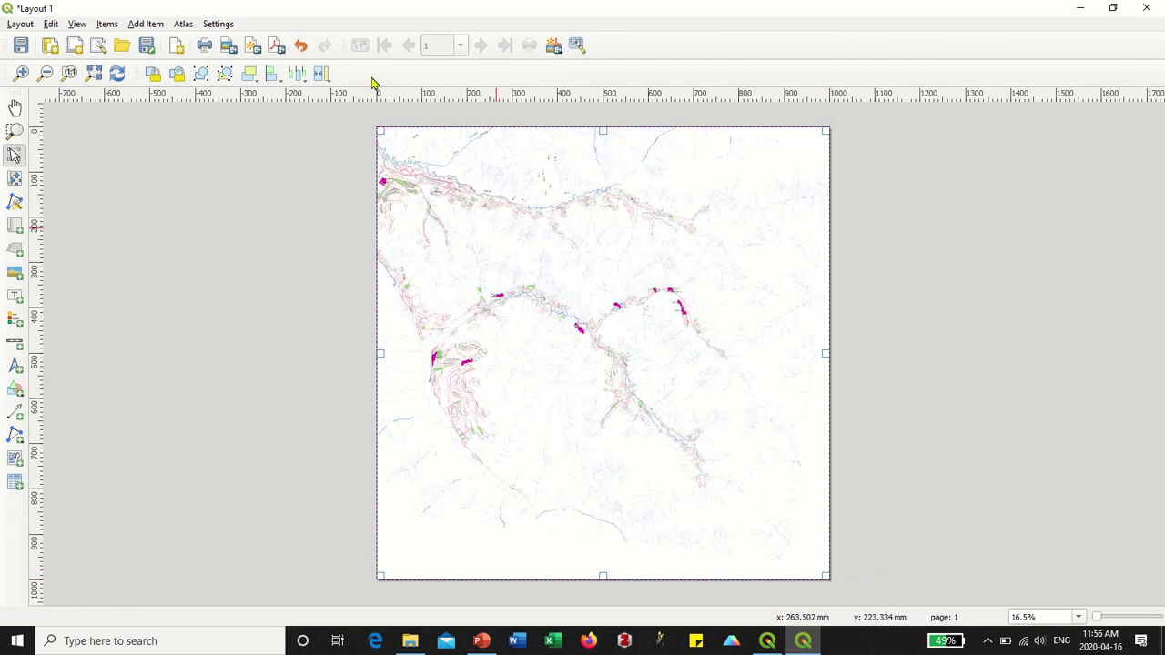
# - Shift the map content down and to the right within its frame to bring in the area beyond the northwest edge
pyautogui.moveTo(489, 252); pyautogui.dragTo(459, 235)
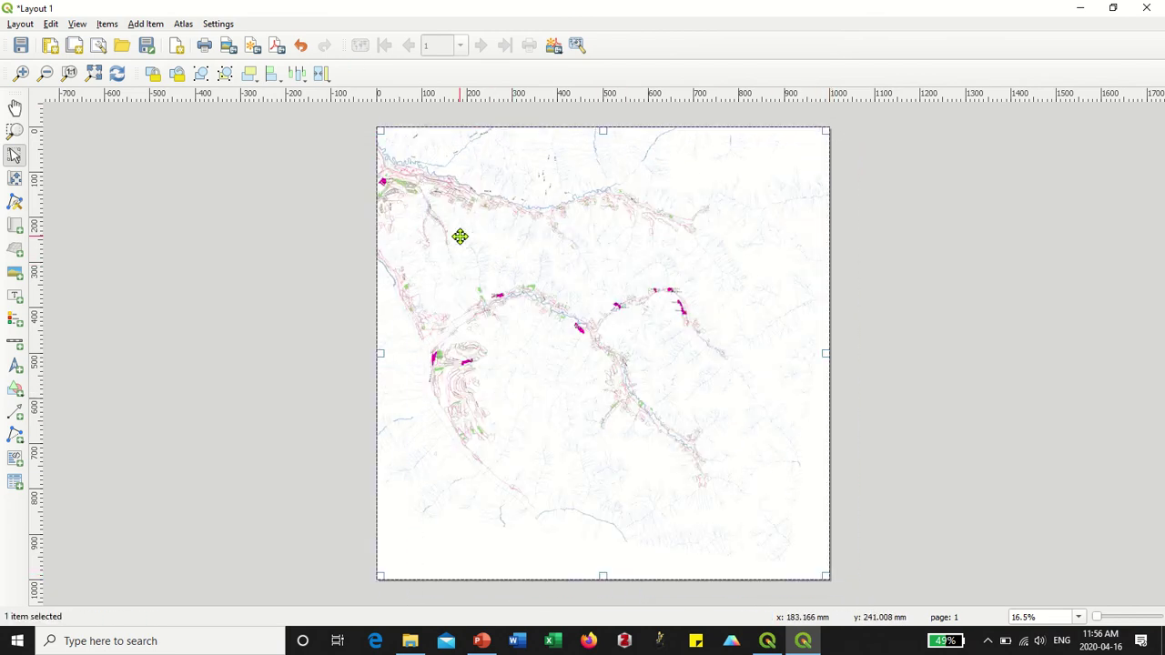
pyautogui.click(13, 179)
pyautogui.moveTo(492, 293); pyautogui.dragTo(549, 317)
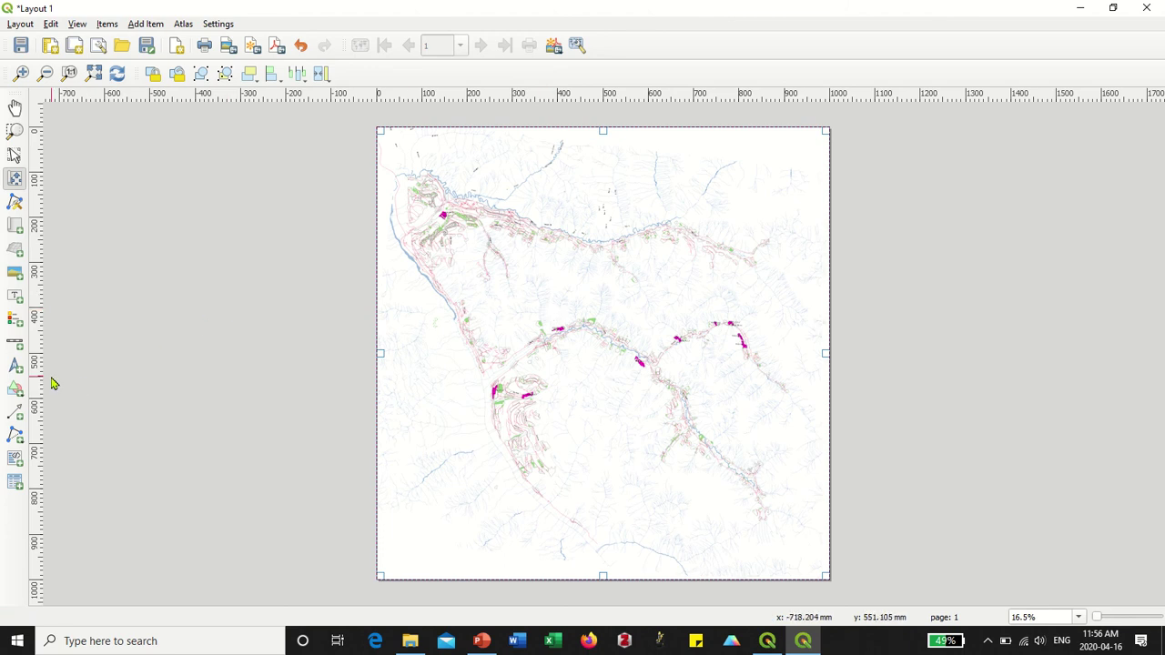
# - Try out a north arrow in the map's upper-right corner and delete it
pyautogui.click(16, 366)
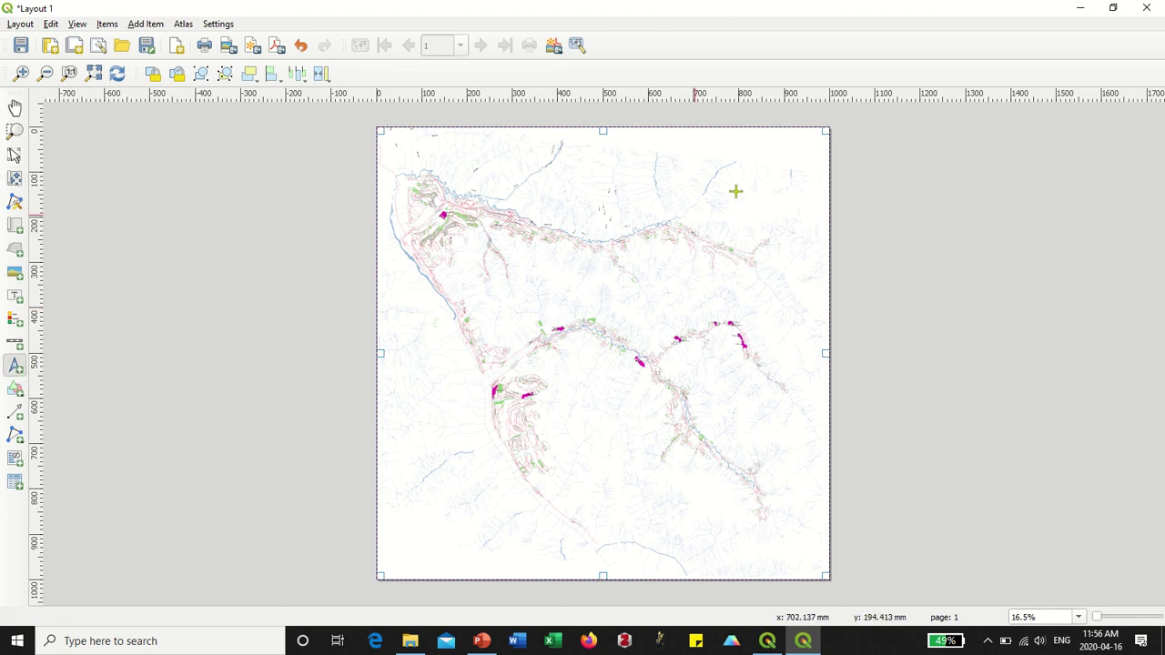
pyautogui.moveTo(769, 145); pyautogui.dragTo(805, 198)
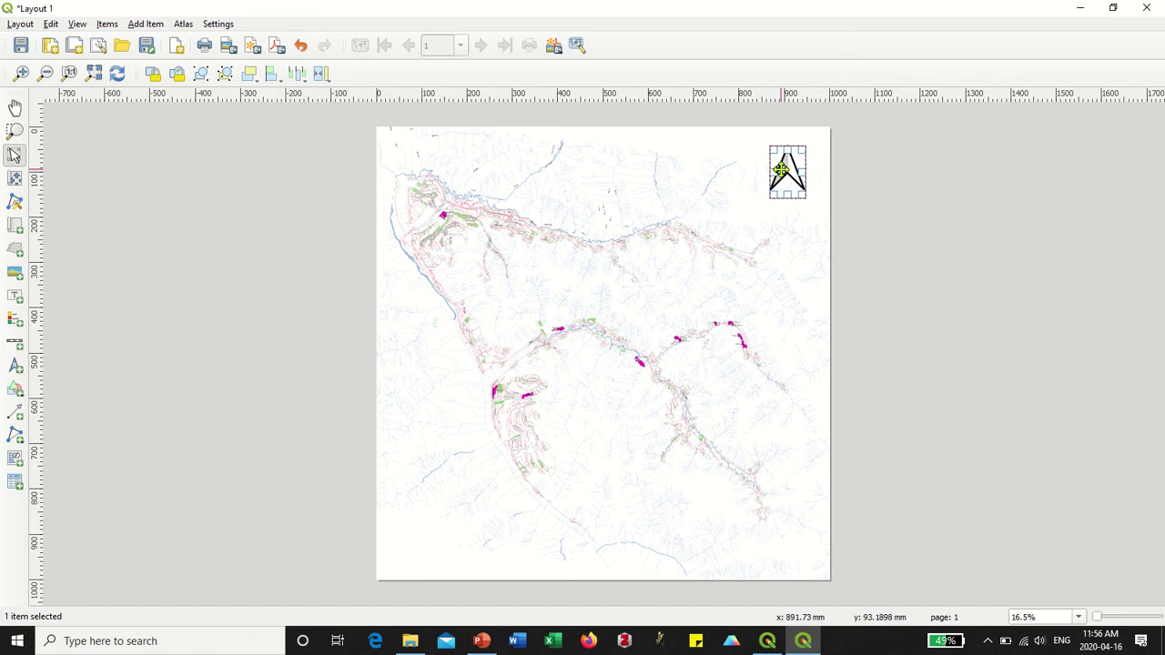
pyautogui.press('Delete')
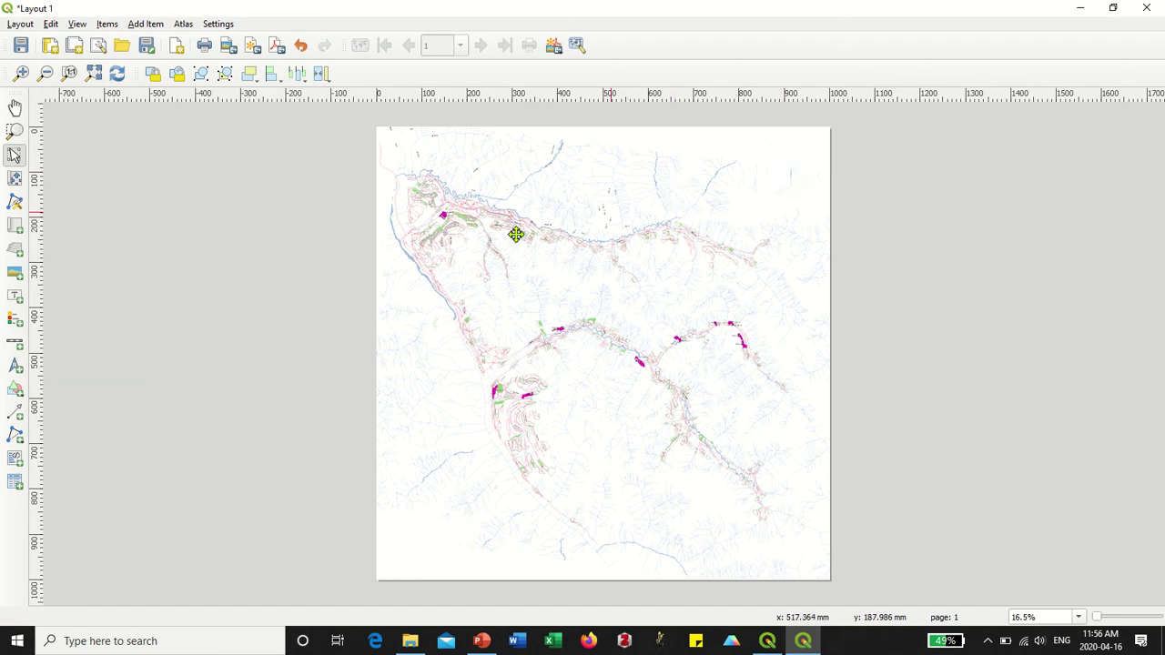
# - Examine the planting block and road name labels up close around Key Road and block TFL56_175_8_1
pyautogui.scroll(5, 546, 398)
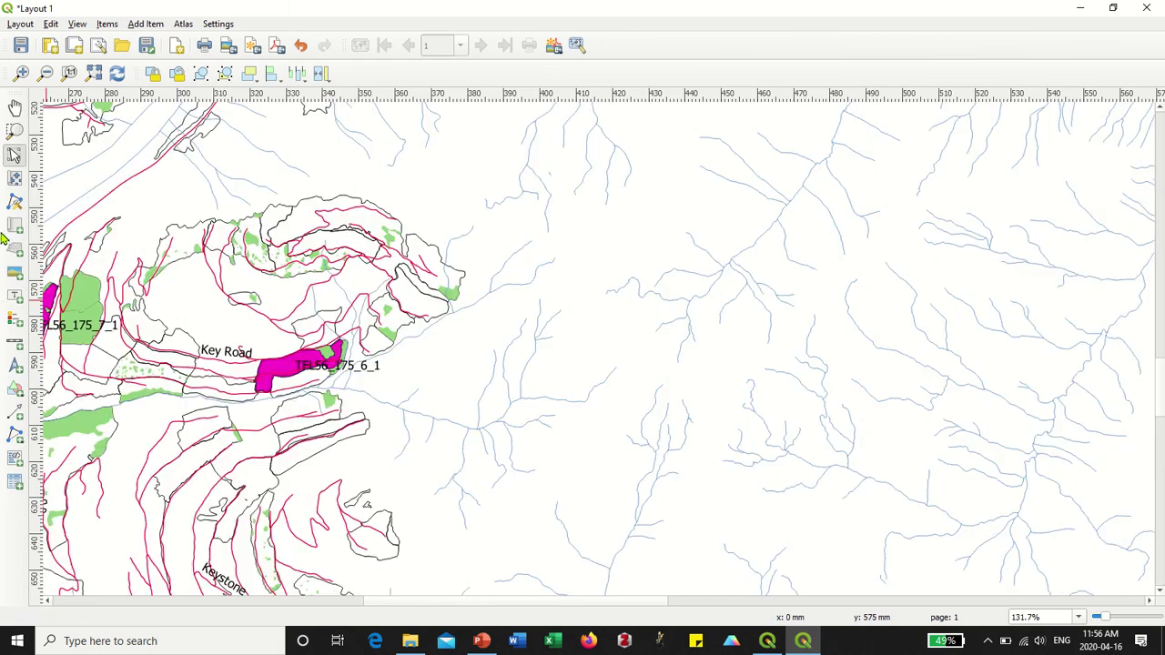
pyautogui.click(15, 110)
pyautogui.moveTo(371, 377); pyautogui.dragTo(630, 340)
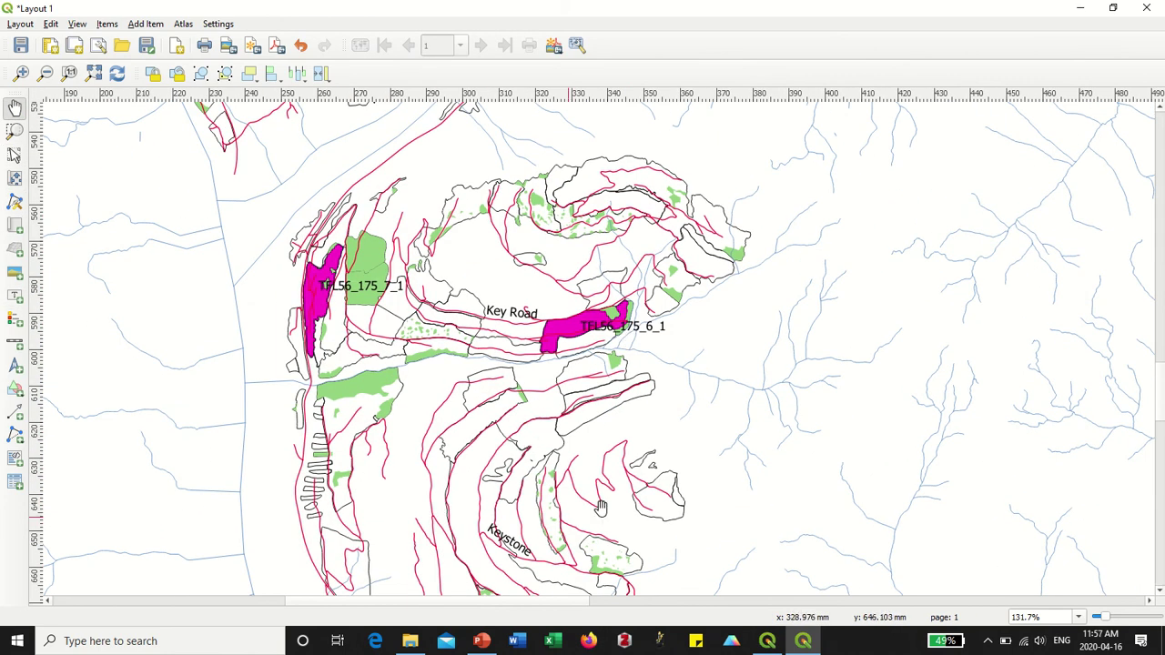
pyautogui.scroll(-3, 678, 472)
pyautogui.scroll(5, 647, 361)
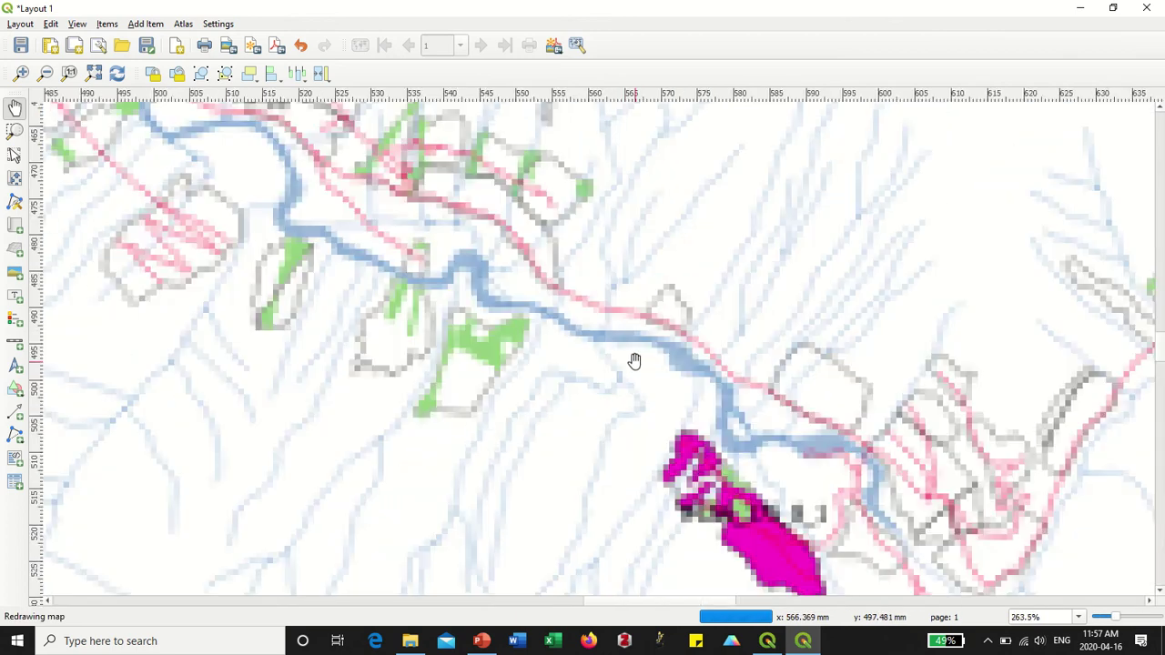
pyautogui.moveTo(662, 409); pyautogui.dragTo(501, 348)
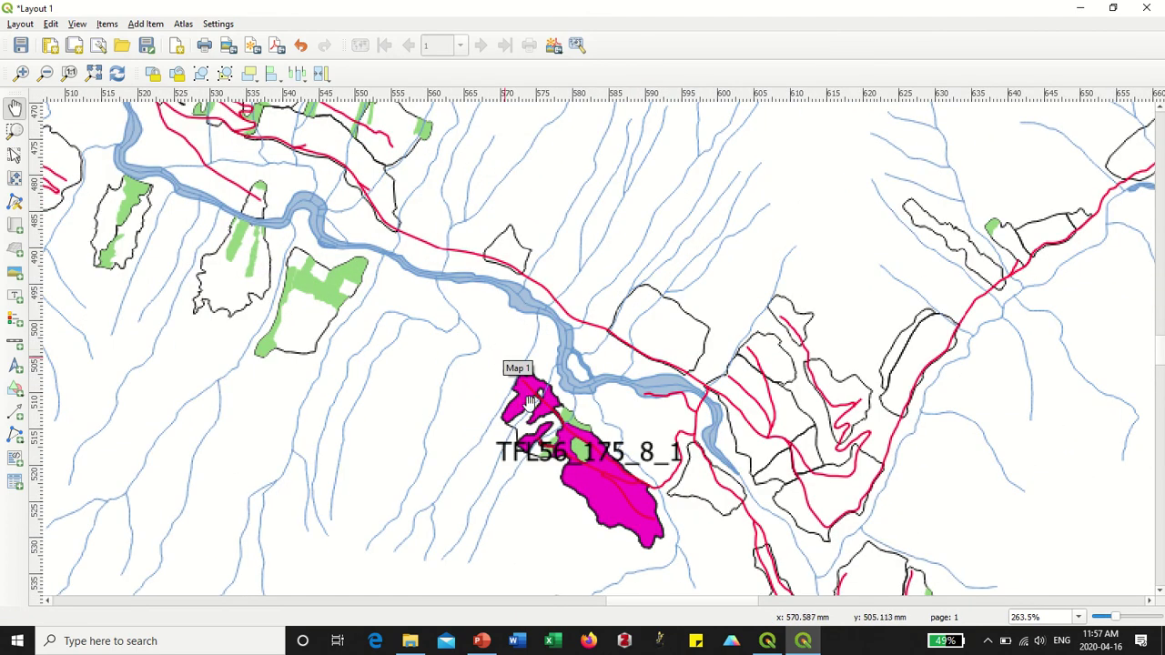
pyautogui.scroll(-6, 570, 434)
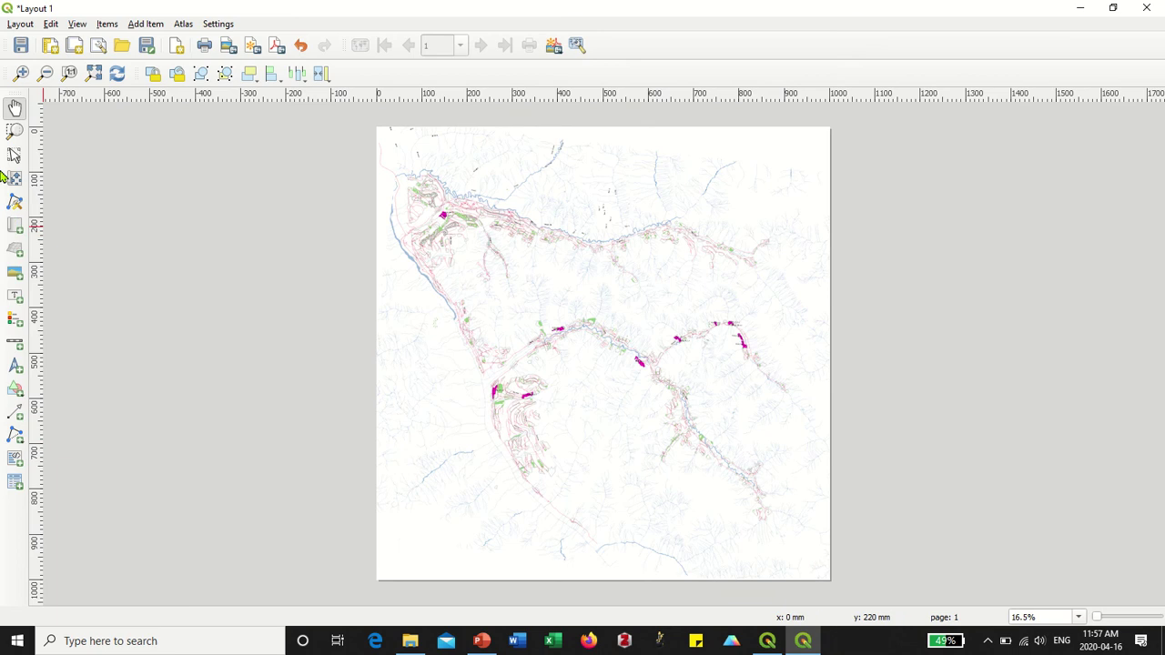
pyautogui.click(20, 25)
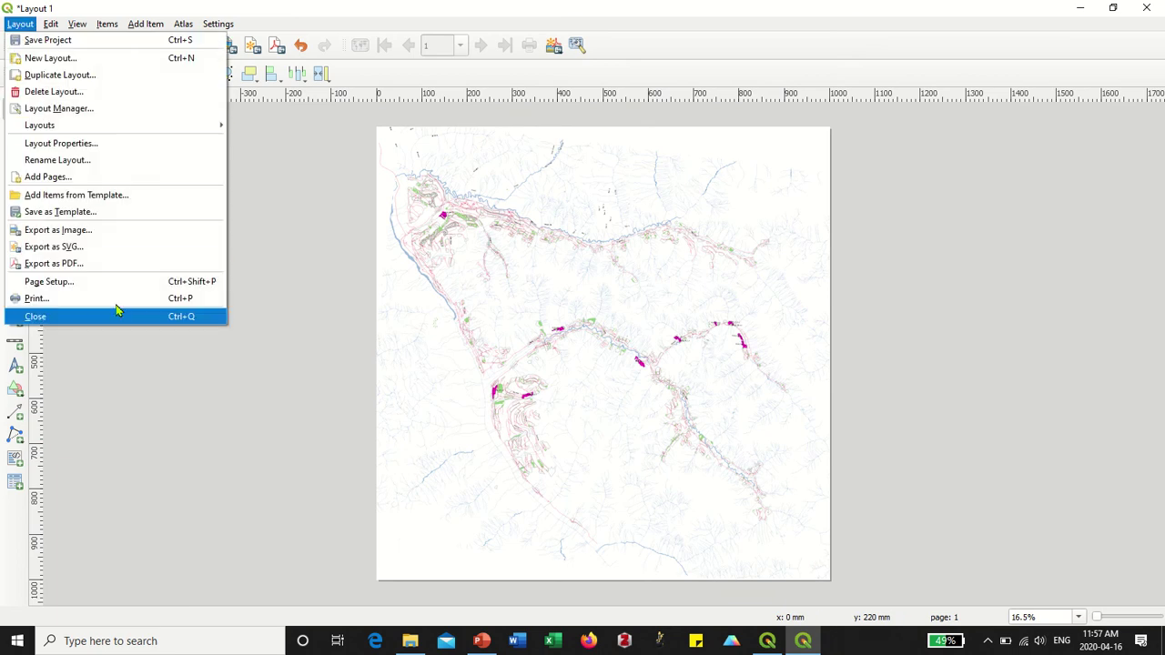
pyautogui.click(95, 265)
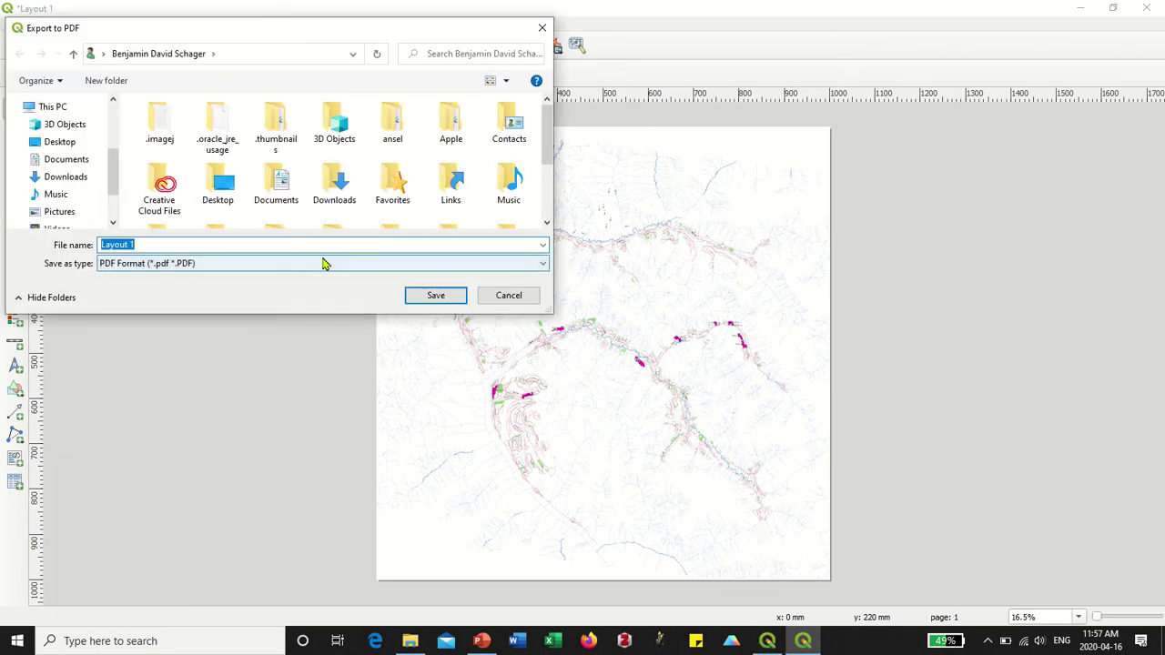
pyautogui.click(502, 299)
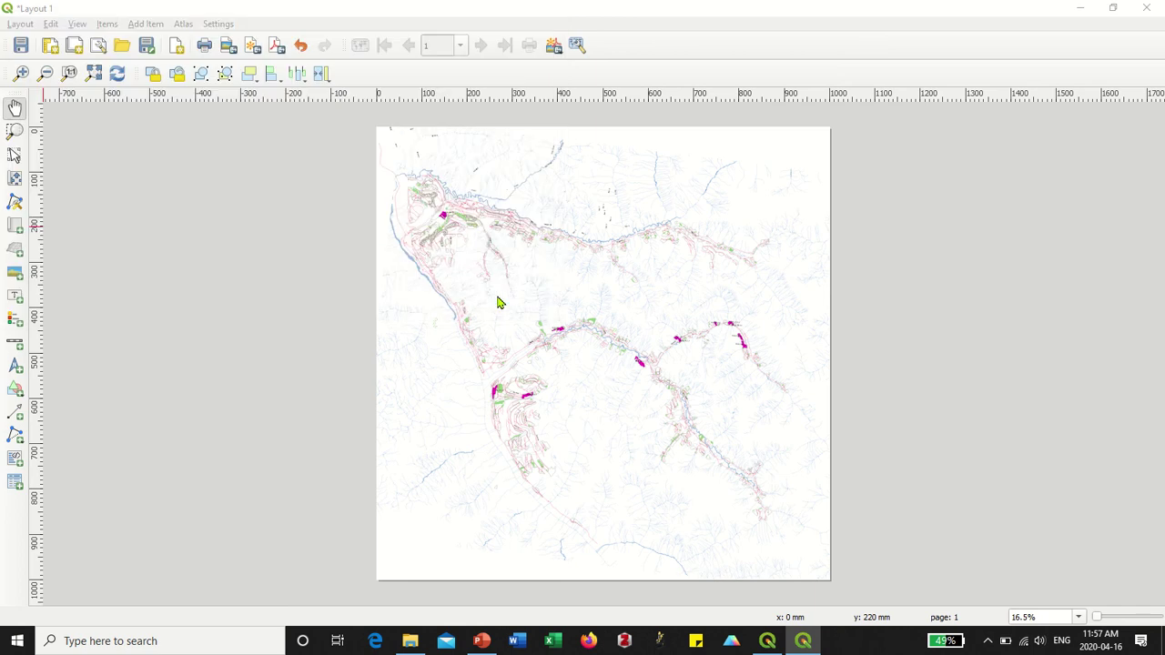
# - Start a PDF export of the layout, saving it as Layout 1 in the qGIS folder under Documents
pyautogui.click(21, 25)
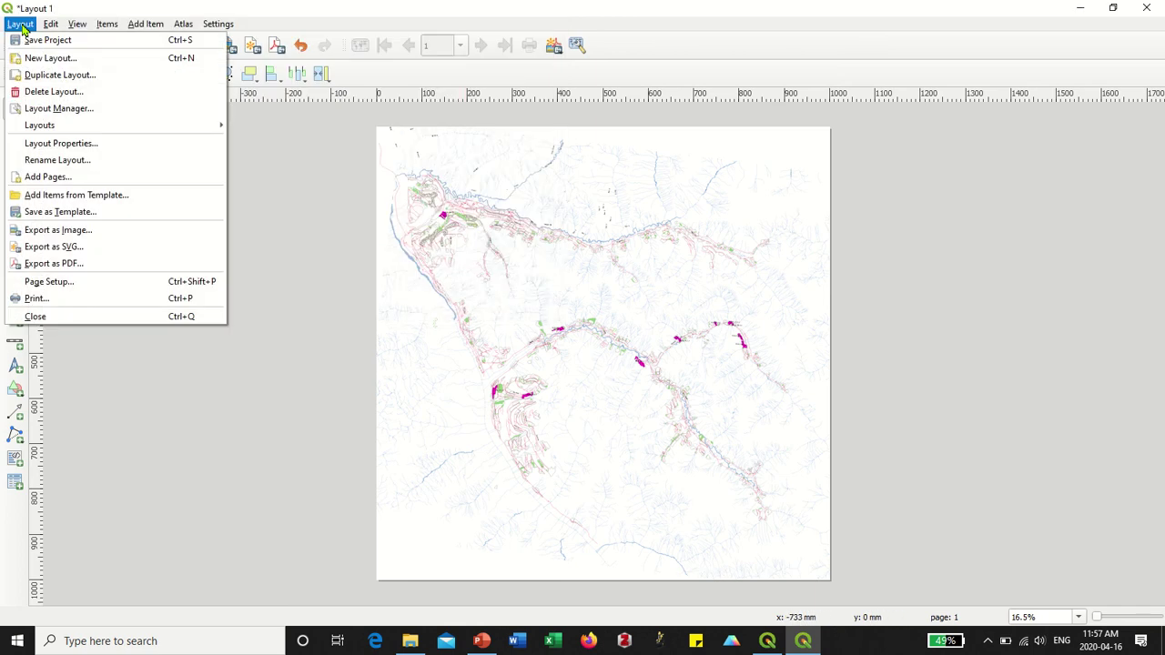
pyautogui.click(107, 263)
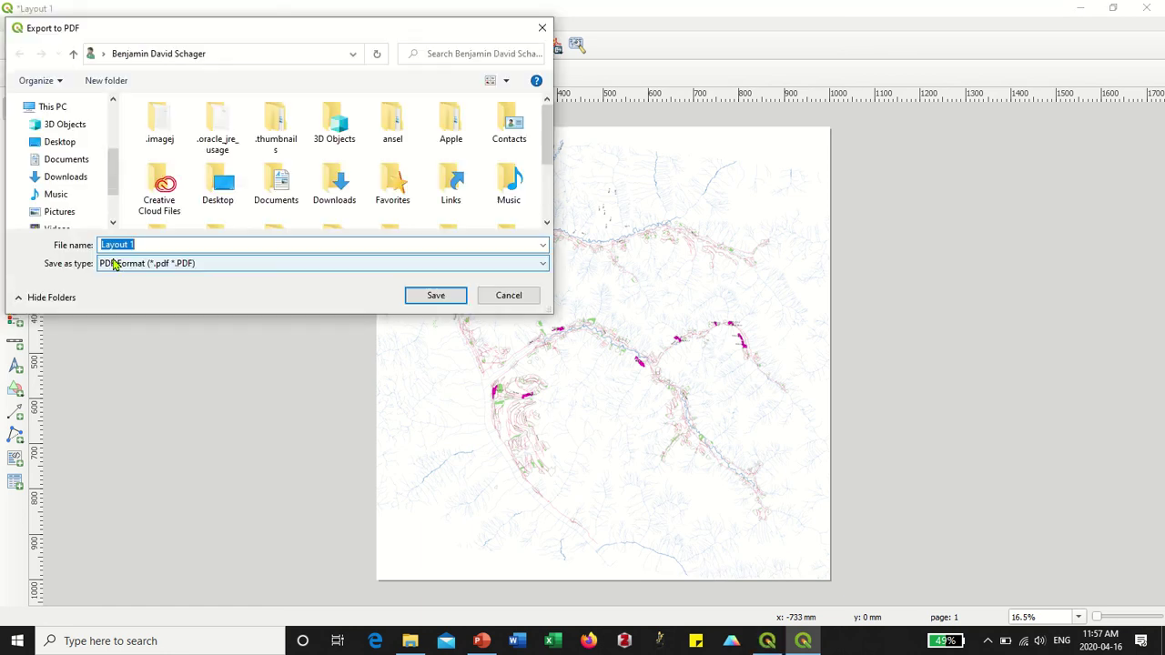
pyautogui.scroll(-1, 277, 207)
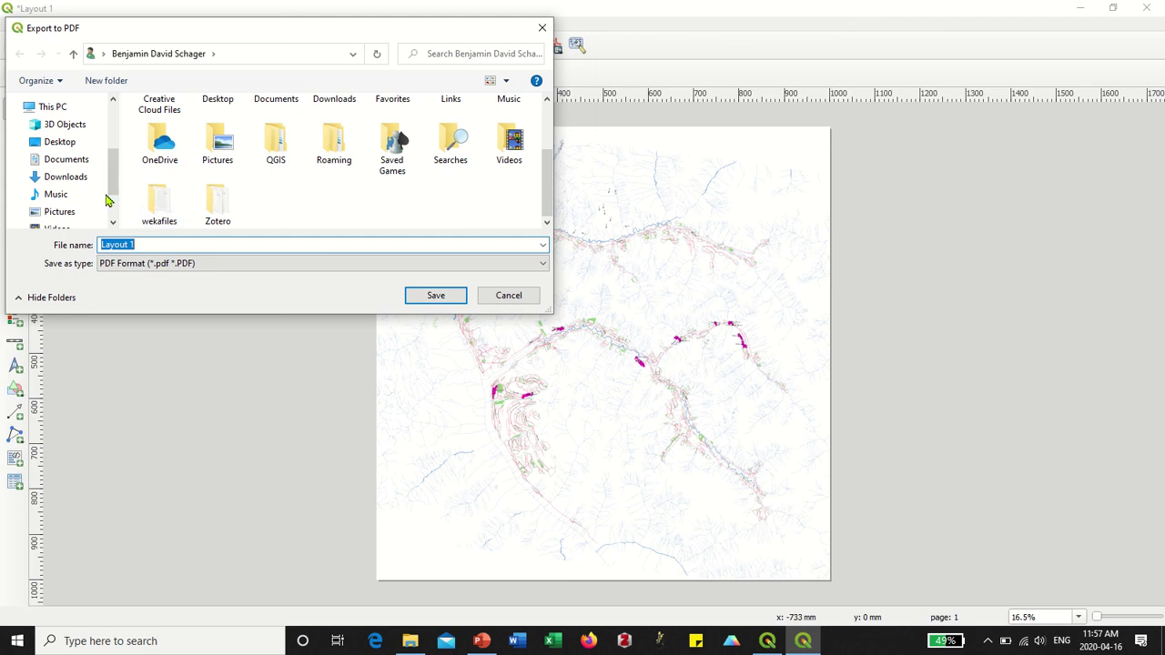
pyautogui.click(66, 159)
pyautogui.scroll(-6, 200, 191)
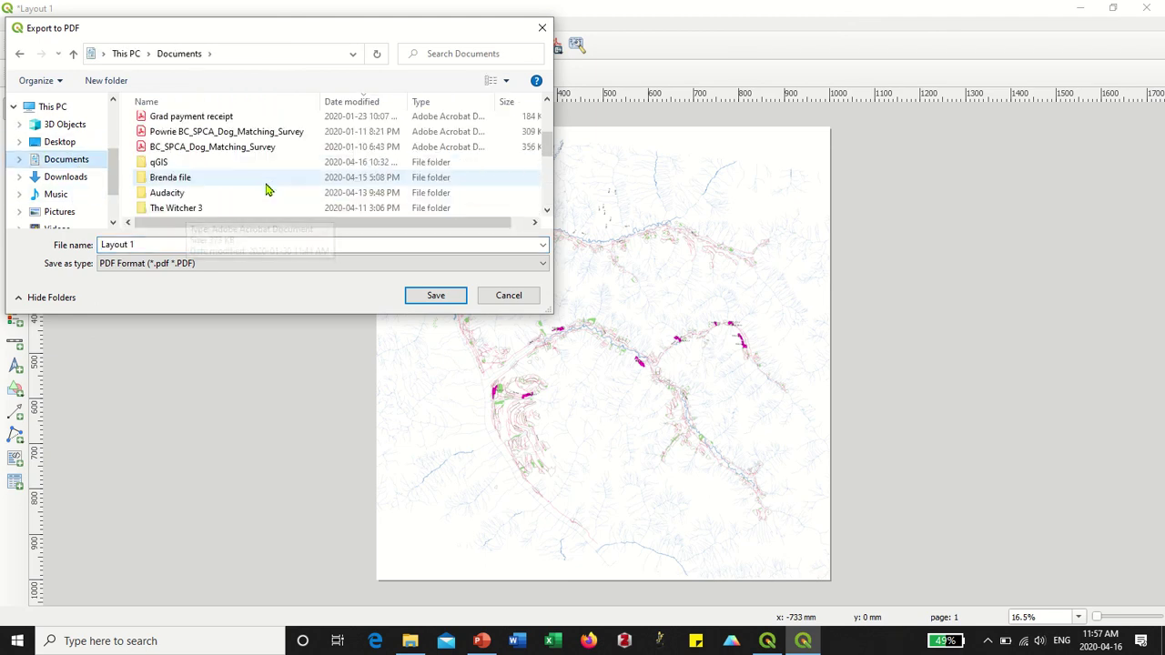
pyautogui.scroll(3, 201, 179)
pyautogui.scroll(2, 200, 179)
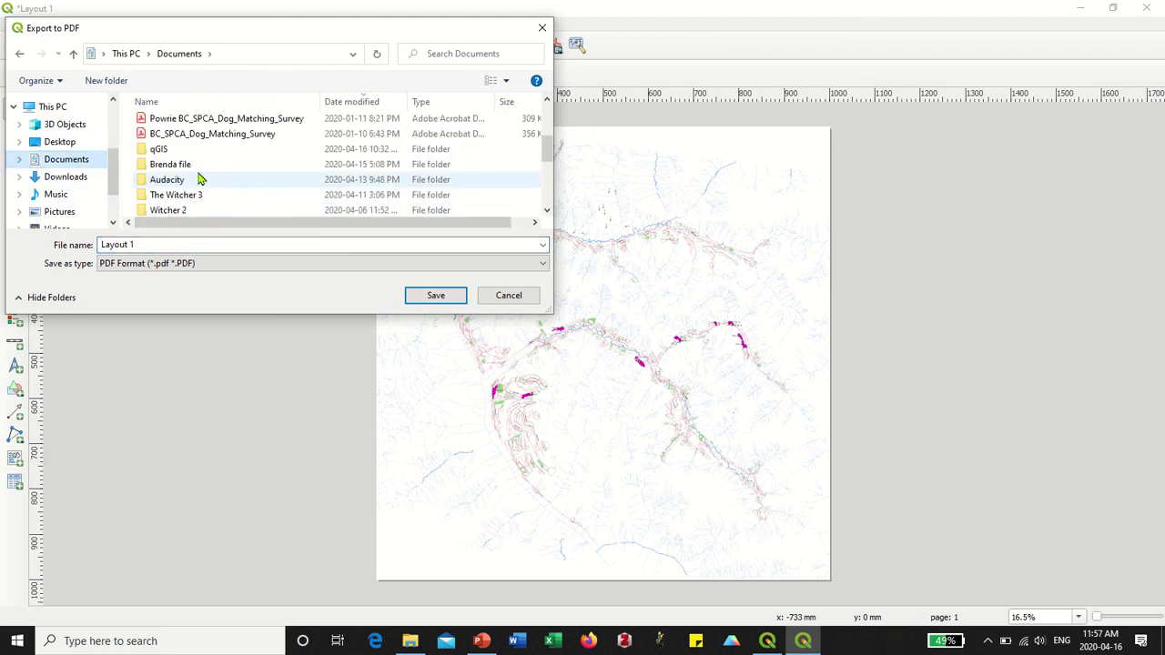
pyautogui.click(178, 197)
pyautogui.doubleClick(178, 197)
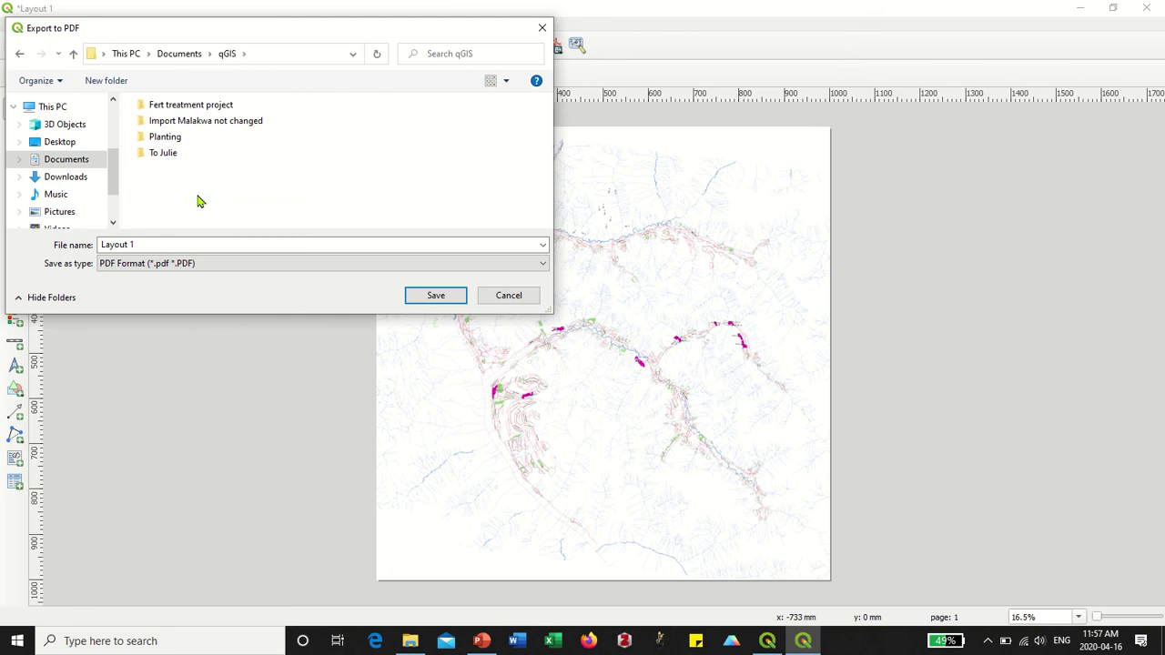
pyautogui.click(435, 297)
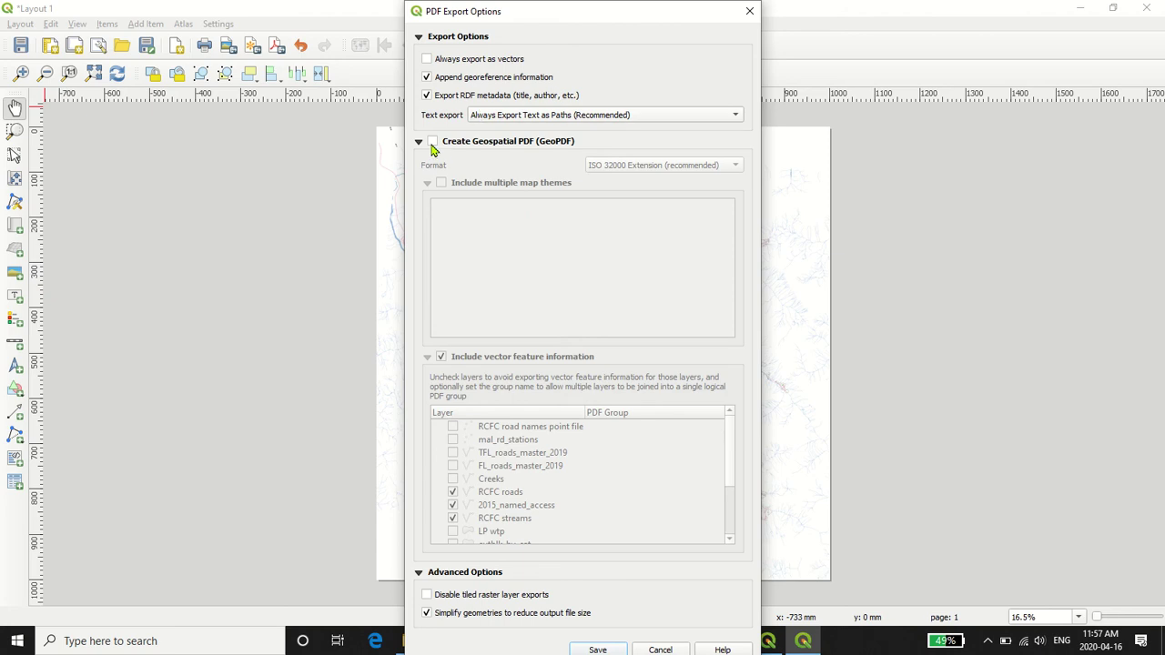
# - Enable Create Geospatial PDF (GeoPDF) without multiple map themes, and review the layers selected for vector feature information
pyautogui.click(432, 142)
pyautogui.click(432, 141)
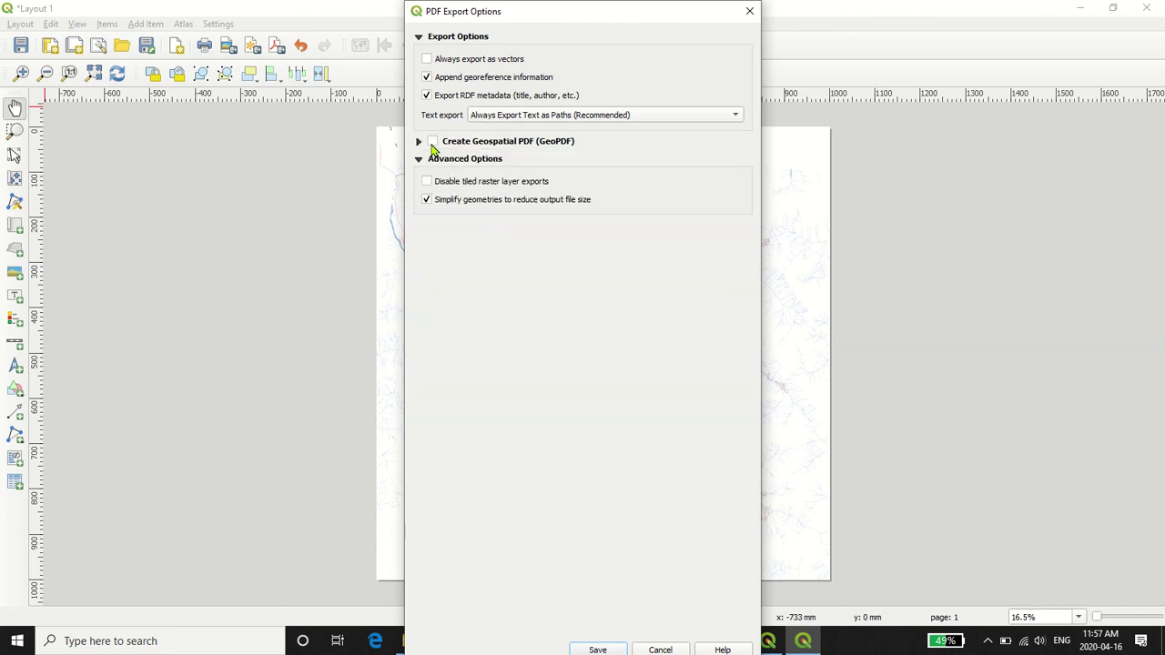
pyautogui.click(432, 142)
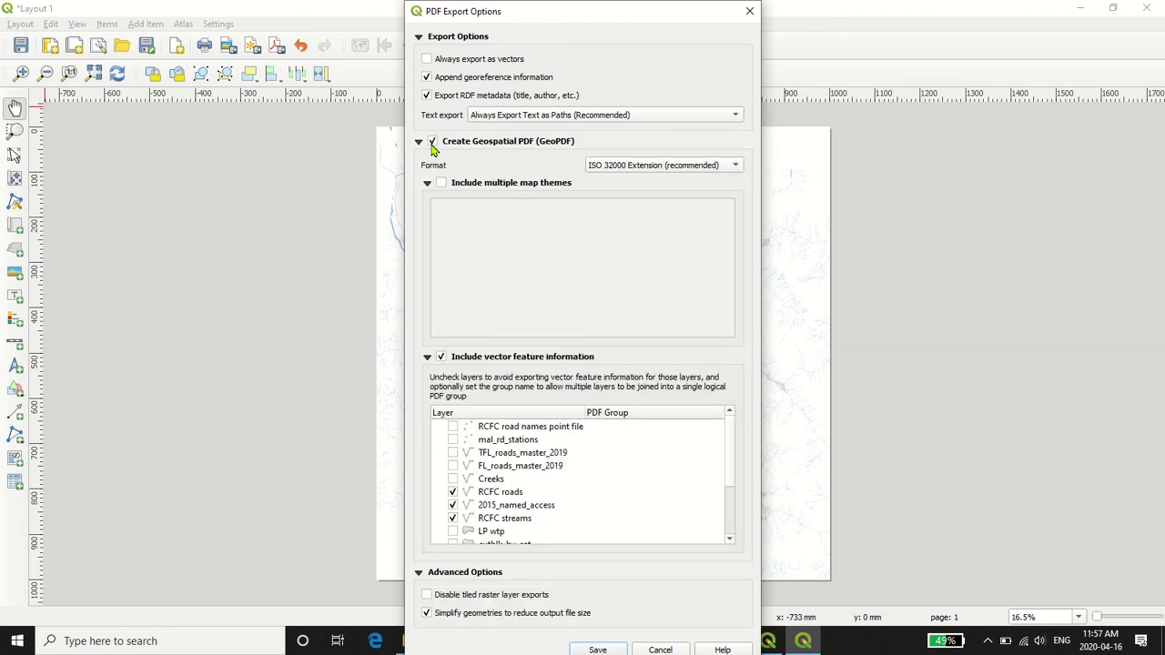
pyautogui.click(441, 183)
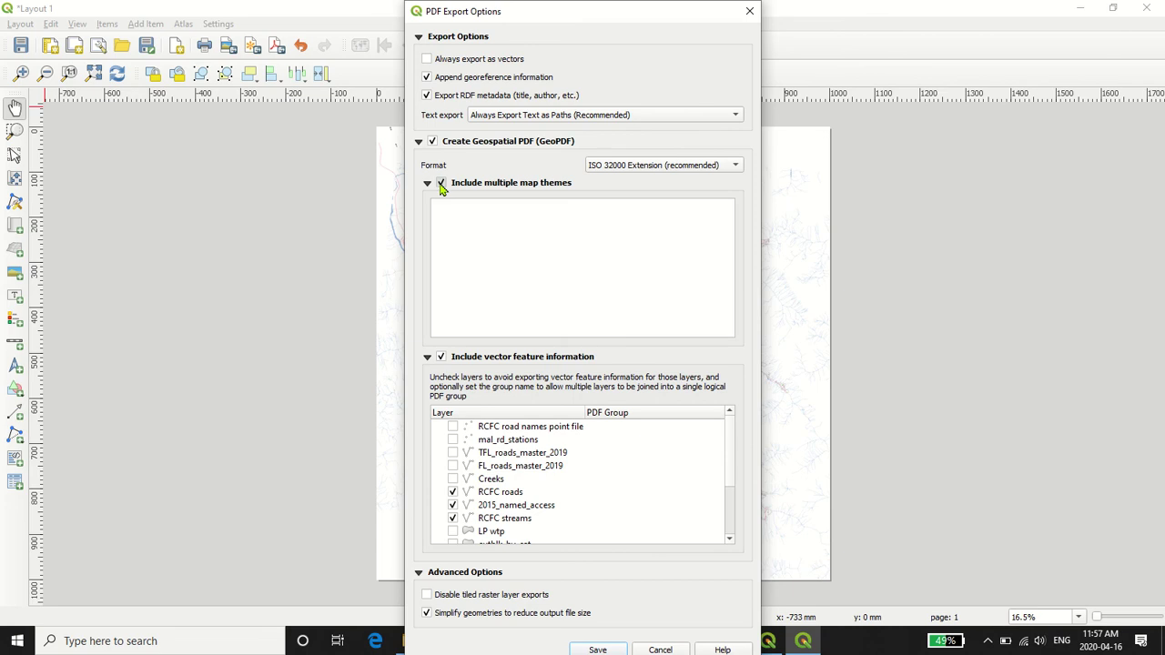
pyautogui.click(440, 183)
pyautogui.click(440, 183)
pyautogui.click(440, 183)
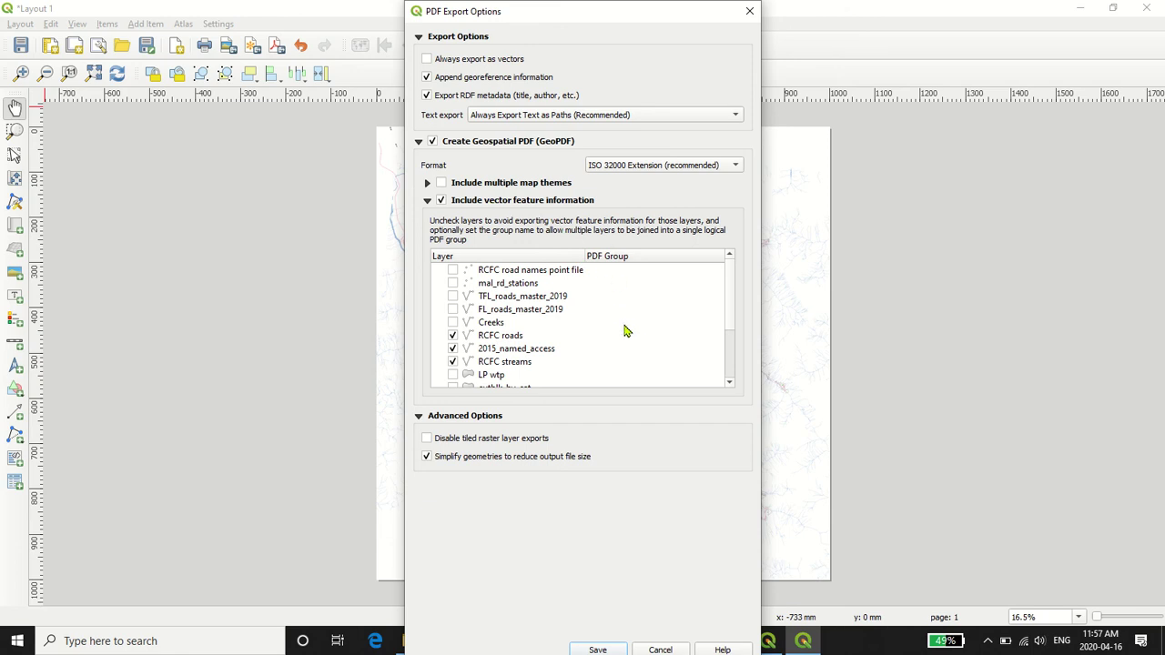
pyautogui.scroll(-2, 627, 330)
pyautogui.scroll(2, 504, 381)
pyautogui.scroll(-1, 579, 371)
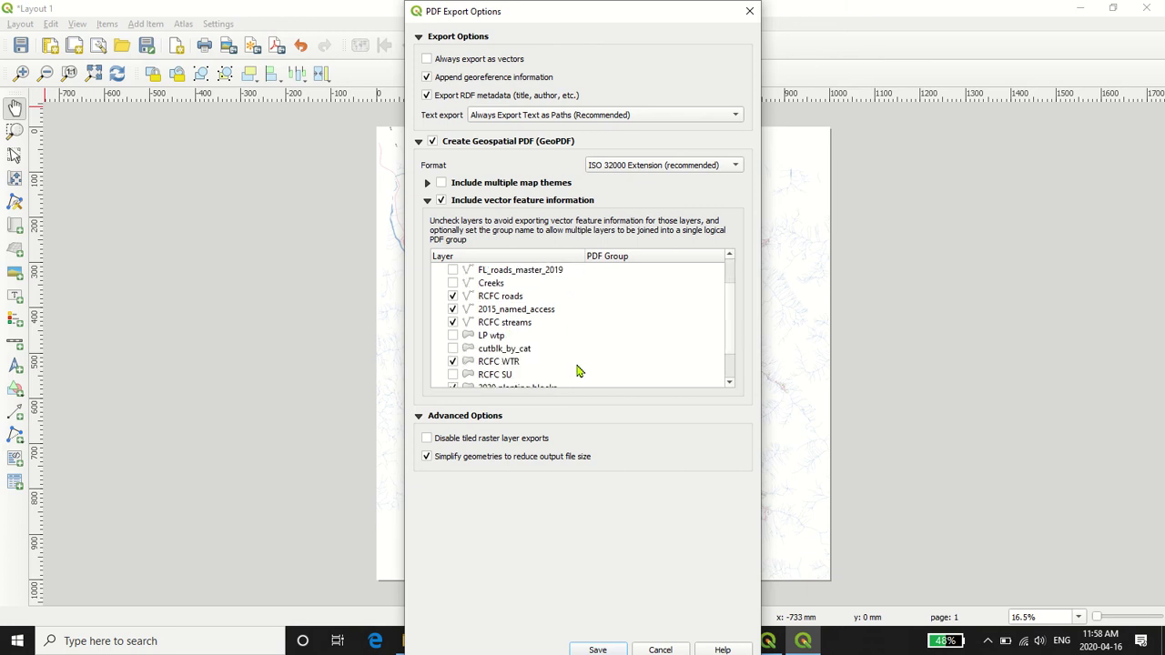
pyautogui.scroll(-1, 578, 371)
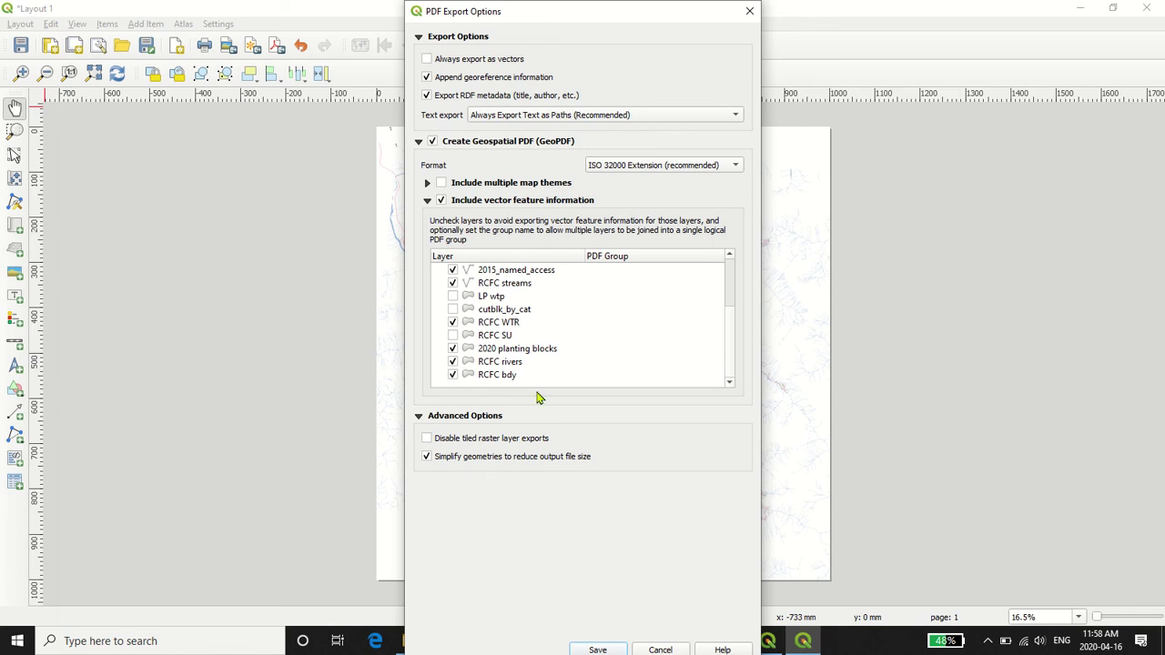
# - Keep the ISO 32000 Extension (recommended) format and export the layout as a GeoPDF
pyautogui.click(644, 171)
pyautogui.click(644, 170)
pyautogui.click(597, 648)
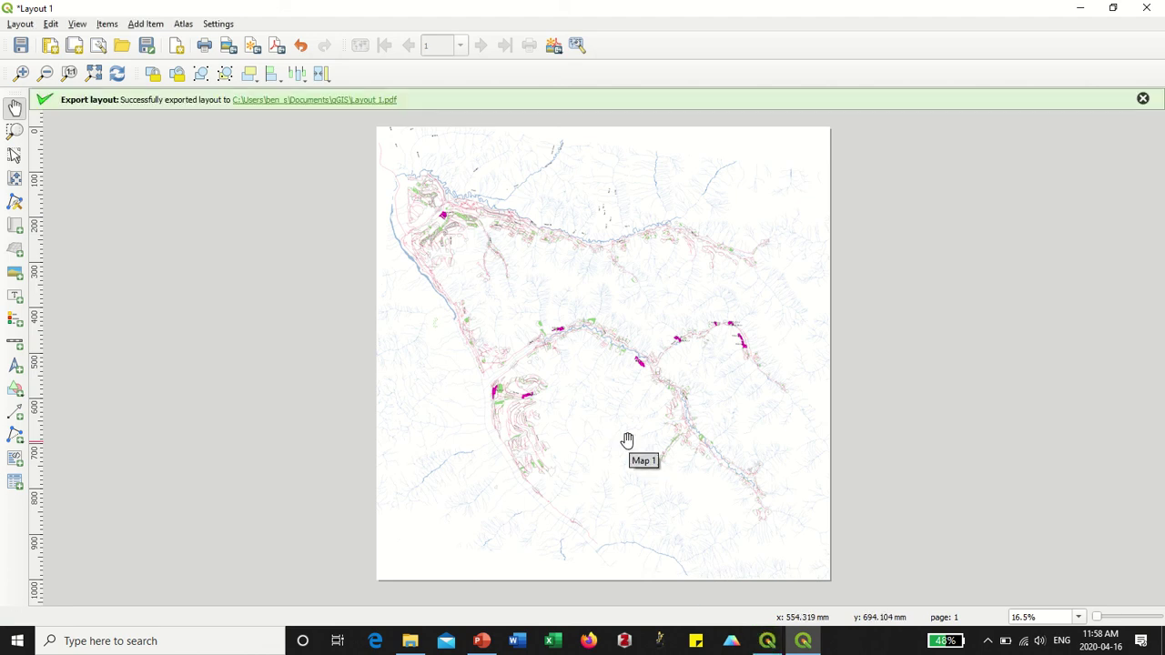
# - Switch to File Explorer, open the exported Layout 1 PDF from the qGIS folder in Acrobat Reader, and maximize the Reader window
pyautogui.click(407, 642)
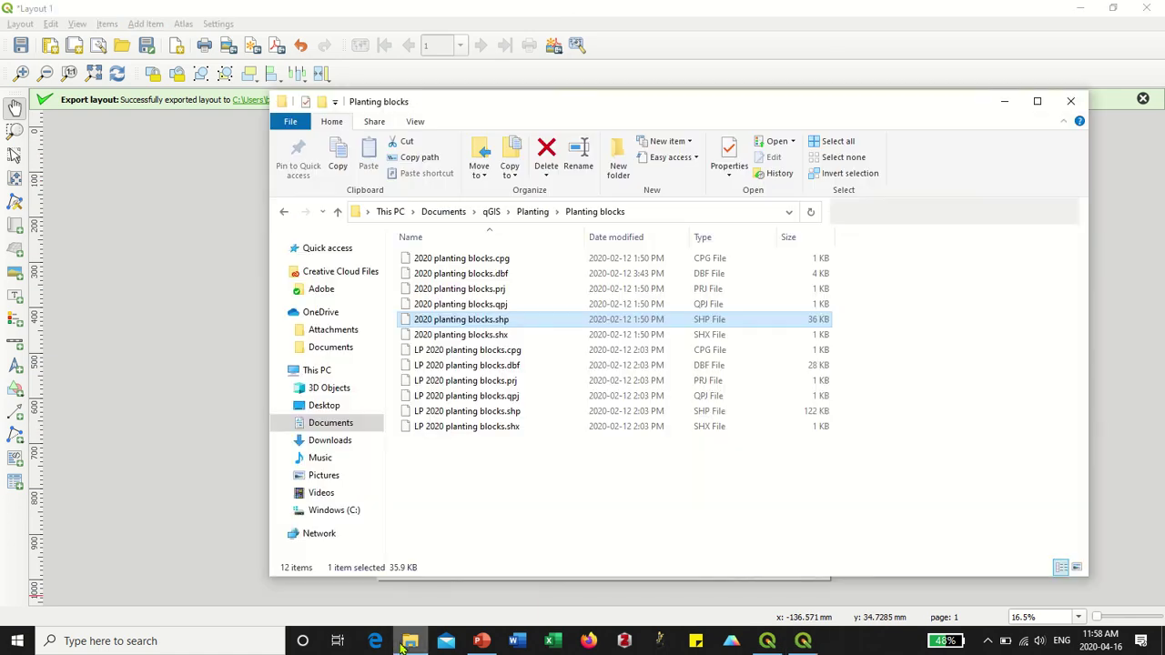
pyautogui.click(492, 214)
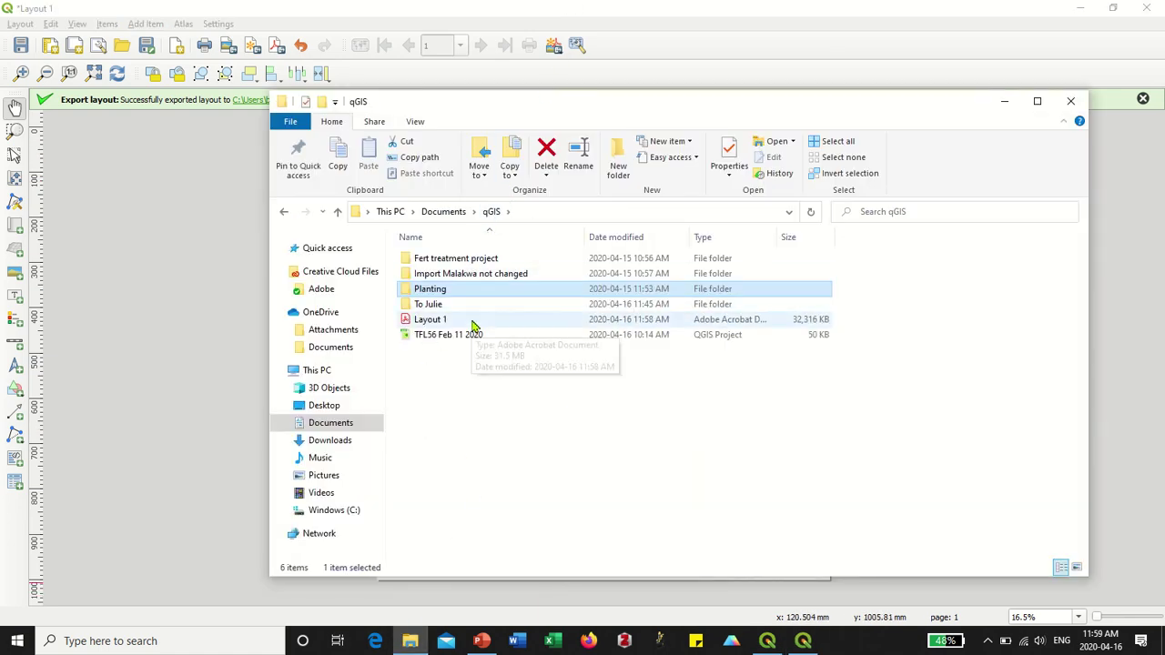
pyautogui.click(473, 326)
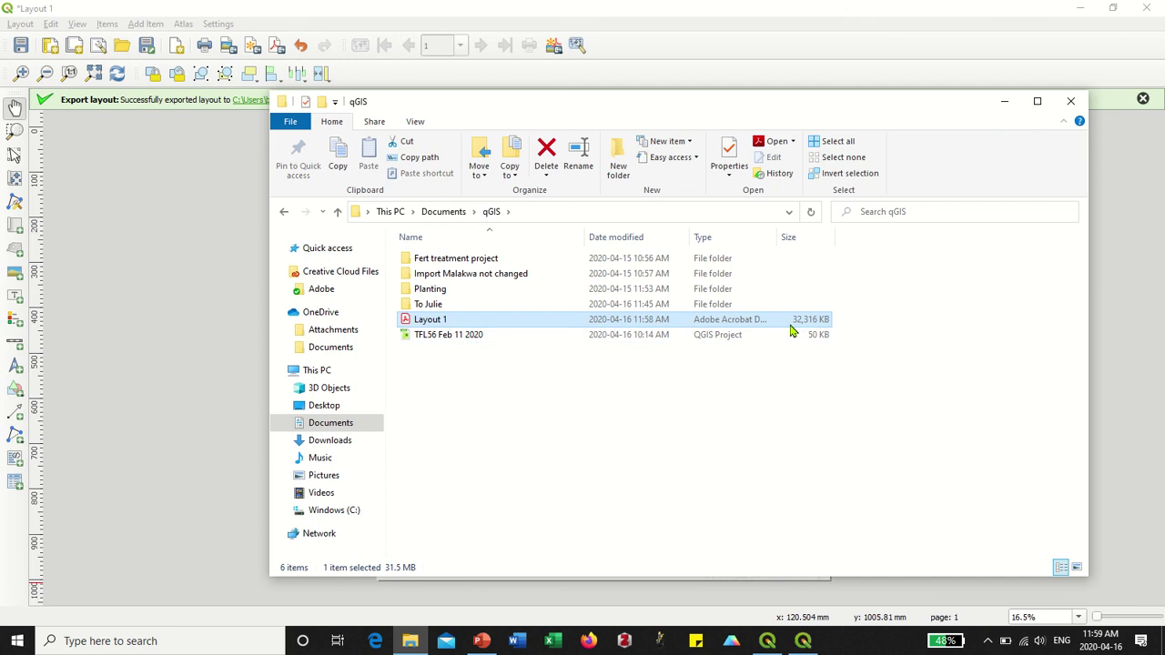
pyautogui.doubleClick(482, 325)
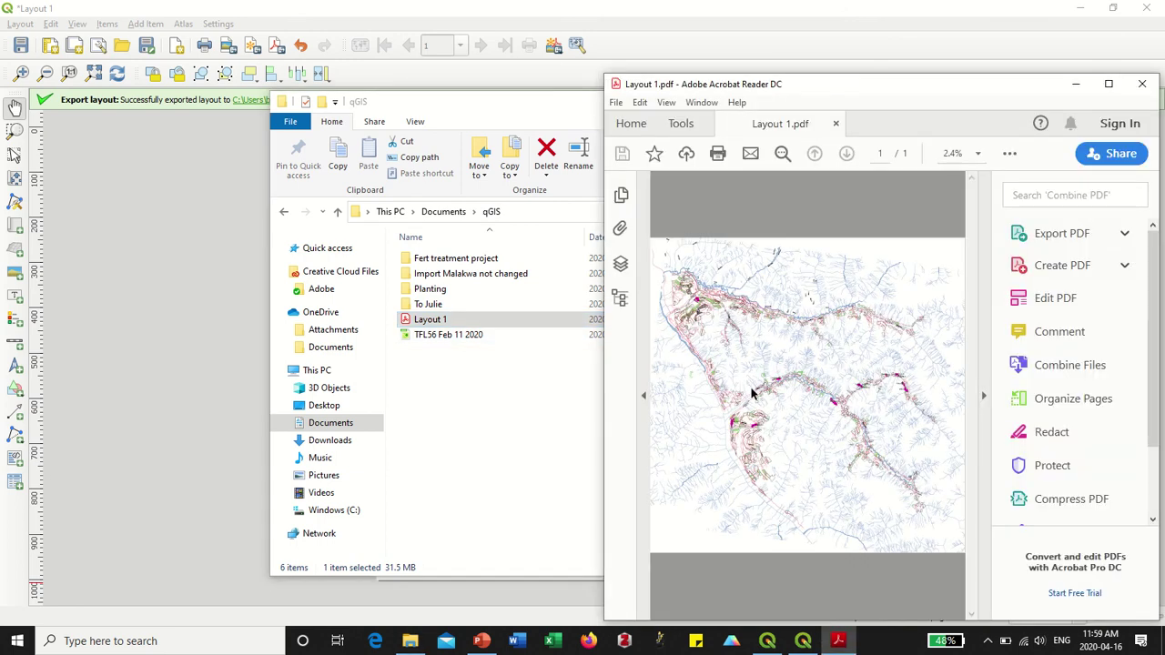
pyautogui.click(1105, 87)
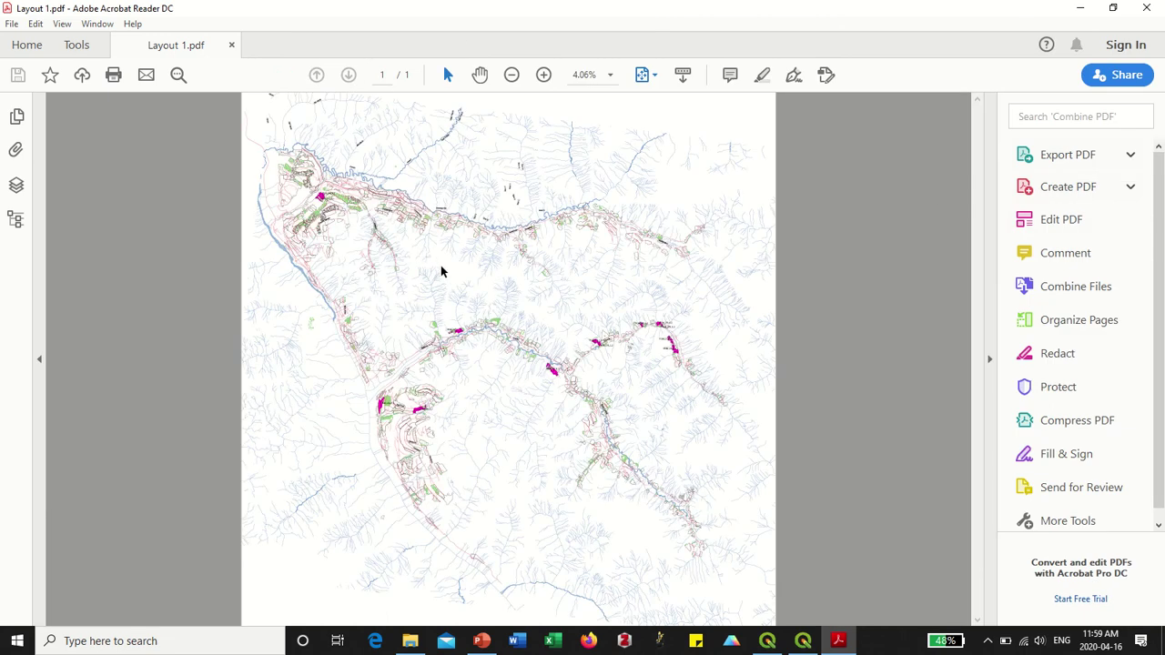
# - Examine the exported map's planting blocks, streams and road labels at several scales, including block TFL56_241_1_1 and the Keystone road area
pyautogui.scroll(3, 416, 261)
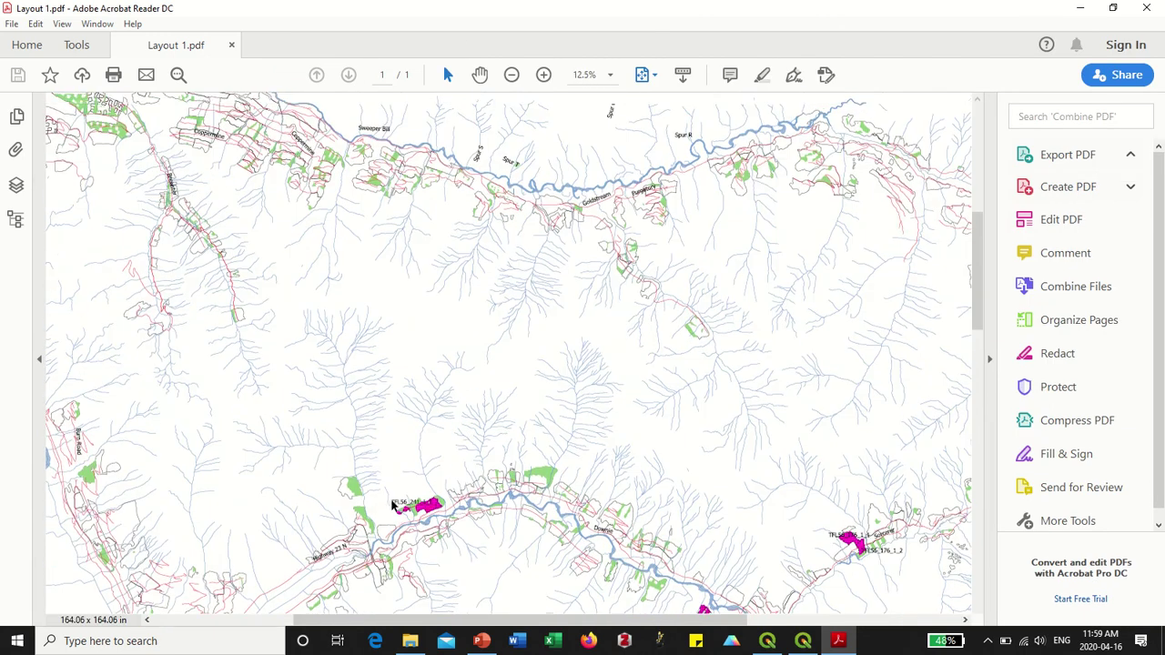
pyautogui.scroll(3, 414, 533)
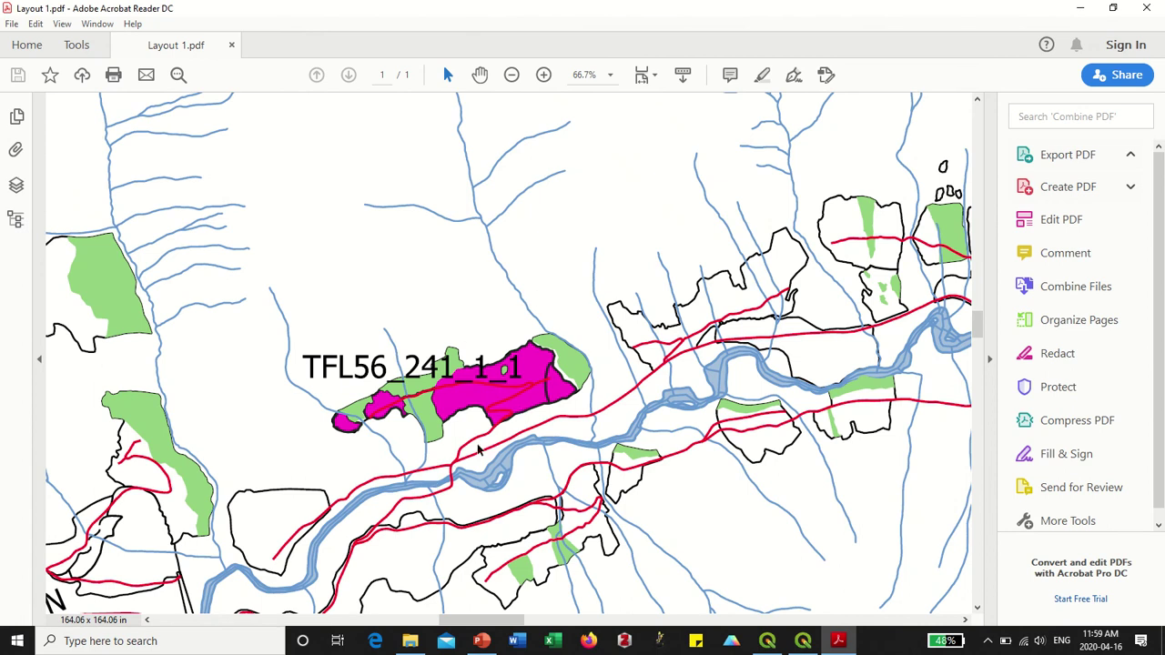
pyautogui.scroll(-3, 489, 469)
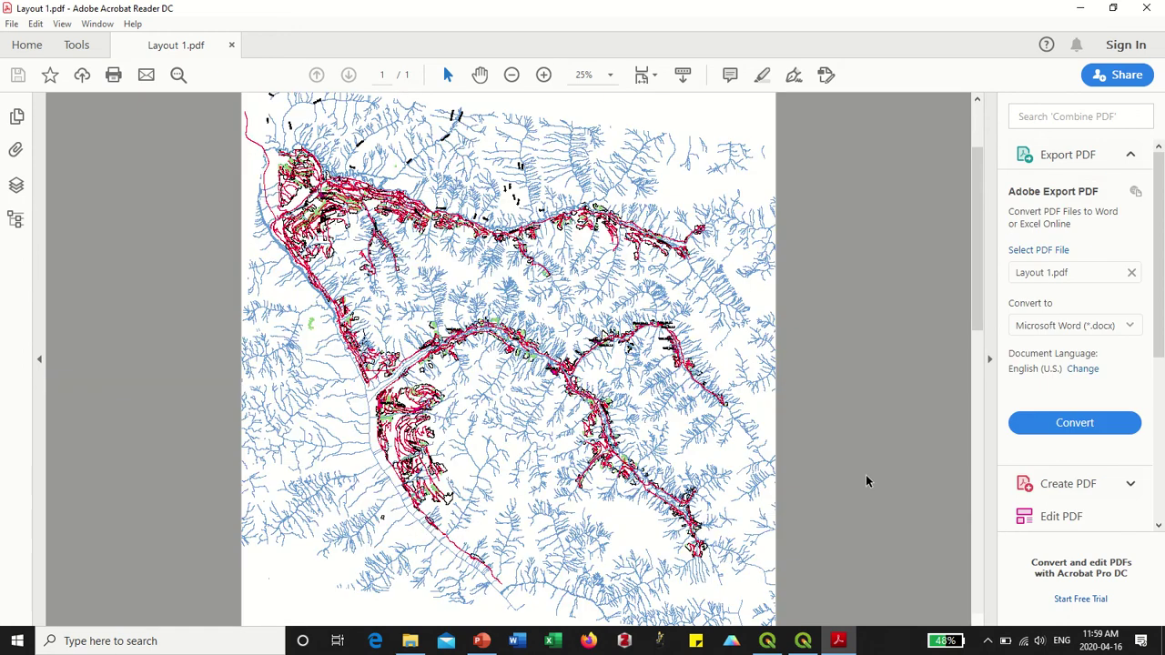
pyautogui.scroll(2, 643, 556)
pyautogui.scroll(2, 801, 497)
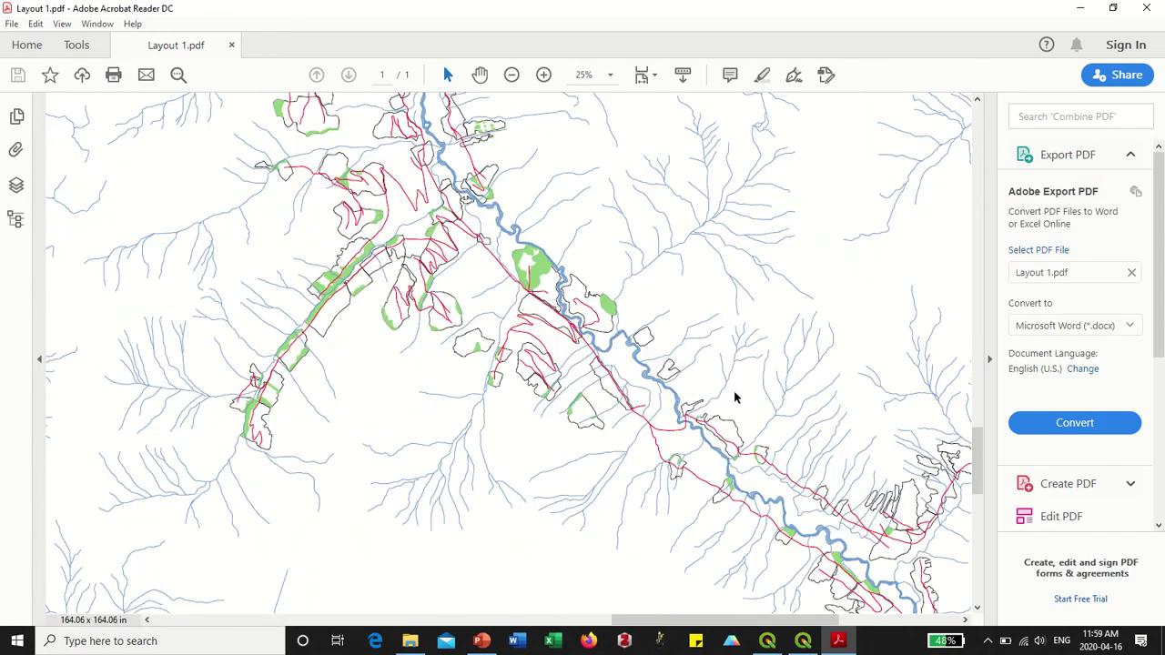
pyautogui.scroll(-4, 733, 396)
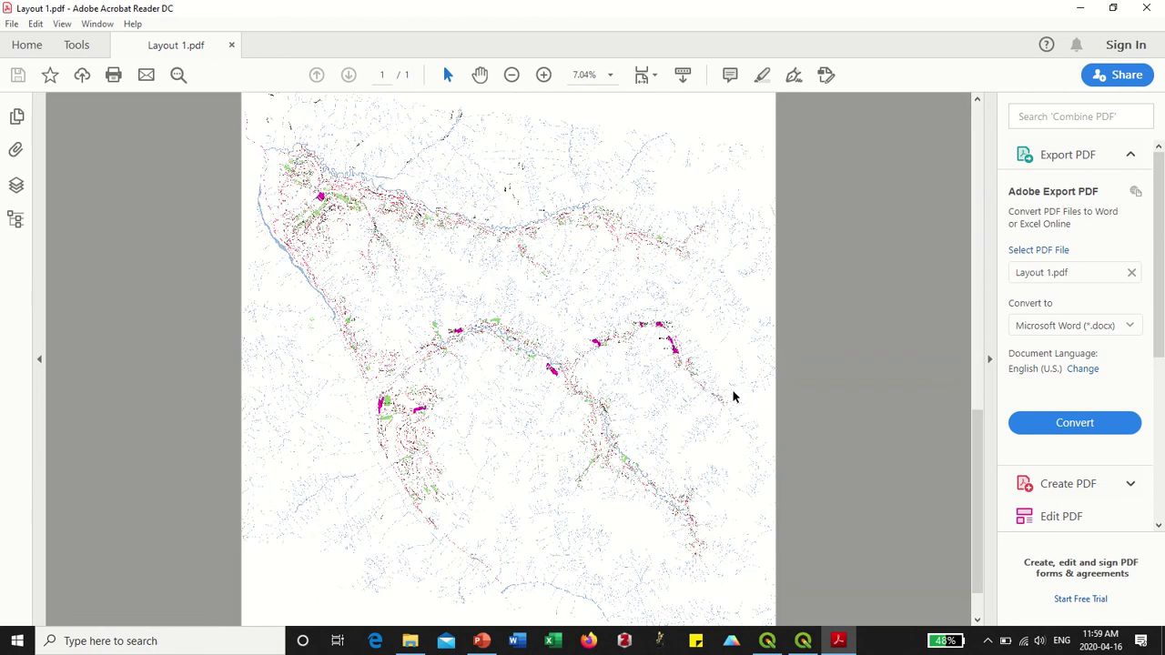
pyautogui.scroll(-1, 568, 369)
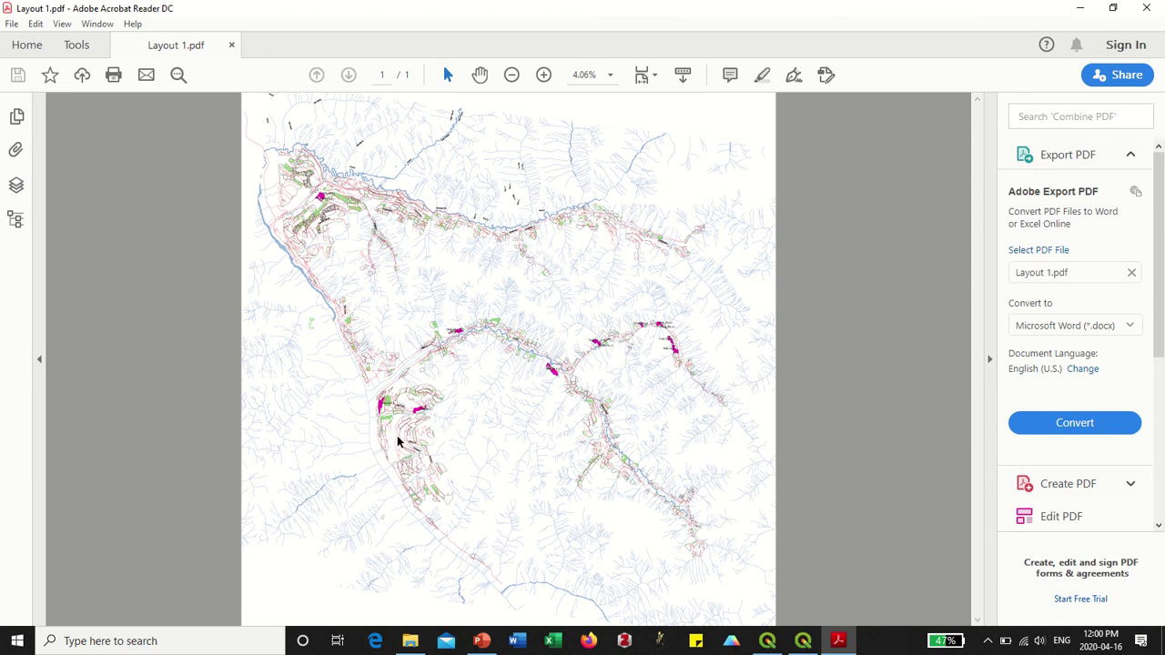
pyautogui.scroll(5, 397, 451)
pyautogui.scroll(-3, 391, 462)
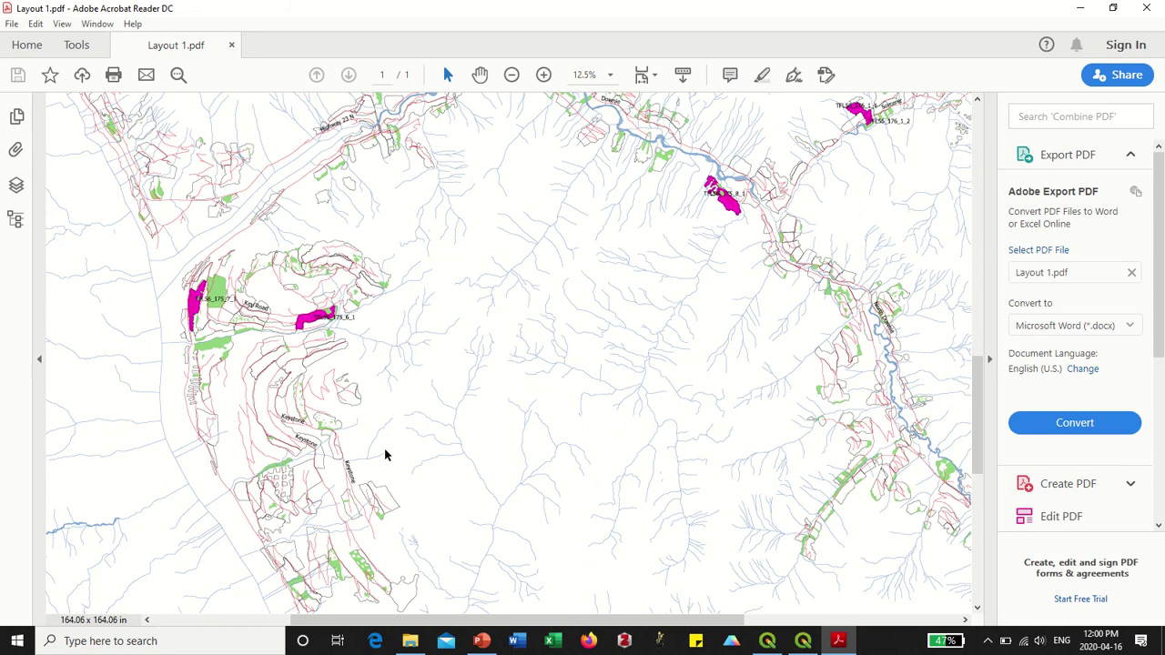
pyautogui.scroll(-2, 391, 438)
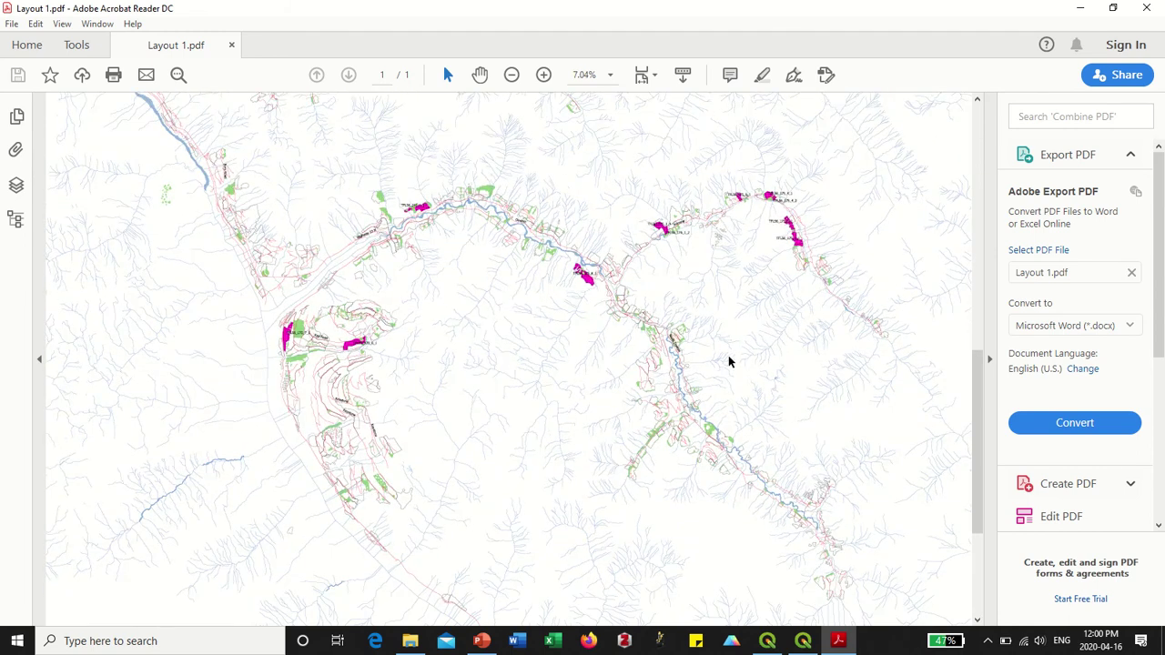